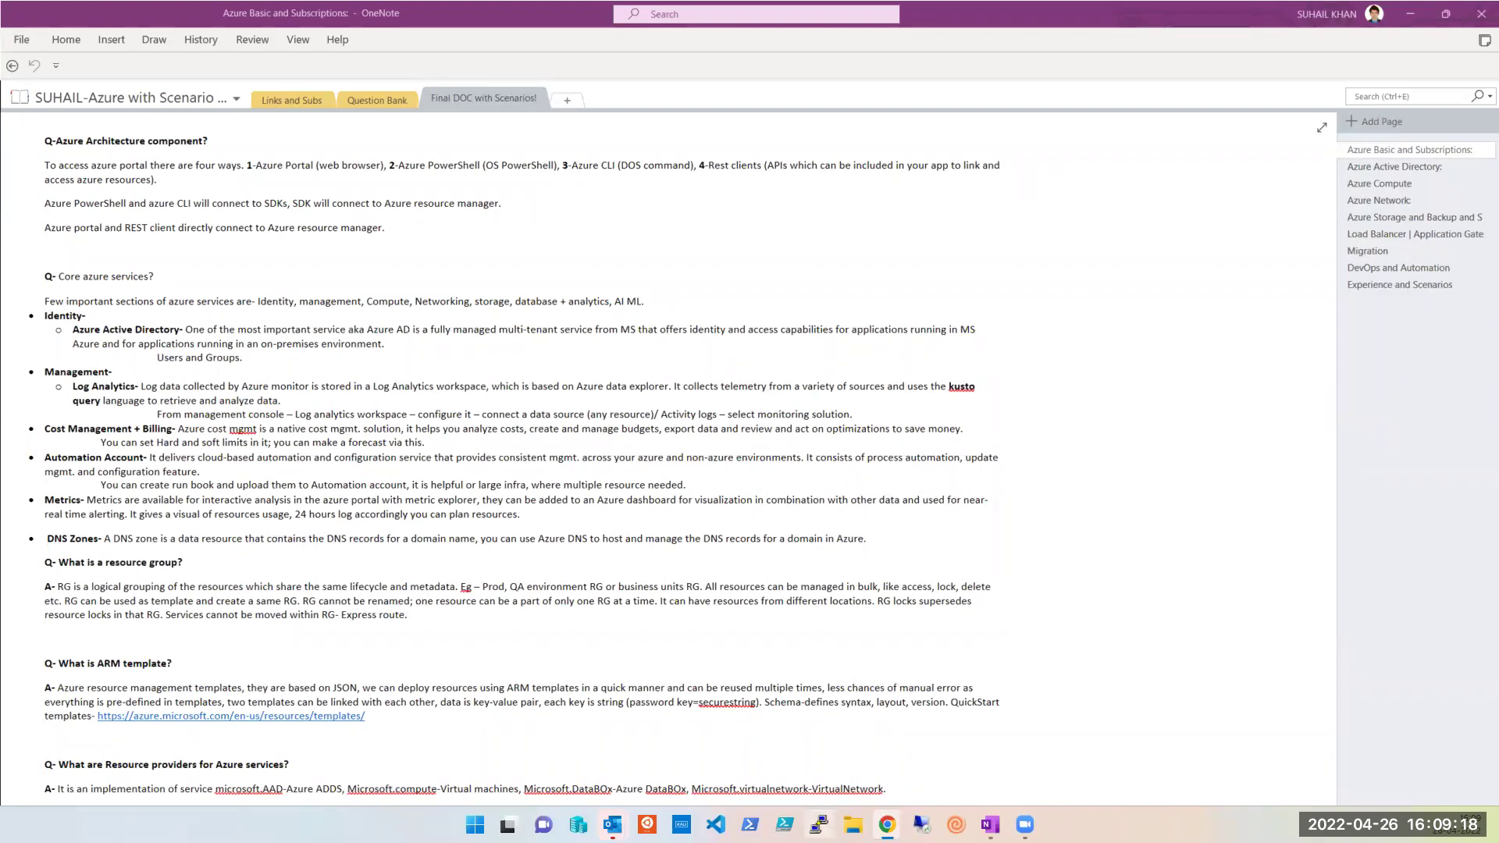
Bring the Chrome window with the Azure portal home page to the front.
mouse_move(887, 824)
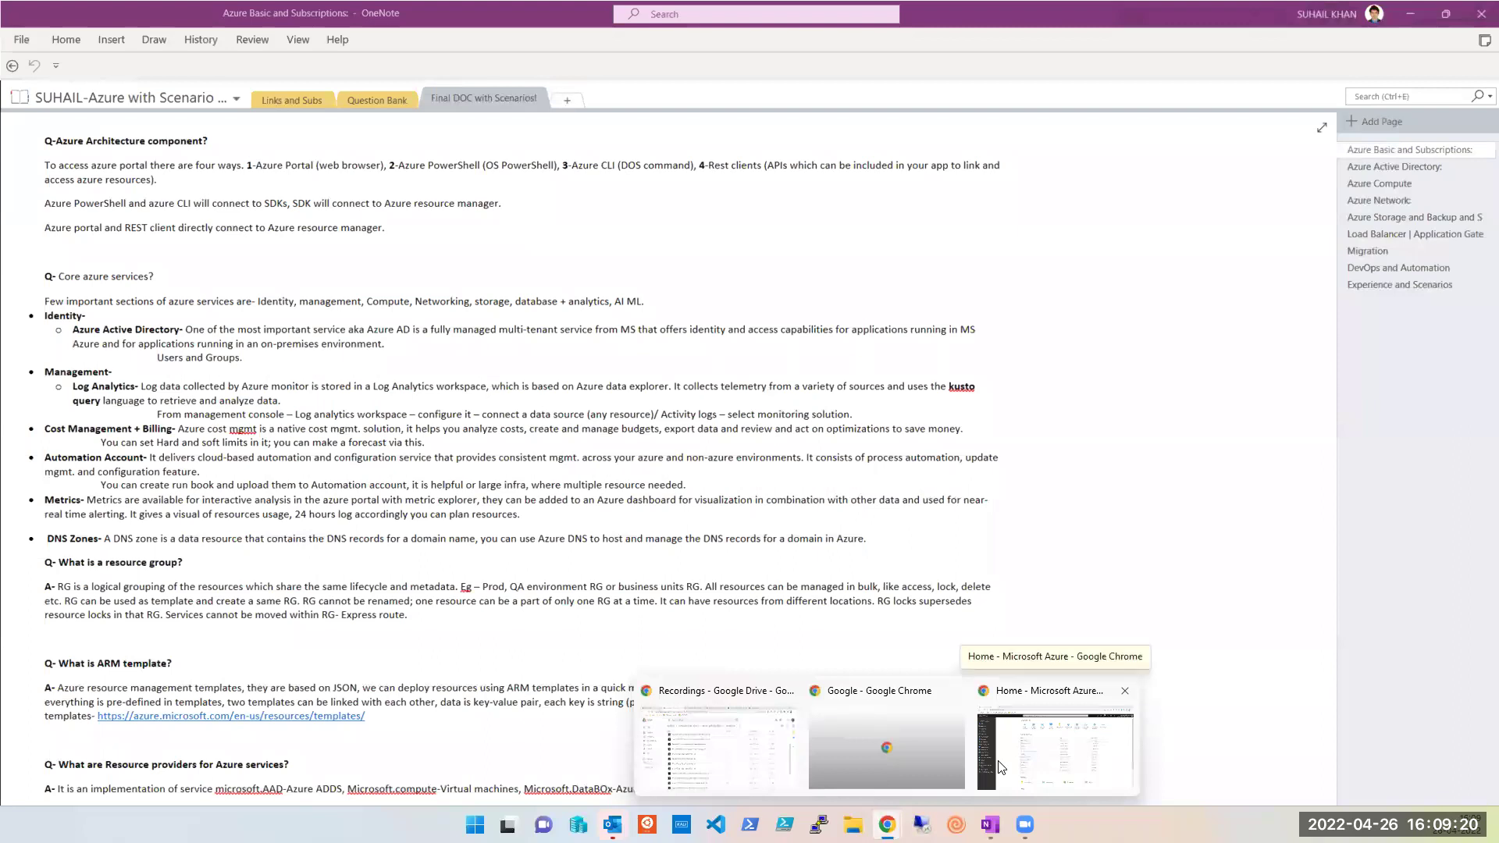
click(1007, 769)
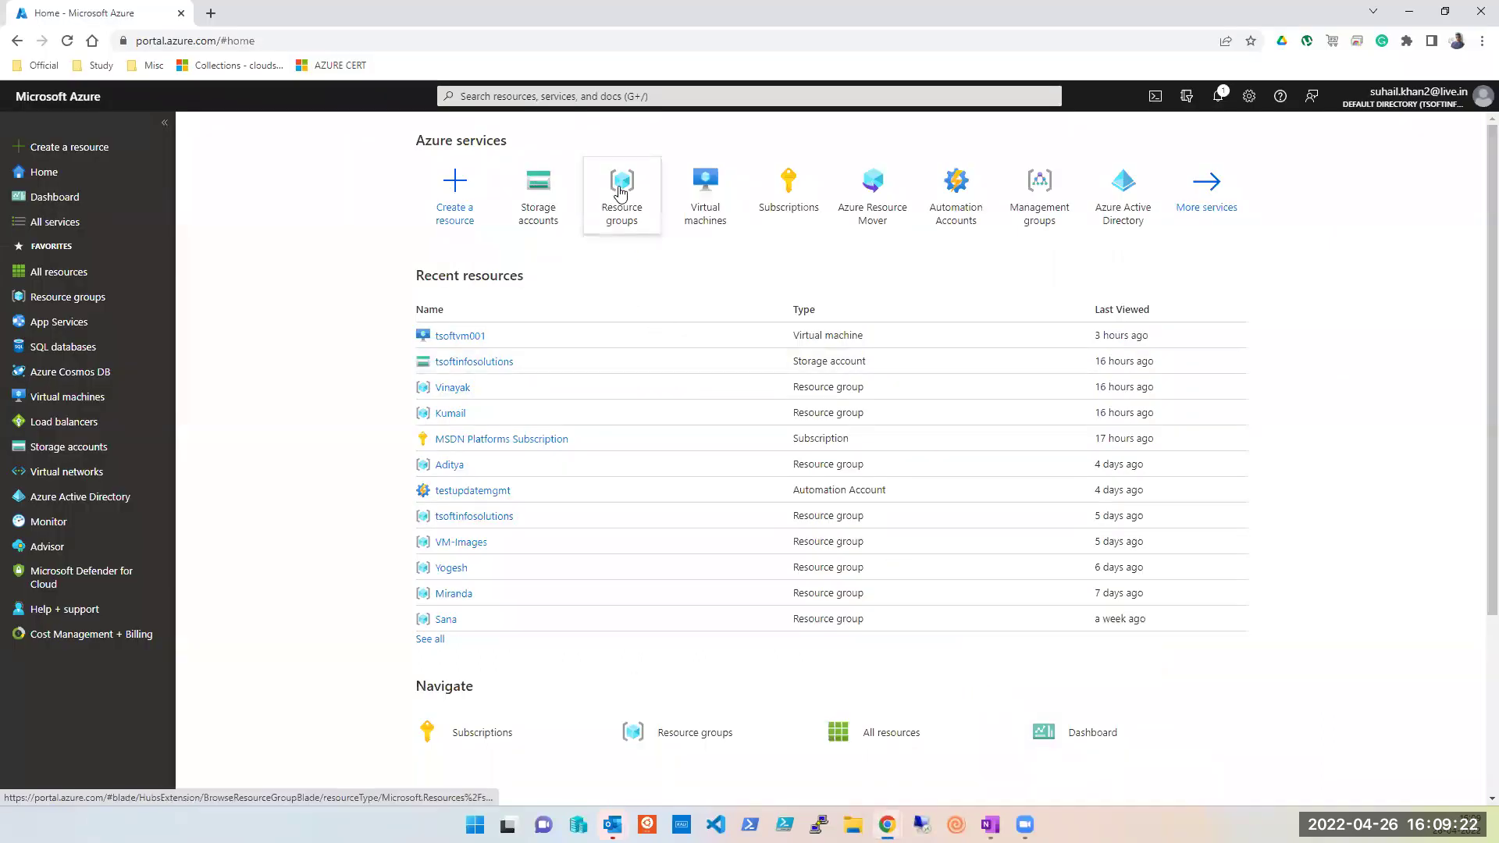
Open the Default Directory overview in Azure Active Directory, then launch a local PowerShell console.
click(1130, 210)
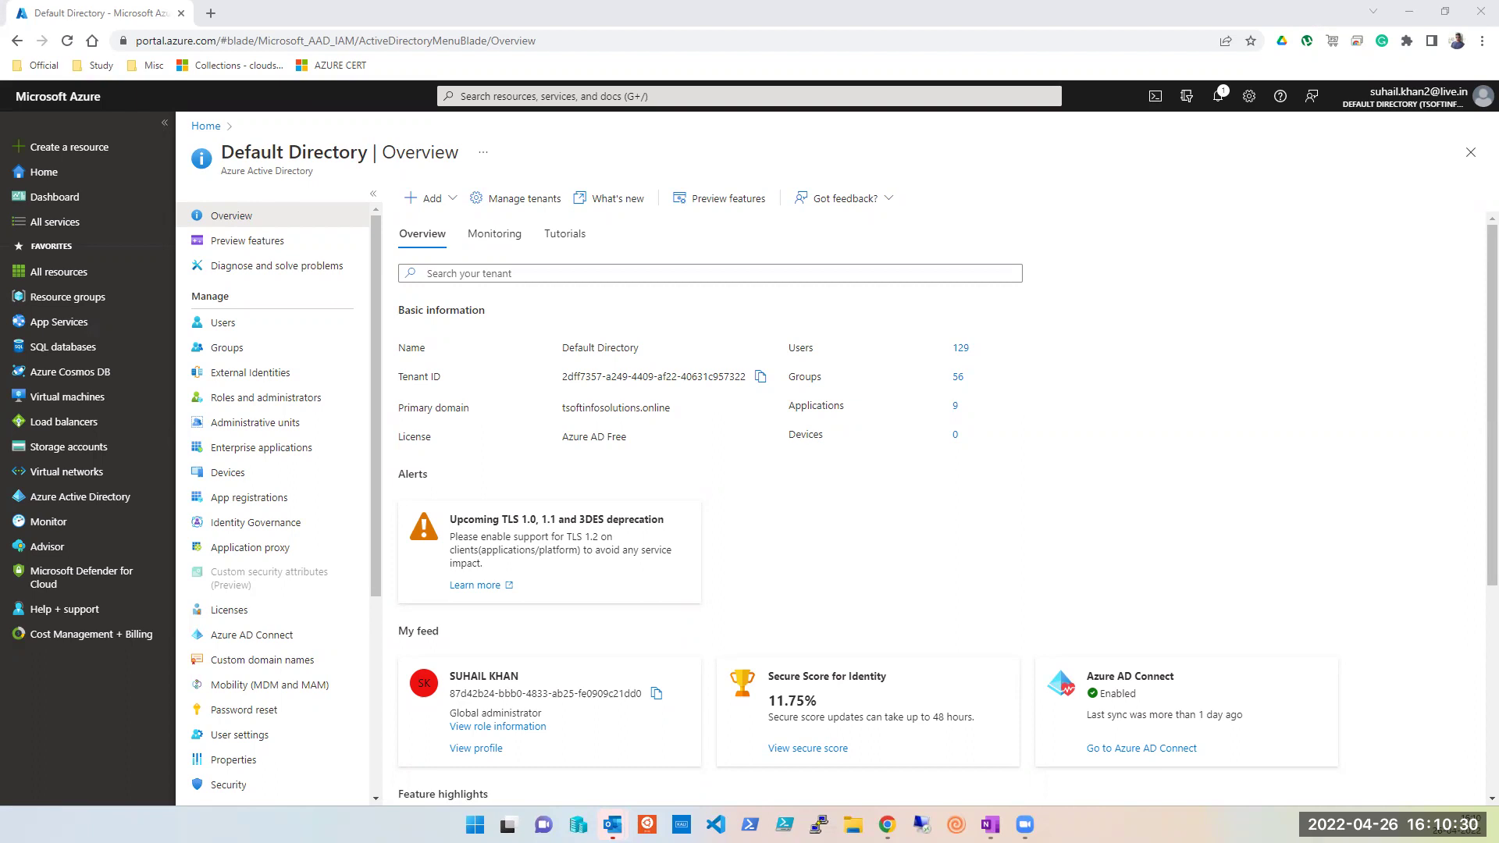
click(750, 825)
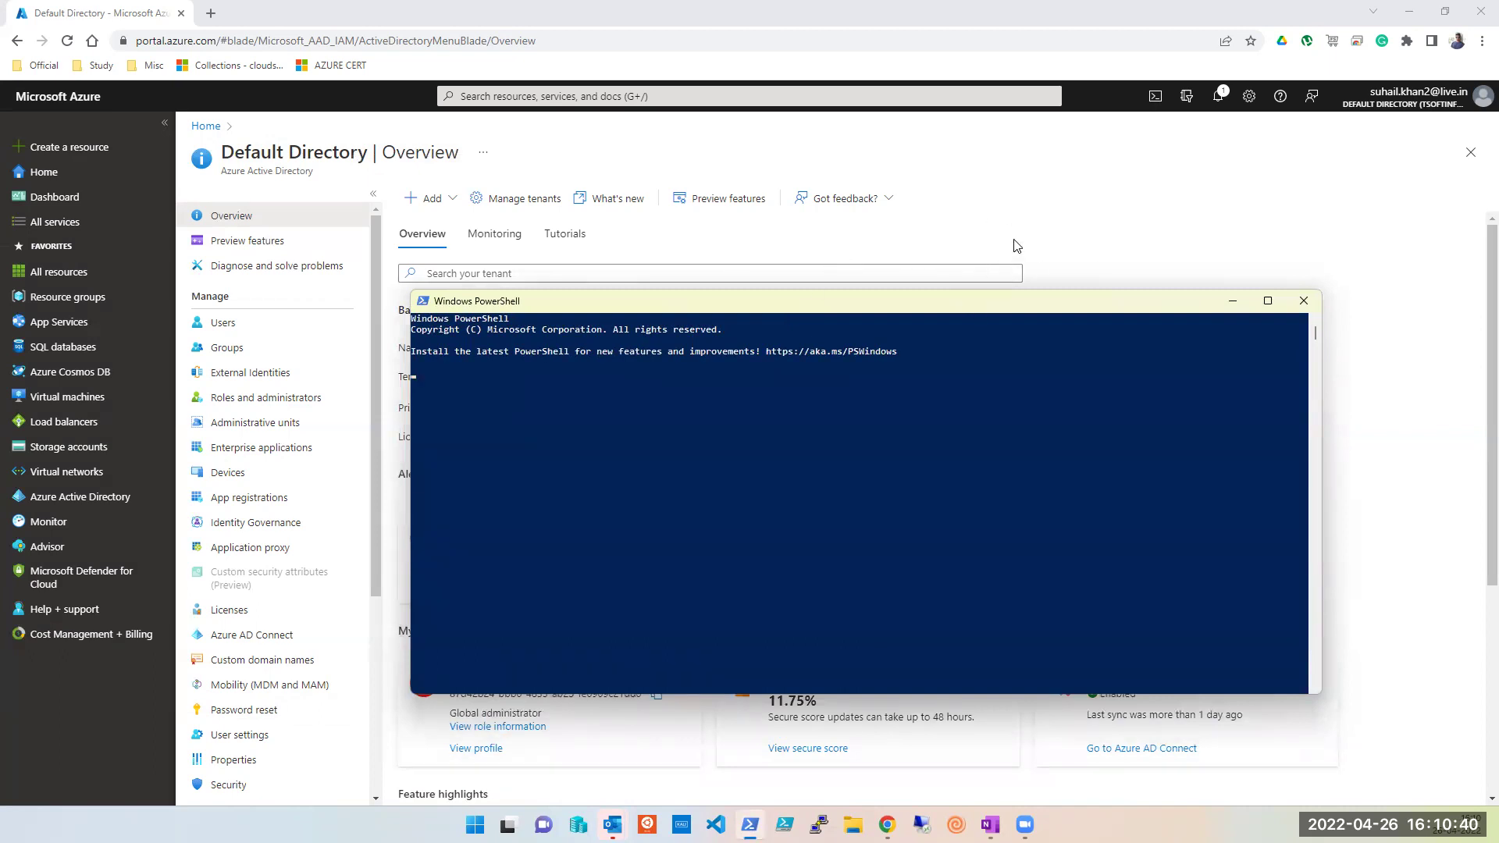
Start a PowerShell Cloud Shell session in the portal and return to the local console.
click(1156, 97)
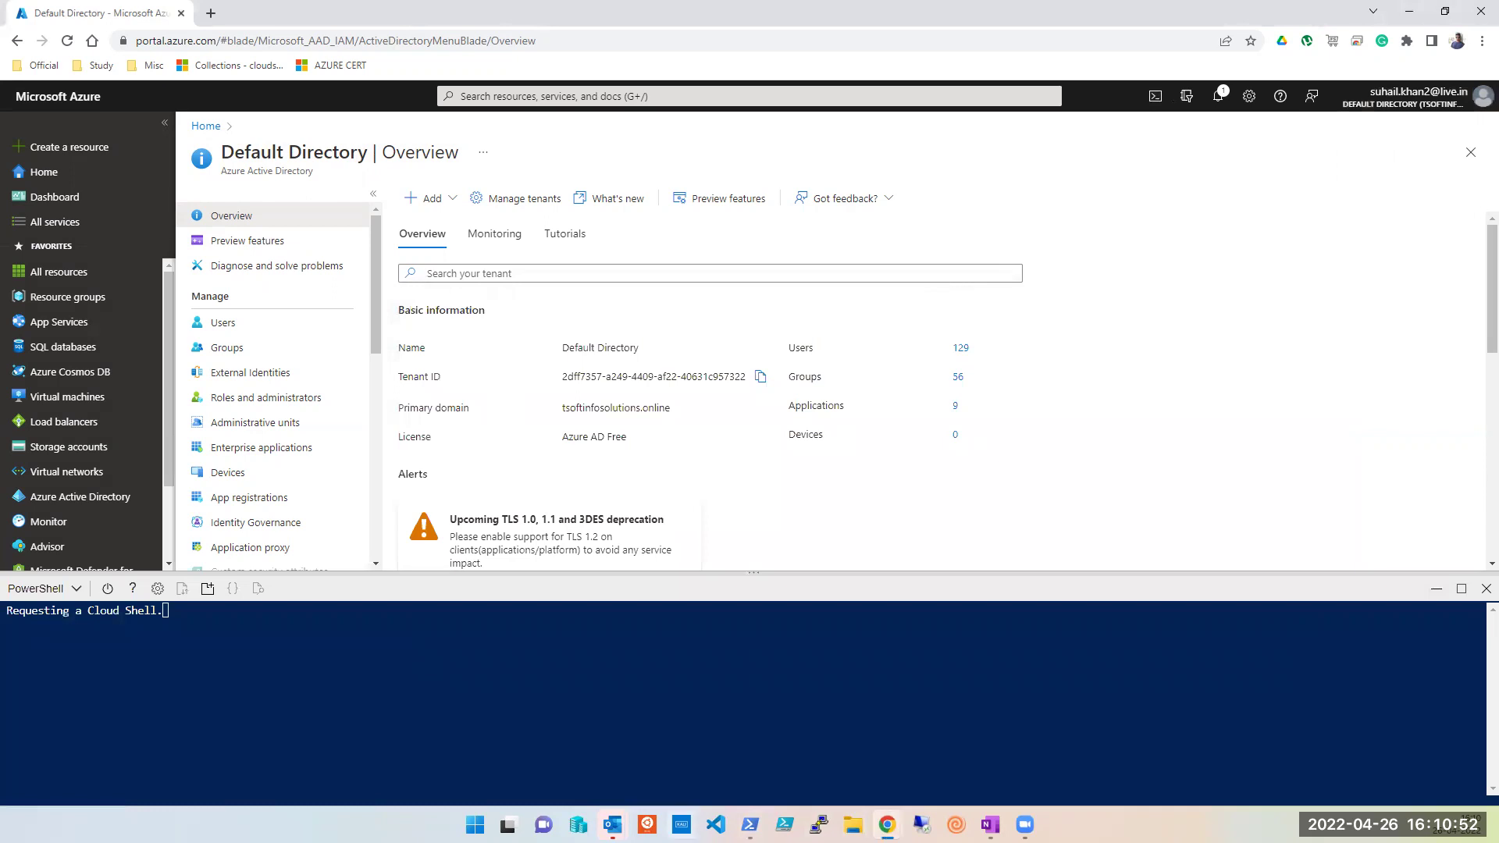
click(750, 824)
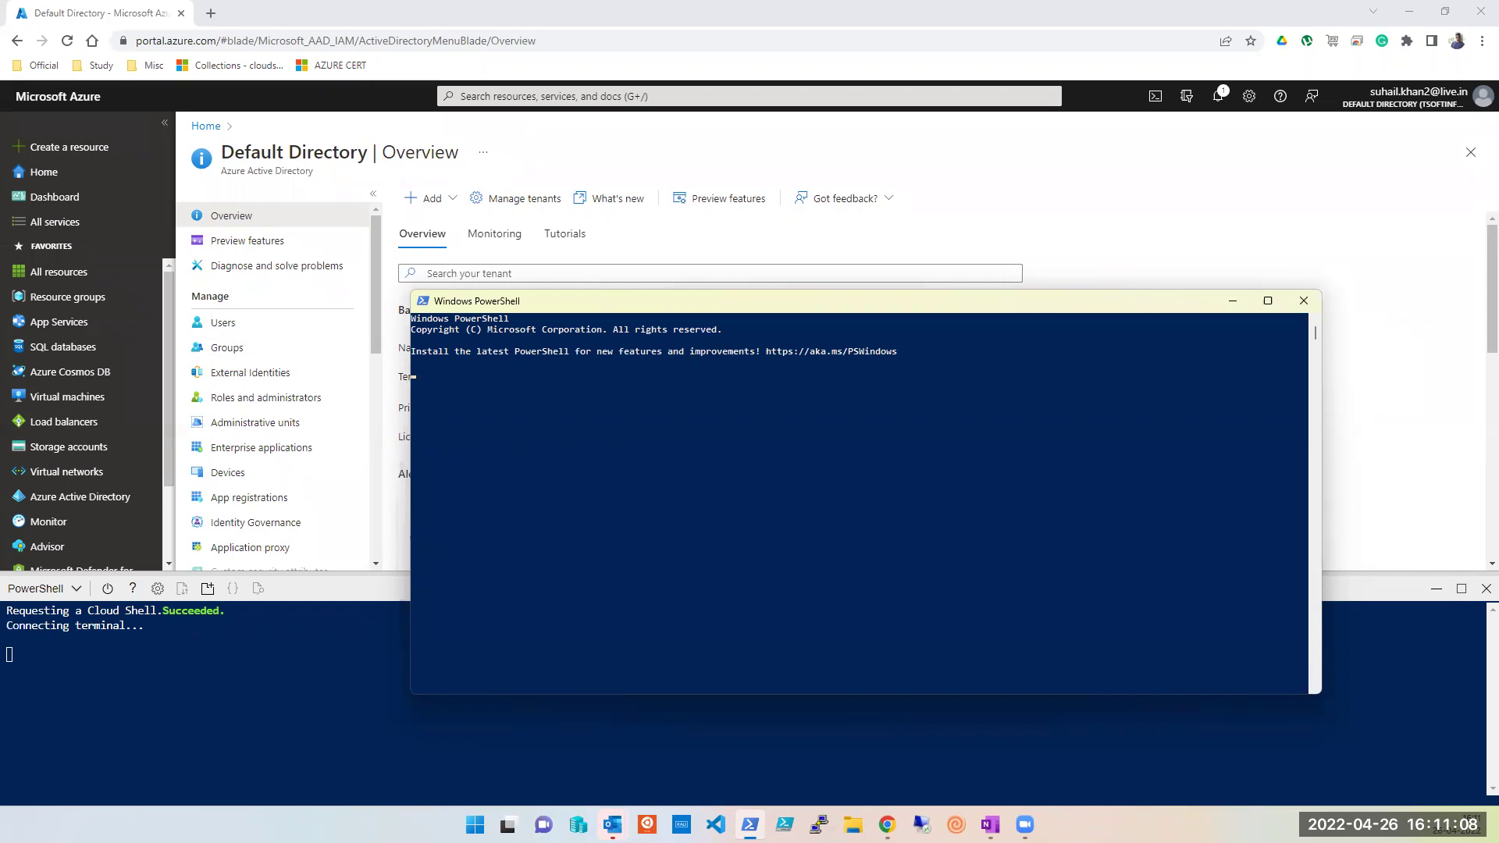
Return to portal Home and maximize the Azure AD, subscription and IAM roles diagram.
click(43, 173)
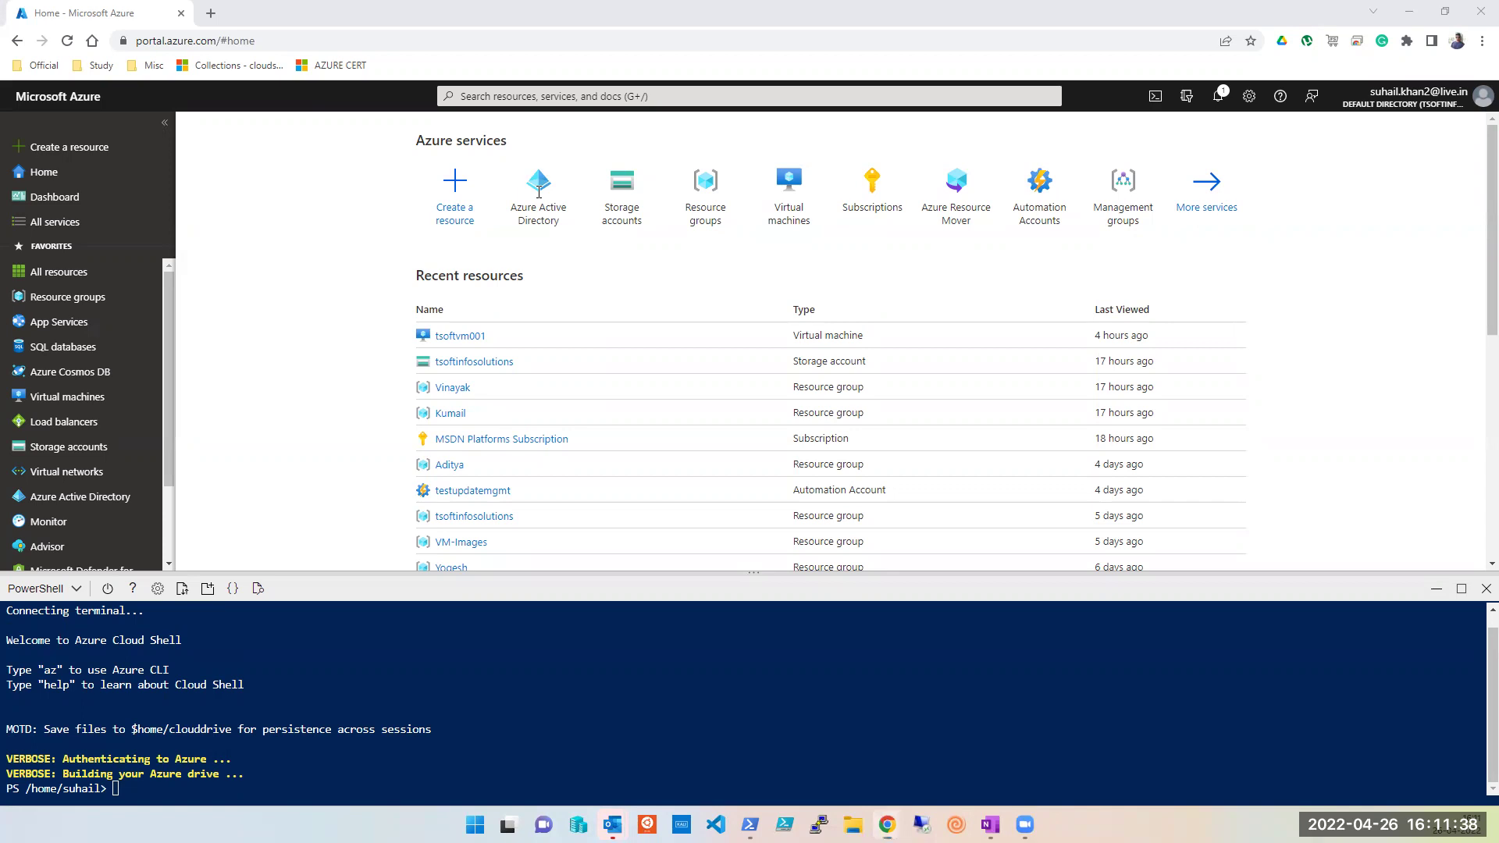
double_click(954, 150)
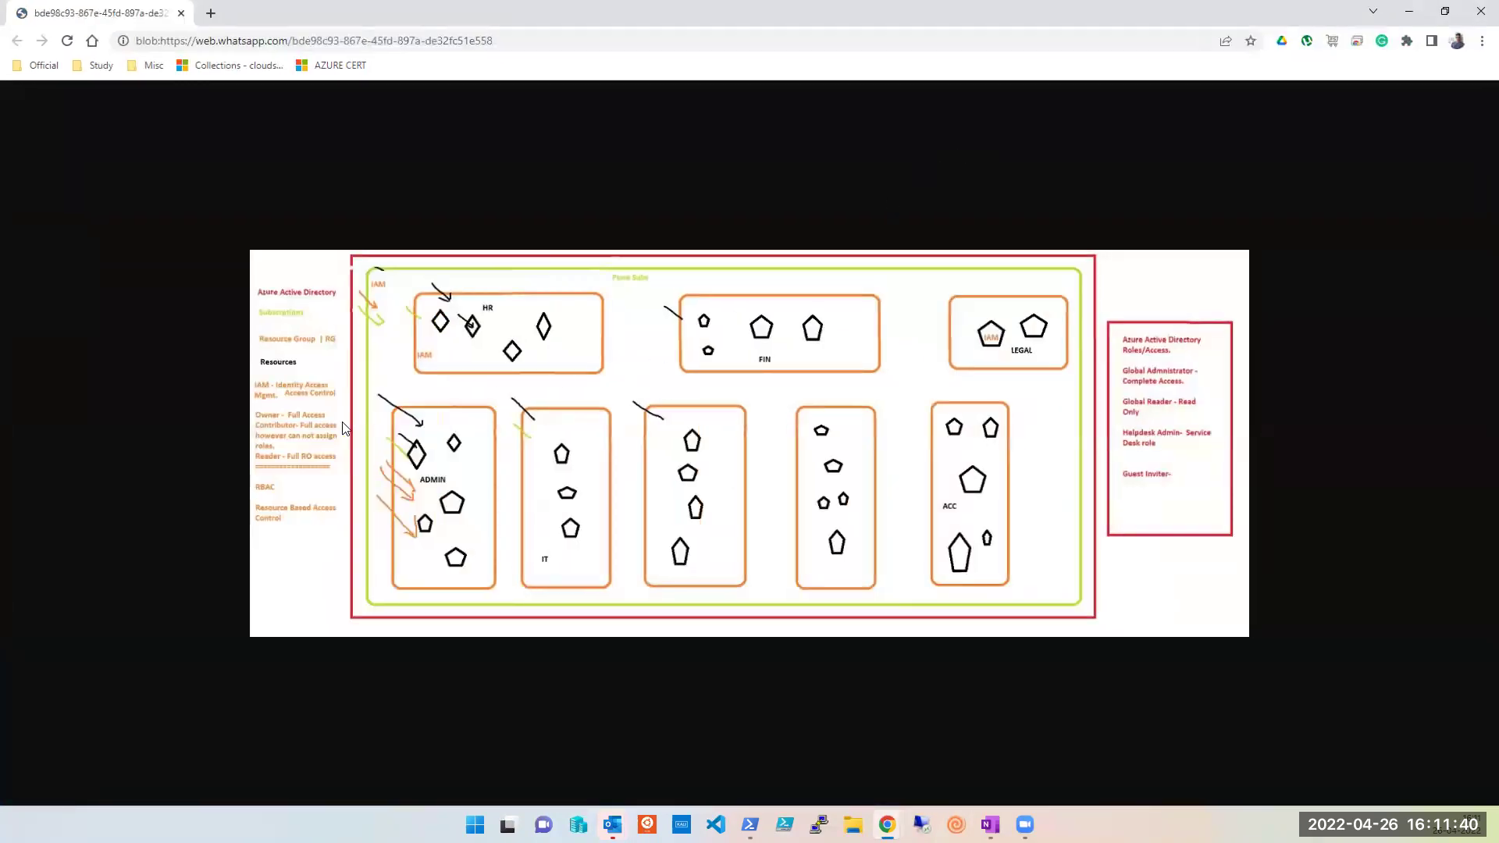
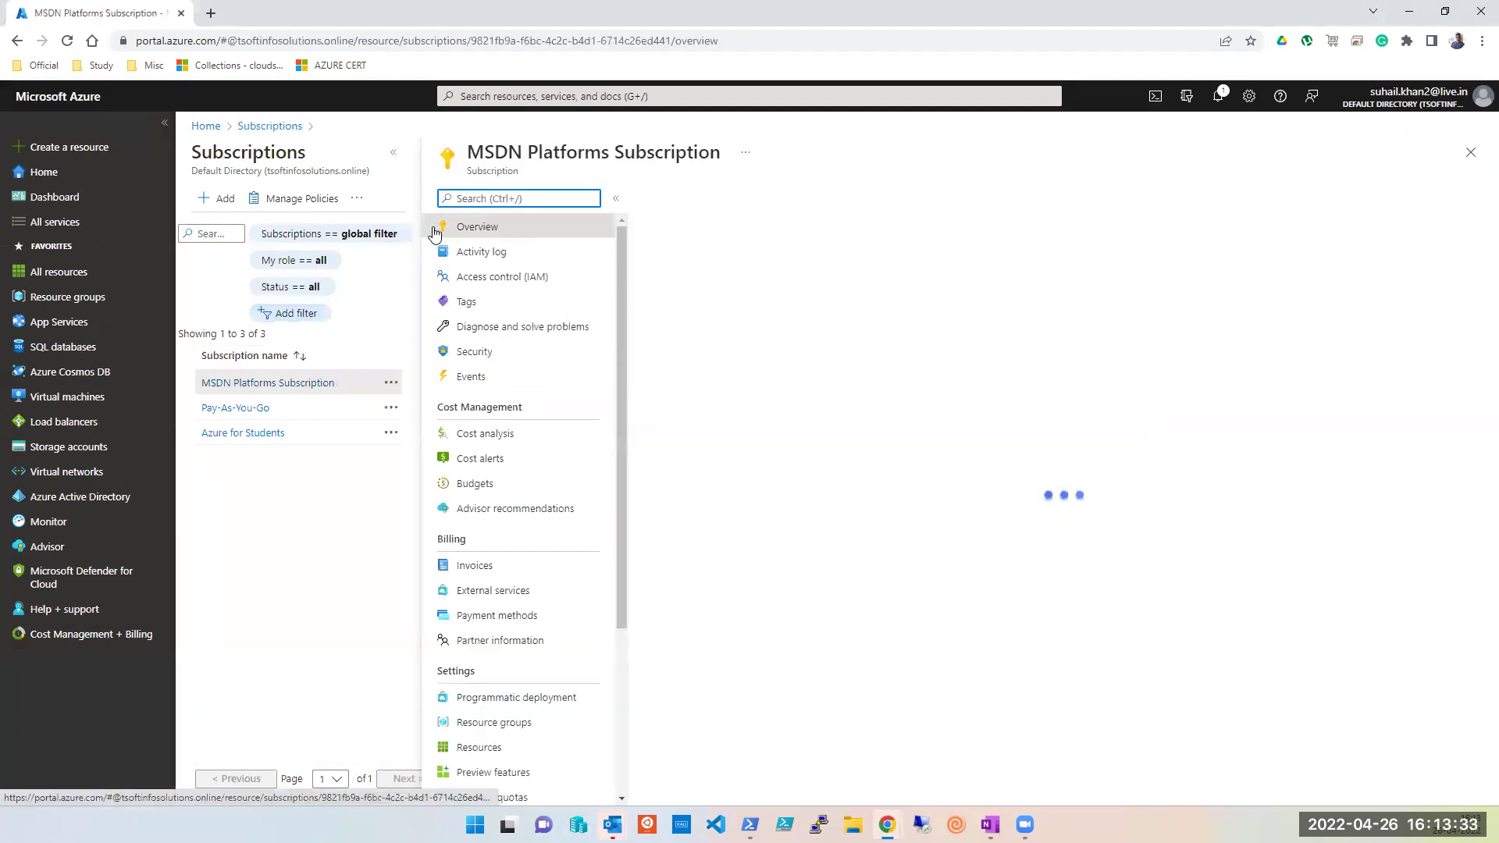
Start a role assignment on MSDN Platforms Subscription through Access control (IAM), keeping Owner, and reach Members.
click(394, 153)
click(248, 279)
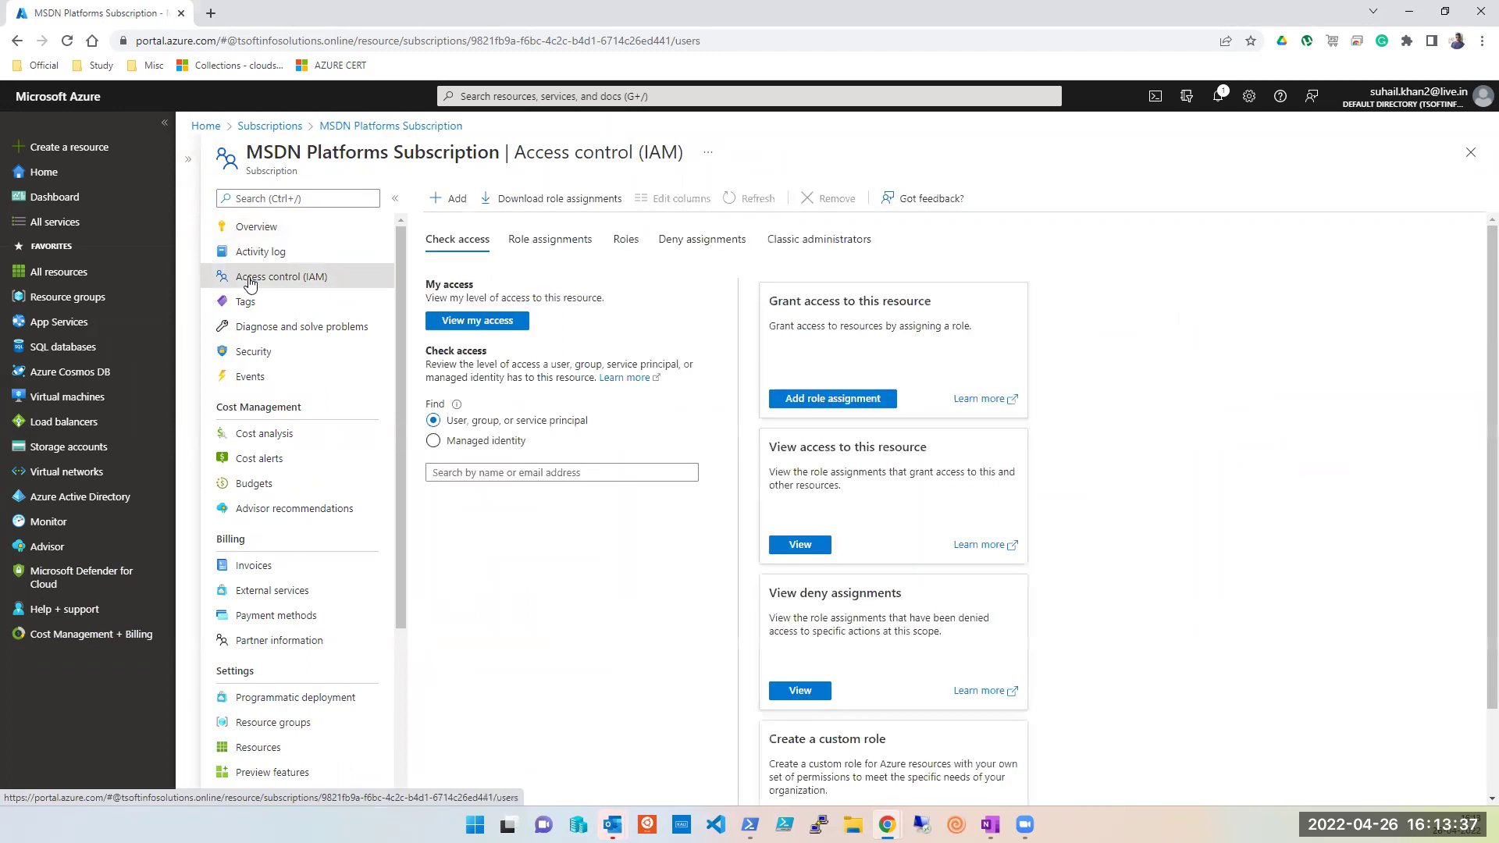
click(451, 205)
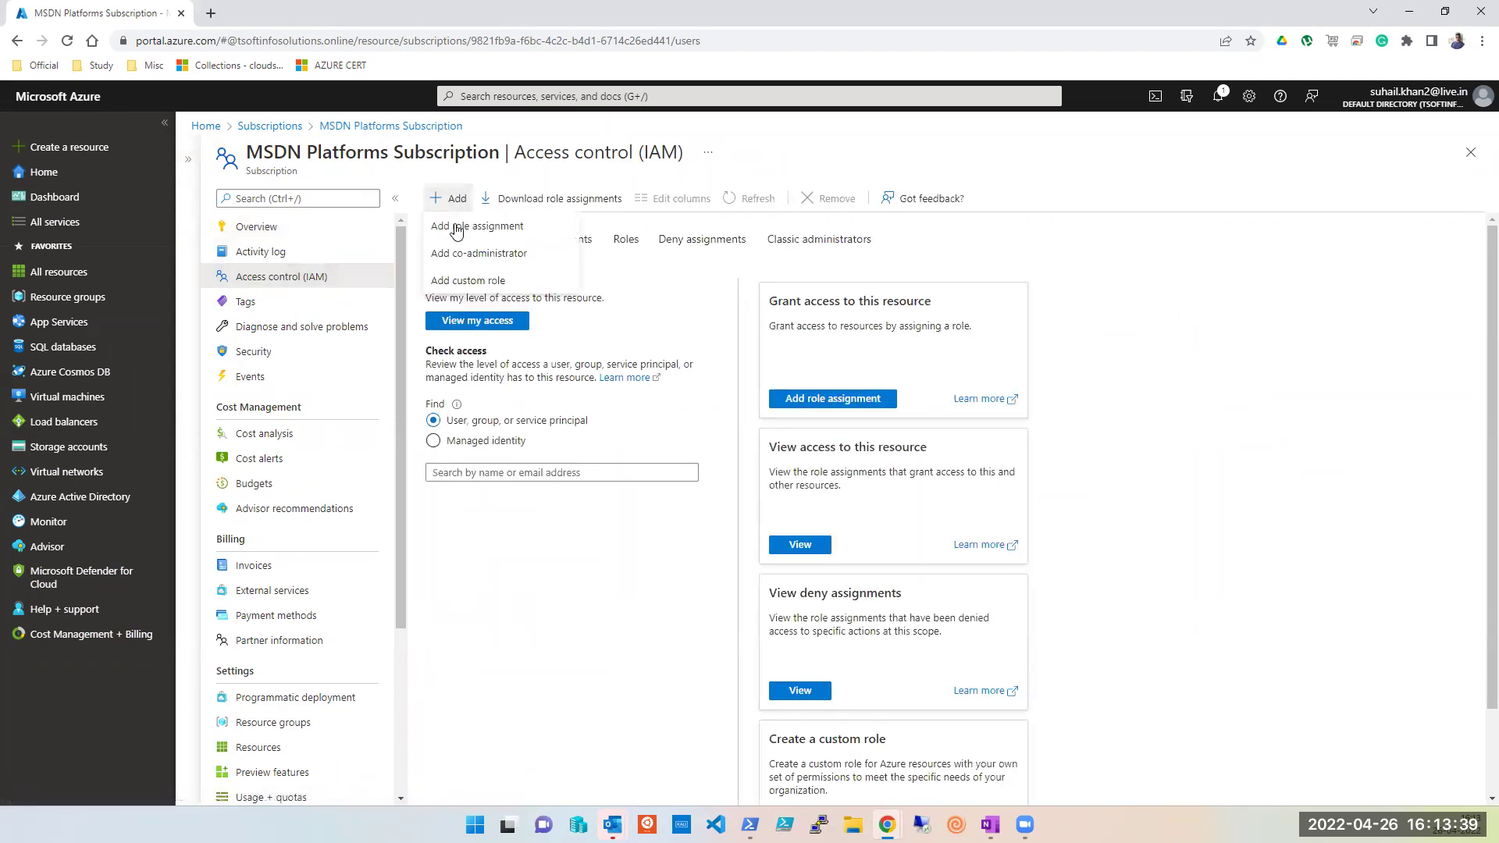
click(454, 228)
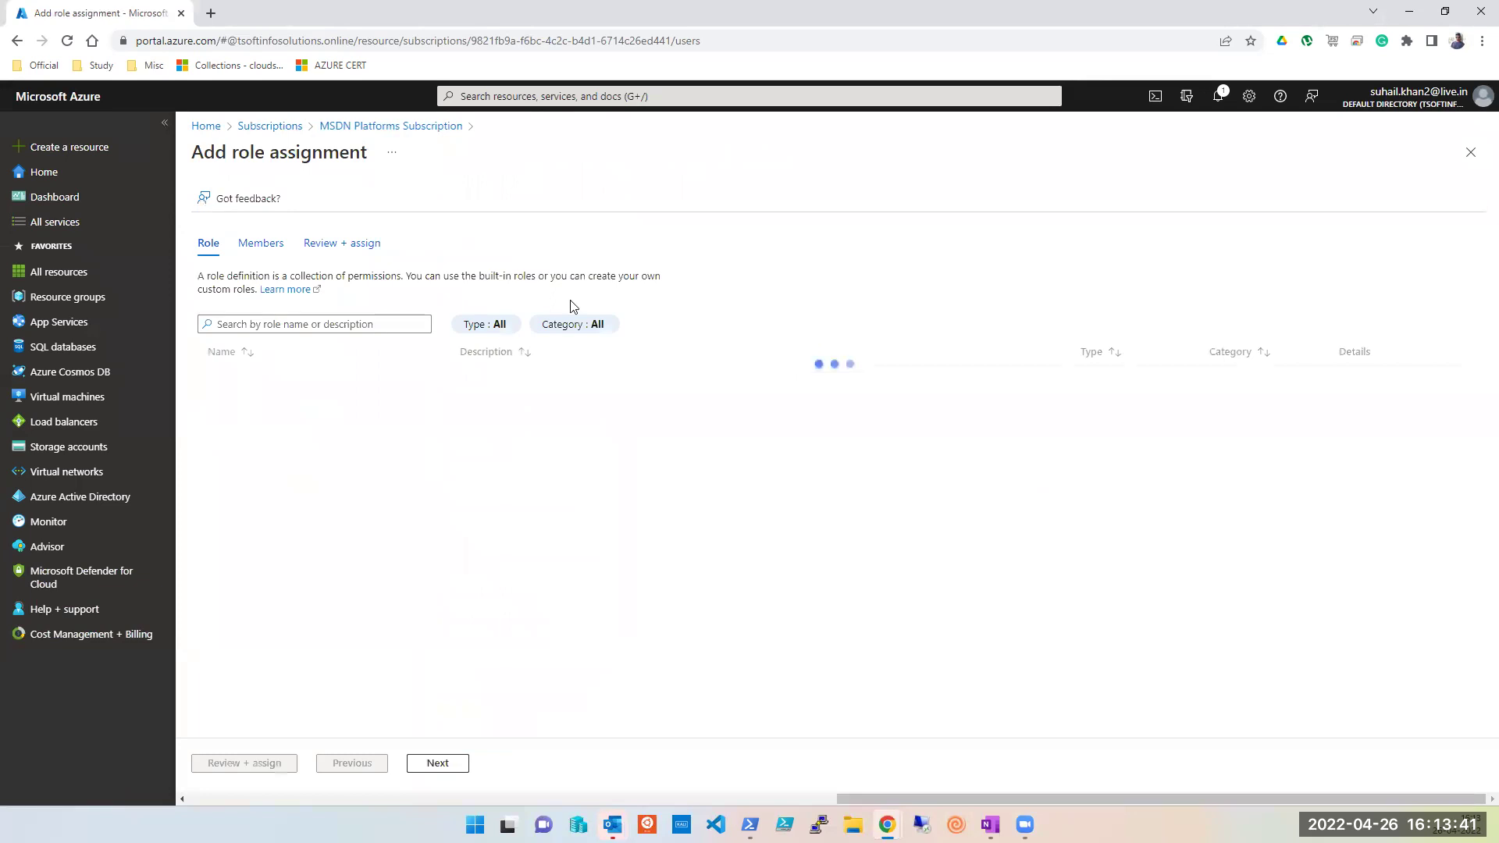
click(261, 243)
click(207, 243)
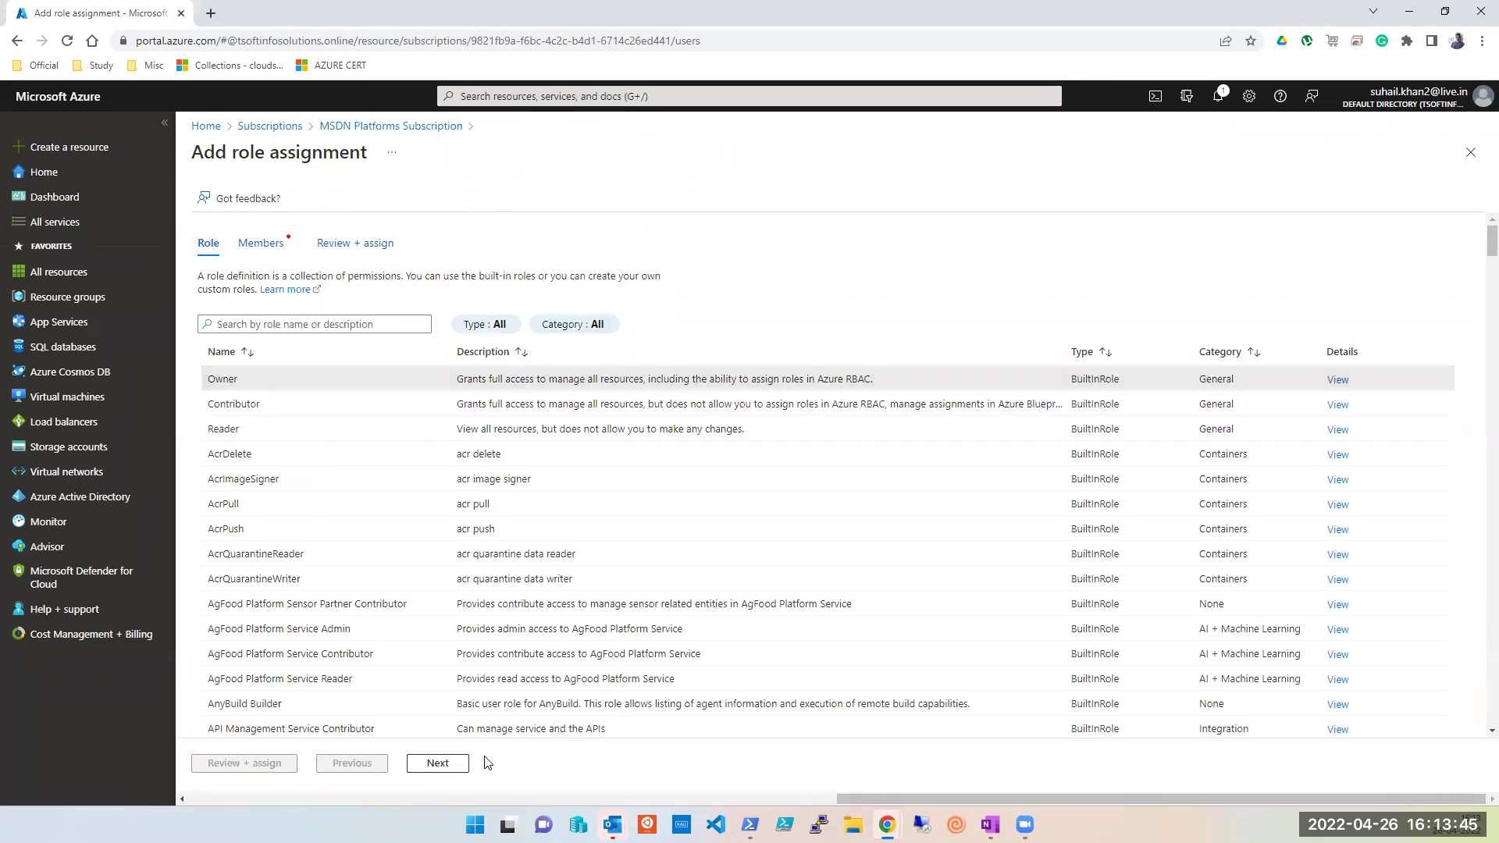
click(456, 765)
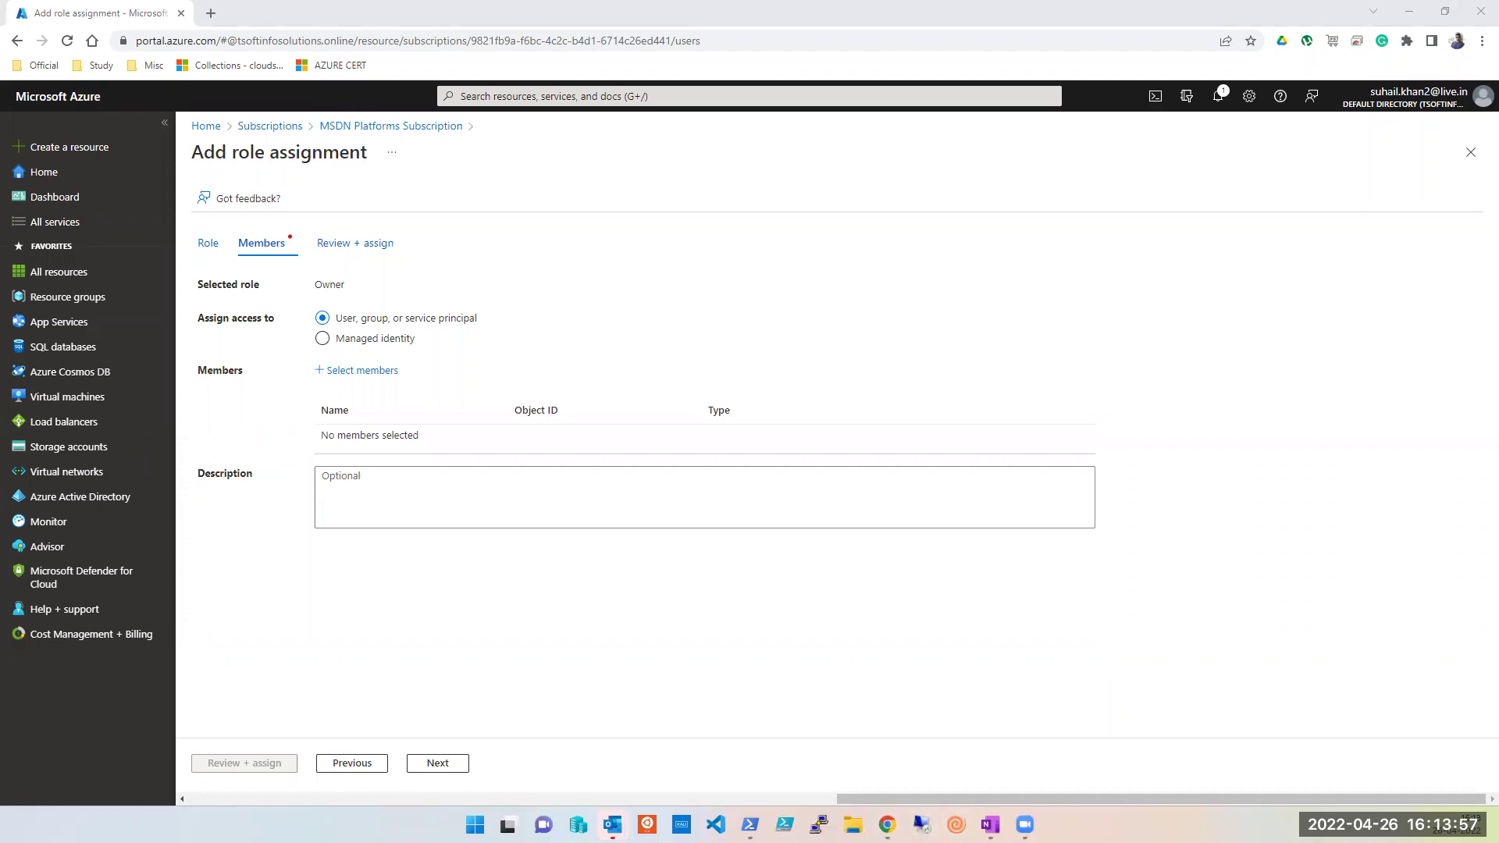
Bring the WhatsApp access-hierarchy diagram window to the front, then go back to the role list.
mouse_move(887, 824)
click(1093, 749)
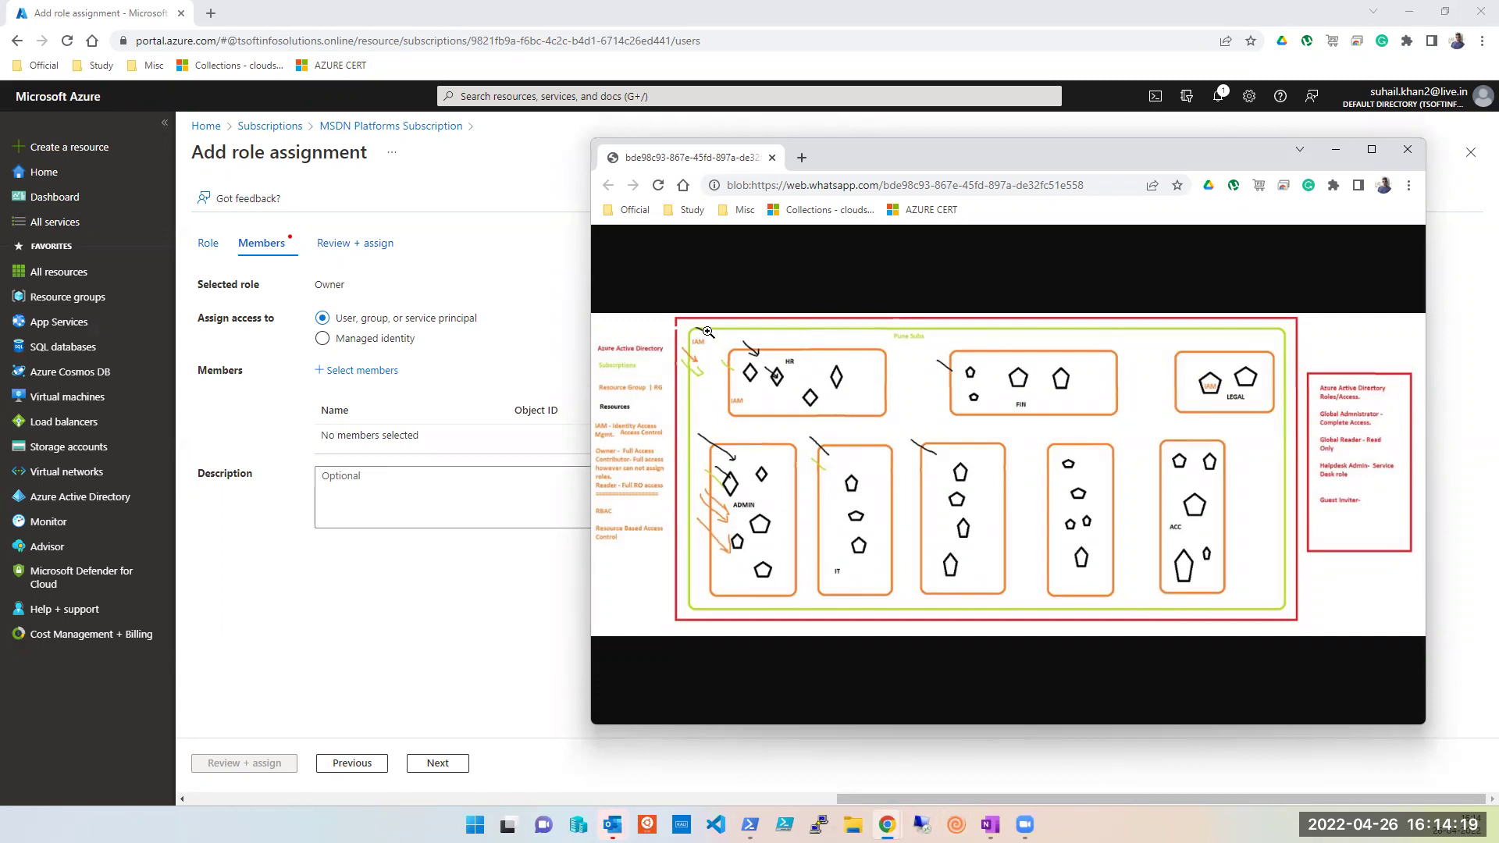
click(198, 253)
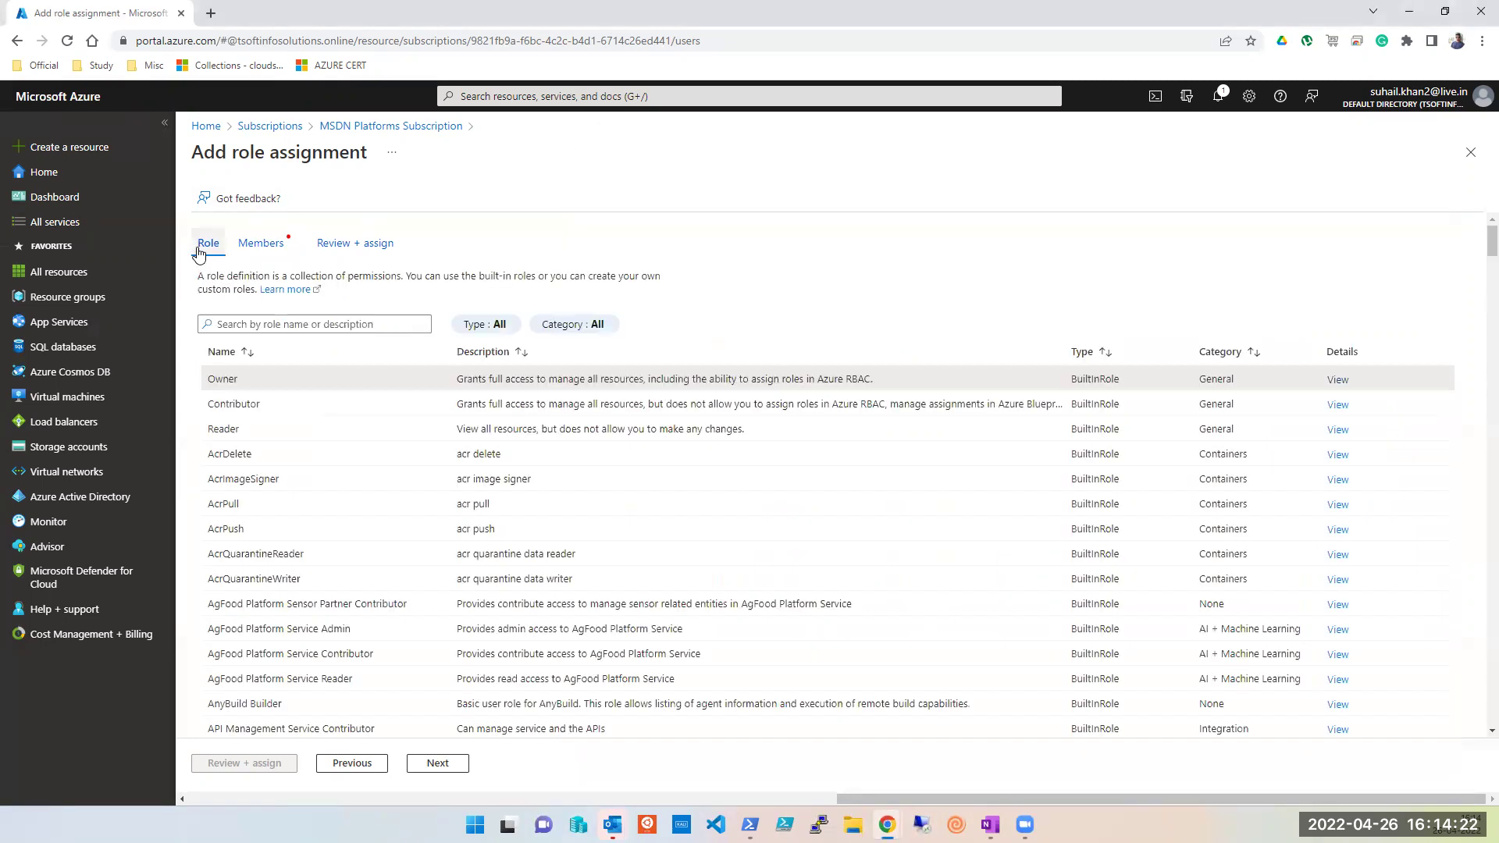
Highlight the Owner, Contributor and Reader role descriptions to compare their permissions.
triple_click(470, 379)
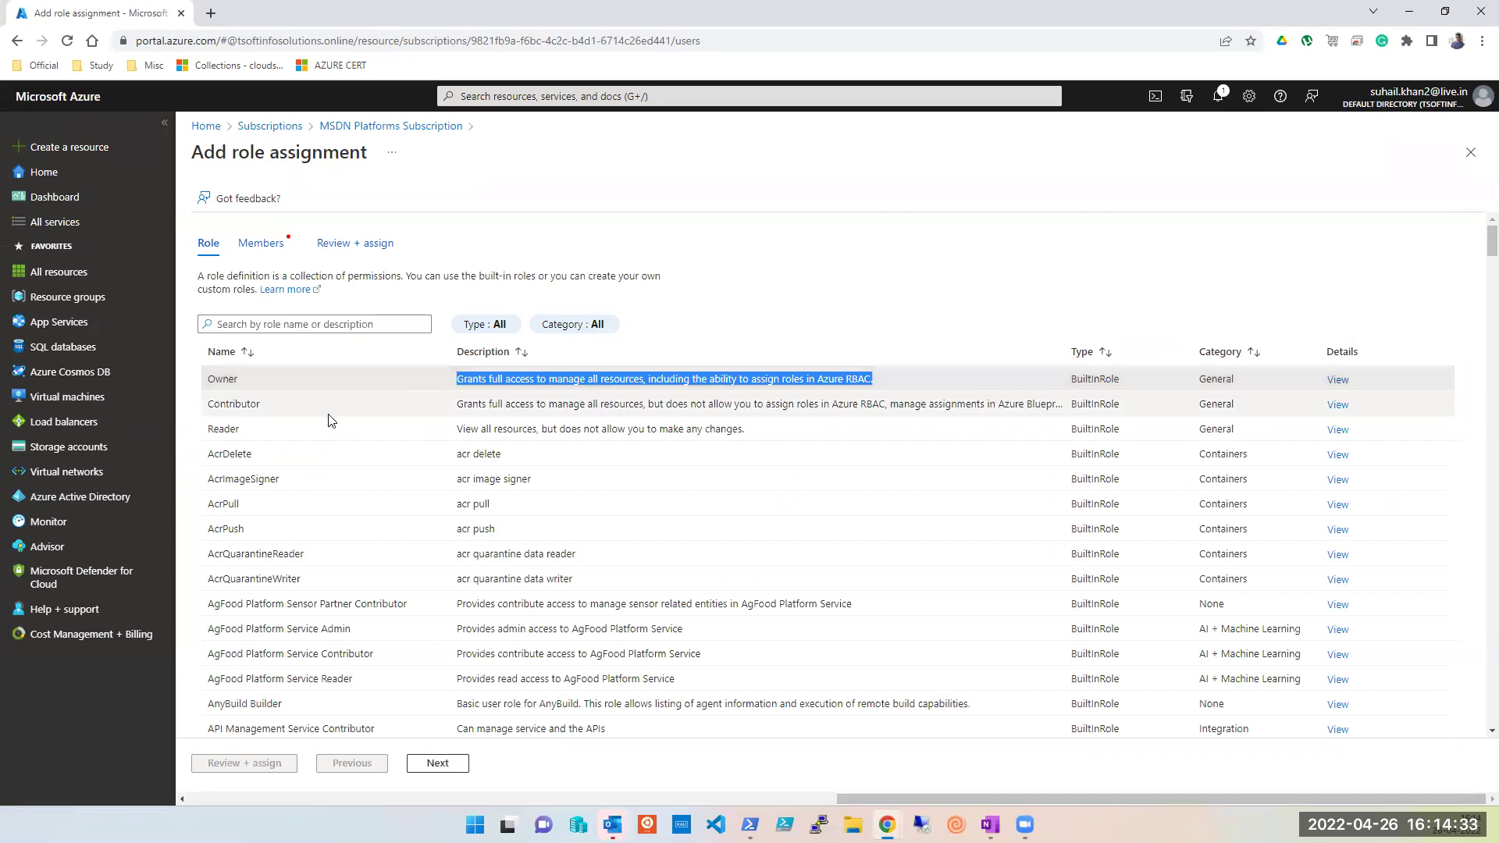
triple_click(467, 402)
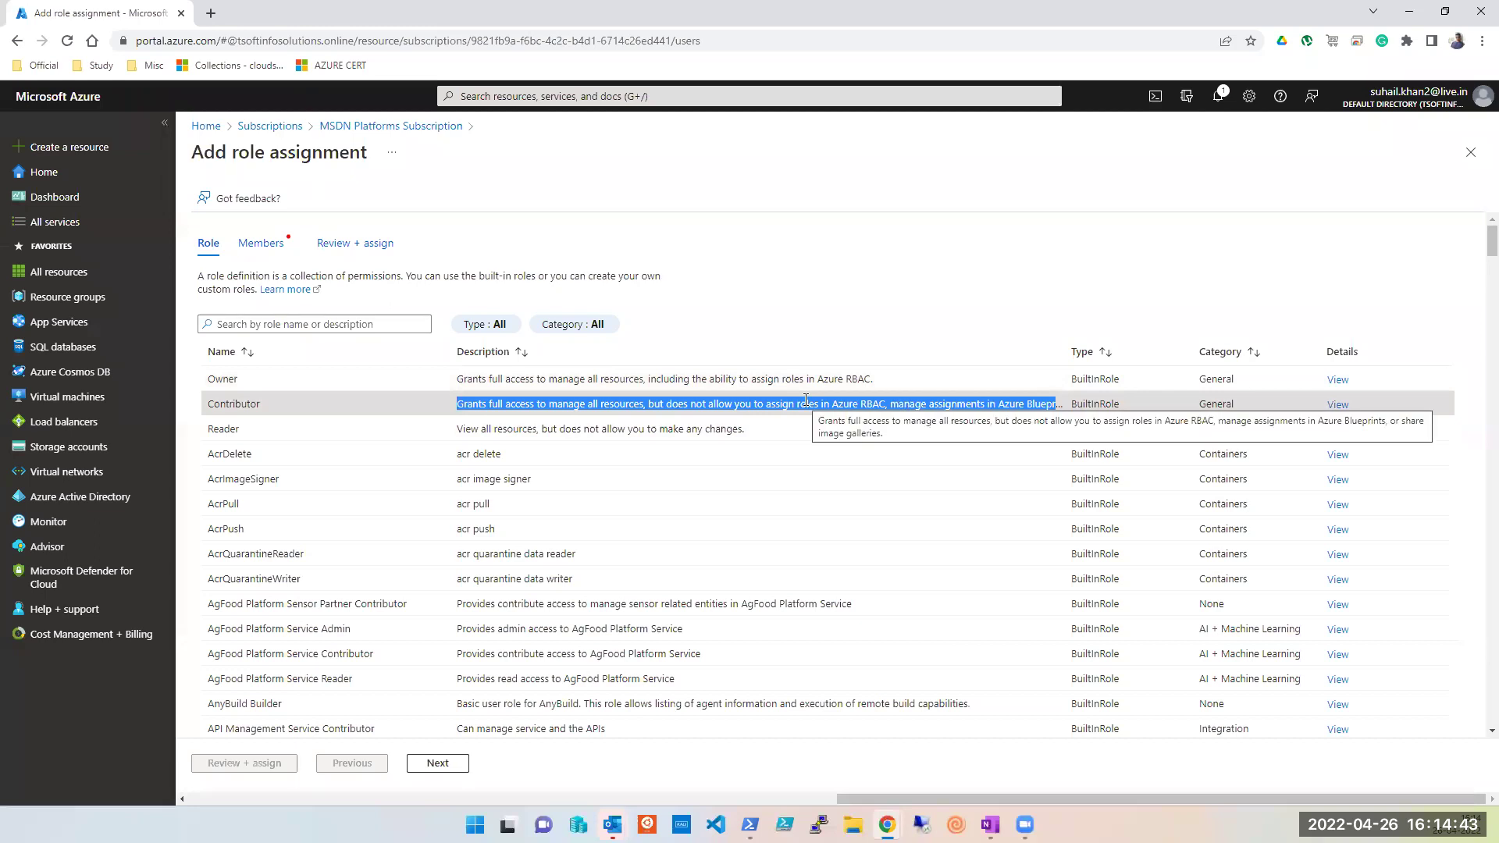
triple_click(510, 434)
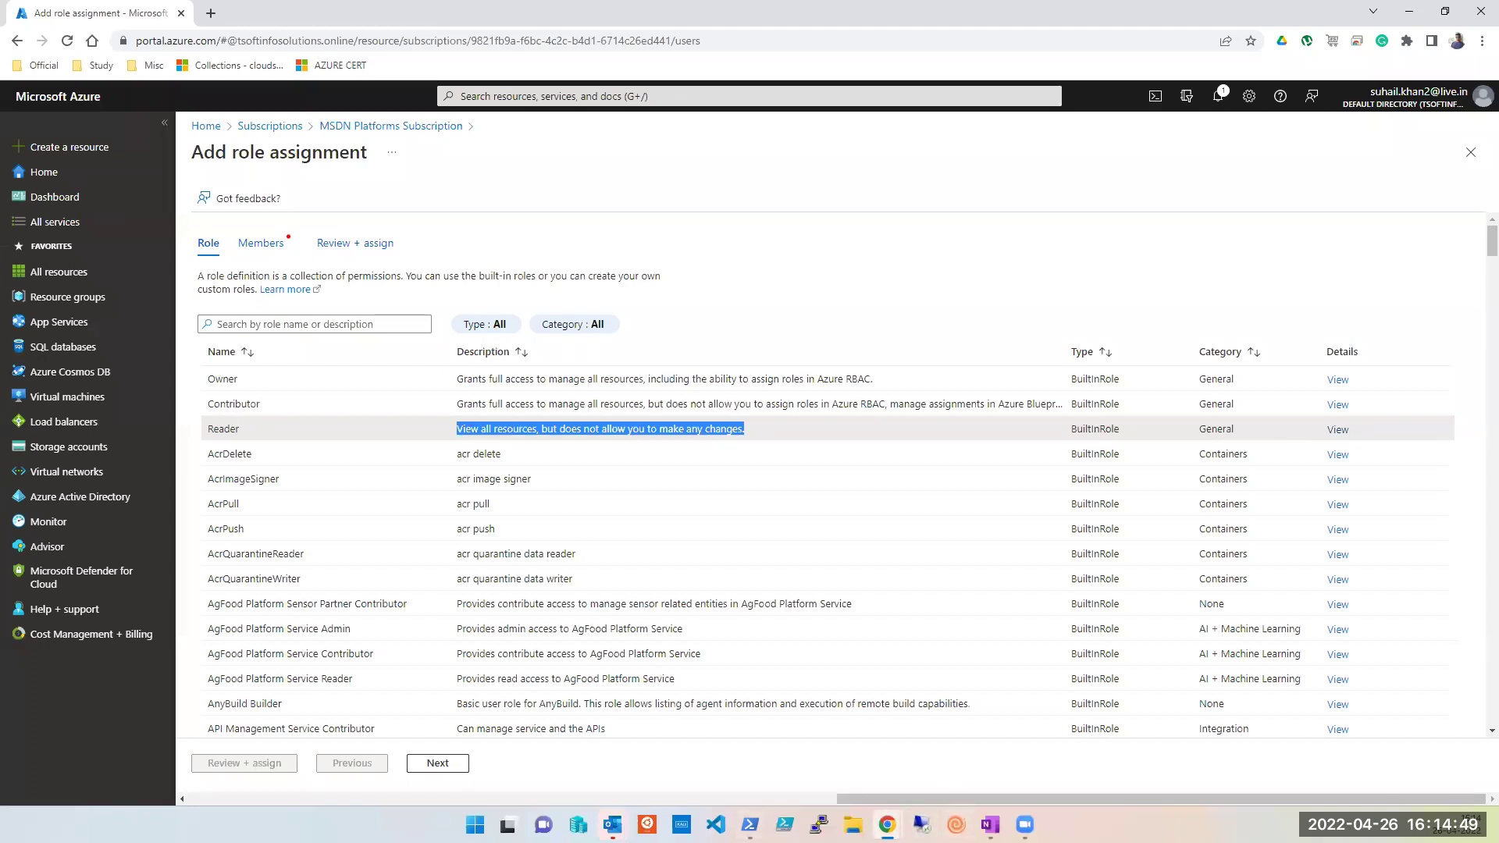
Bring the WhatsApp diagram image window back in front of the portal.
click(921, 825)
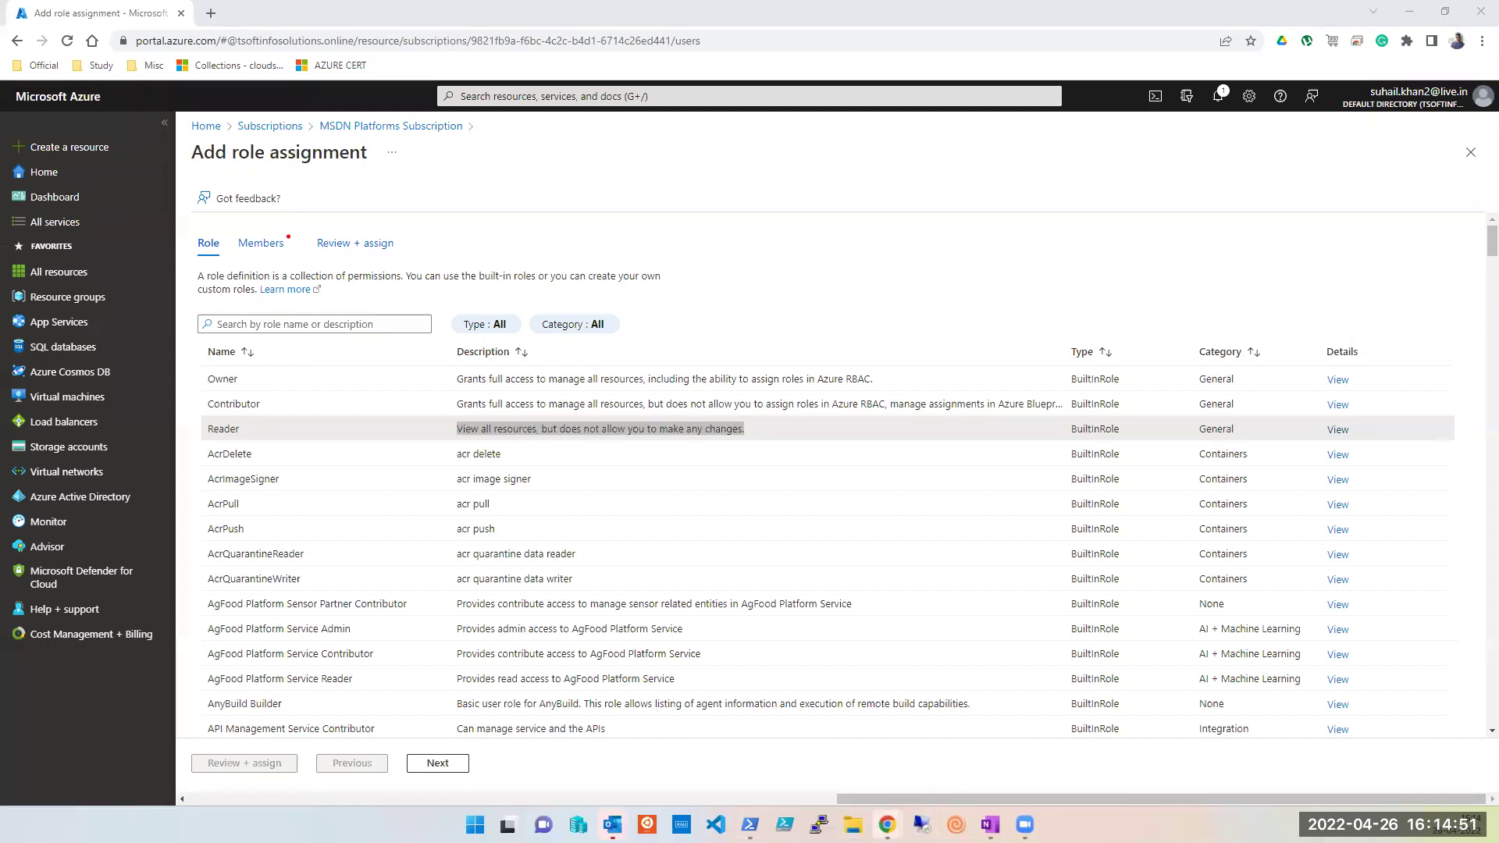
mouse_move(887, 825)
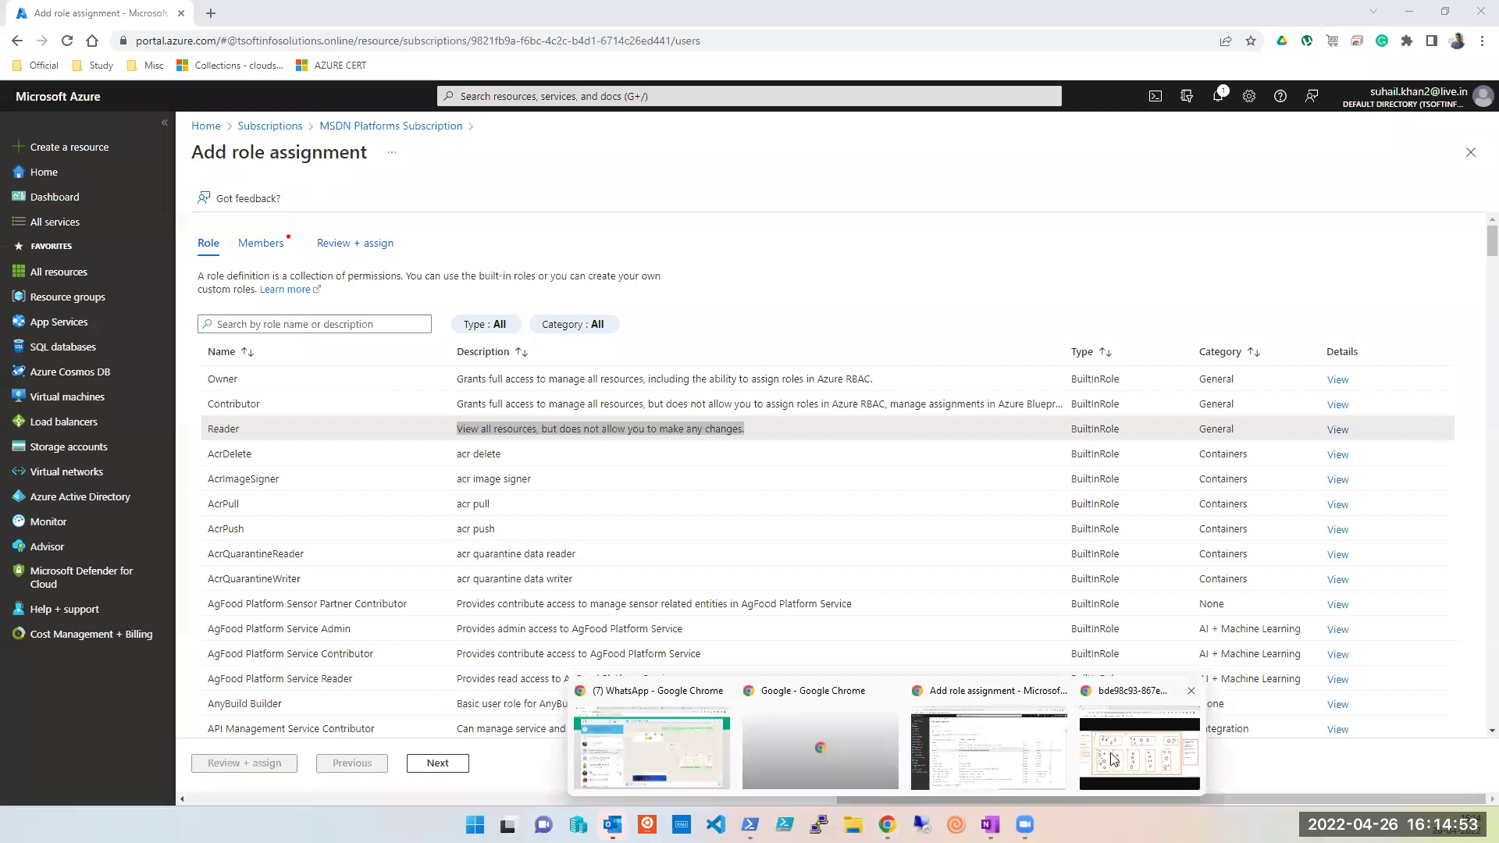
click(1115, 761)
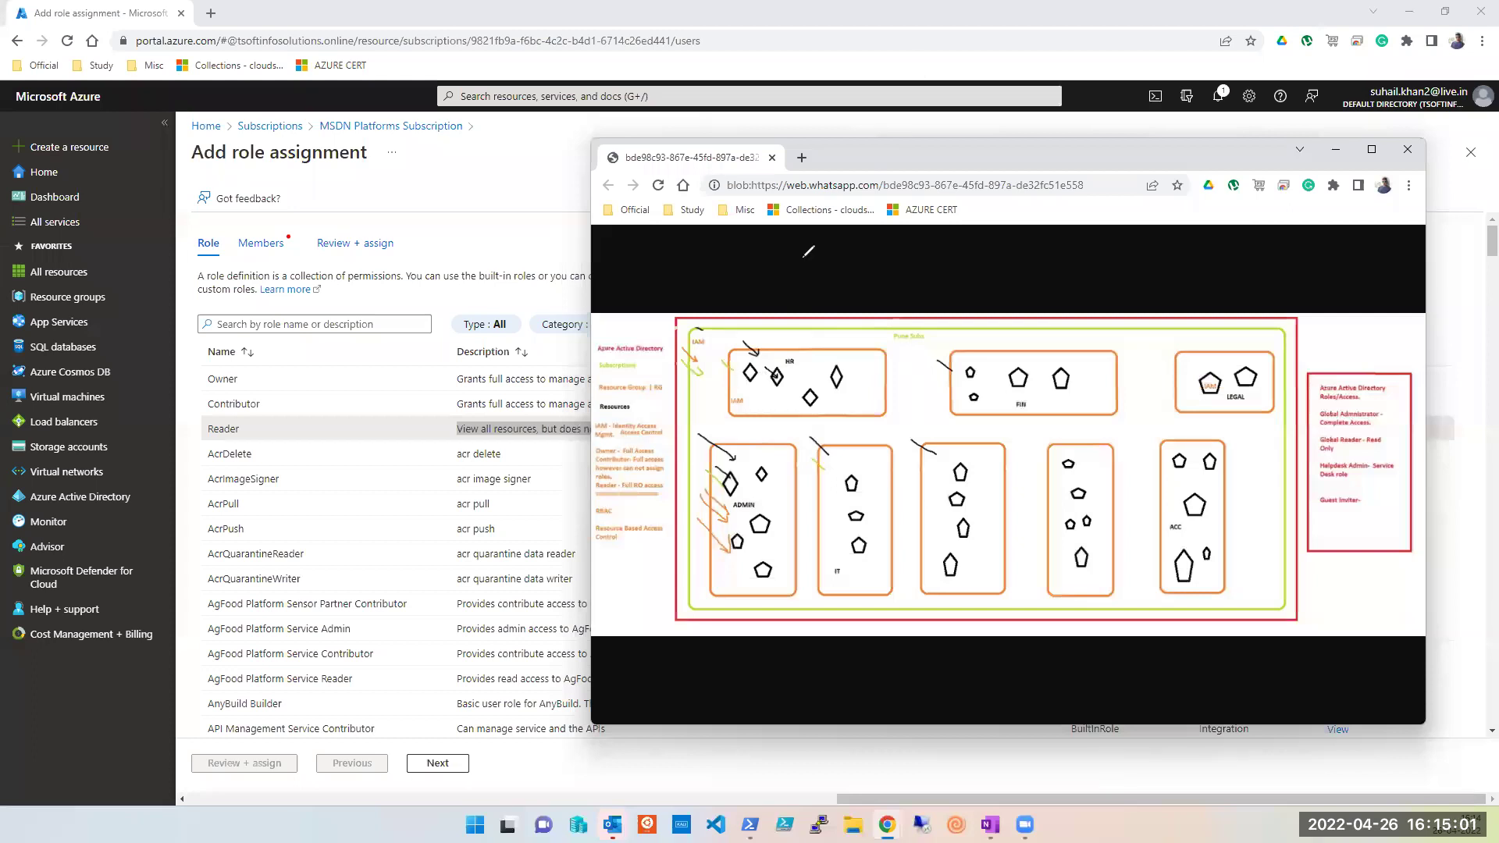
Mark the HR, FIN, LEGAL and ACC boxes in red and underline the Resource Group and Resources legend.
drag(725, 320, 759, 383)
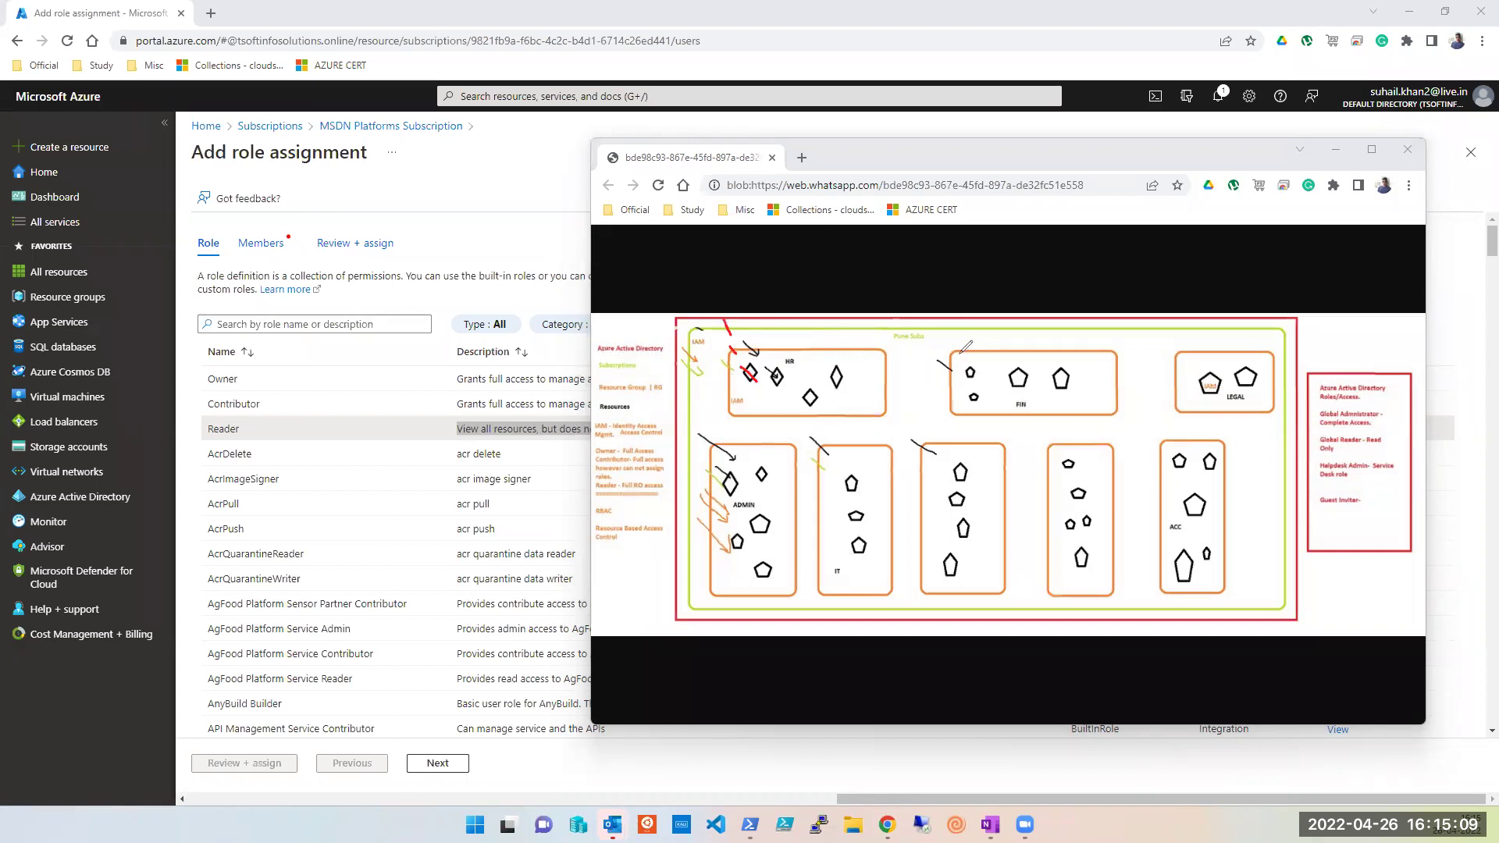
drag(951, 341, 976, 357)
drag(1169, 338, 1183, 350)
drag(1153, 437, 1169, 457)
drag(1034, 450, 1064, 467)
mouse_move(912, 442)
mouse_down()
mouse_move(965, 471)
mouse_move(973, 534)
mouse_up()
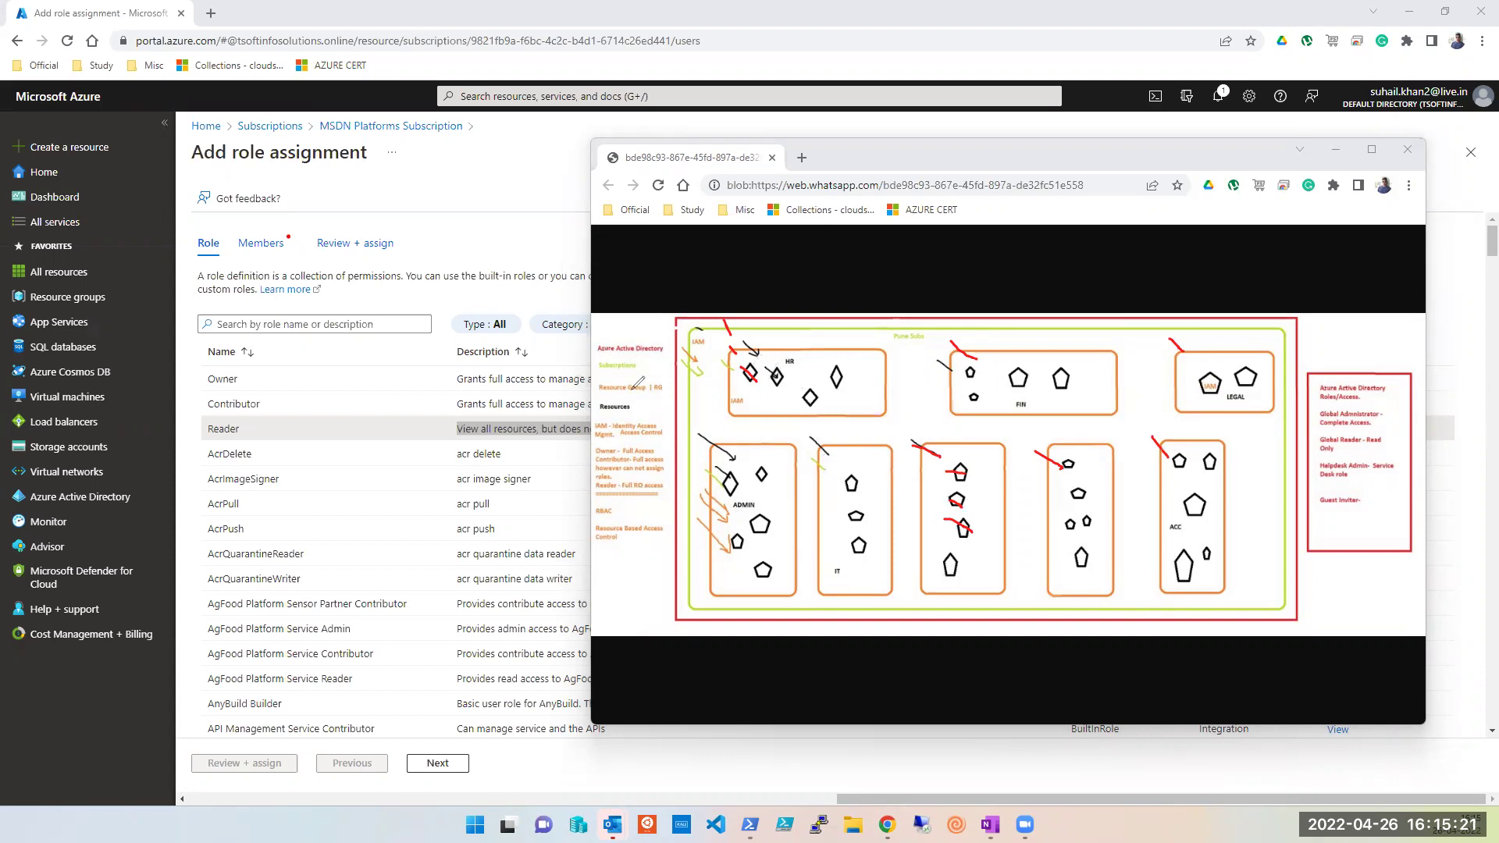
drag(619, 403, 660, 400)
drag(619, 417, 633, 417)
Tick the Pune Subs label, re-mark the department and ADMIN boxes in red, then close the diagram.
drag(953, 323, 963, 321)
drag(788, 345, 812, 357)
drag(986, 347, 1007, 362)
drag(1252, 352, 1269, 373)
drag(1153, 441, 1195, 485)
drag(1026, 473, 1053, 484)
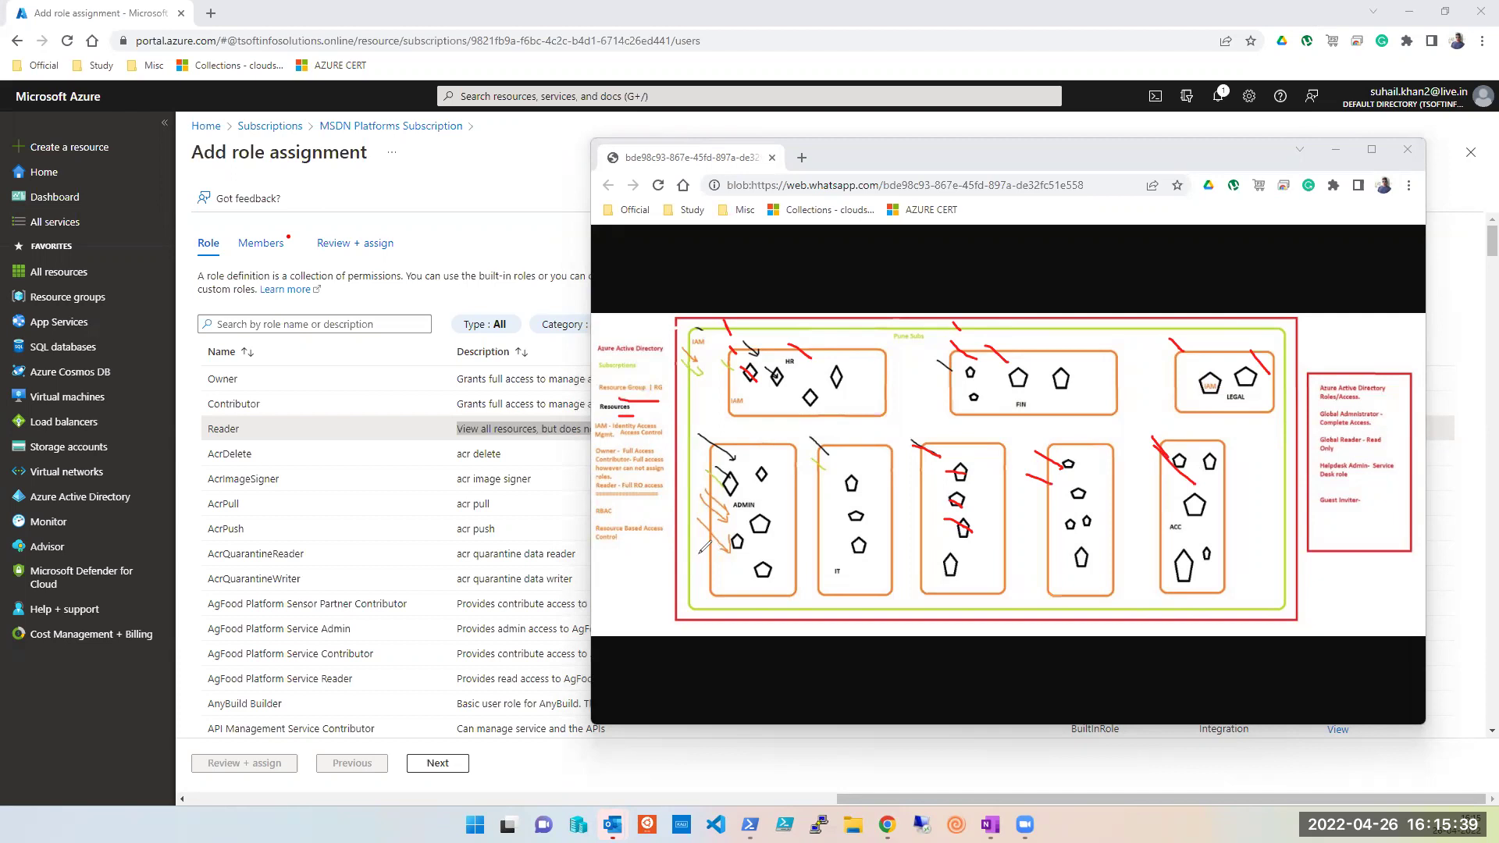
drag(748, 326, 762, 330)
drag(704, 451, 714, 457)
mouse_move(718, 381)
mouse_down()
mouse_move(1207, 373)
mouse_move(1067, 512)
mouse_move(806, 550)
mouse_up()
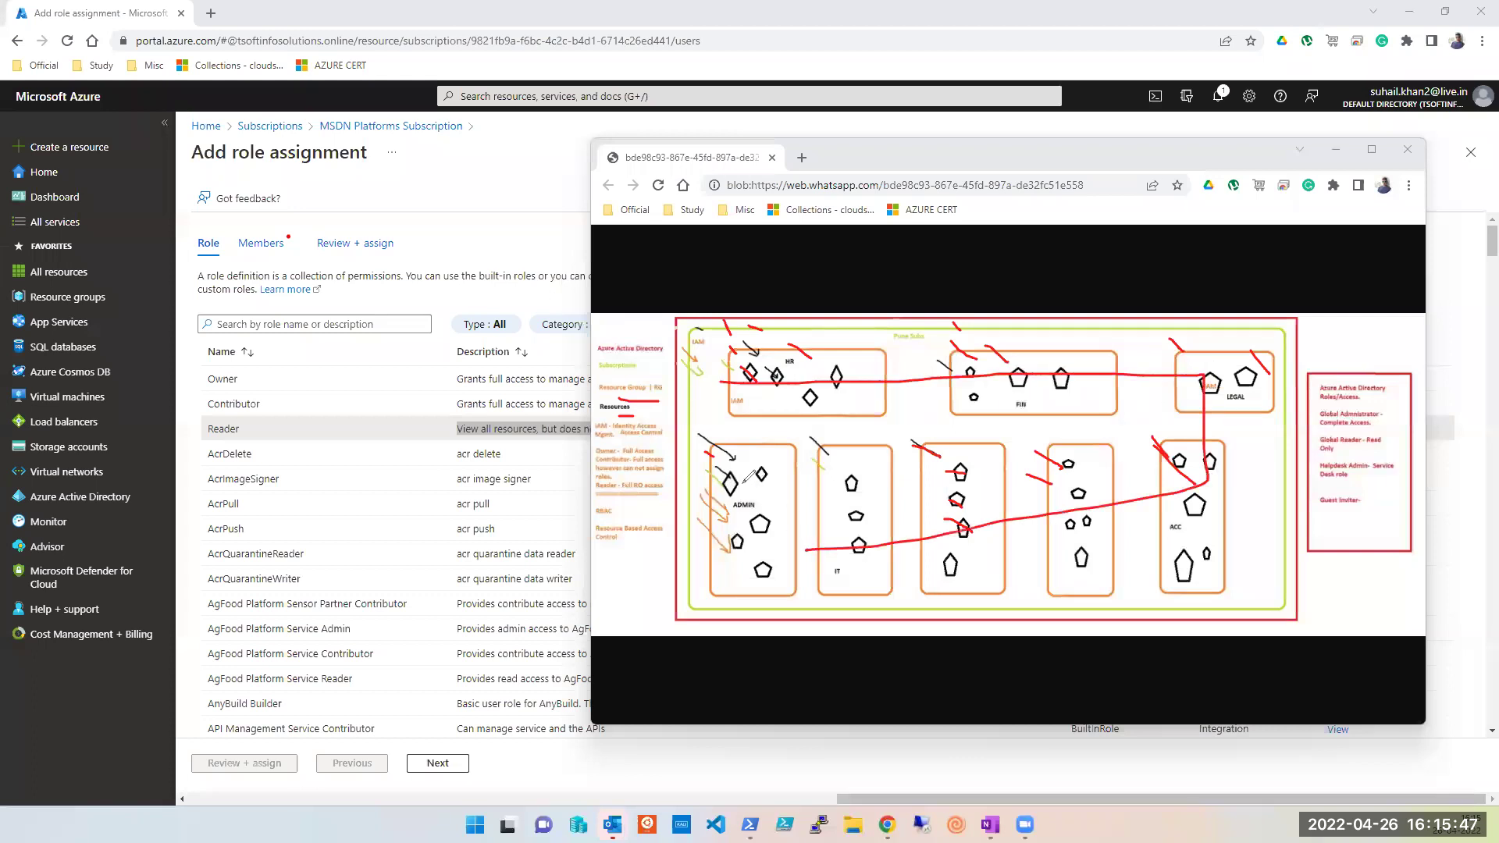
drag(747, 449, 748, 466)
drag(748, 463, 769, 449)
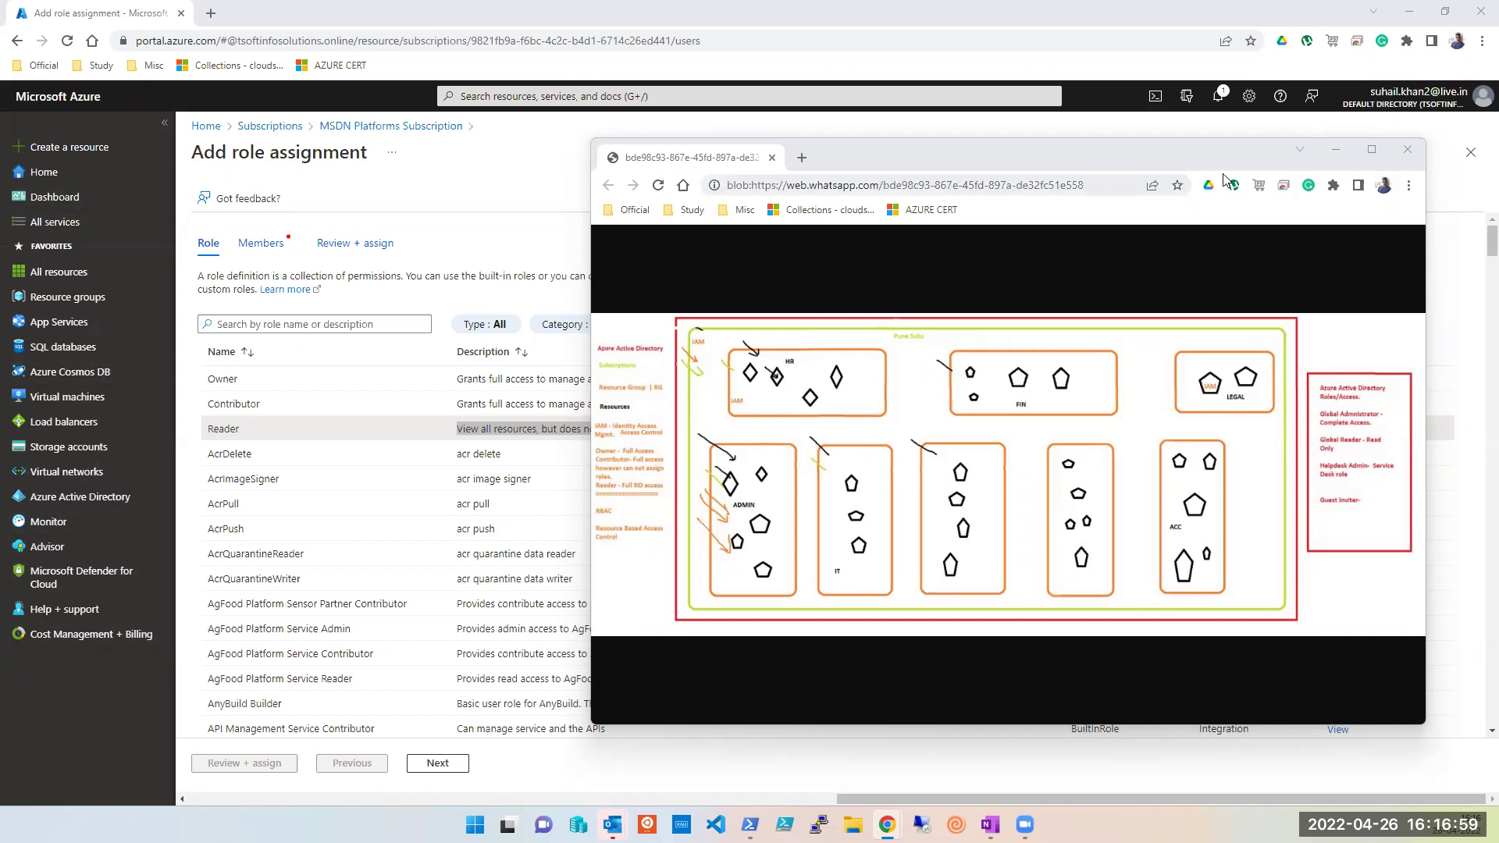
click(1409, 150)
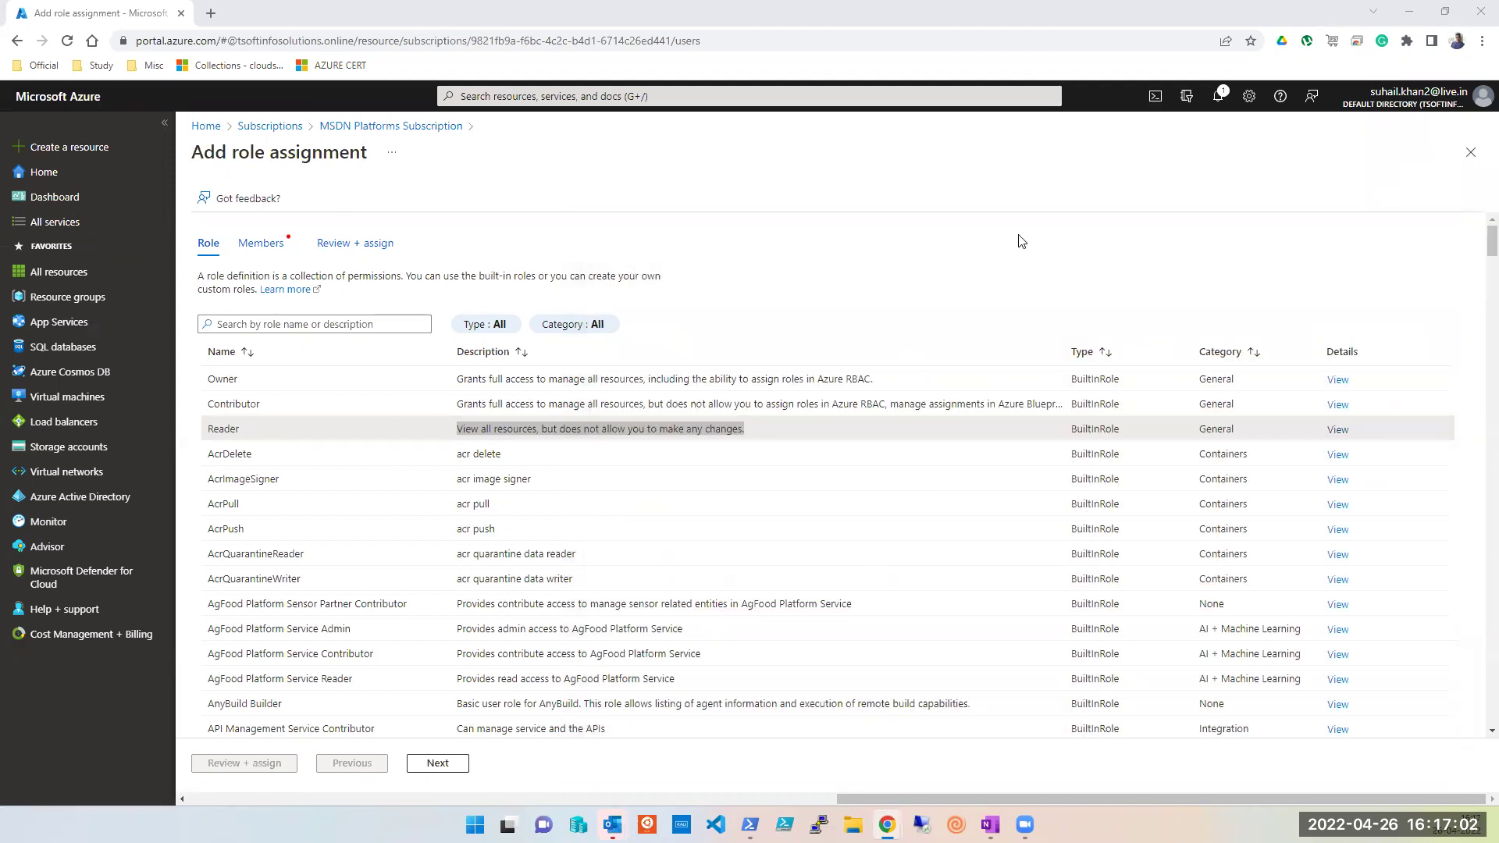
Open the Azure Active Directory users list from the portal home page.
click(48, 172)
click(781, 96)
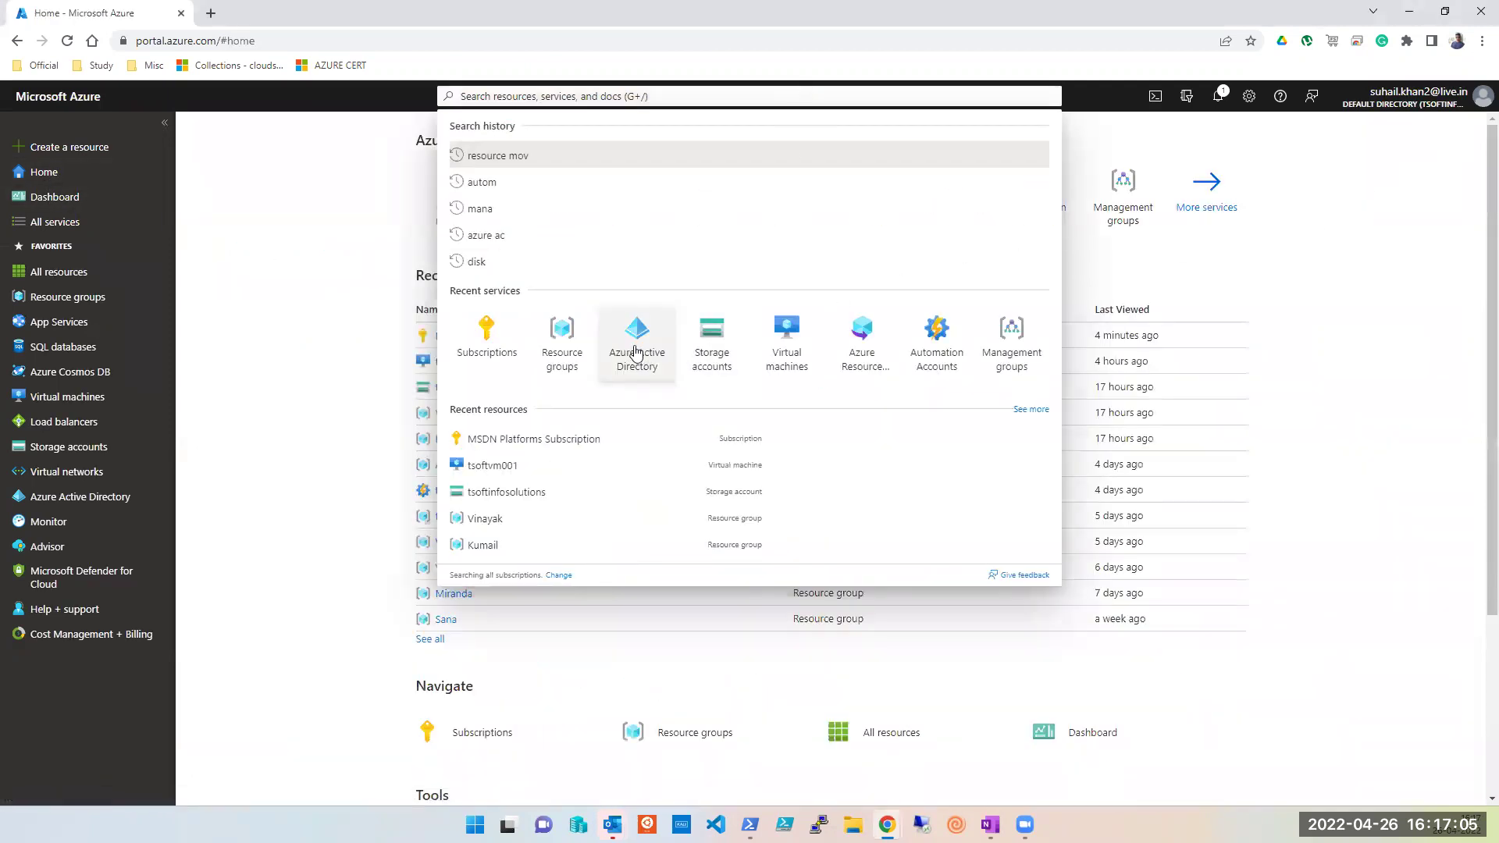
click(636, 353)
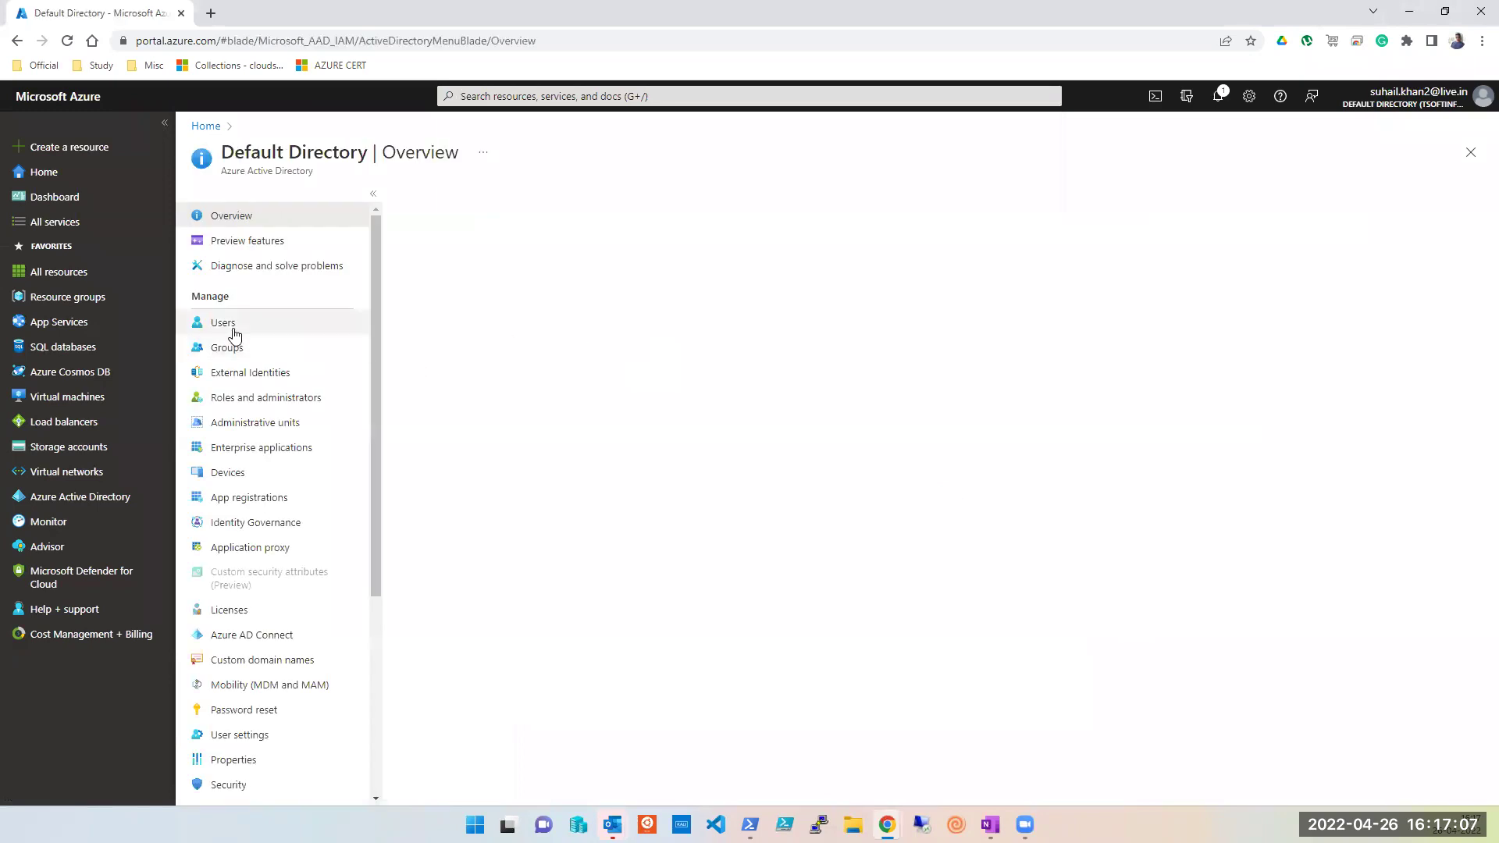
click(233, 328)
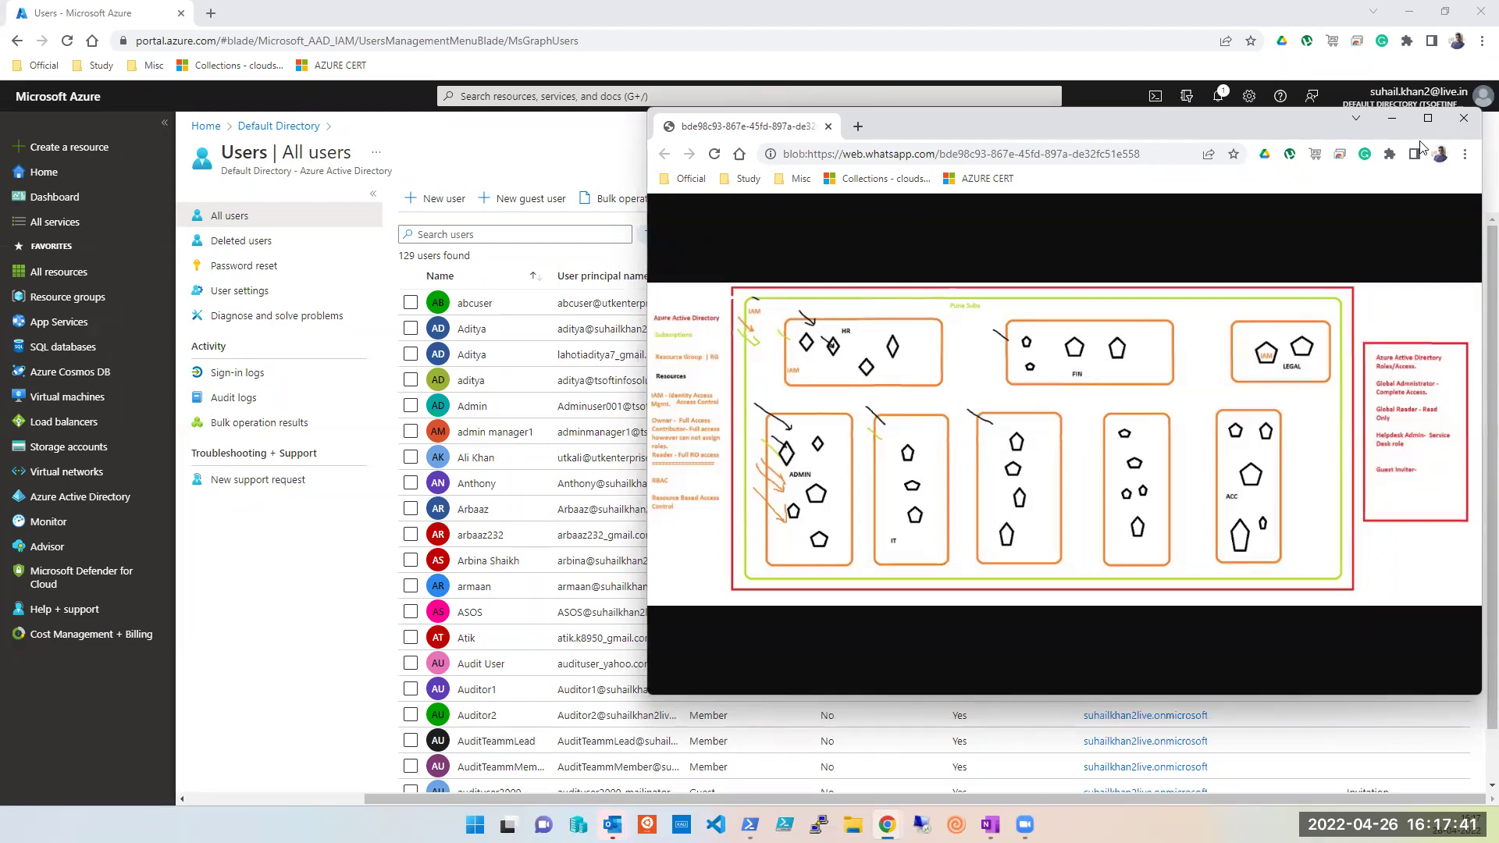
Search the users list for the new user's name, which finds no matching user.
click(1464, 118)
click(501, 234)
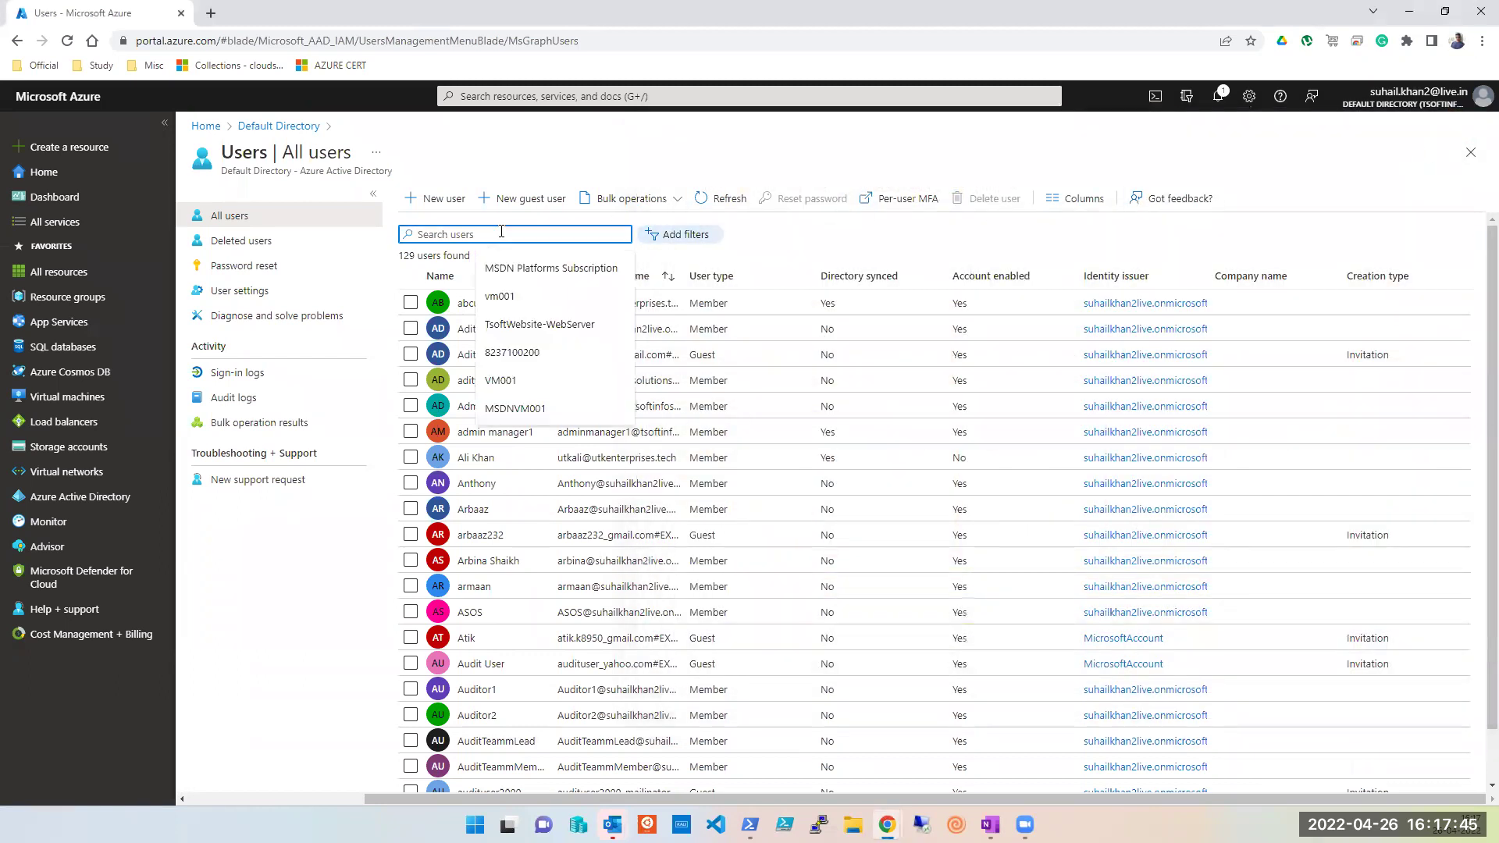
text(juhi)
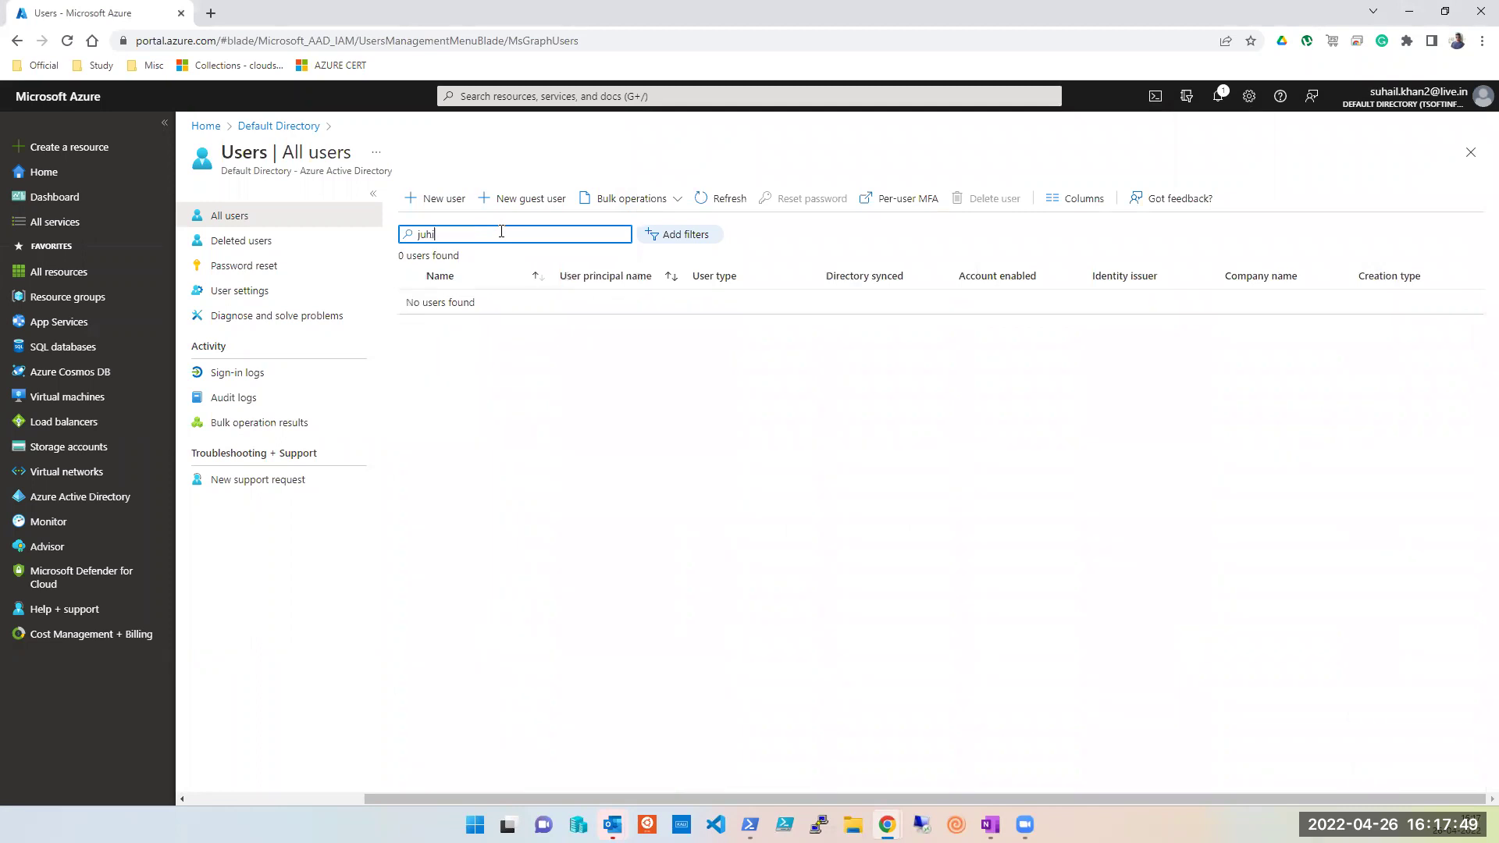
click(35, 177)
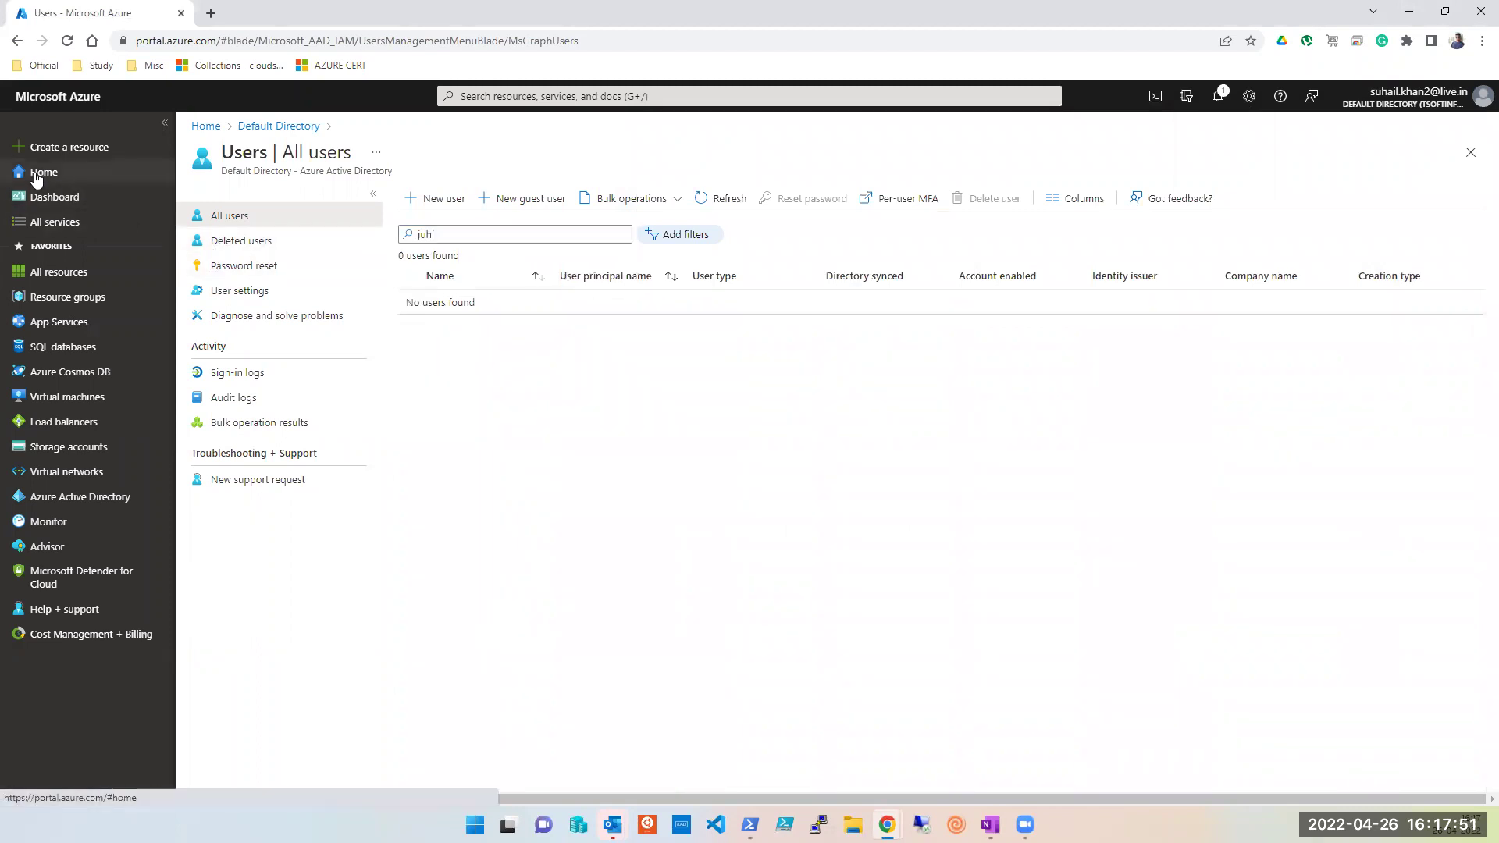
View the MSDN Platforms Subscription overview from the Subscriptions list, then move on to Resource groups.
click(629, 192)
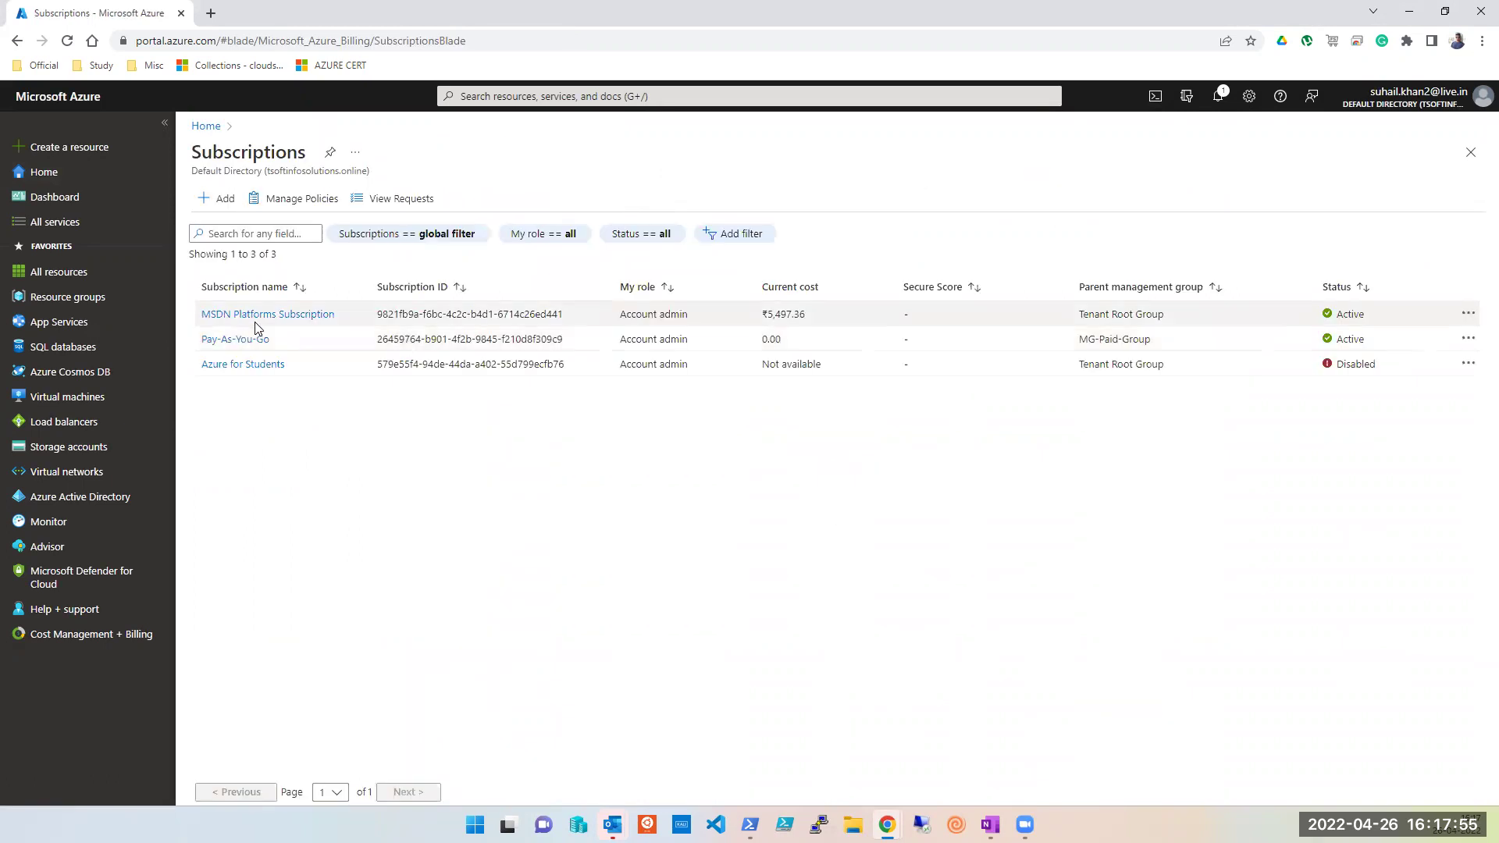
click(249, 321)
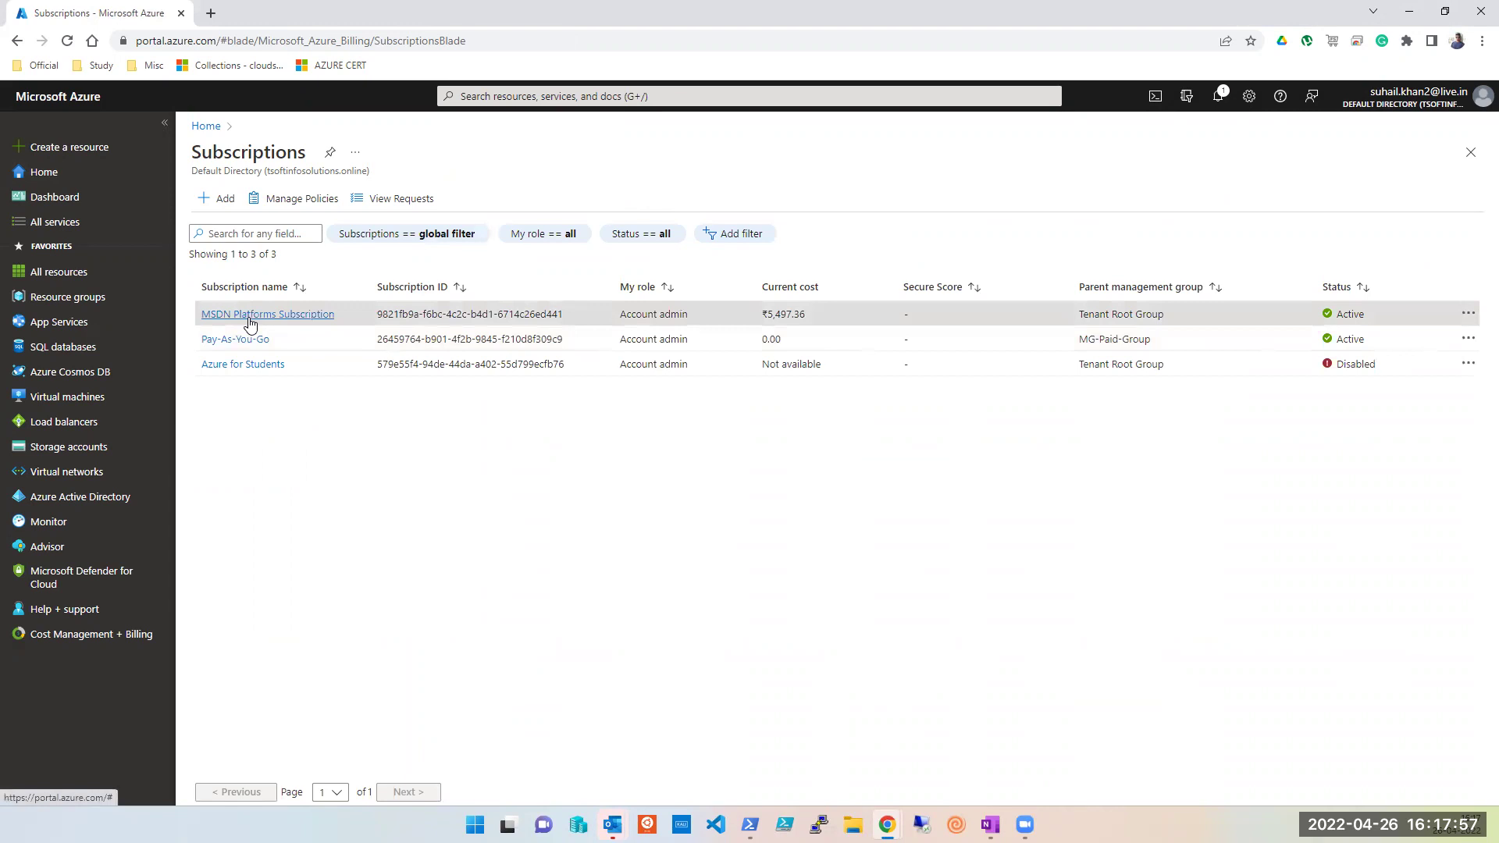
click(255, 315)
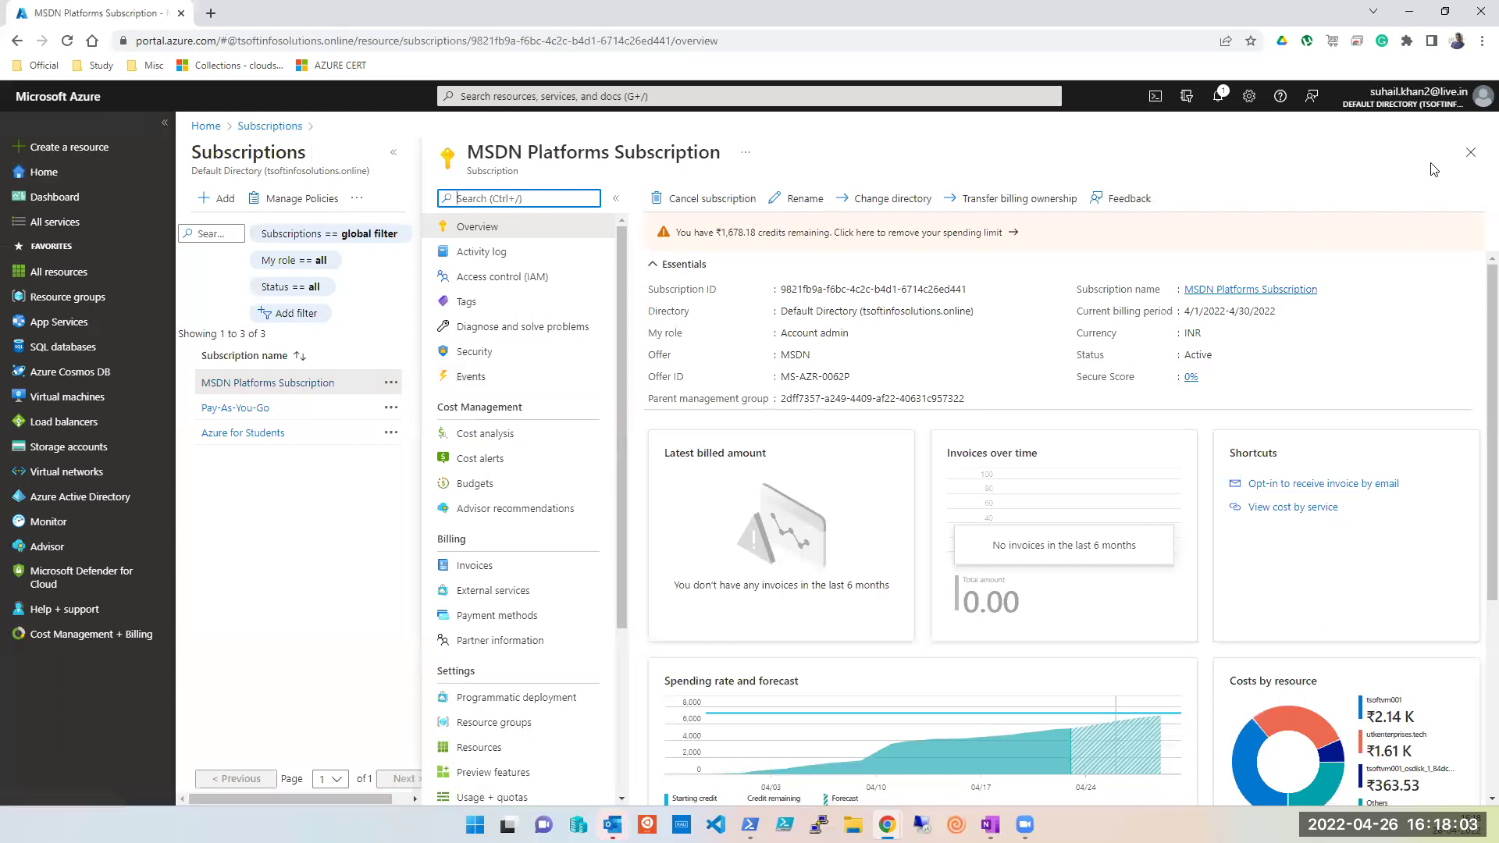
click(1470, 152)
click(644, 96)
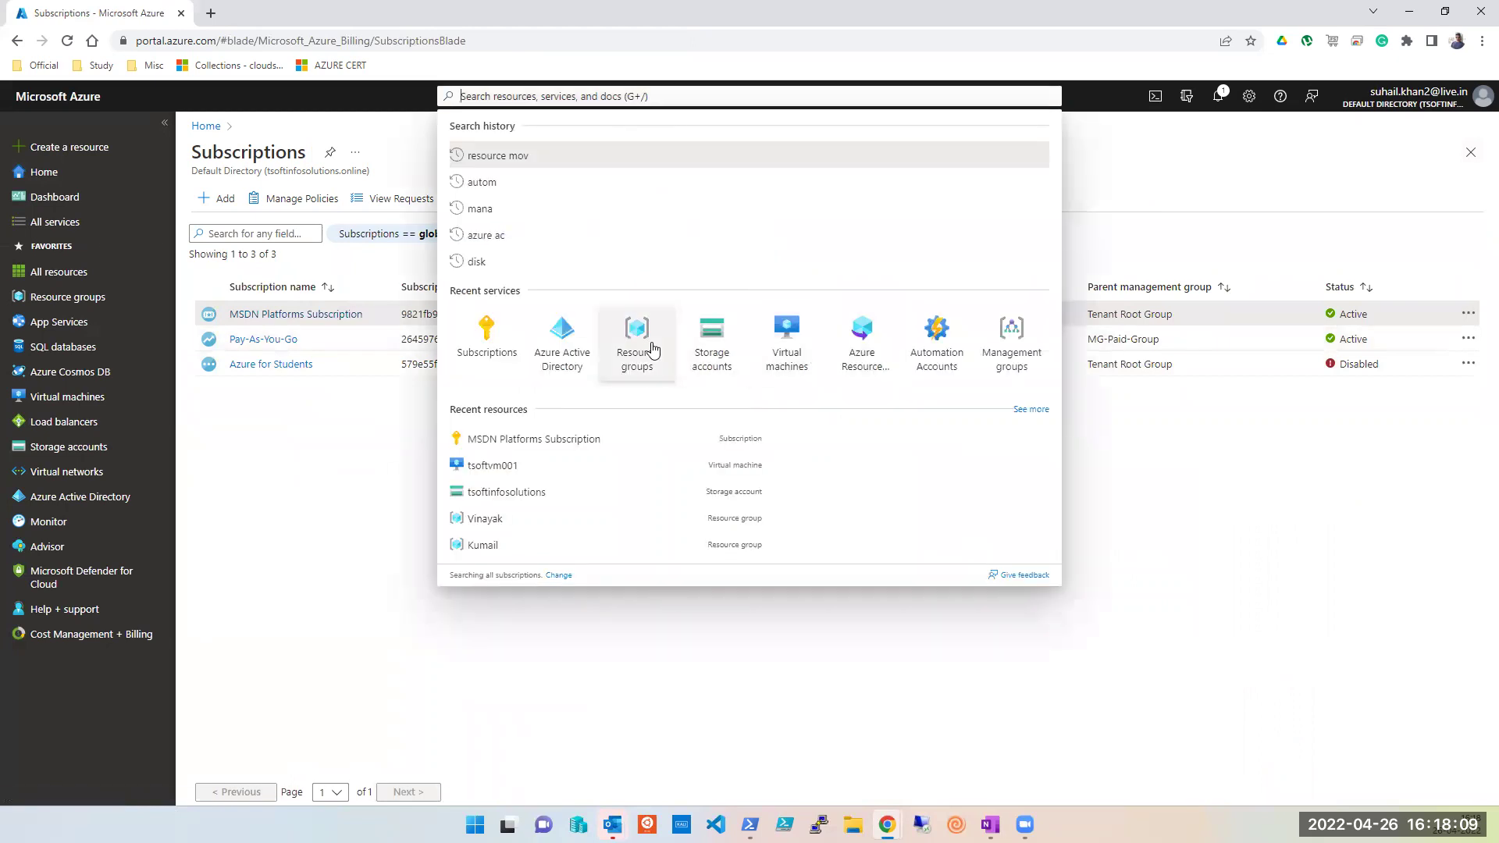
click(645, 346)
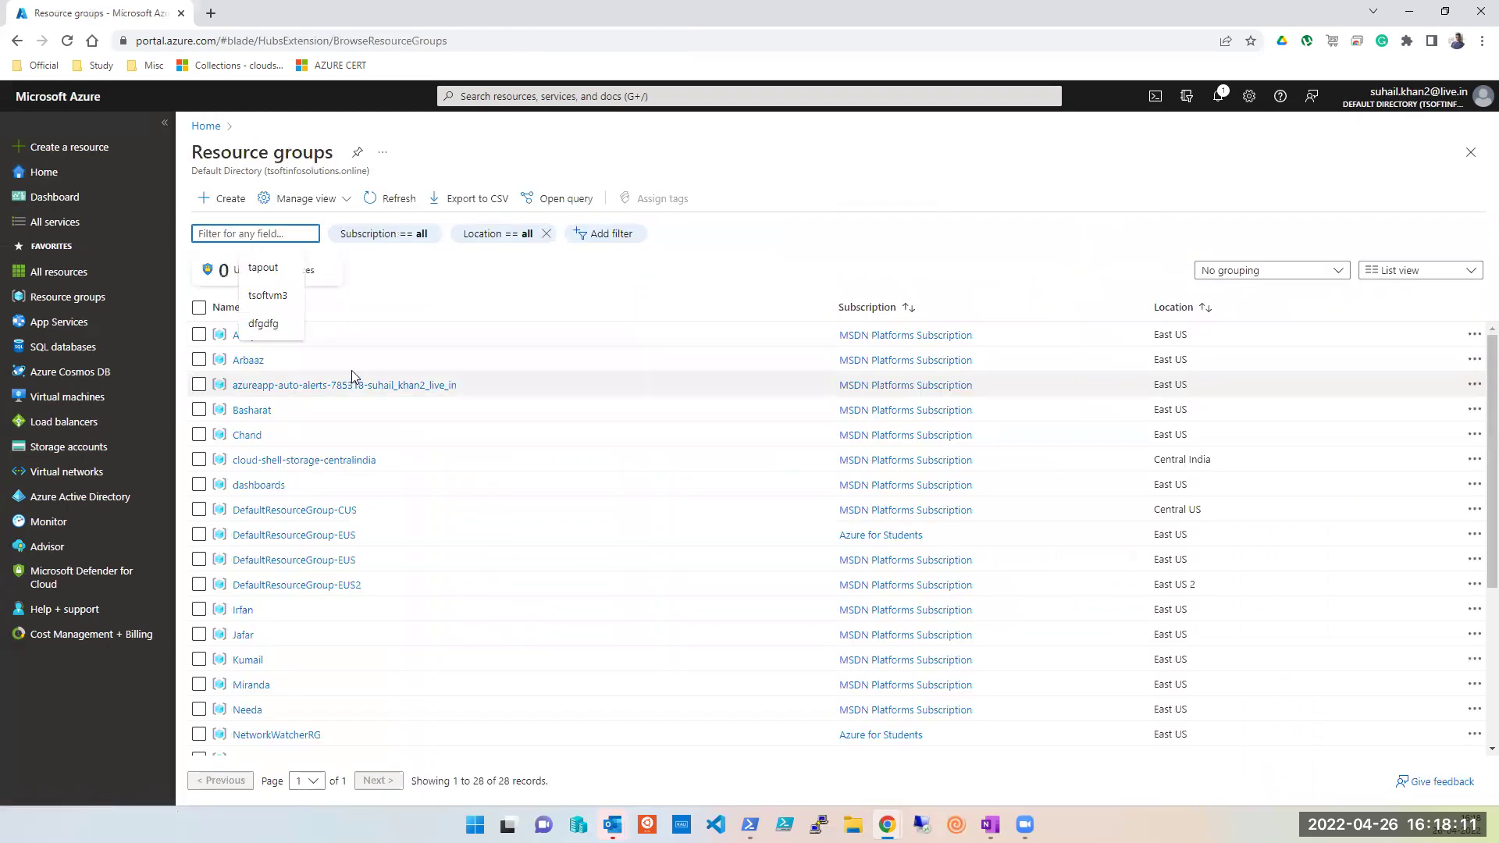
Browse the resource groups list and inspect the tsoftinfosolutions resource group.
scroll(344, 466, down, 5)
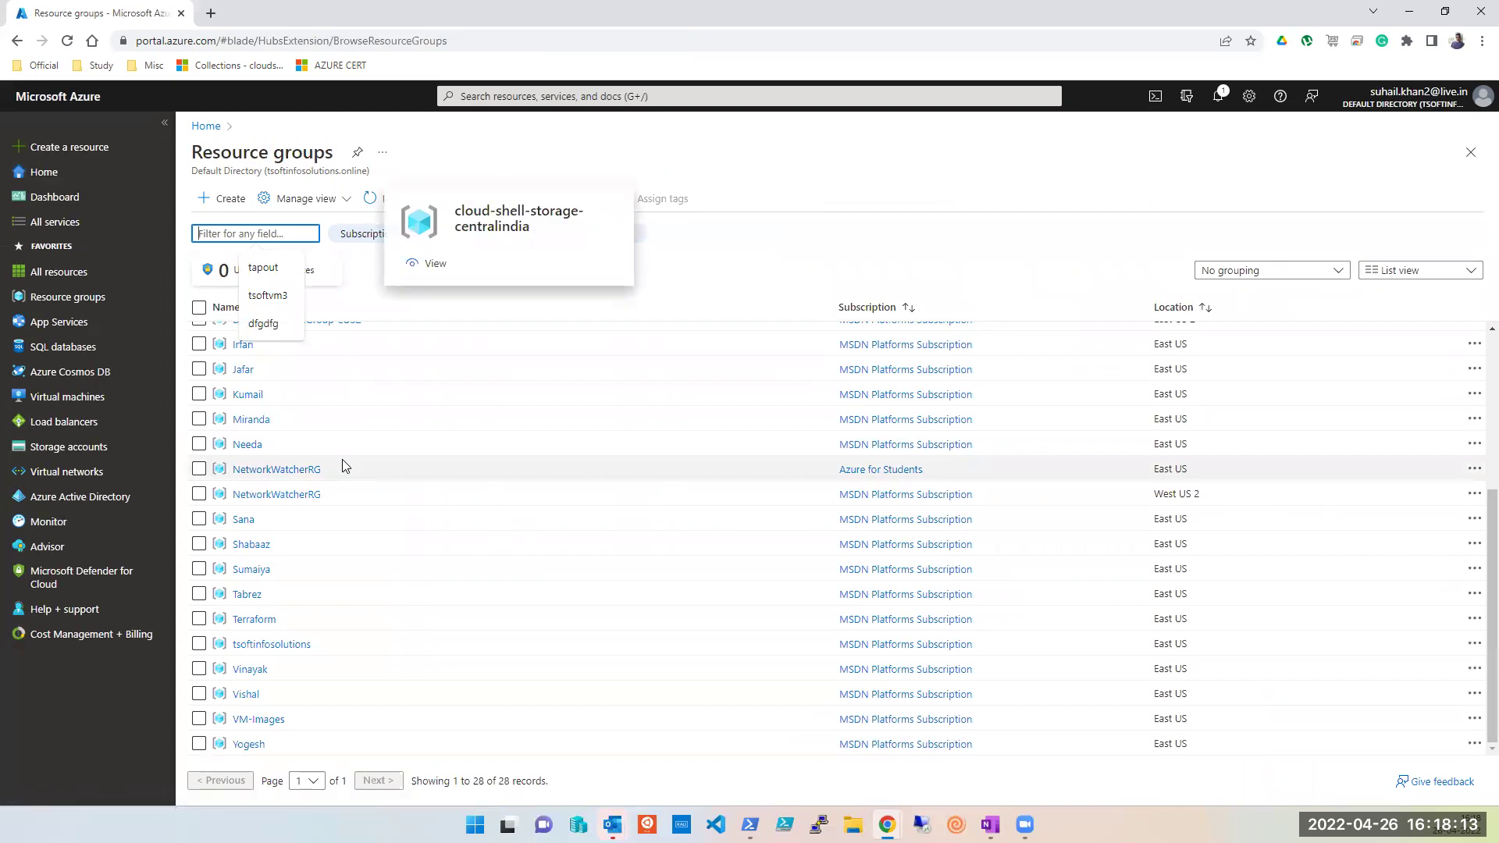
scroll(390, 554, up, 4)
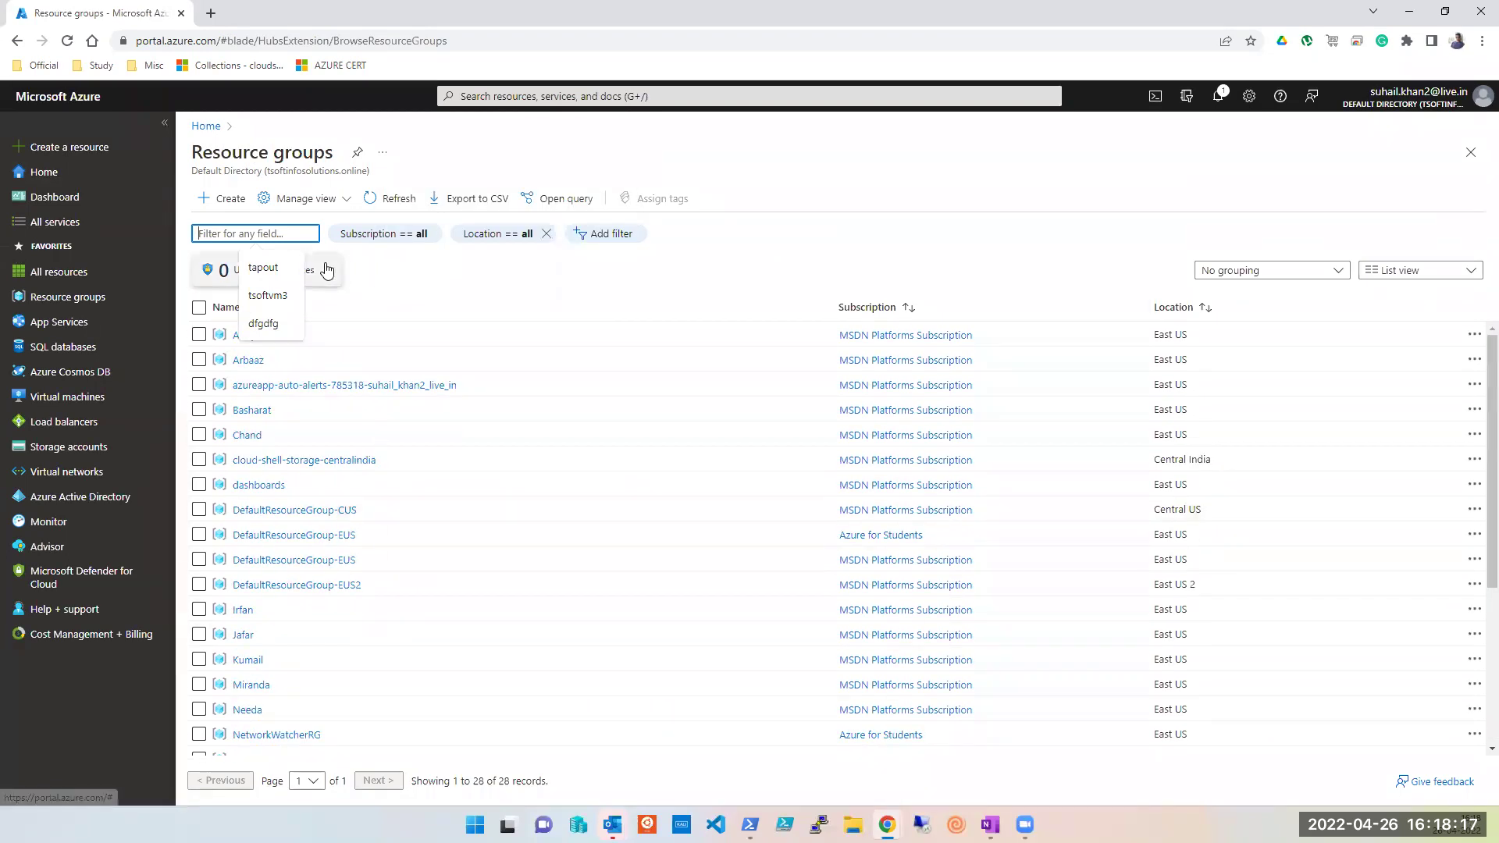
scroll(257, 422, down, 4)
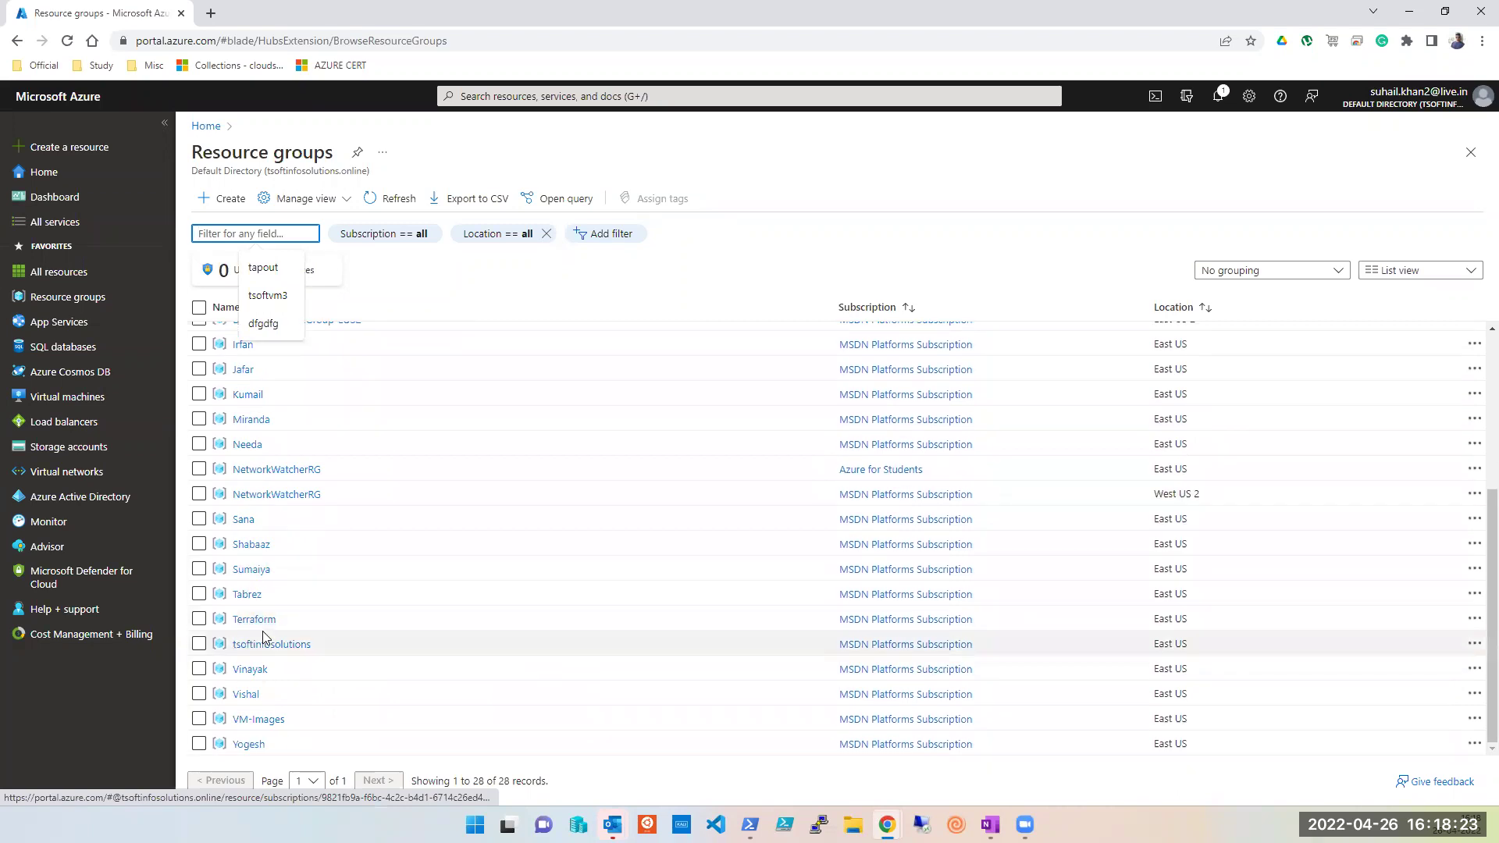
click(257, 645)
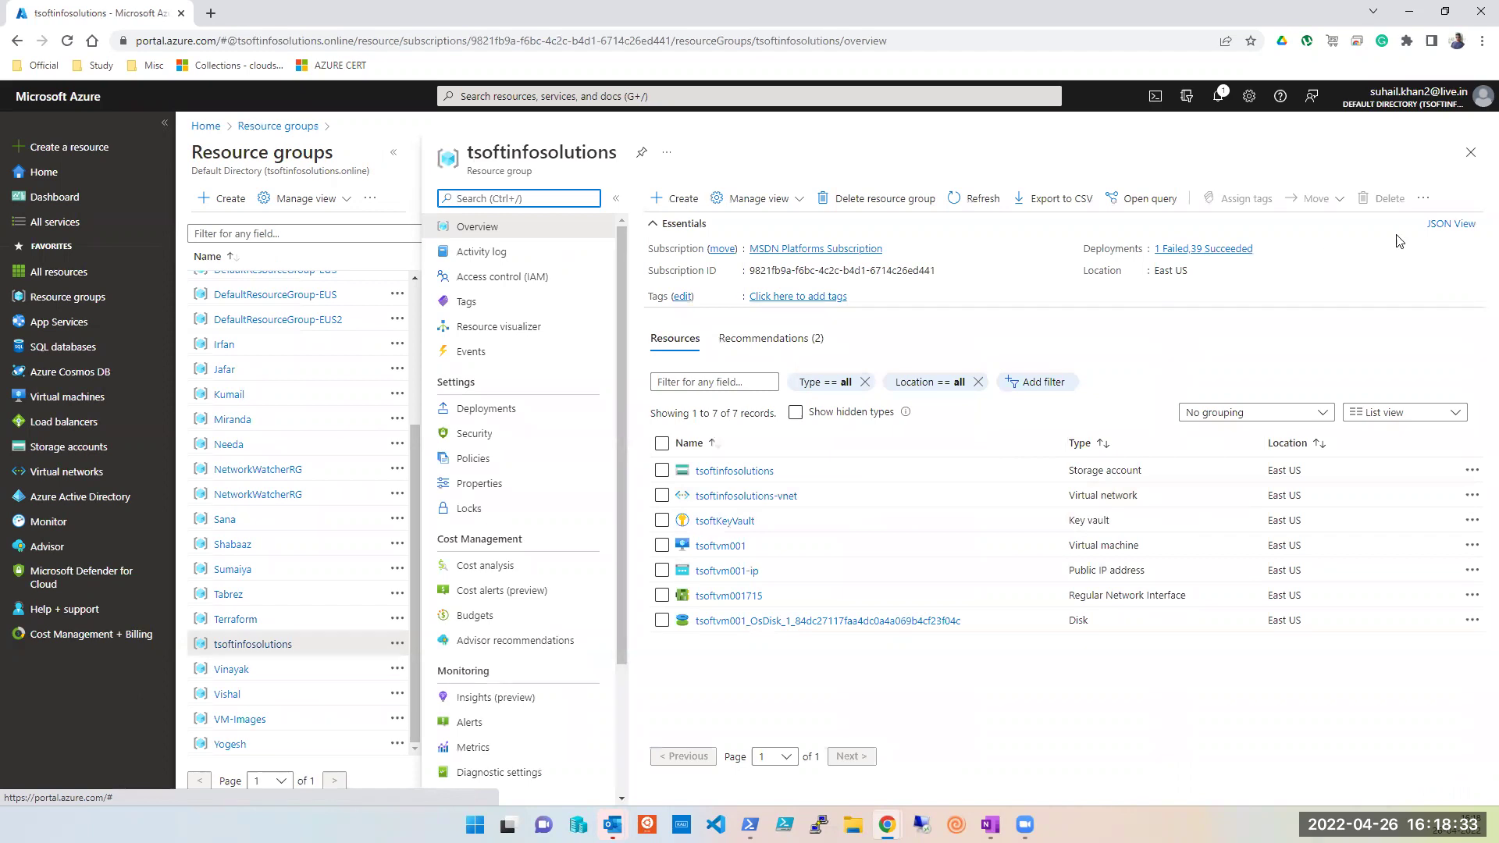
click(1470, 153)
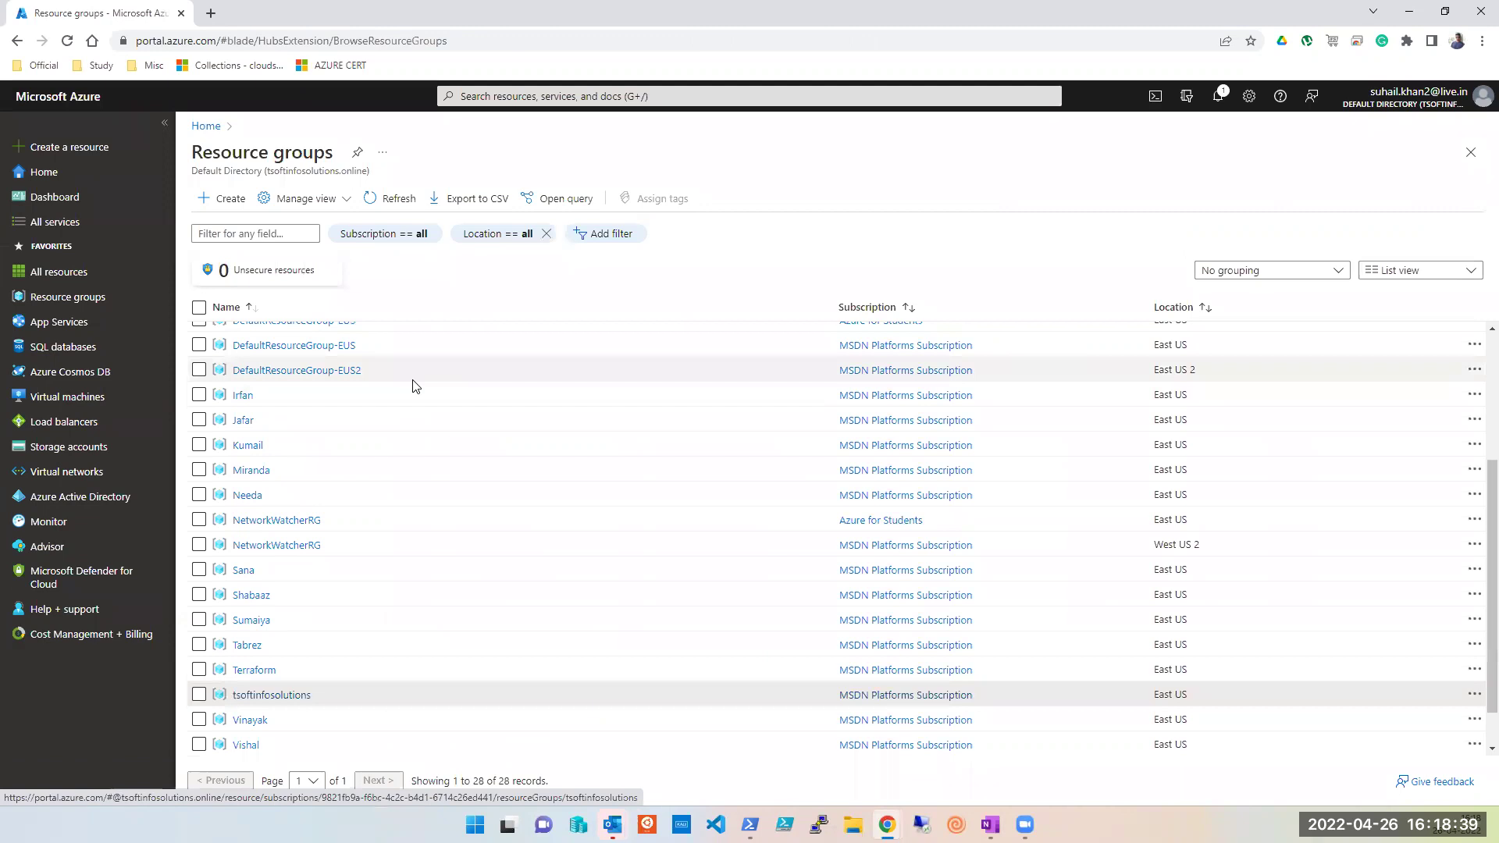
Create a new resource group named Juhi, skipping tags, and confirm it in the list.
click(220, 200)
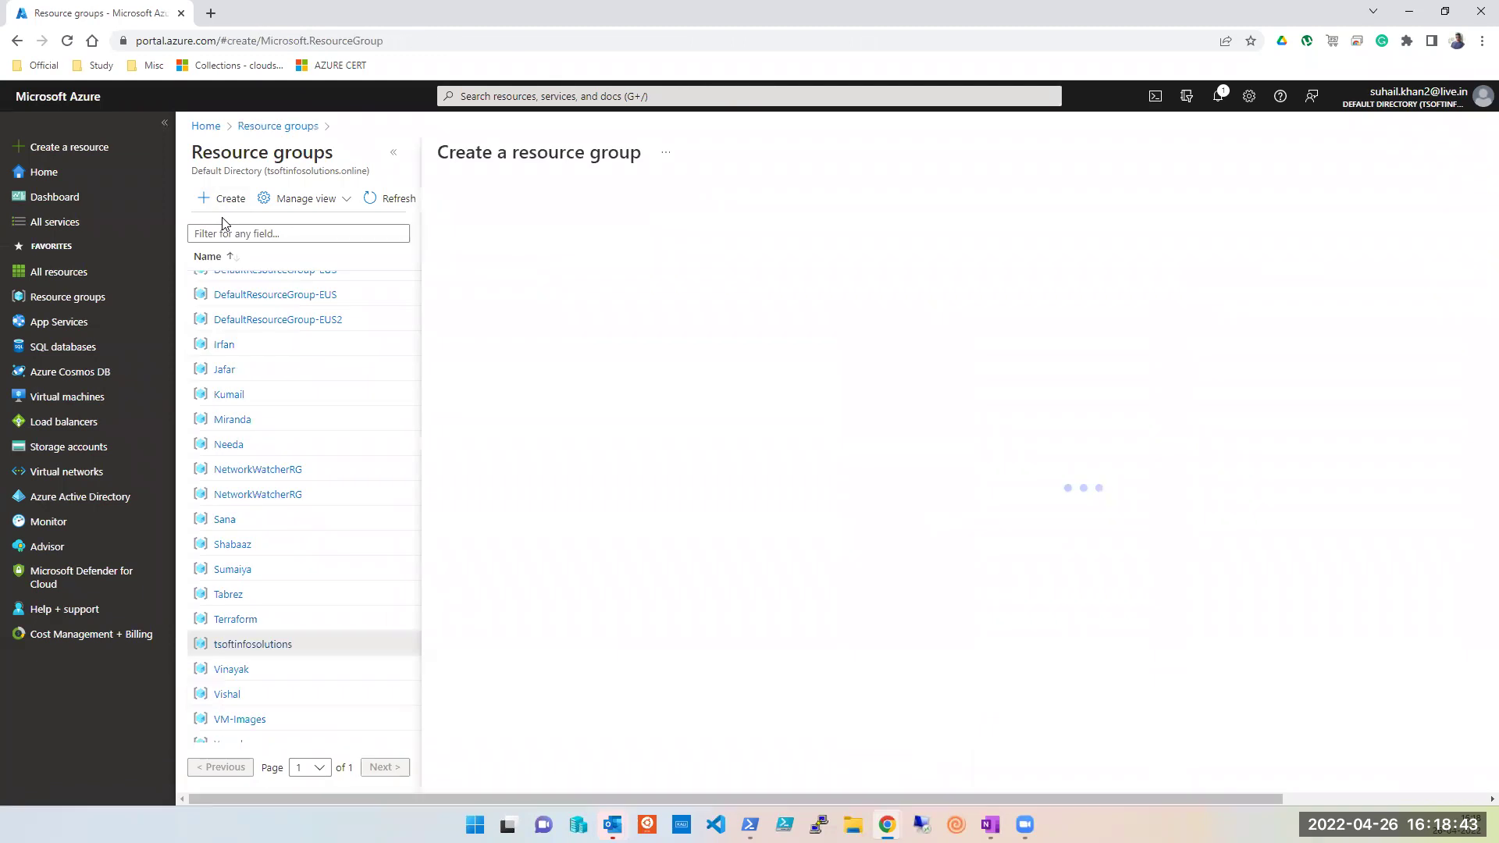
click(774, 348)
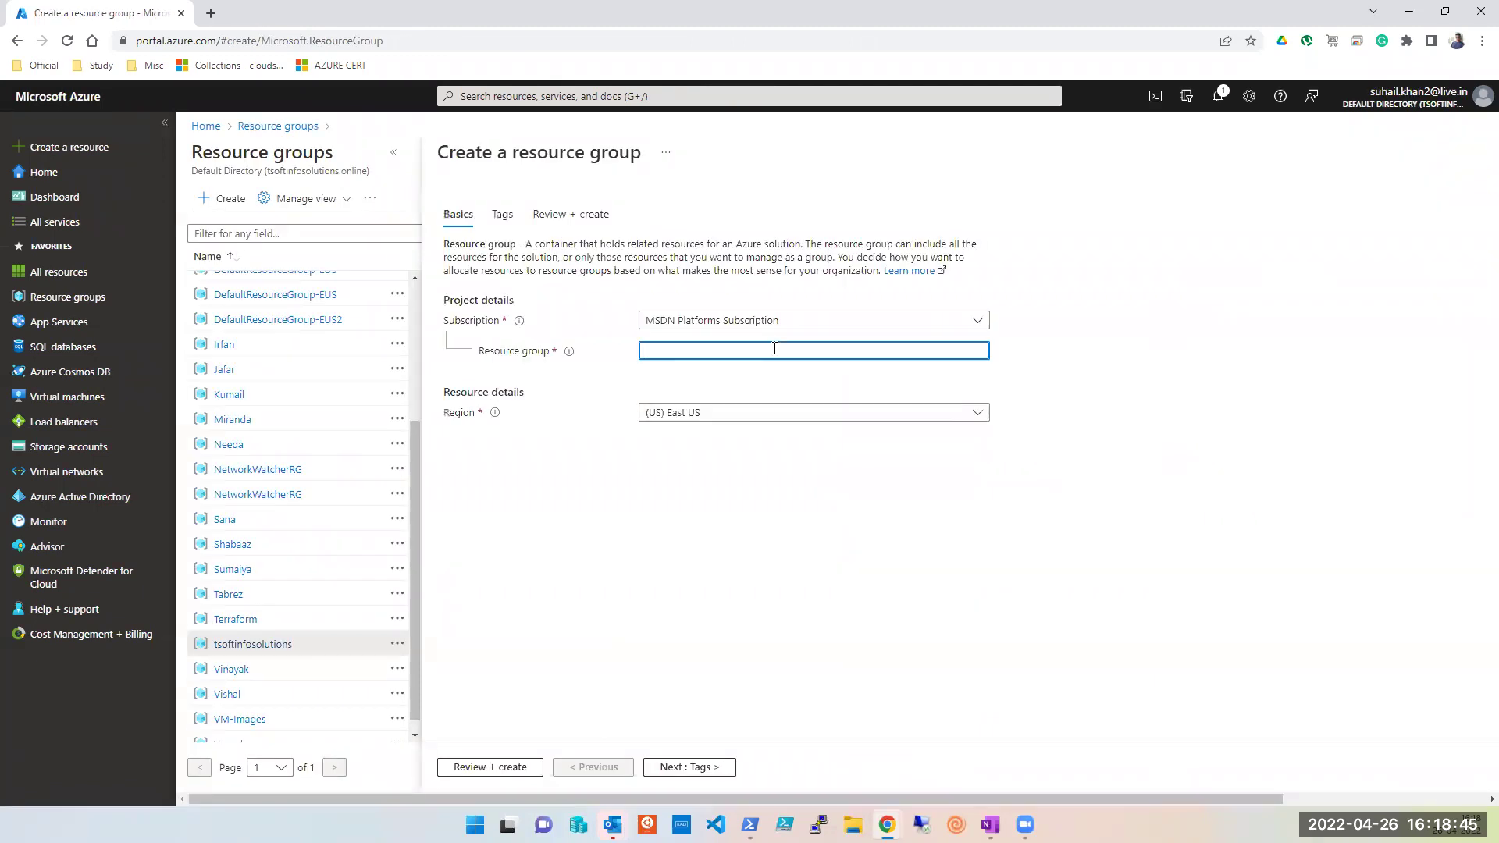
text(Juhi)
click(682, 773)
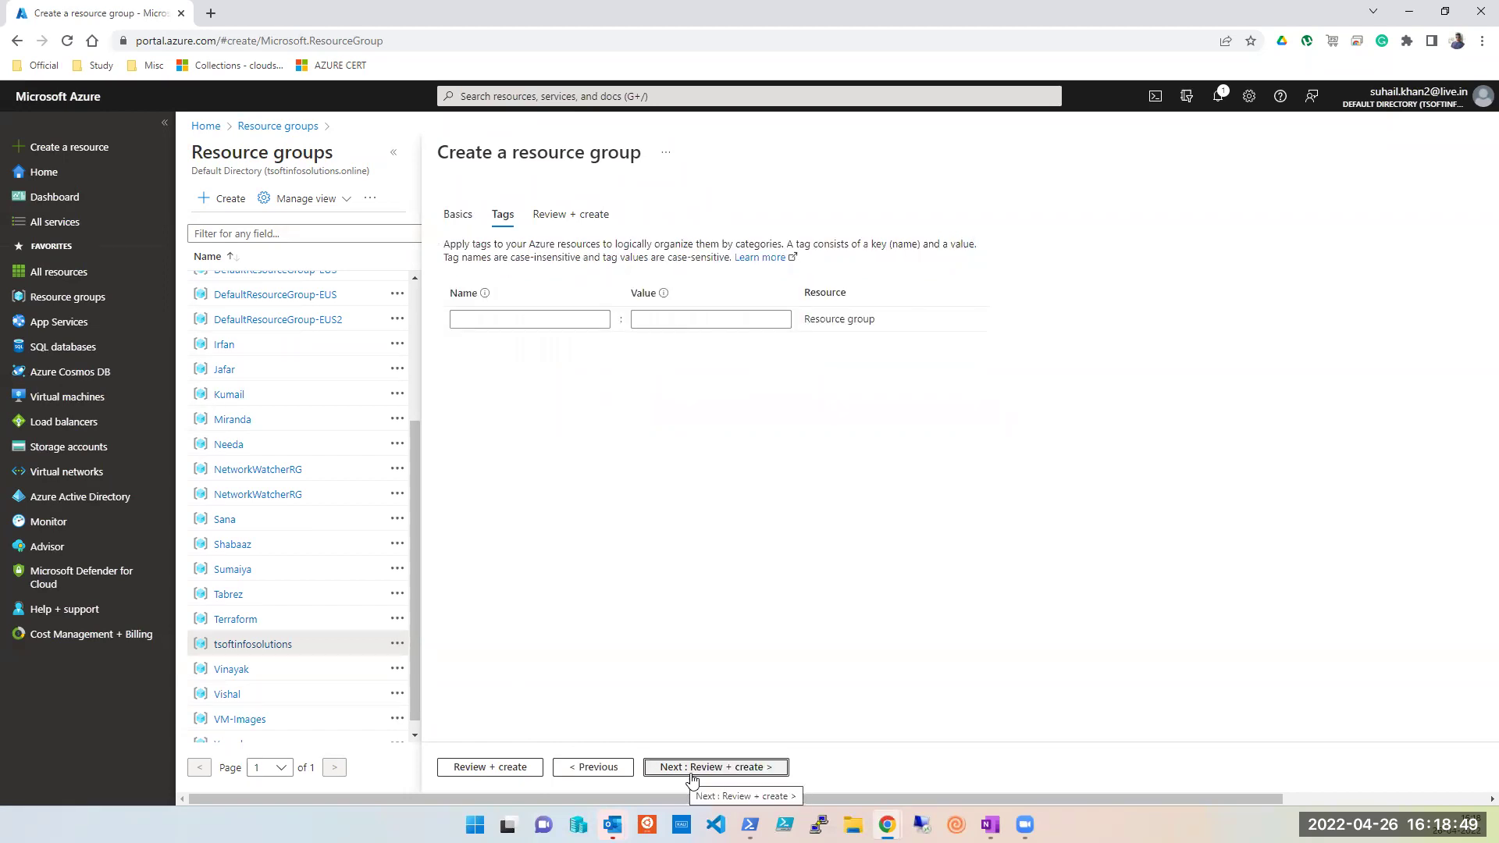
click(697, 773)
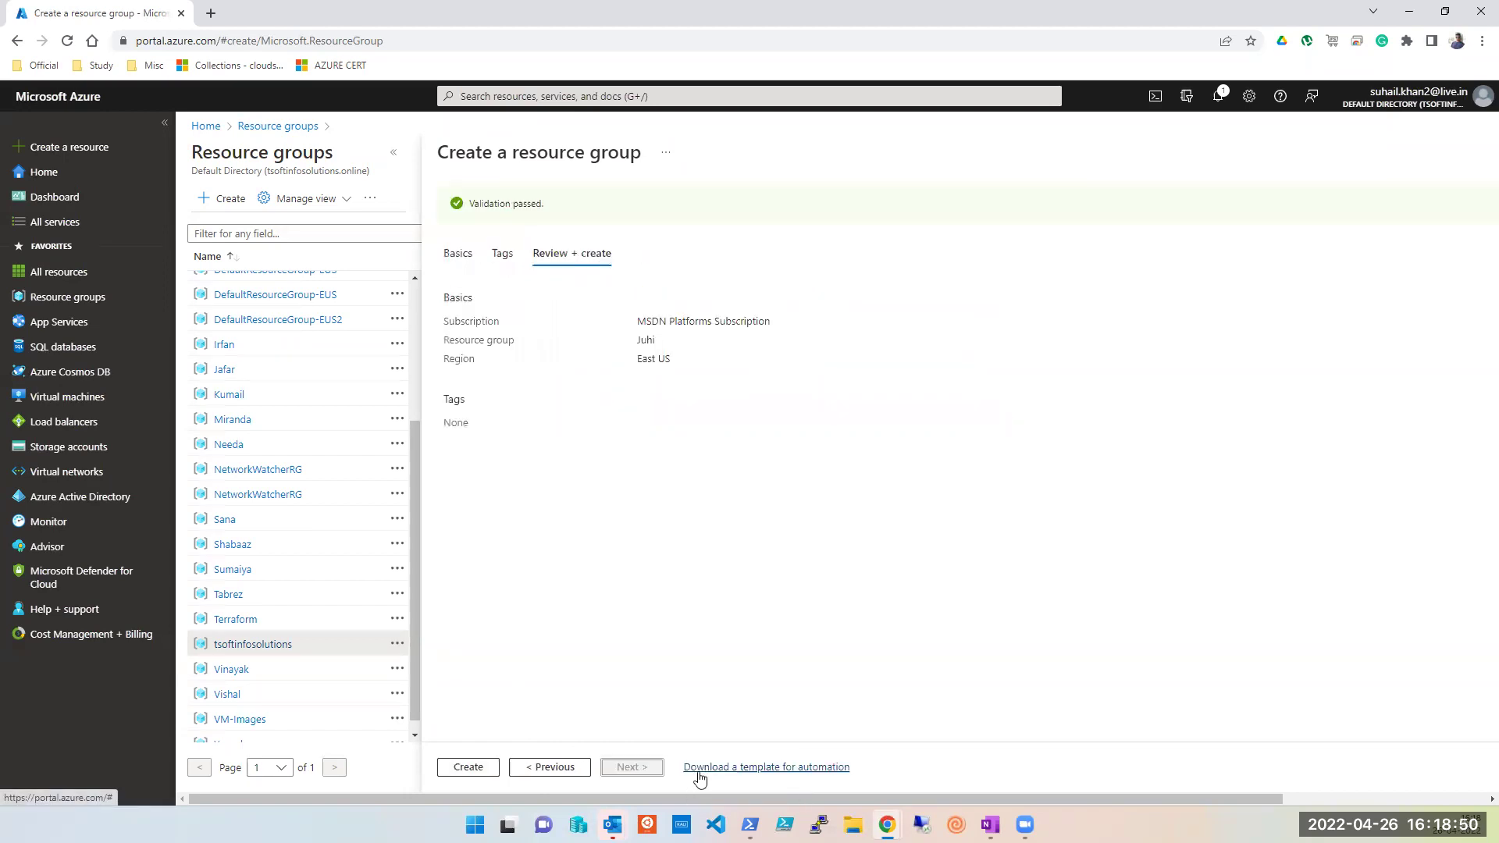
click(451, 773)
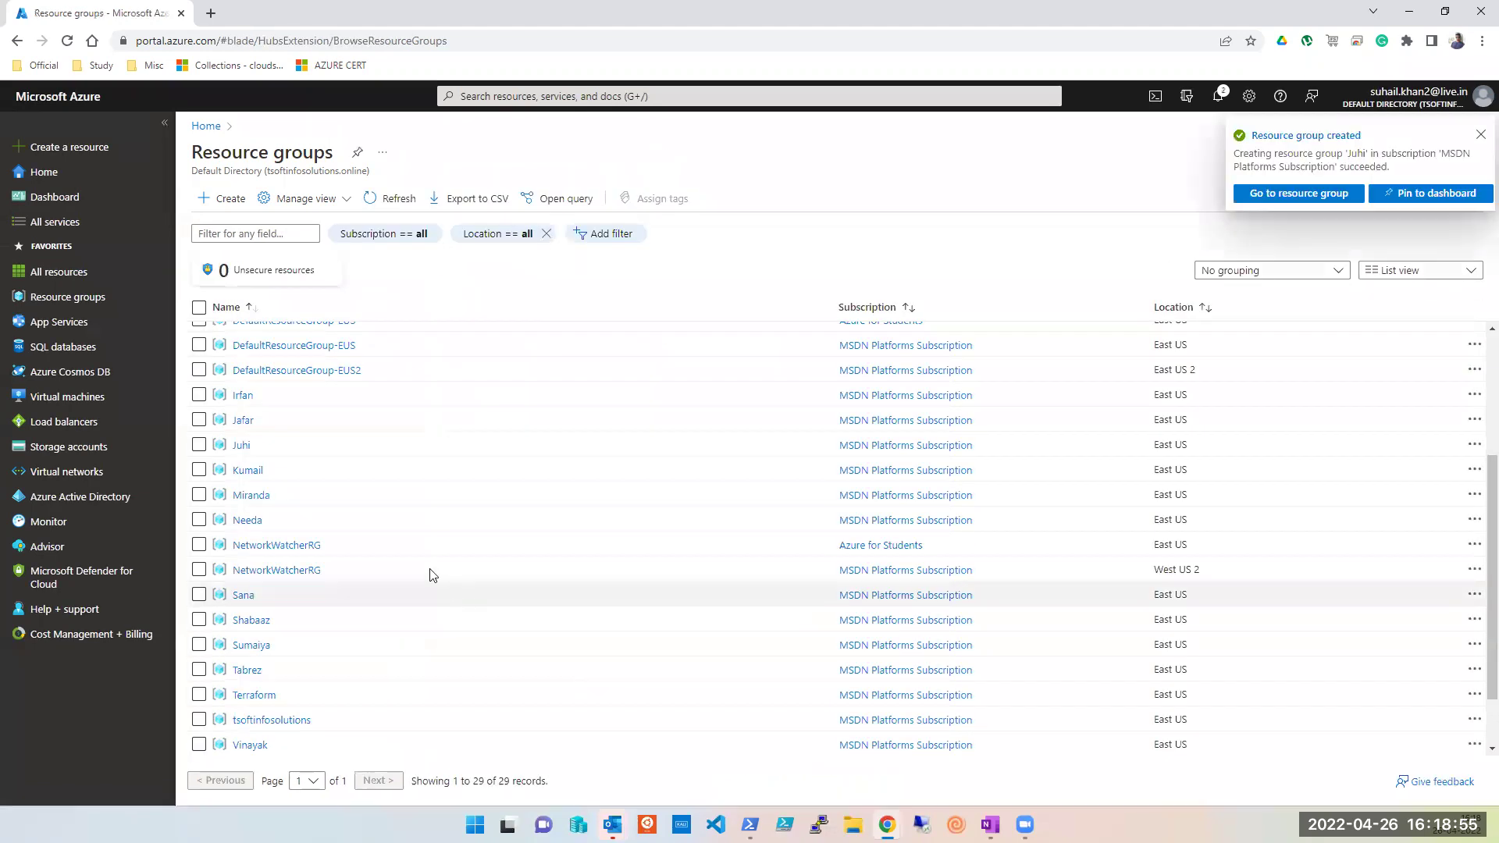
scroll(268, 602, down, 1)
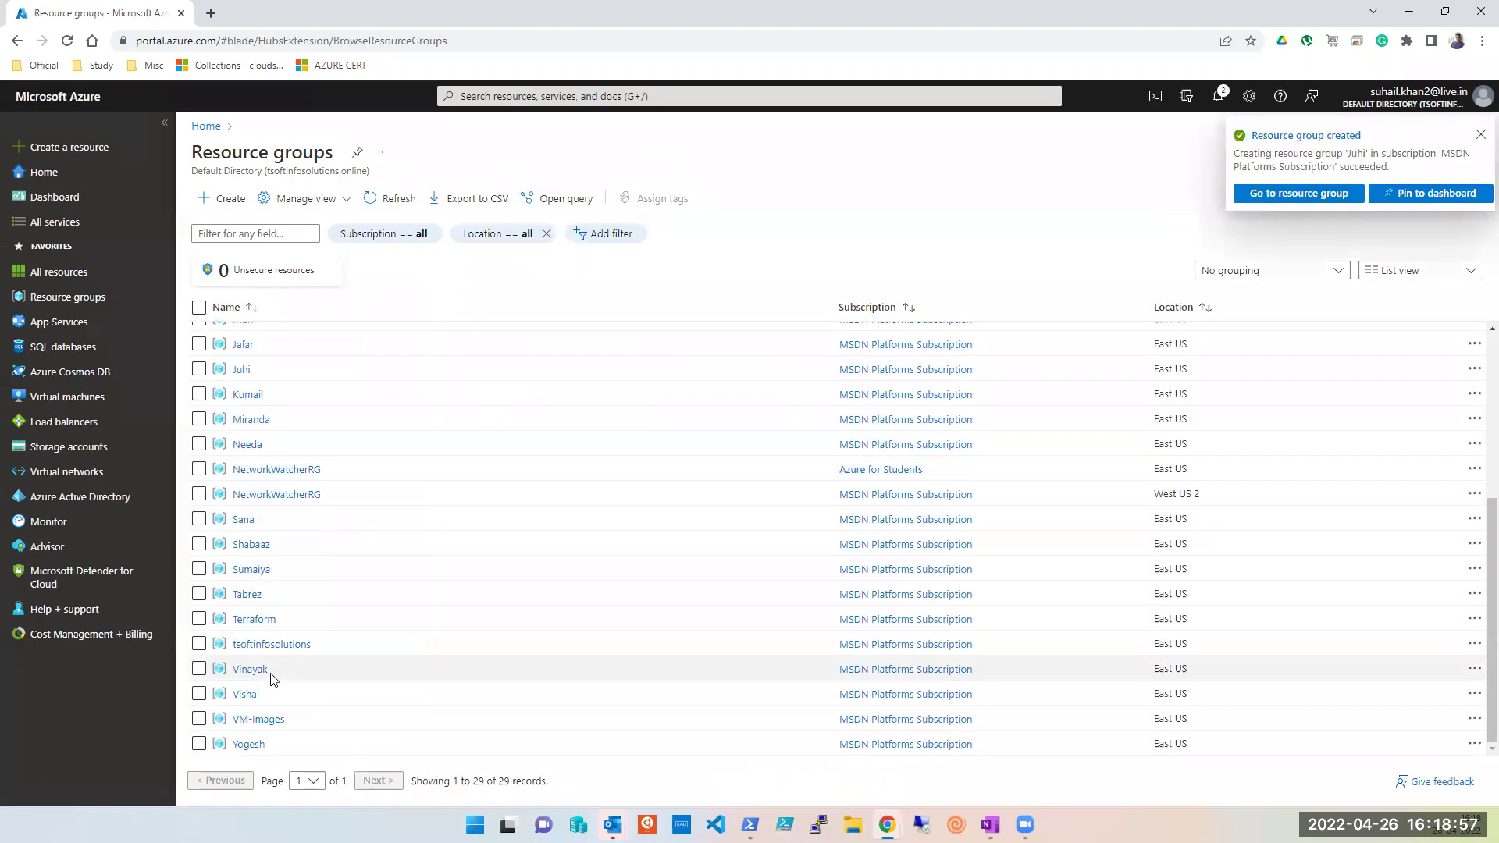
Add an Owner role assignment on the Juhi resource group and open the member picker.
click(244, 372)
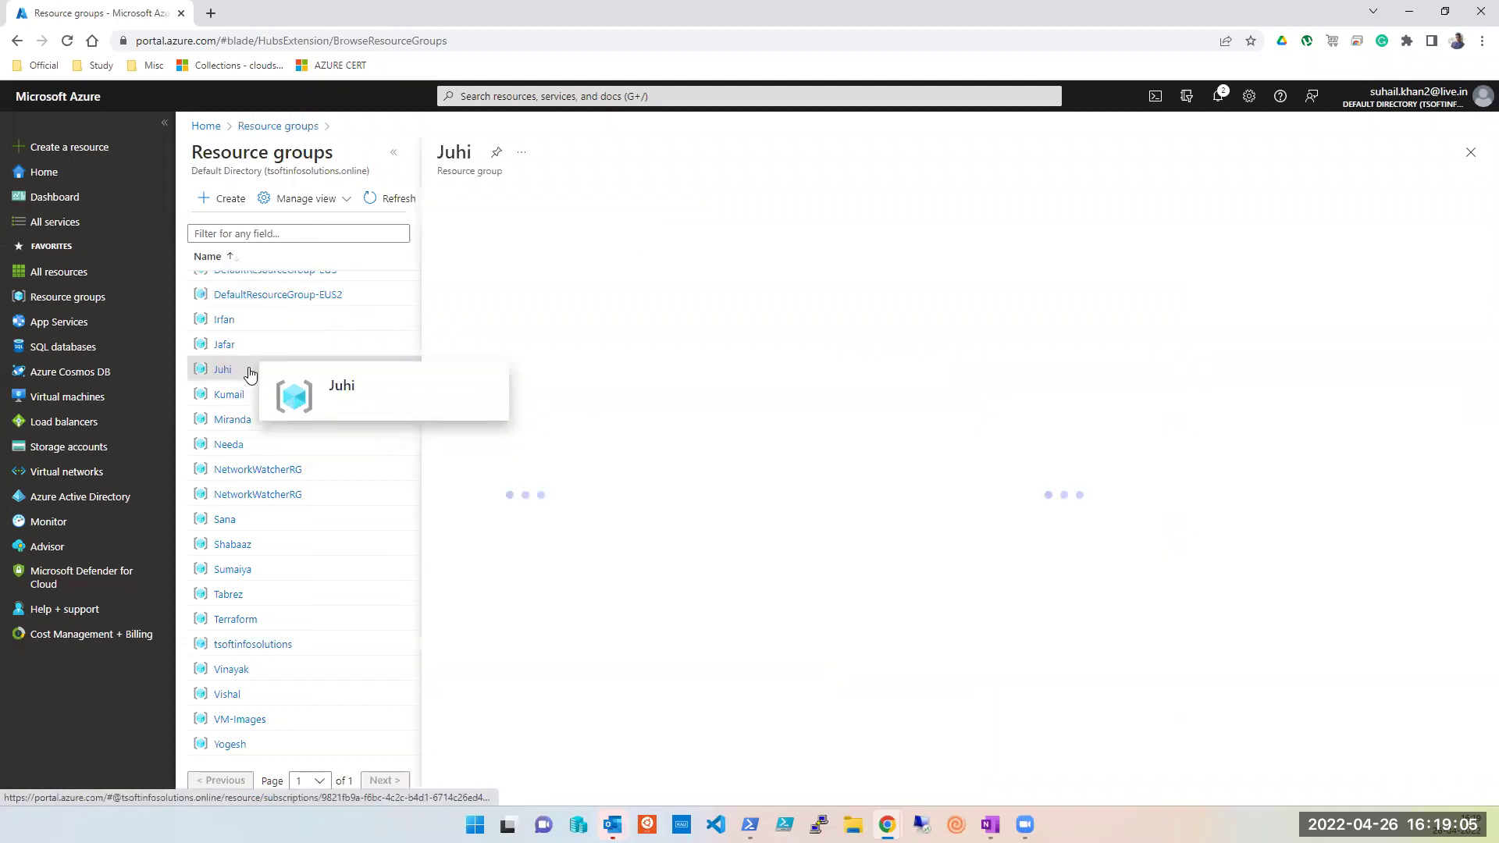
click(495, 279)
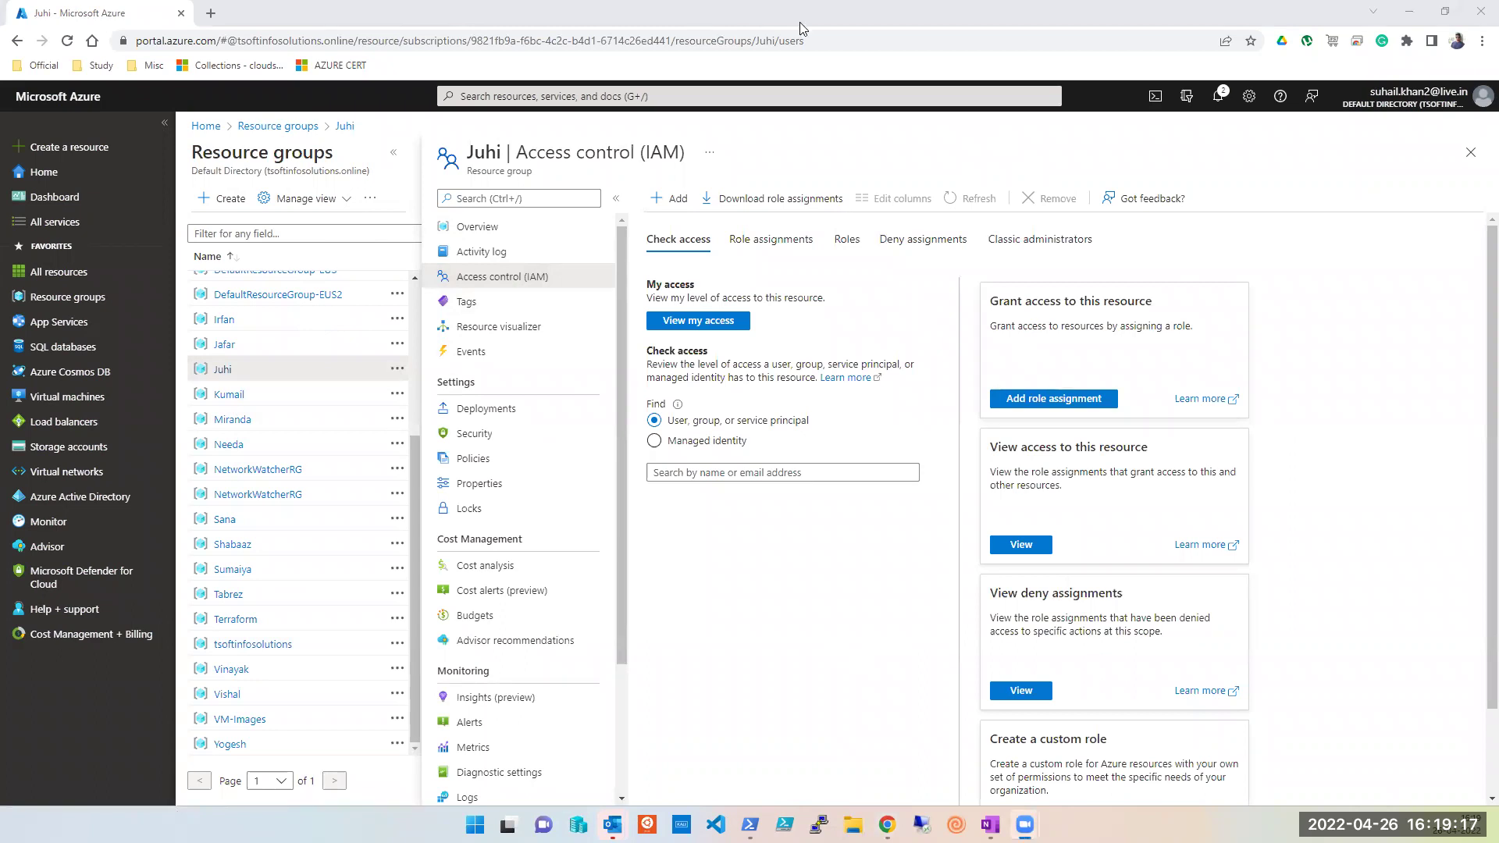
click(673, 203)
click(676, 225)
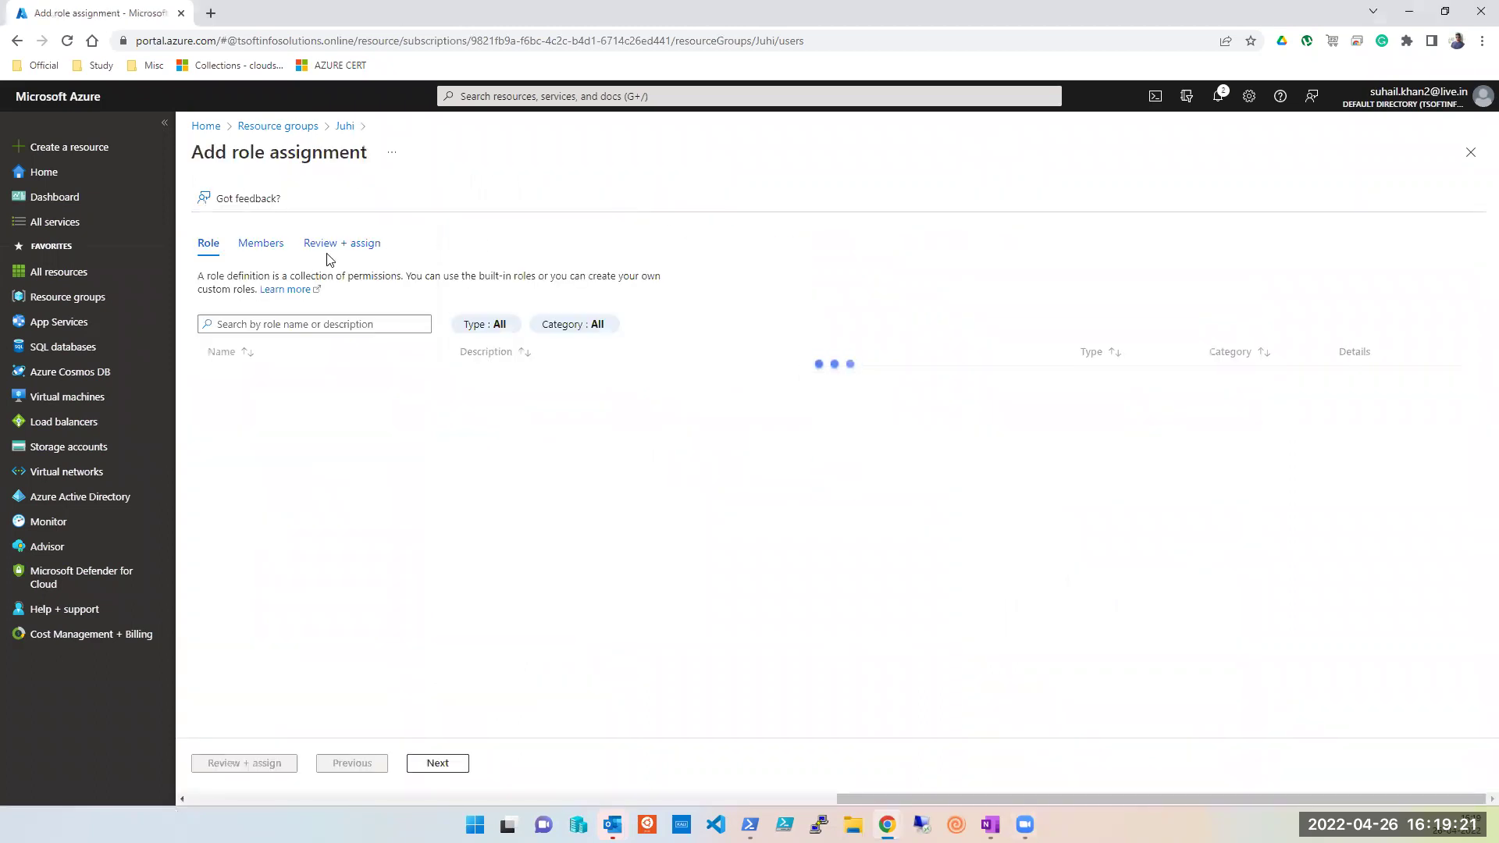
click(250, 383)
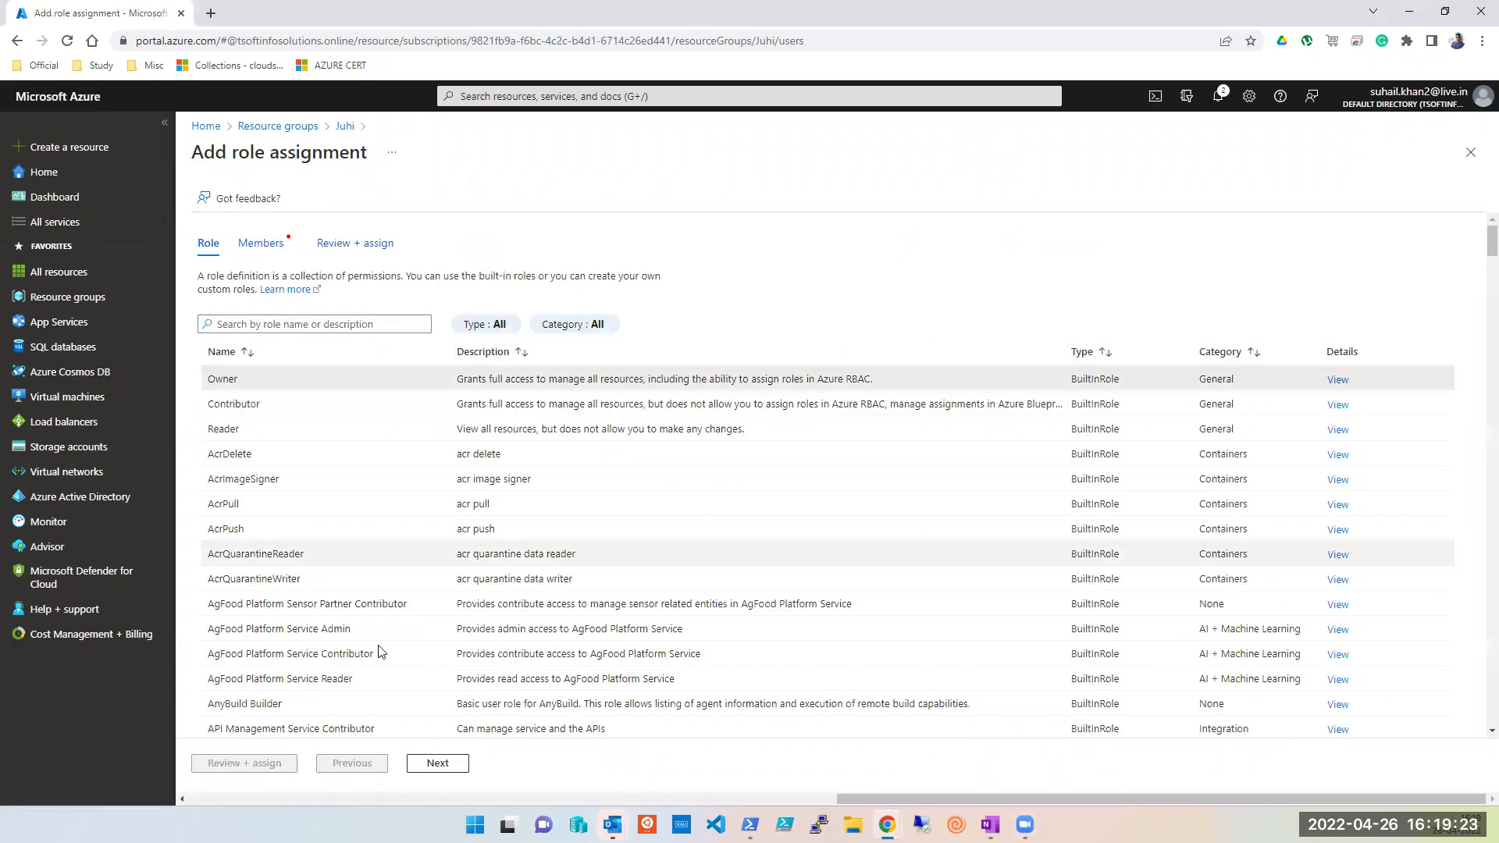
click(437, 763)
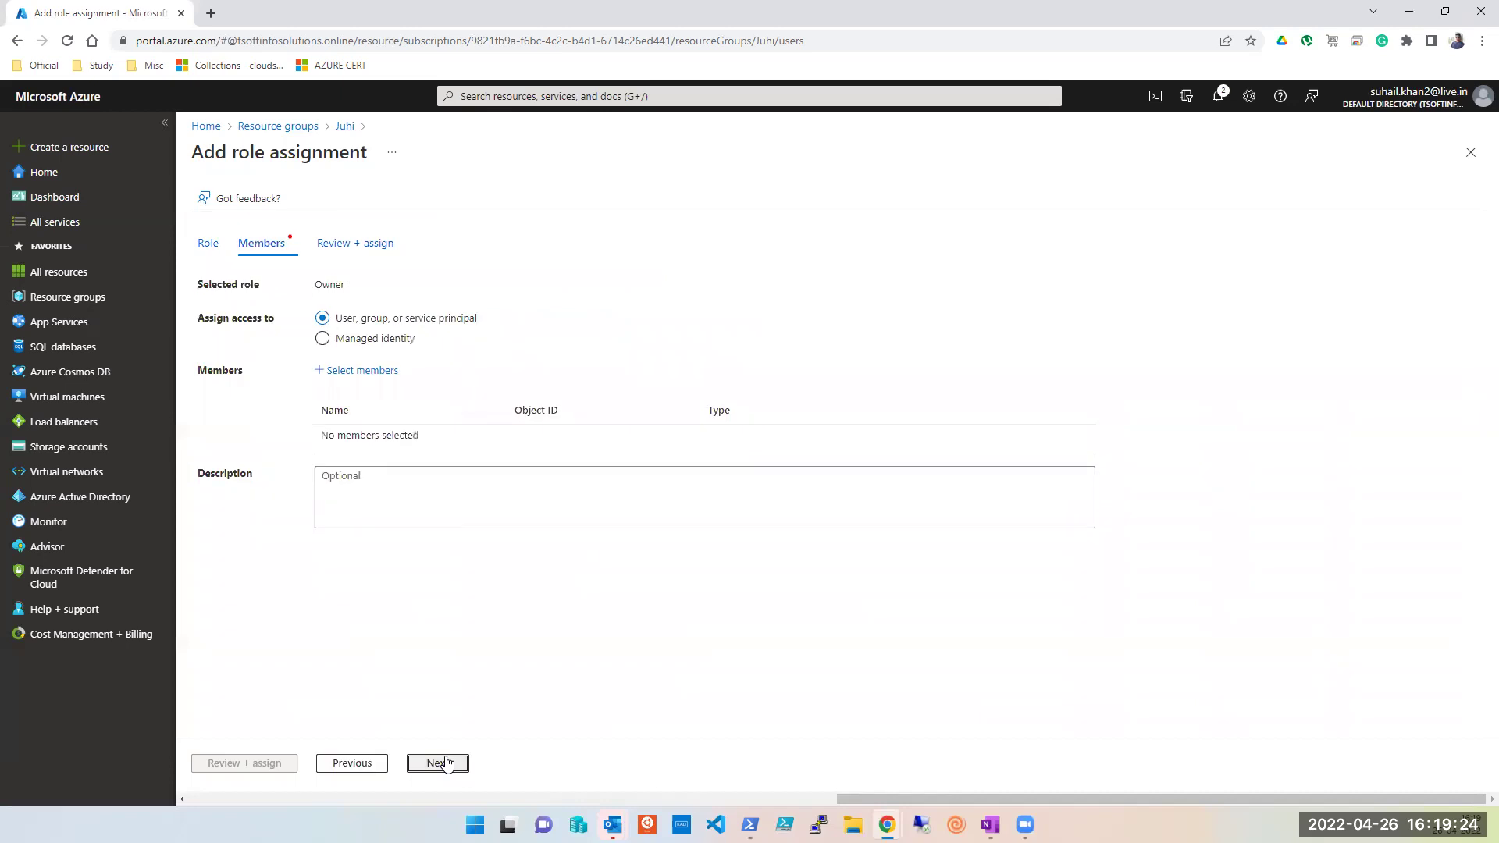
click(373, 377)
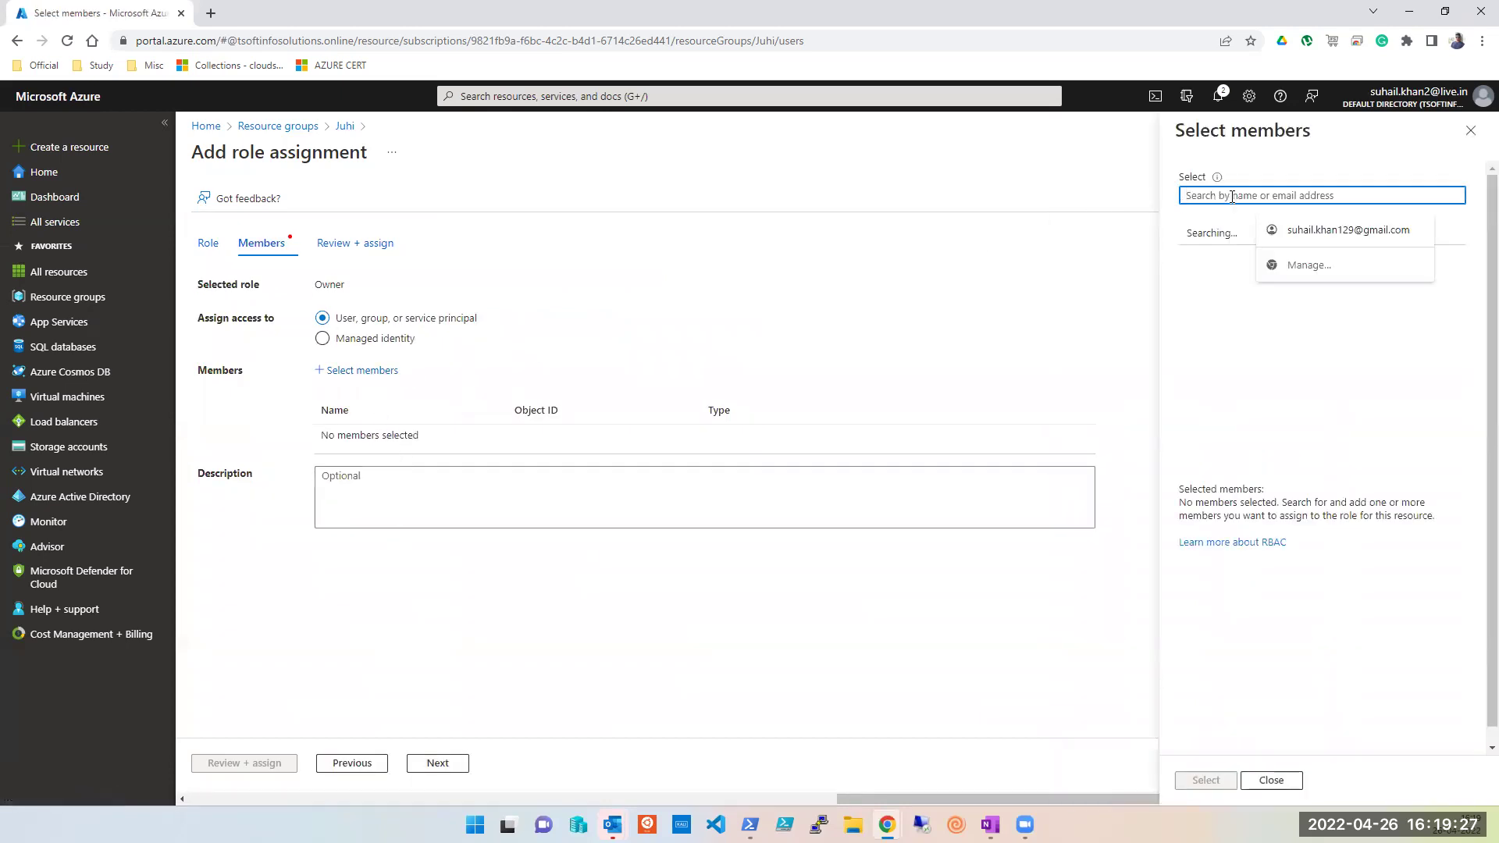
Search the member picker for the new user's name, then switch to the diagram window.
text(juhi)
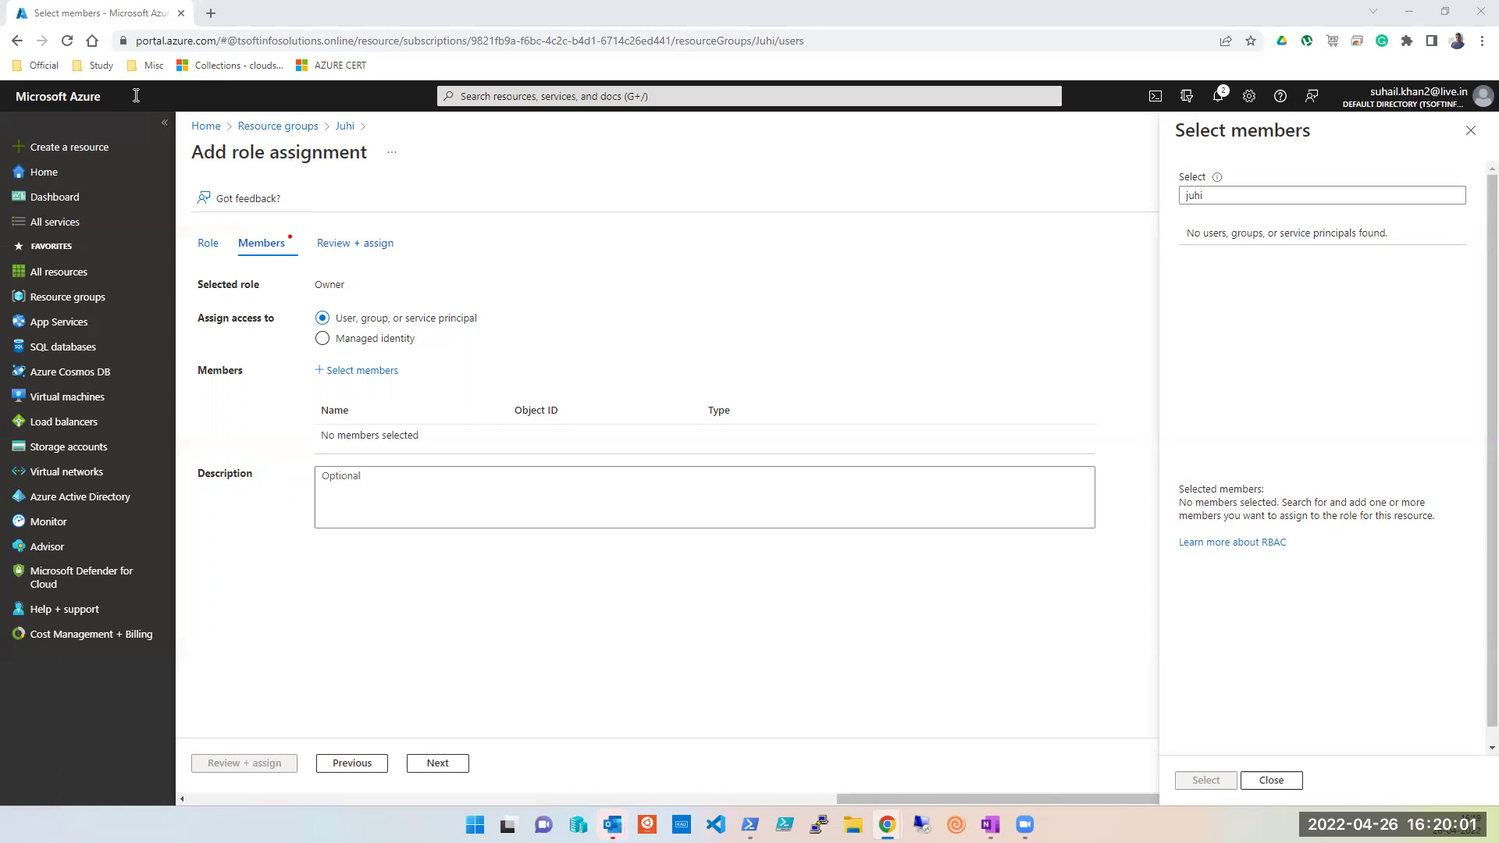
key(alt+Tab)
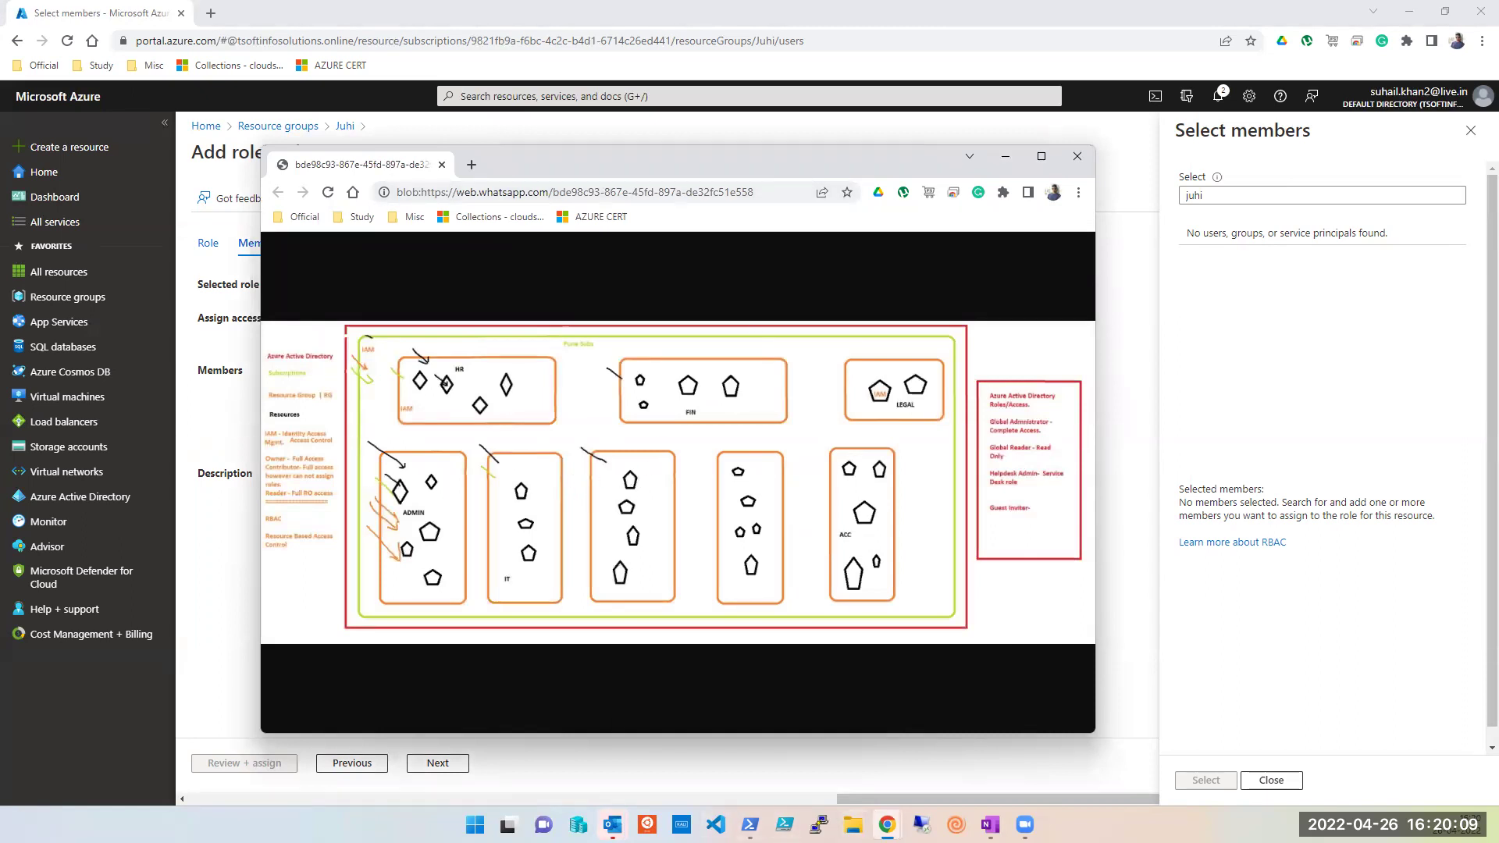
Close the stray Google Chrome window and return to the Azure portal window.
mouse_move(887, 824)
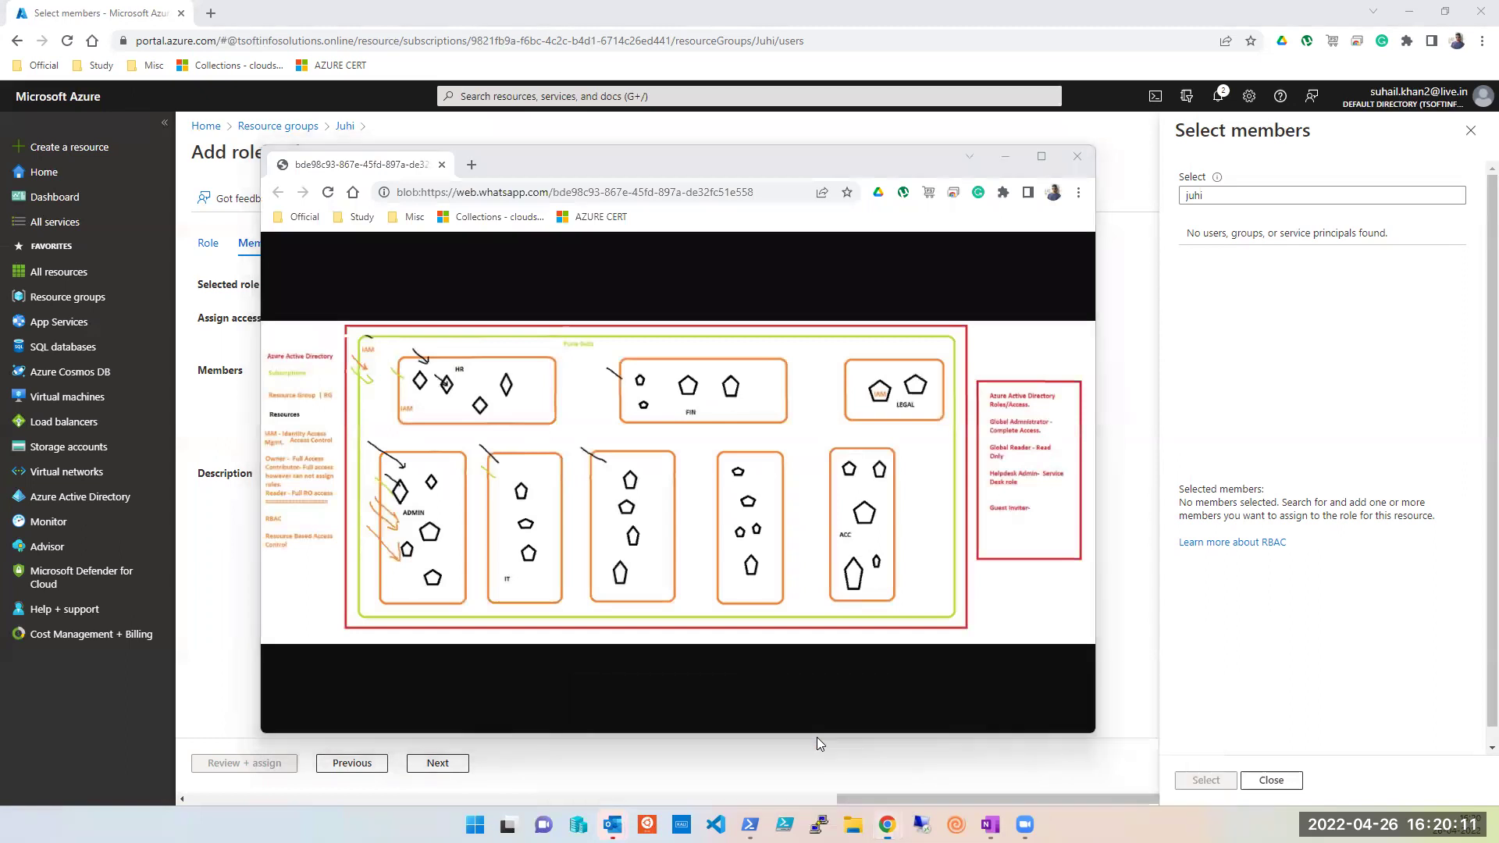
click(816, 737)
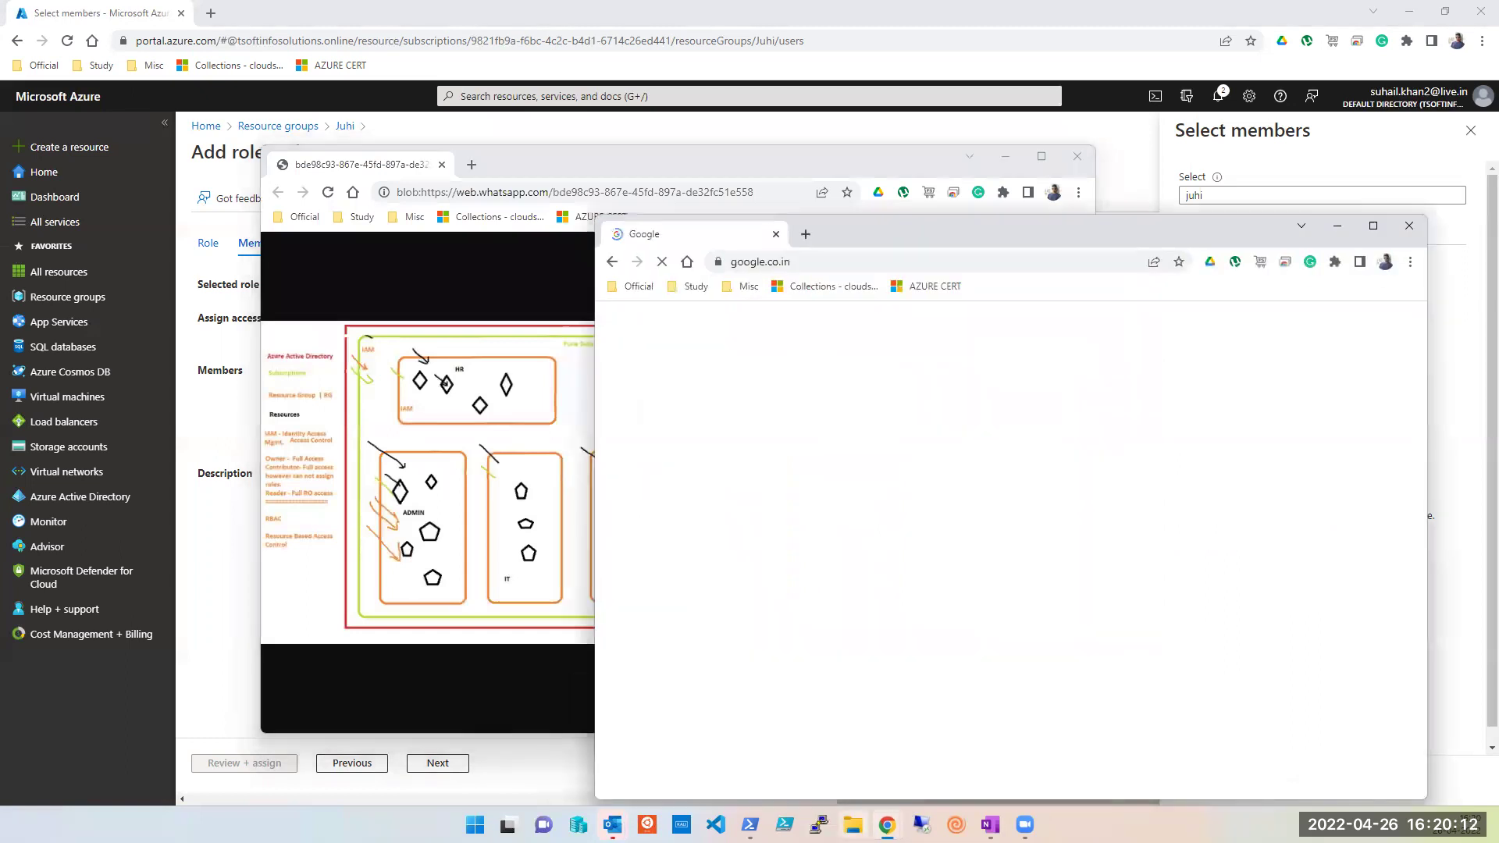
click(1409, 226)
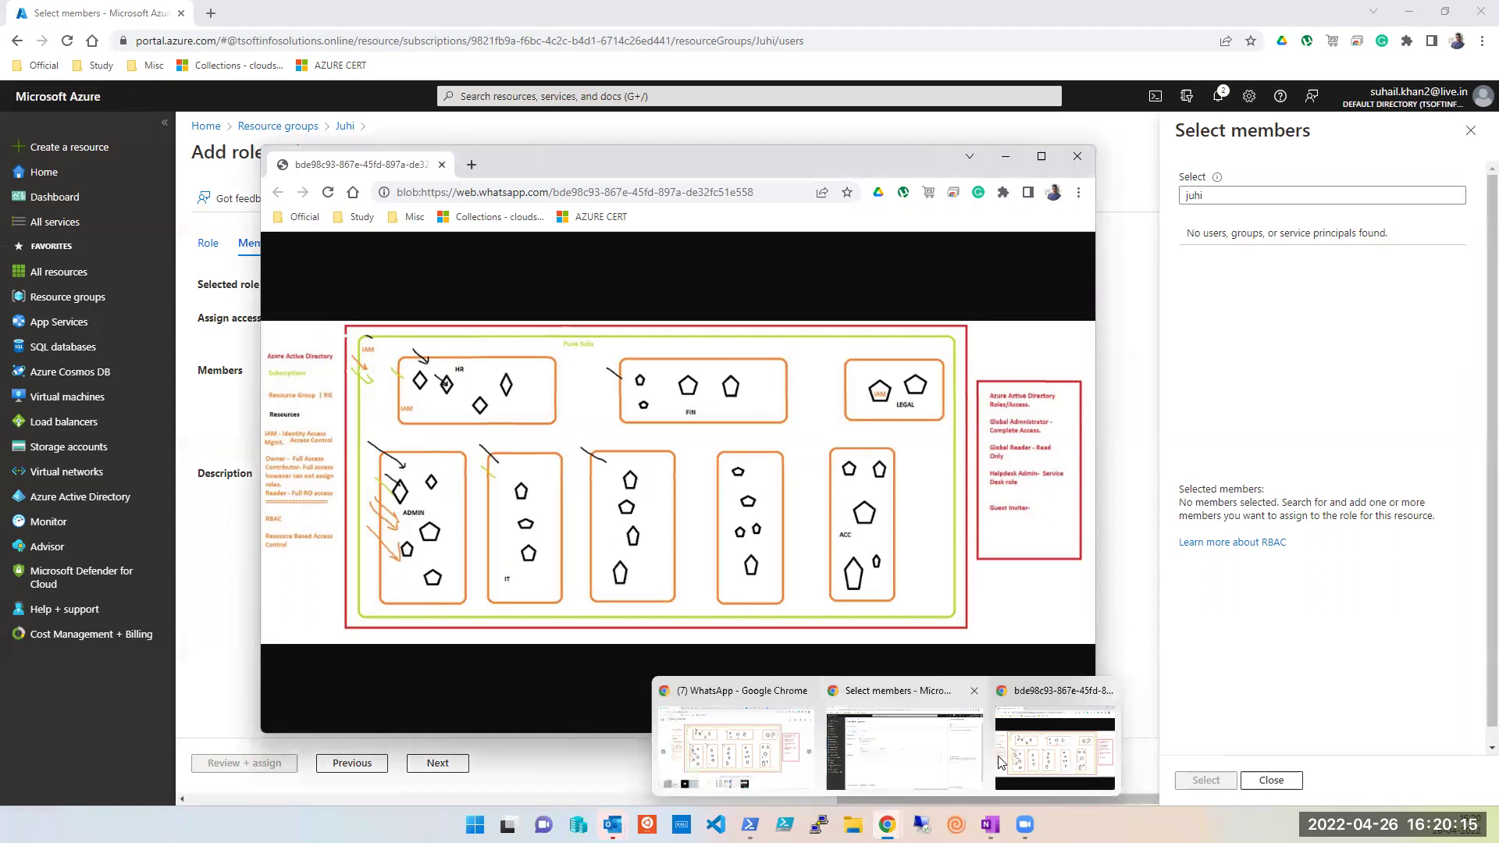
click(967, 753)
Go from Azure Home to the Resource groups list showing Juhi.
click(47, 173)
click(538, 194)
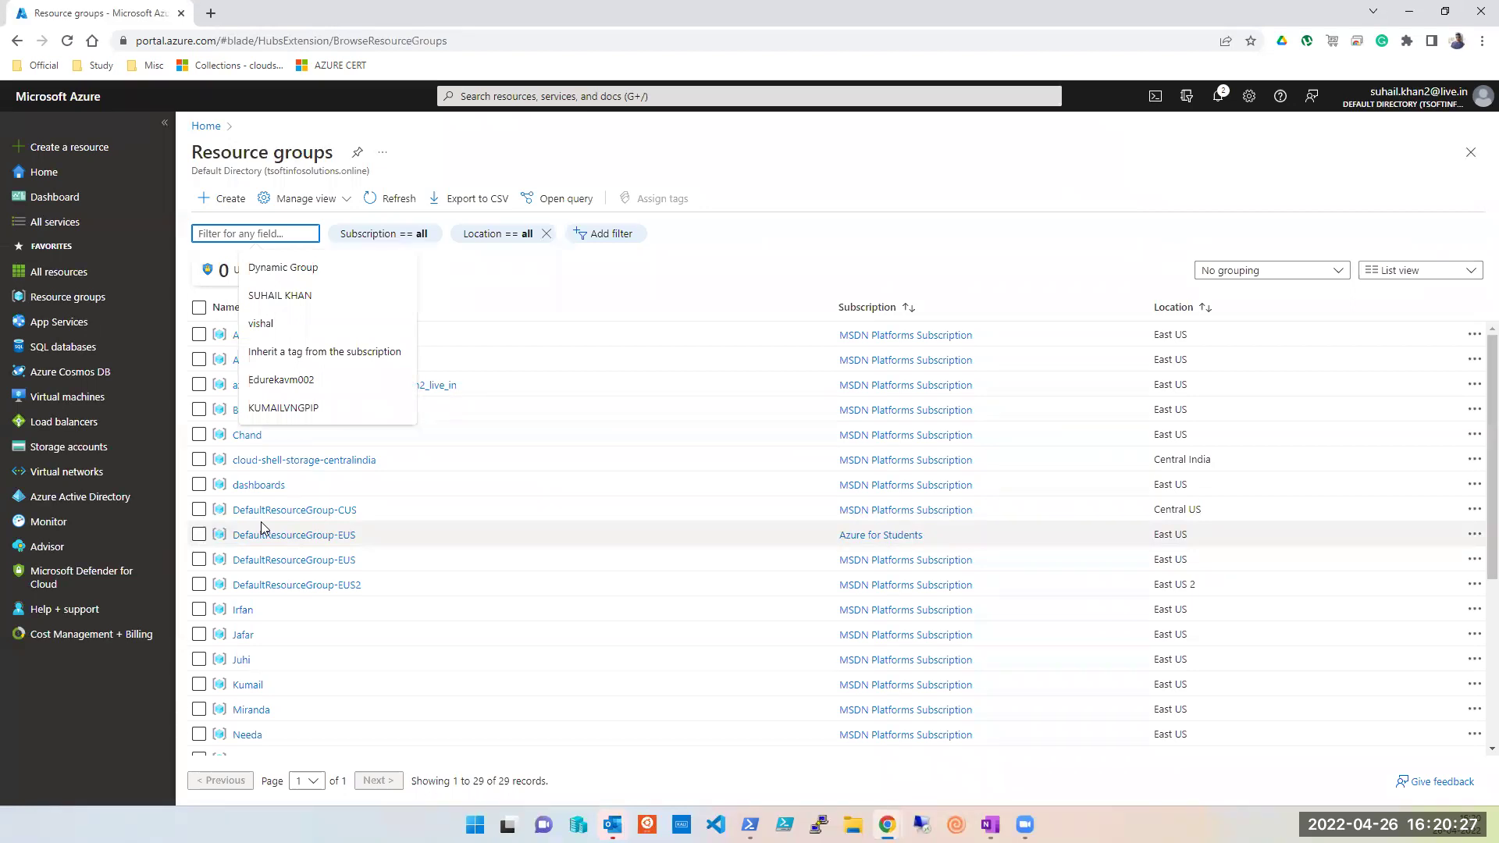
click(887, 824)
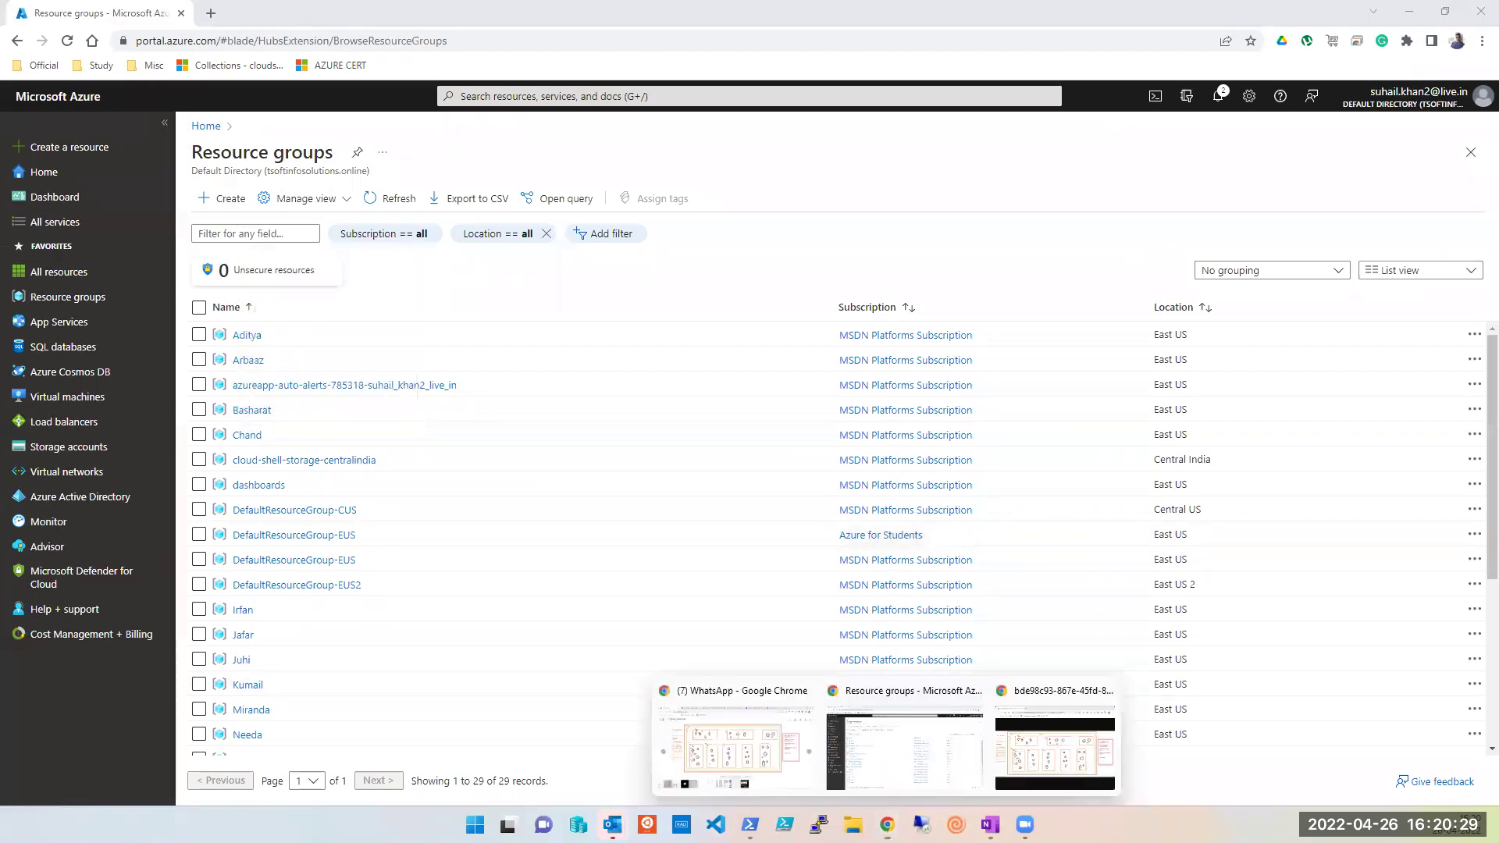
Review the access-control diagram, then close its window to return to the Resource groups list.
click(1021, 759)
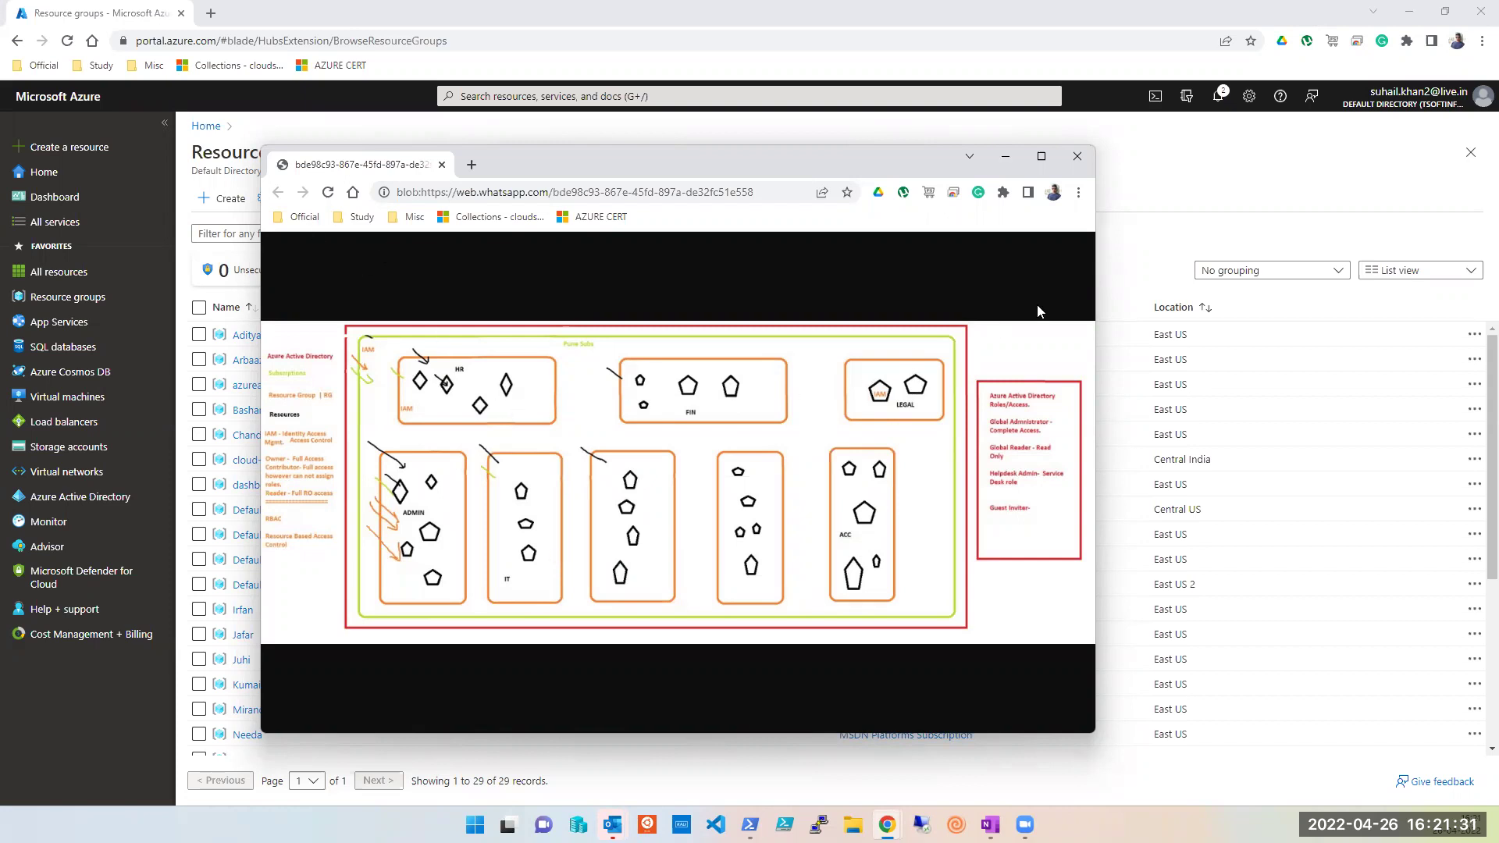
click(1077, 156)
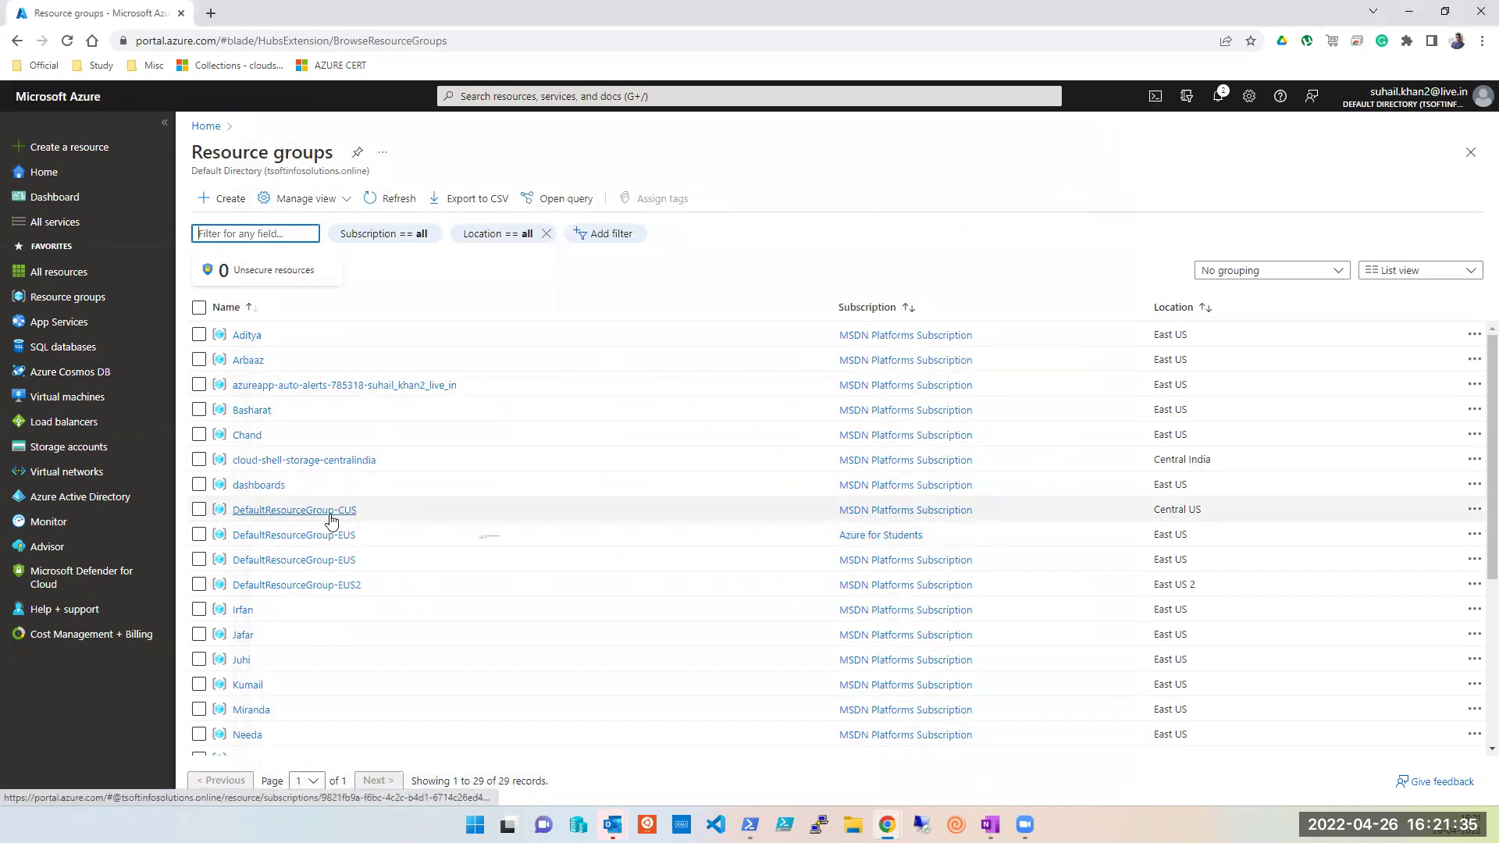
Open the Arbaaz resource group's Access control (IAM), then the Subscriptions list from recent services.
mouse_move(331, 519)
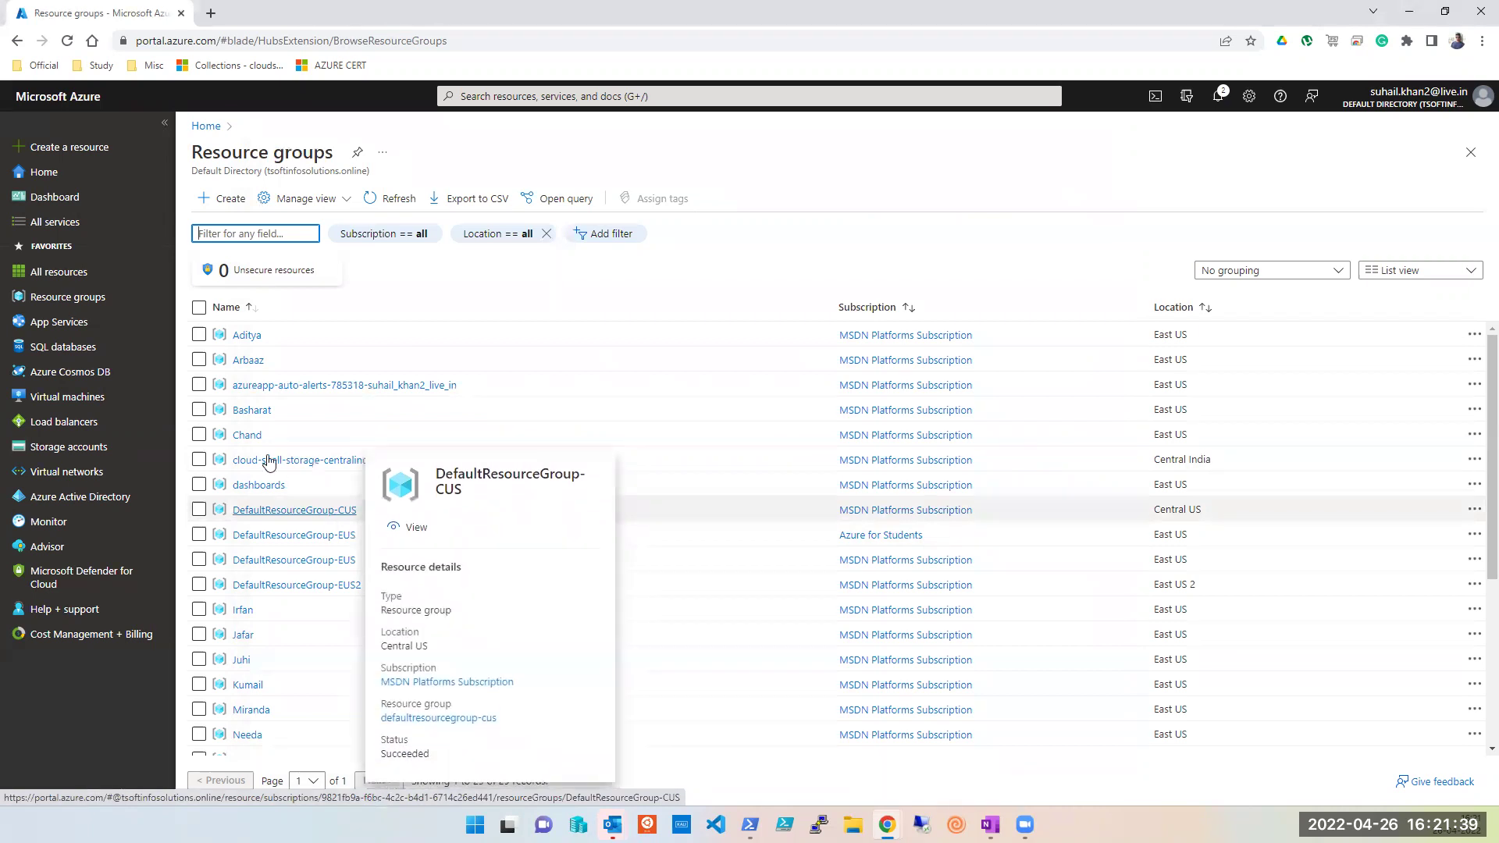
click(249, 363)
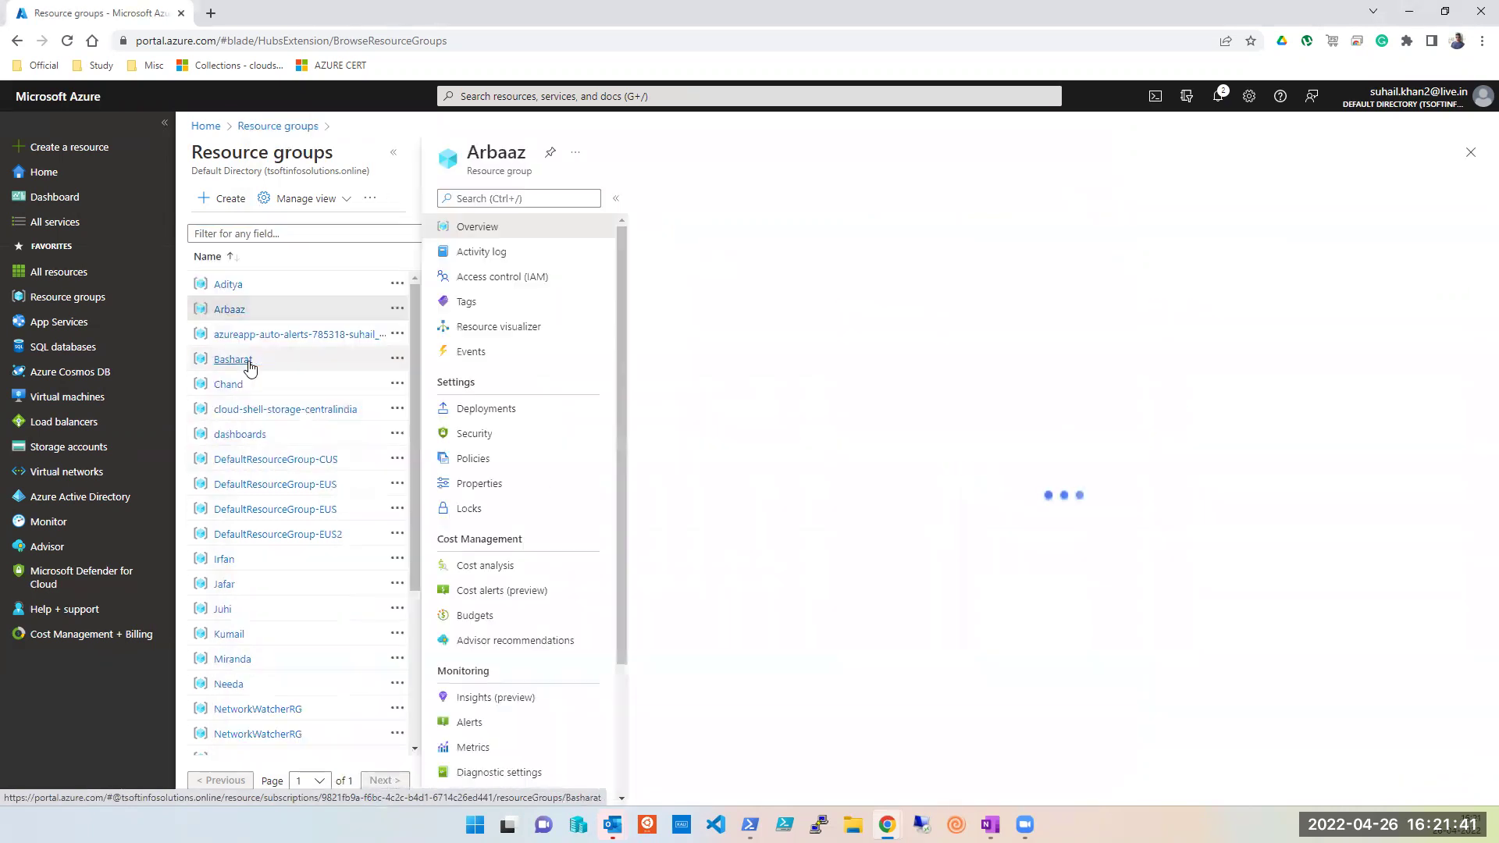
click(534, 282)
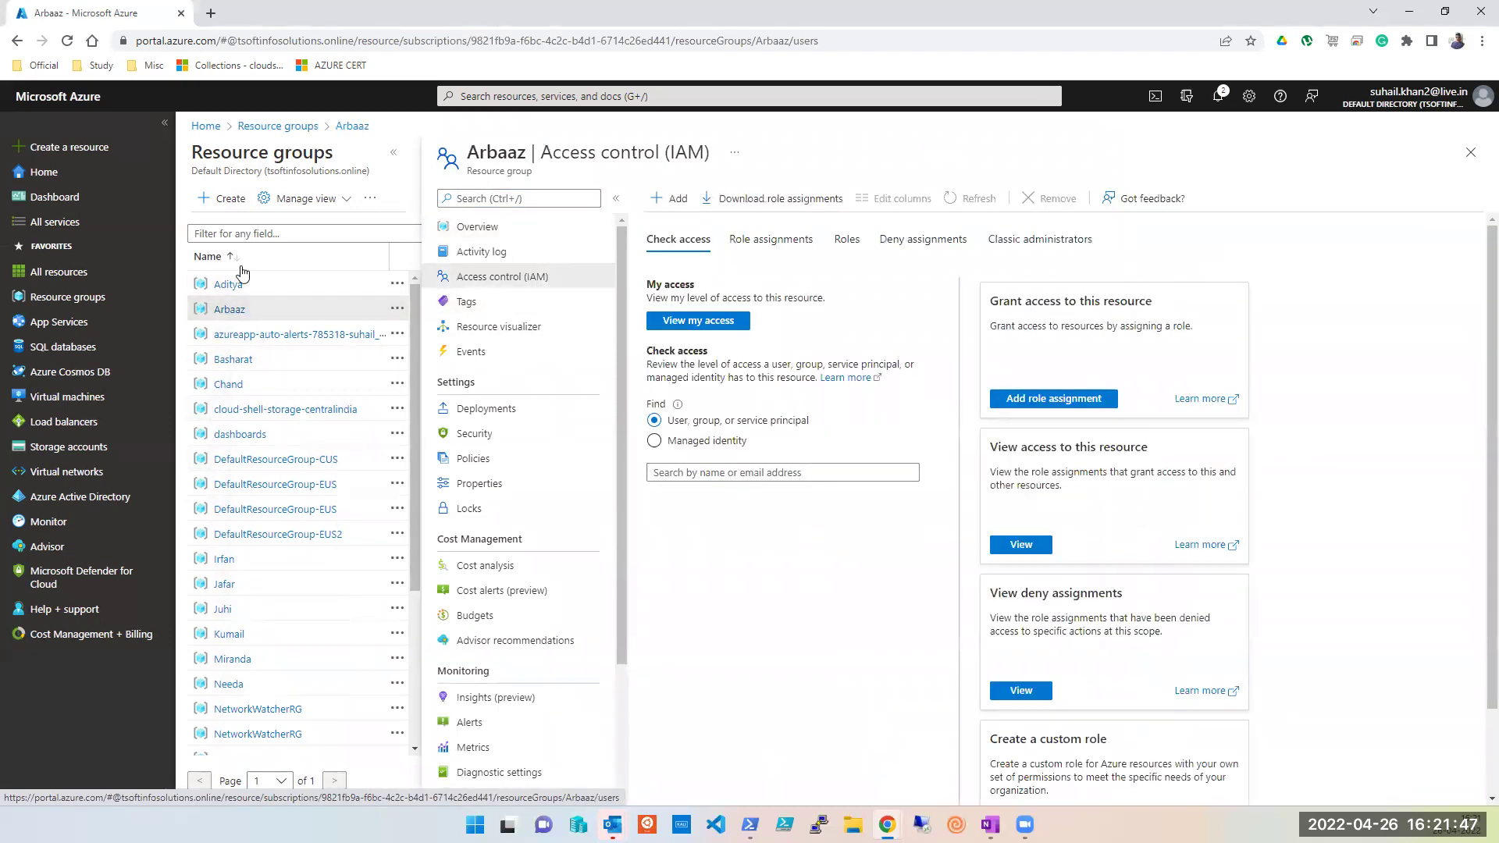
click(556, 100)
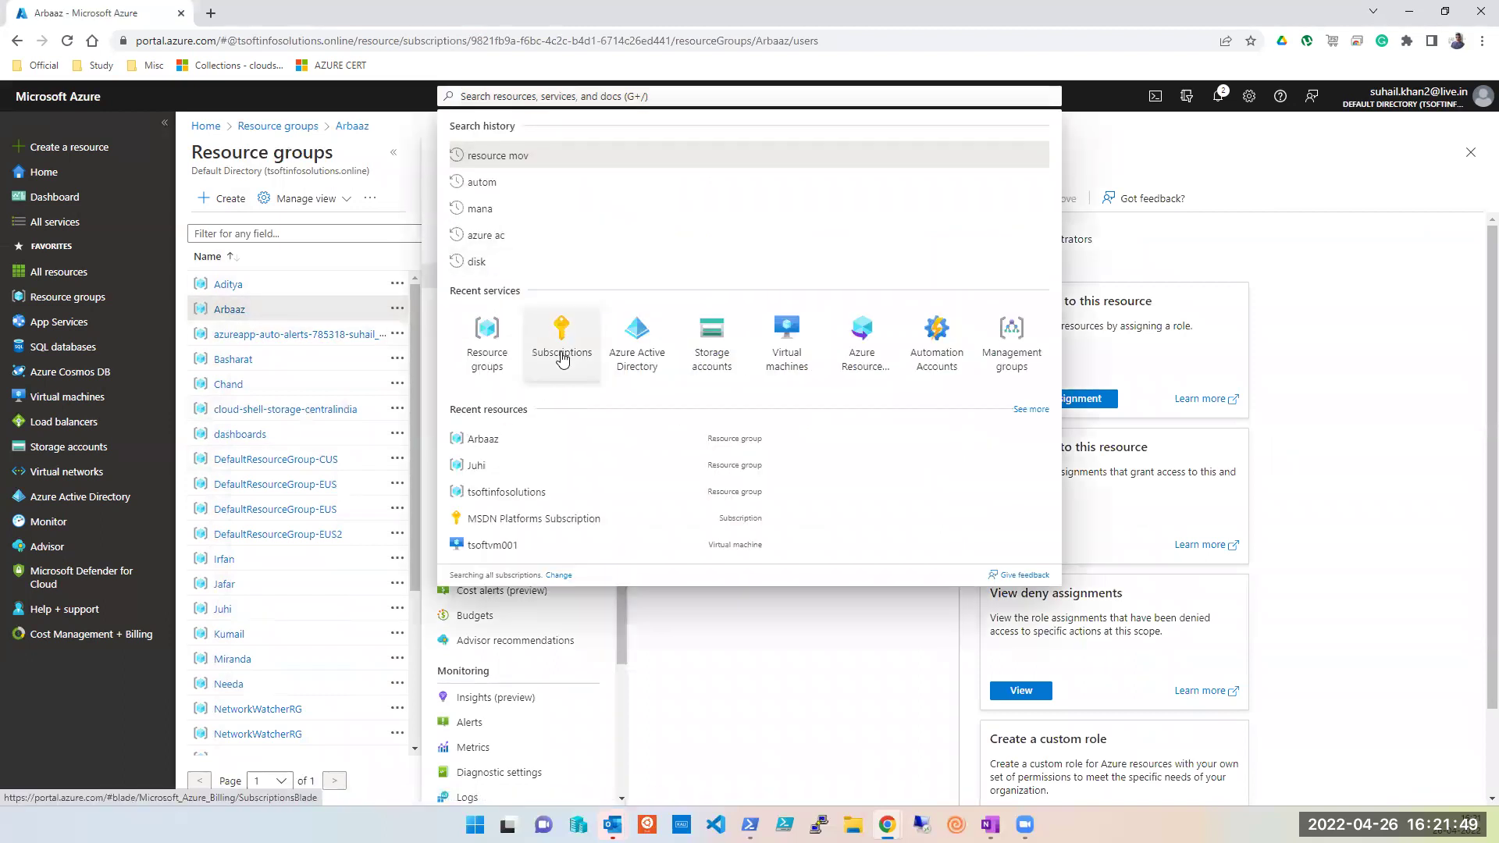
click(563, 358)
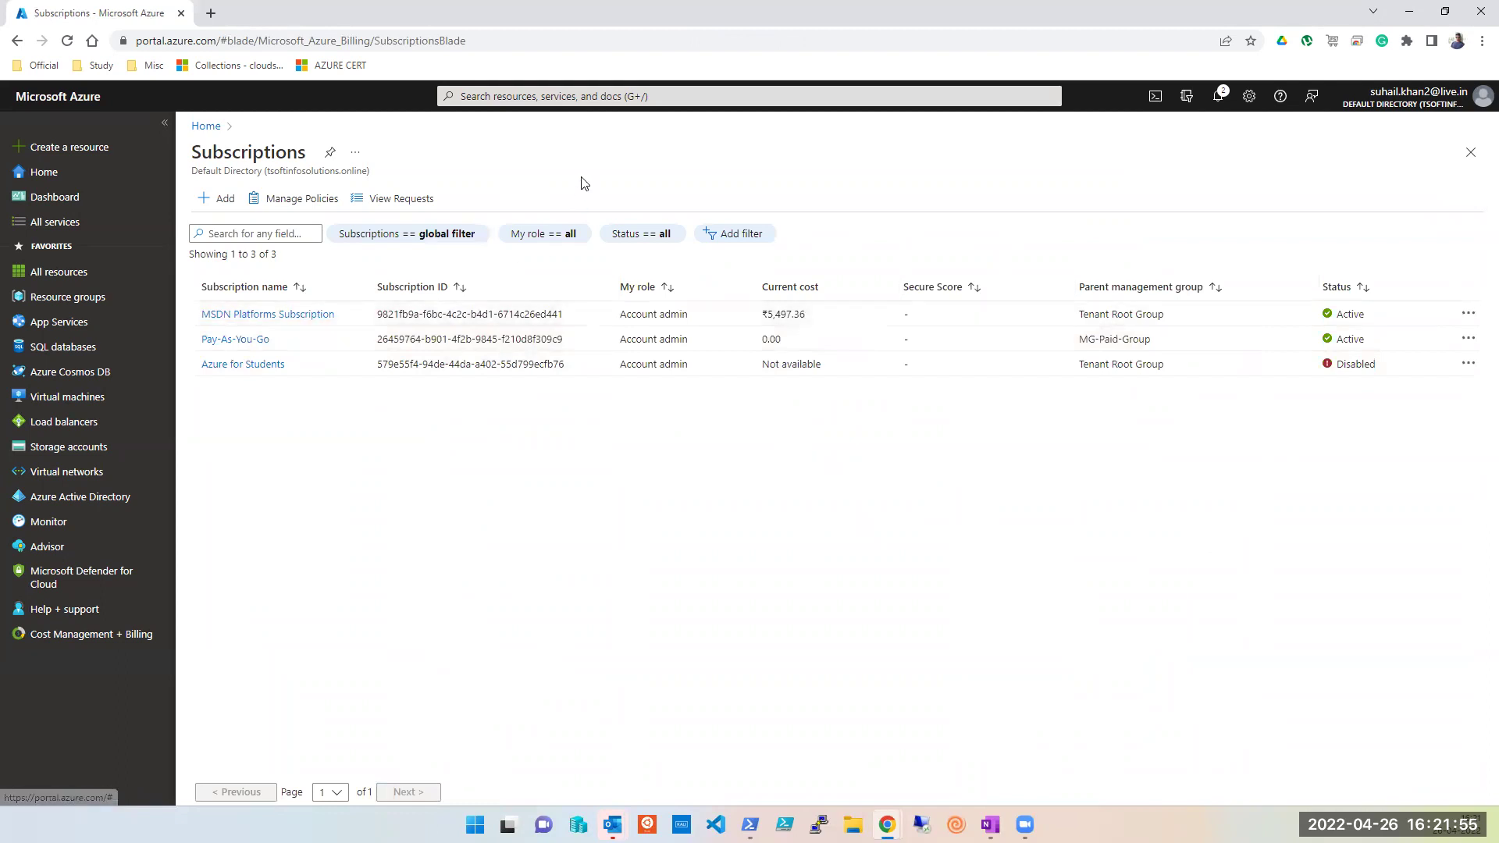
Return to Resource groups and sort descending by subscription so MSDN Platforms groups lead.
click(586, 96)
click(539, 340)
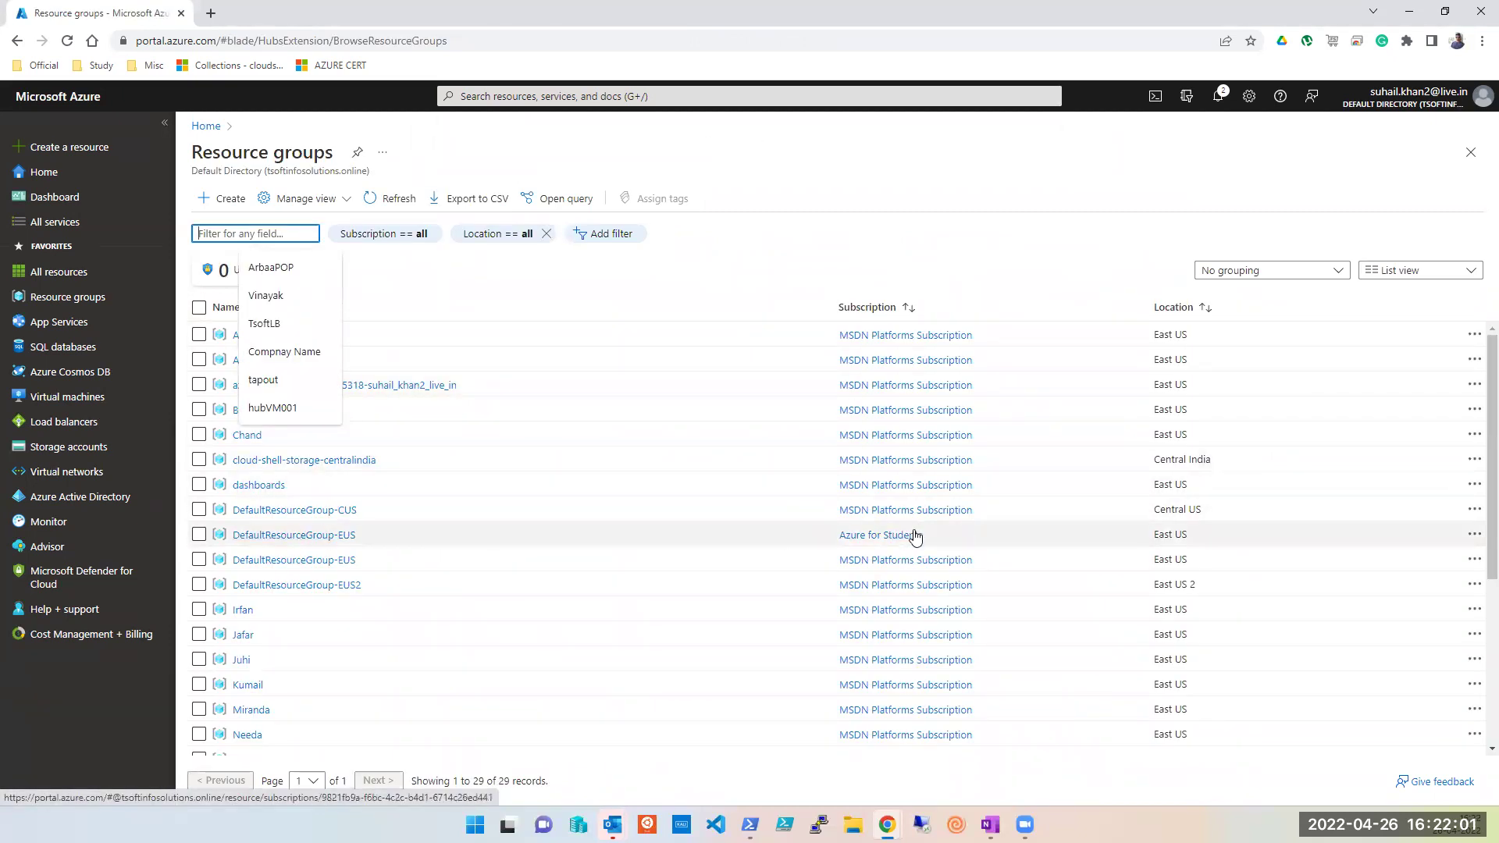
click(871, 307)
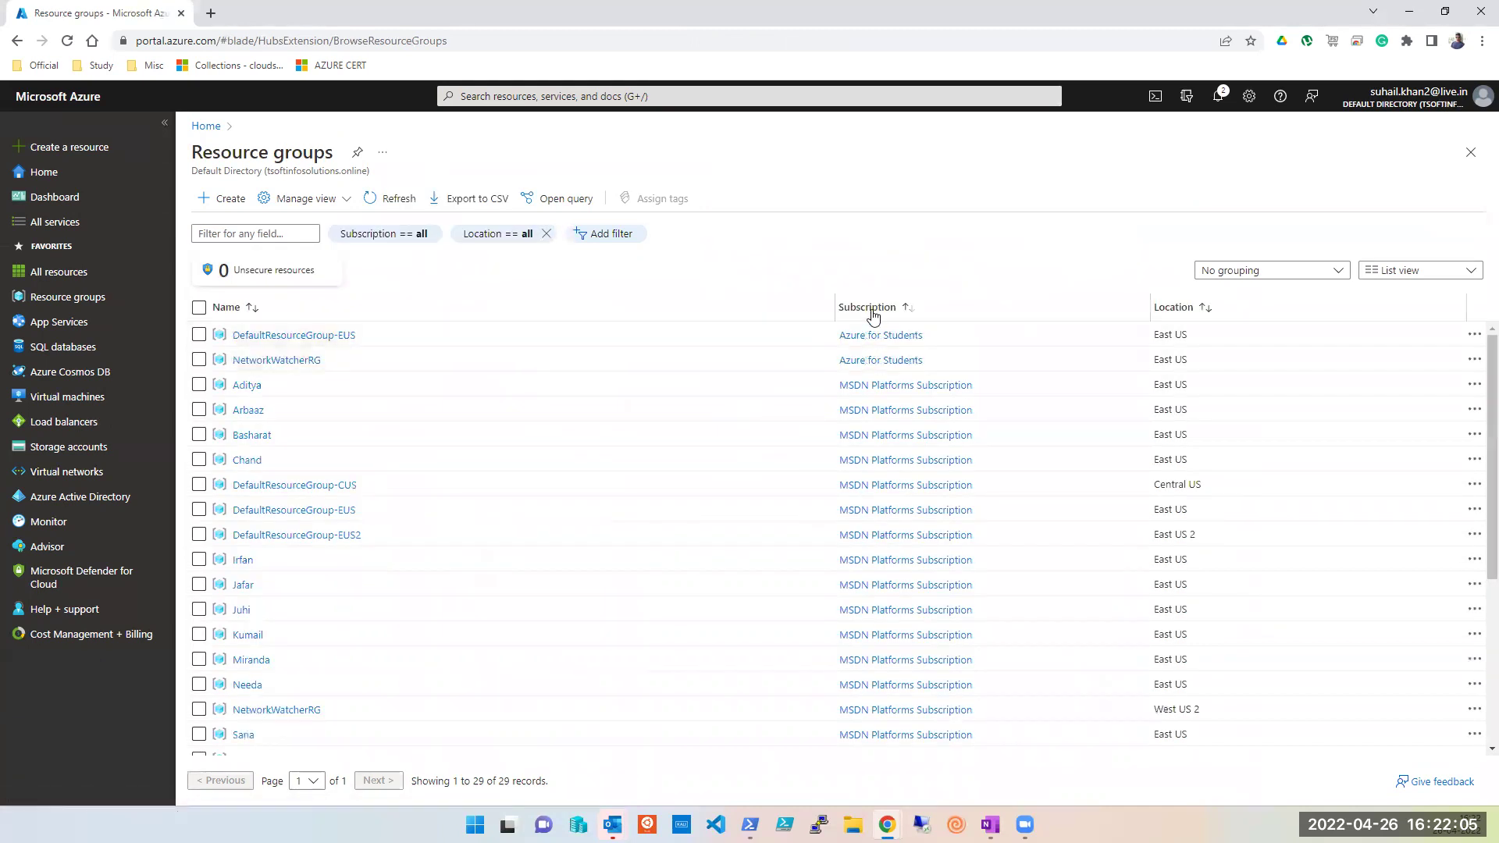
click(873, 313)
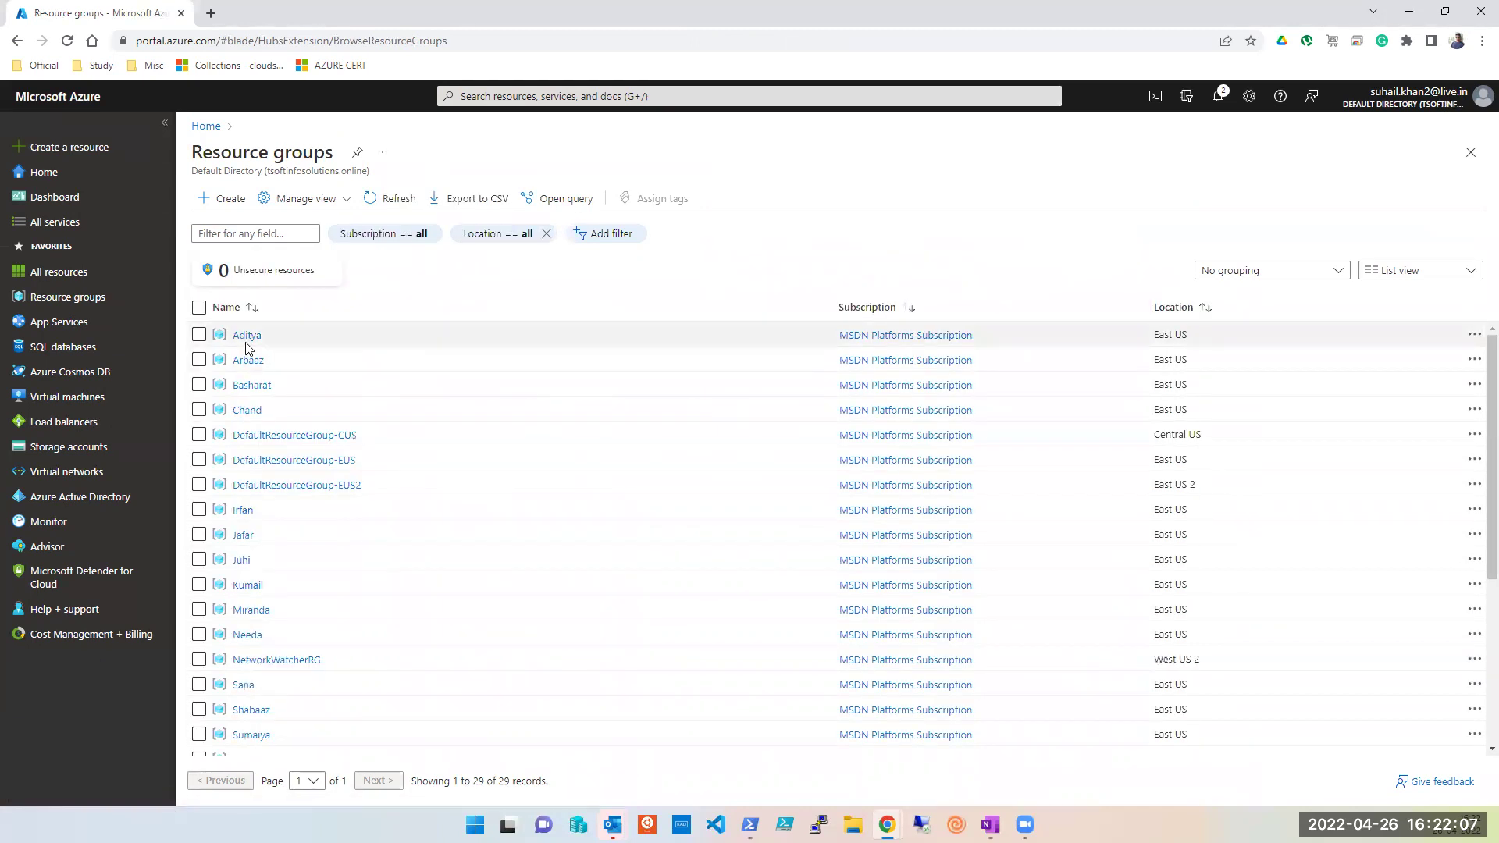
scroll(296, 547, down, 4)
scroll(297, 538, up, 4)
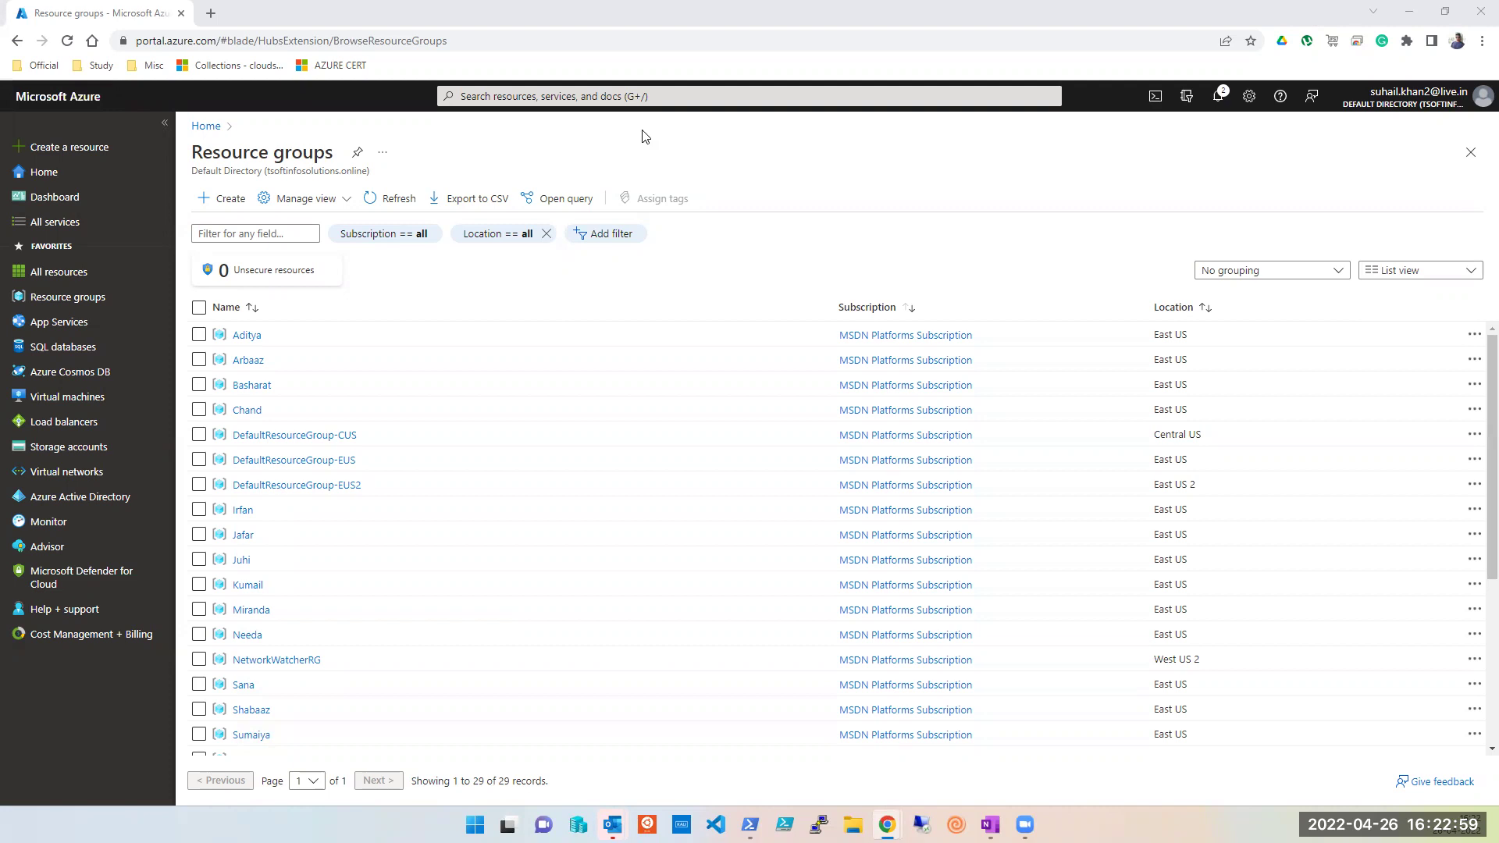
Go to Azure Active Directory's Users list and start a New user in Default Directory.
click(645, 97)
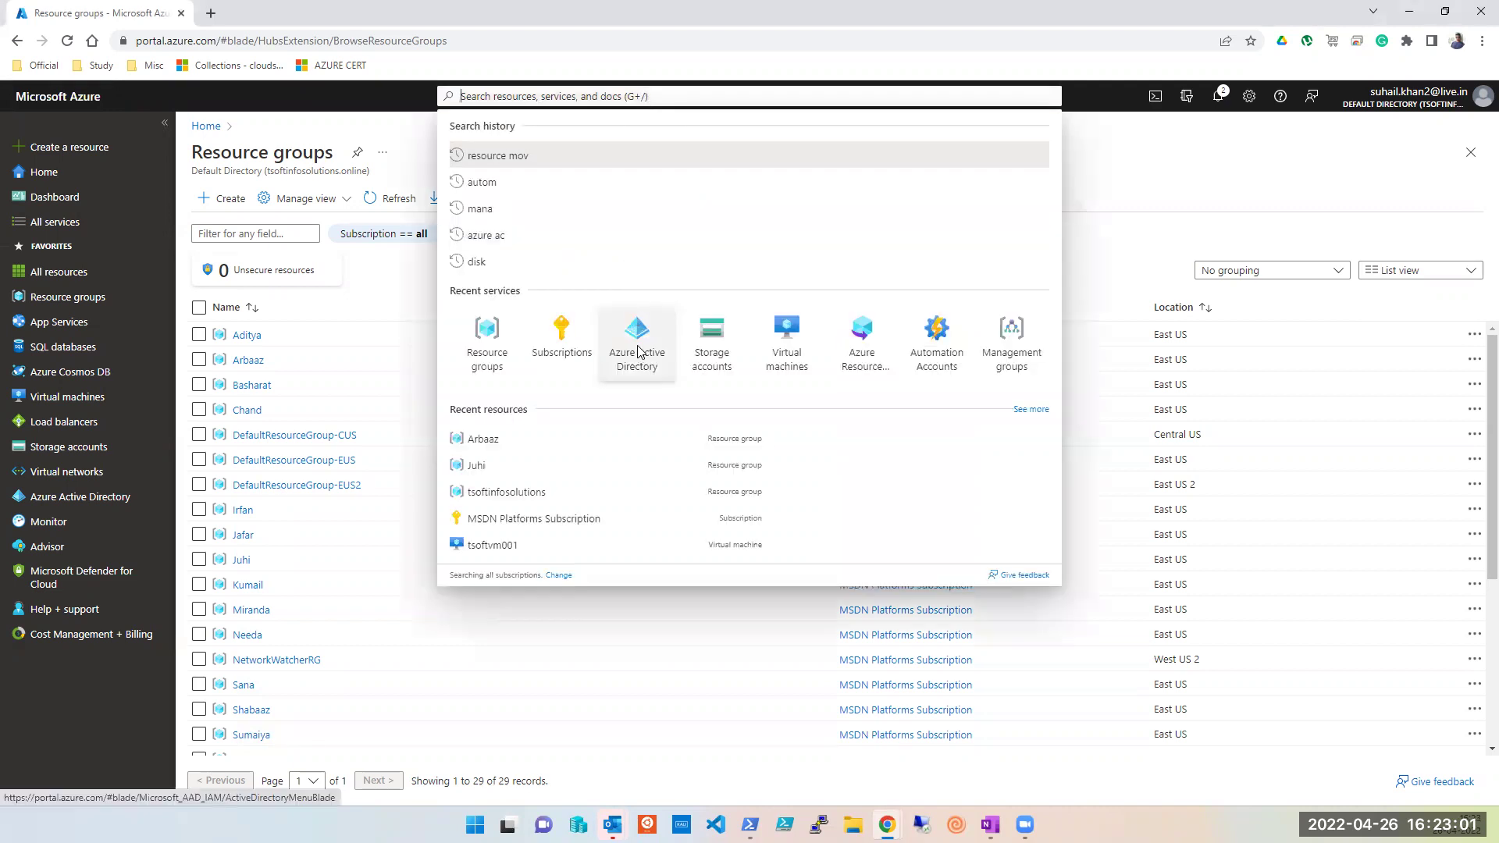
click(638, 351)
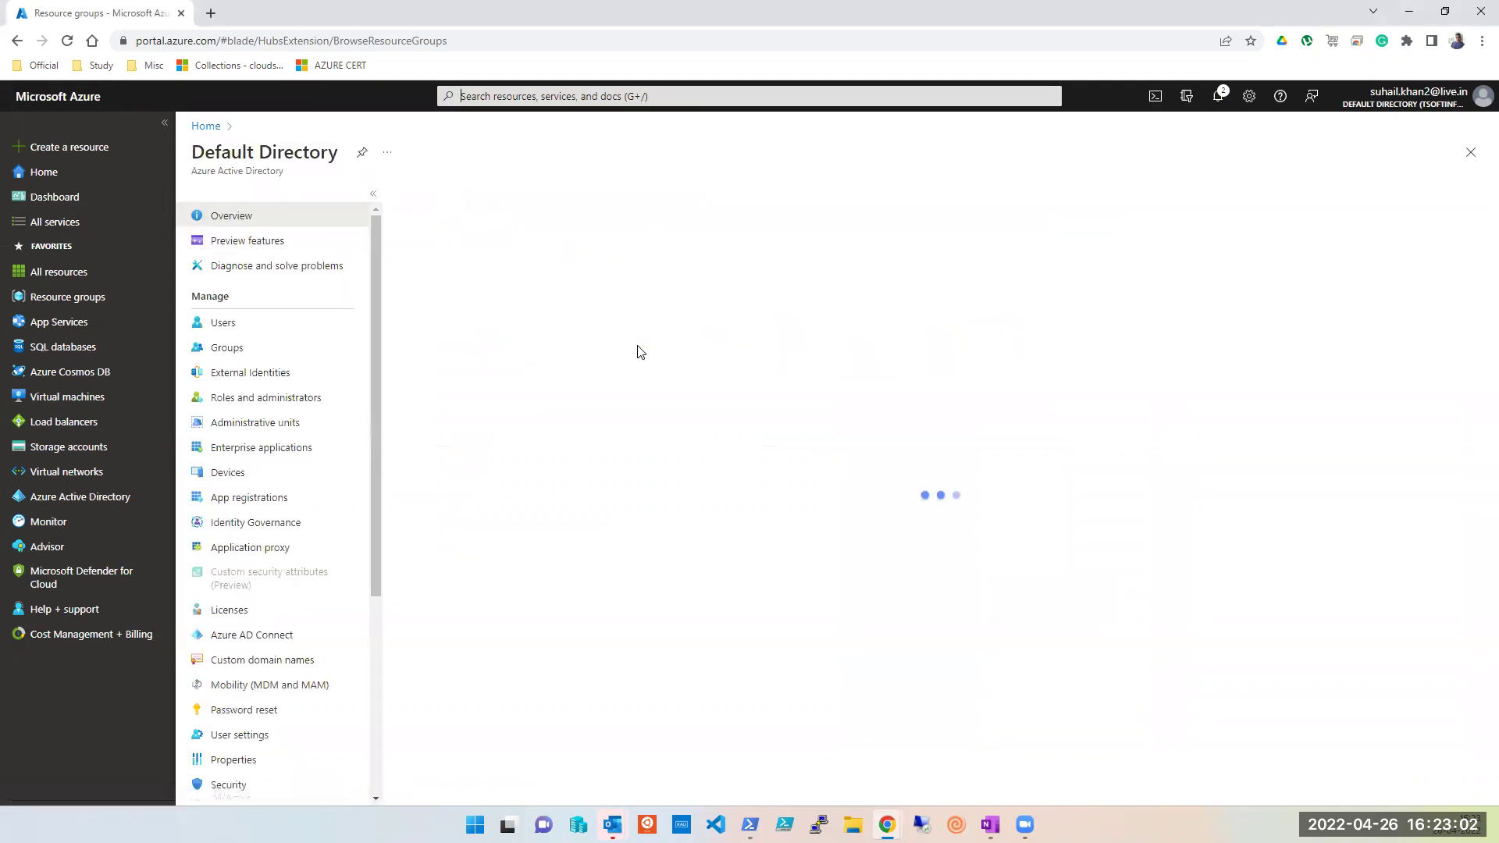
click(229, 323)
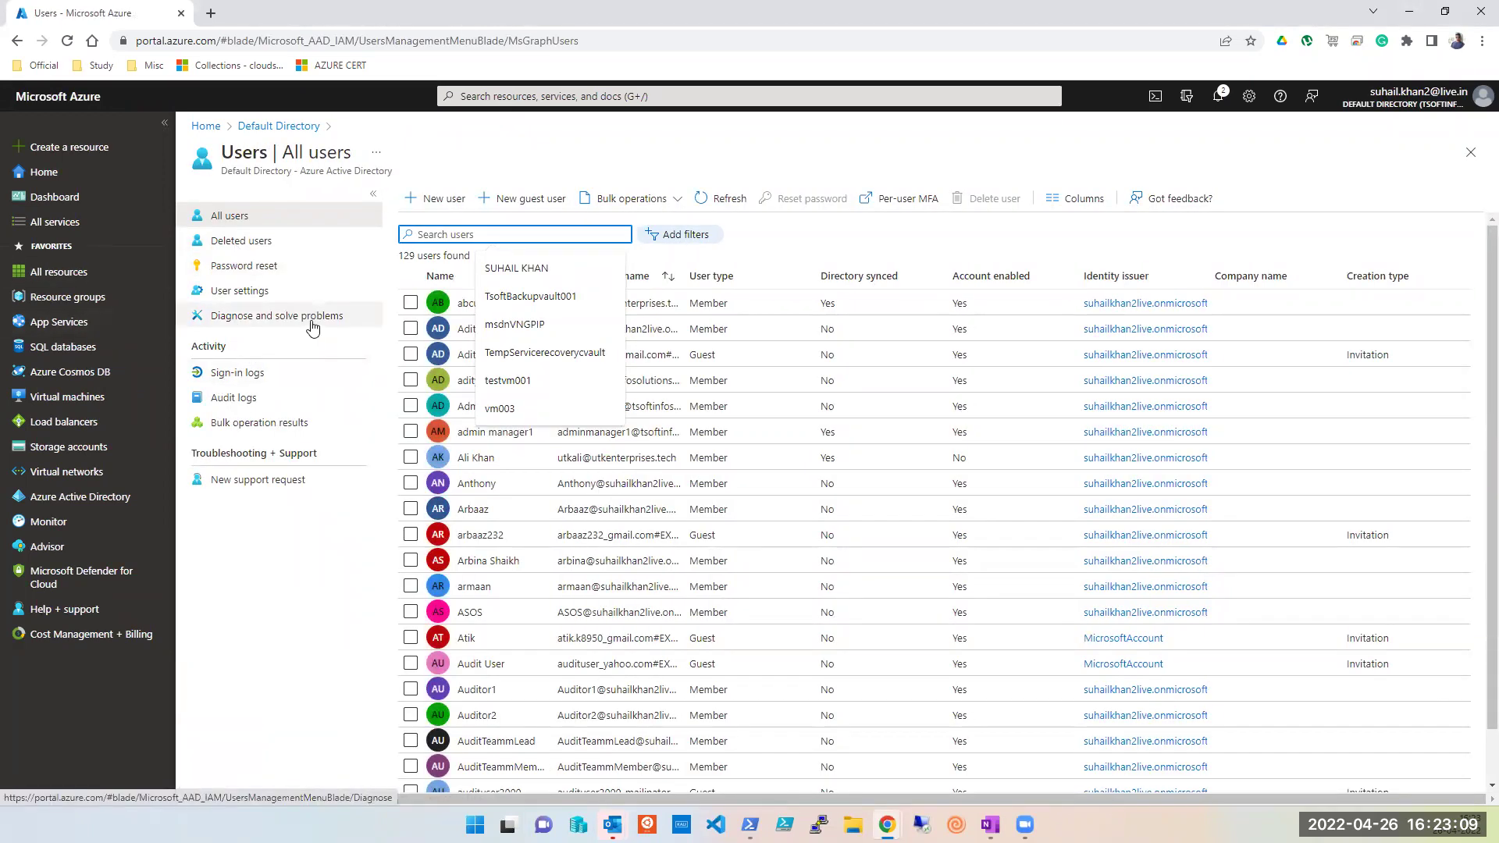
click(448, 204)
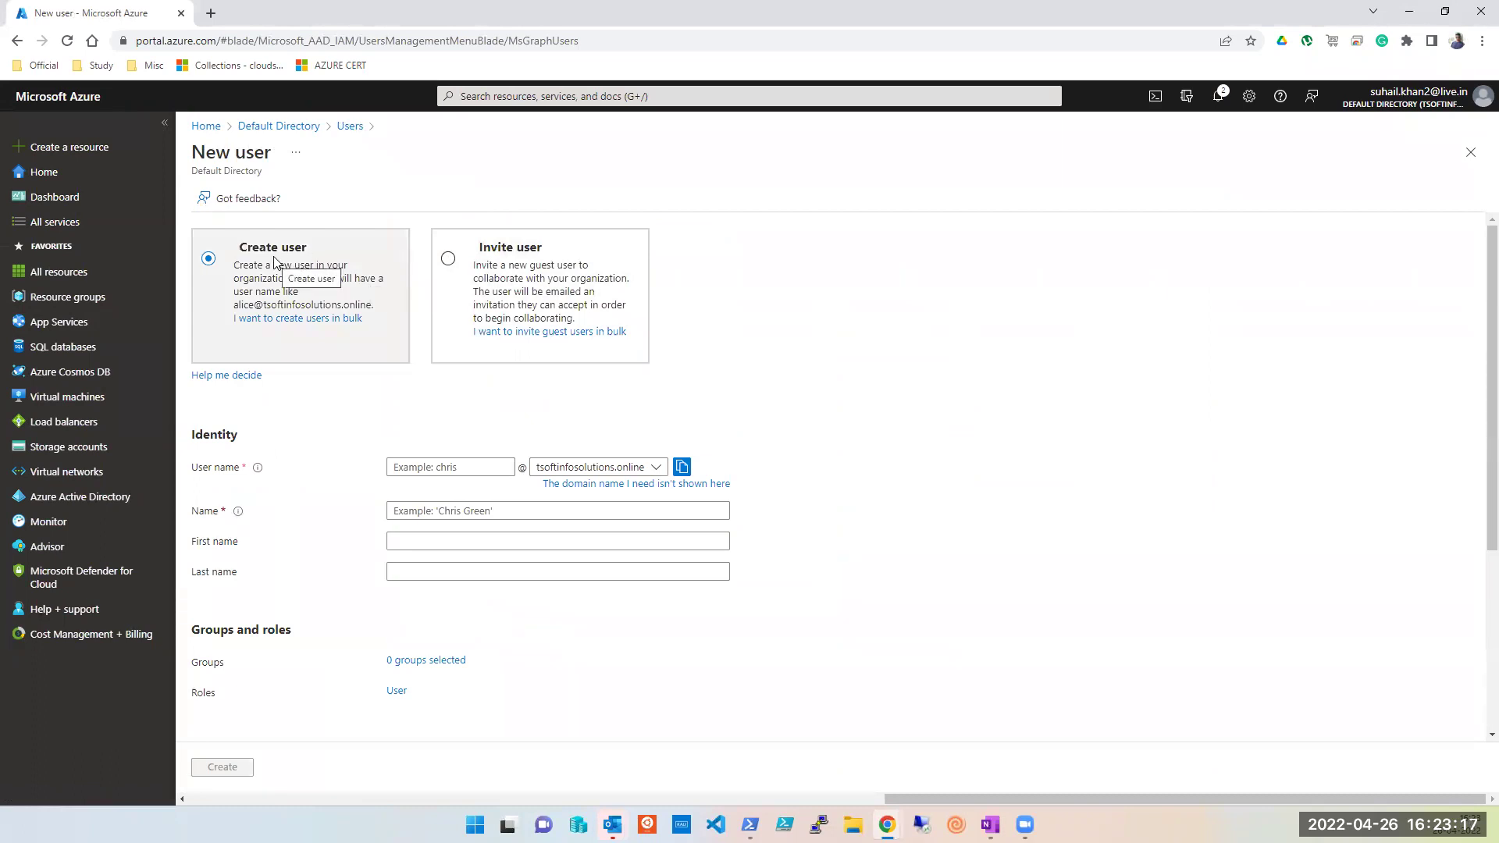
Switch to Invite user and enter the guest's name and pasted e-mail address.
click(448, 260)
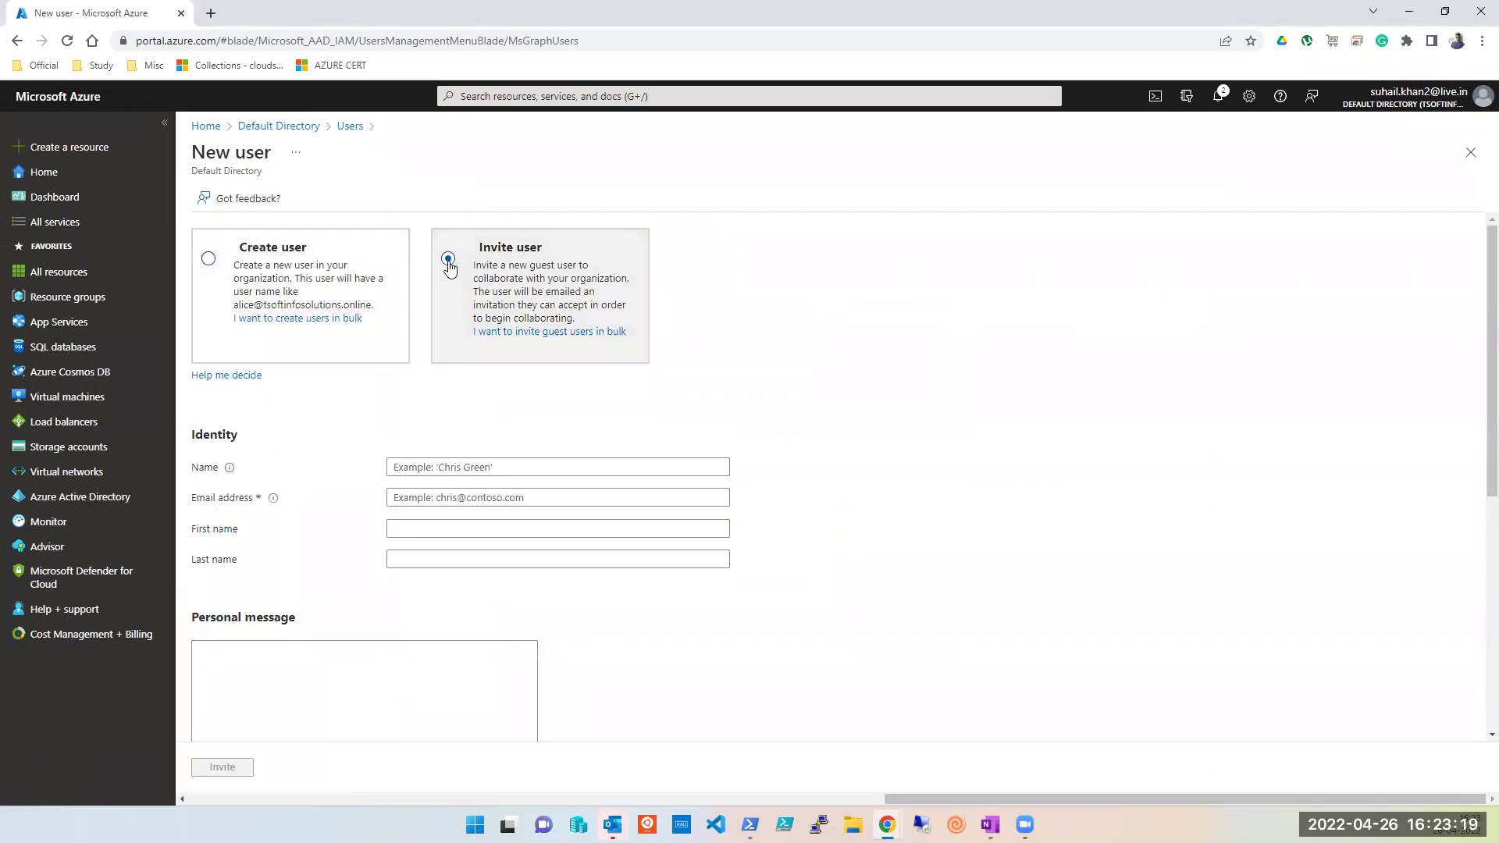
click(493, 466)
text(Juhi)
key(Tab)
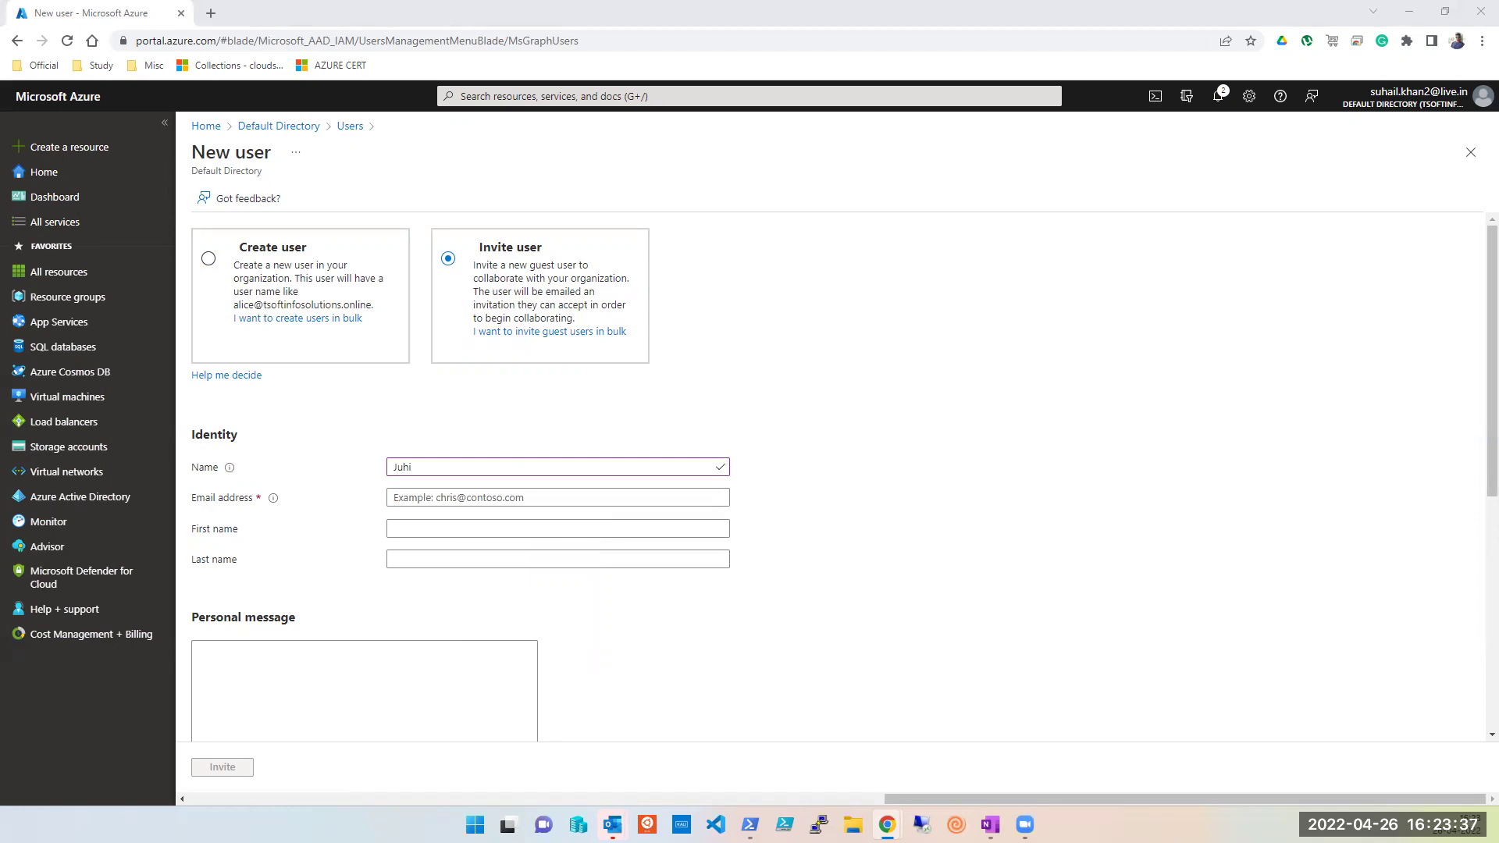
click(495, 497)
key(ctrl+v)
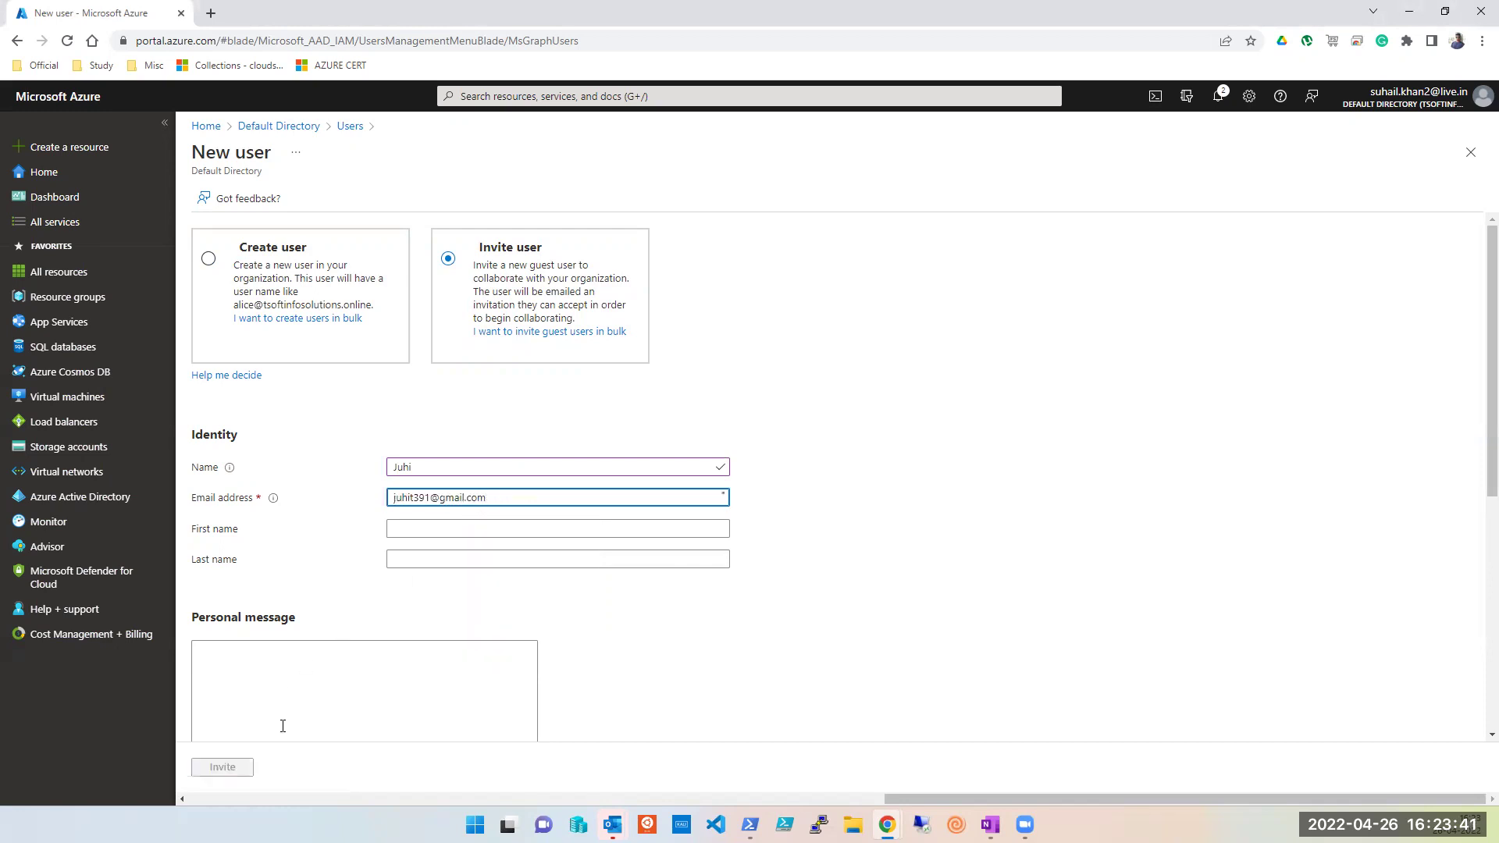
click(367, 656)
Fill in the guest's first and last names and the personal message 'Hello, Welcome Tsoft'.
click(422, 532)
key(Tab)
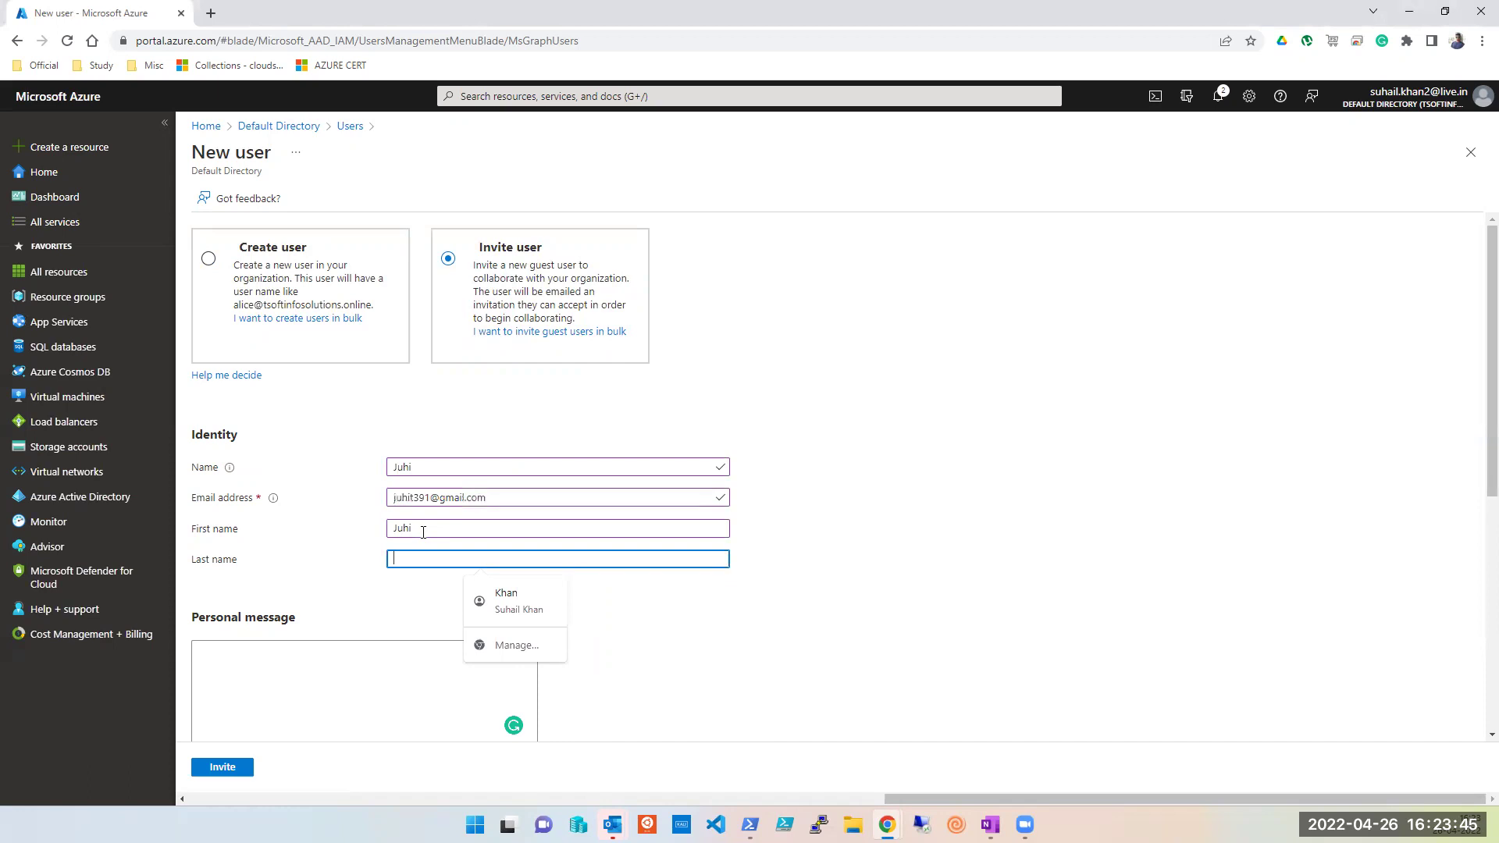
key(Tab)
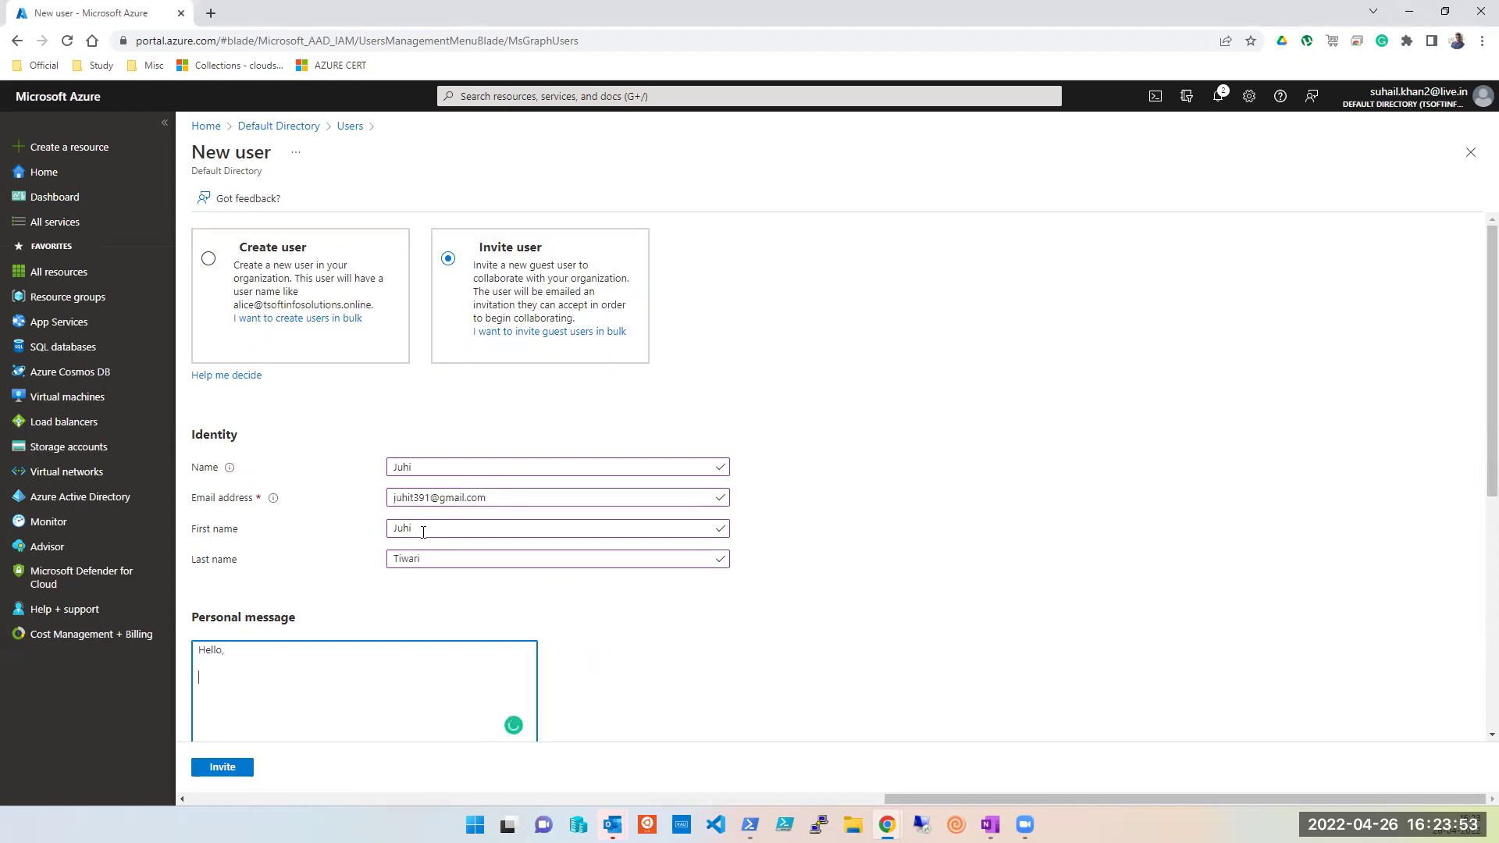
scroll(423, 533, down, 2)
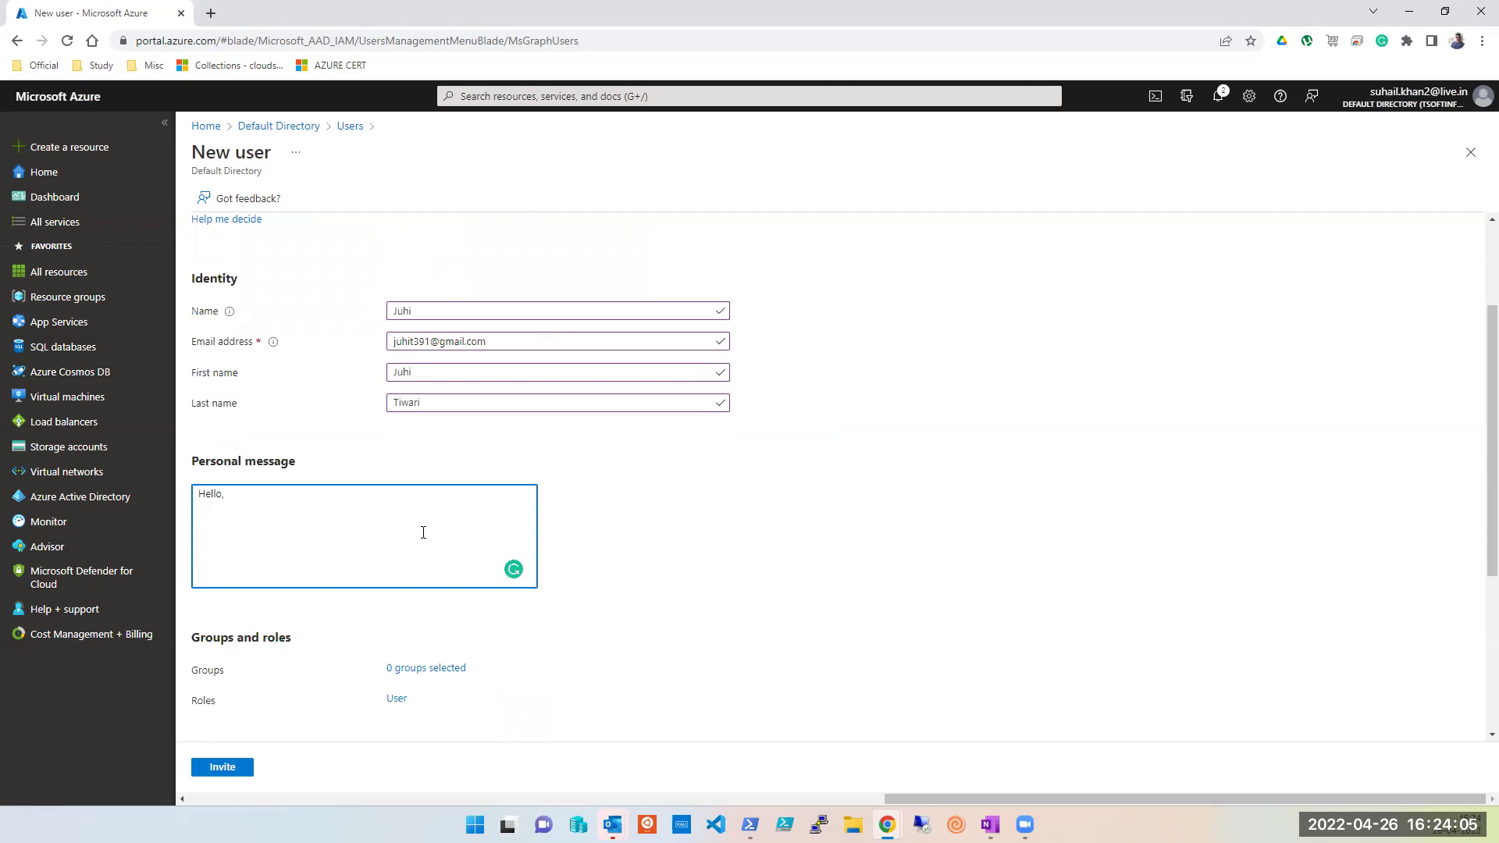
text(oft)
scroll(423, 532, down, 2)
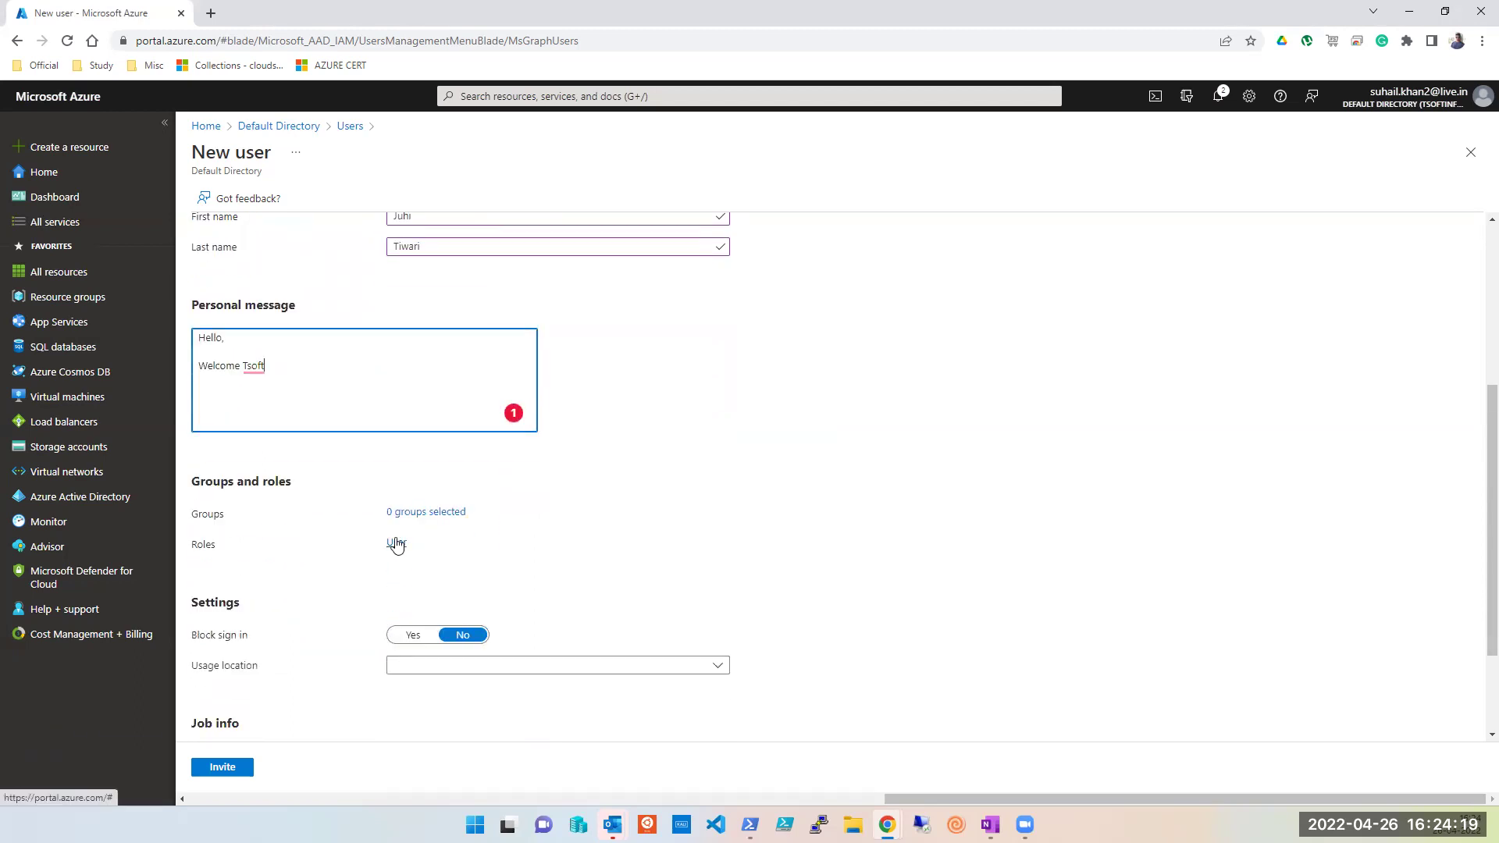
Replace the User role with Global reader, found by searching 'gl' in Directory roles.
click(397, 544)
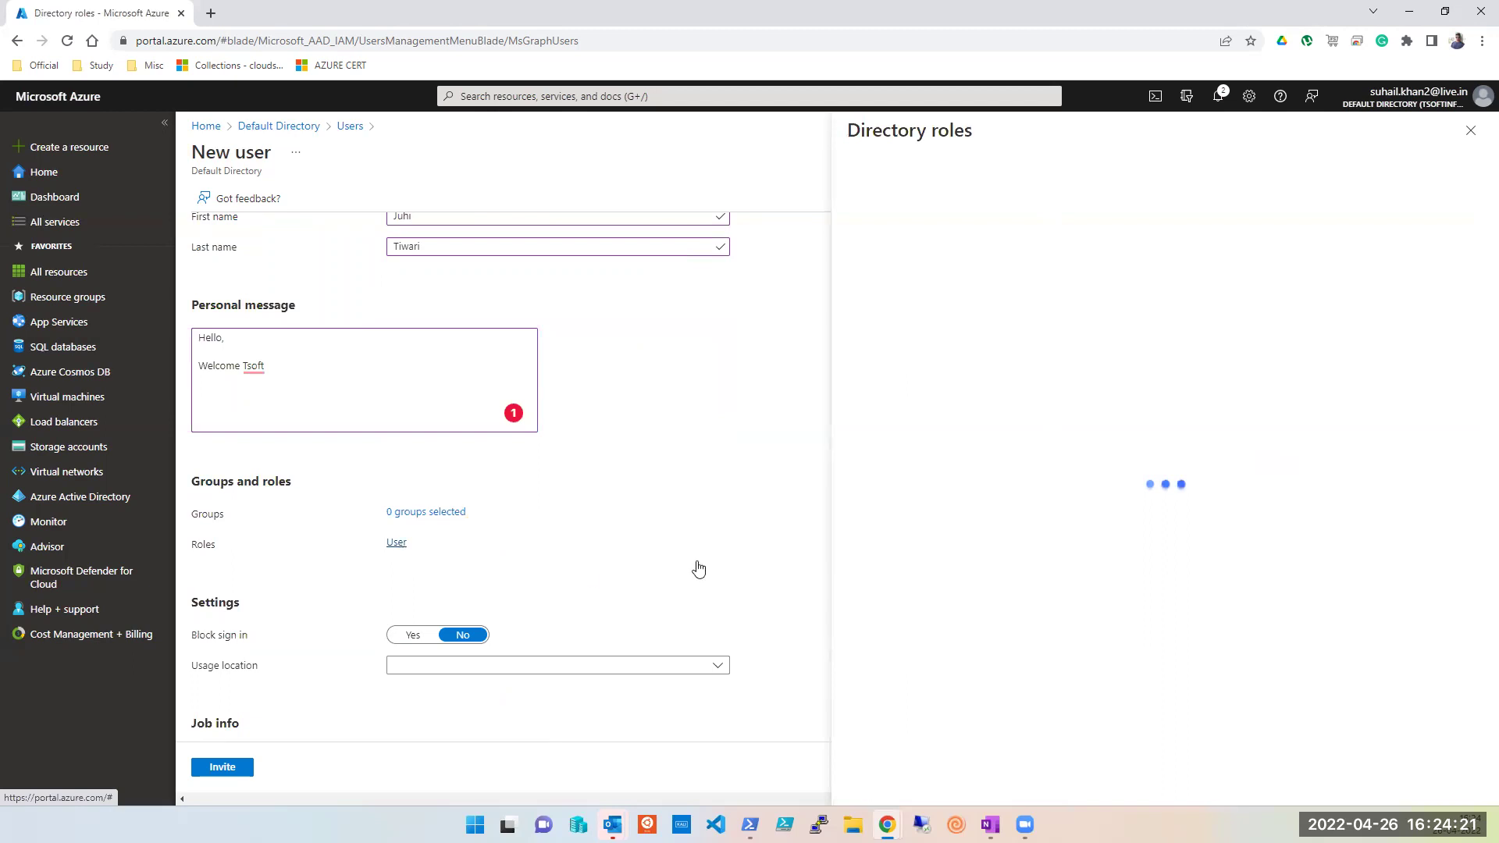
click(973, 289)
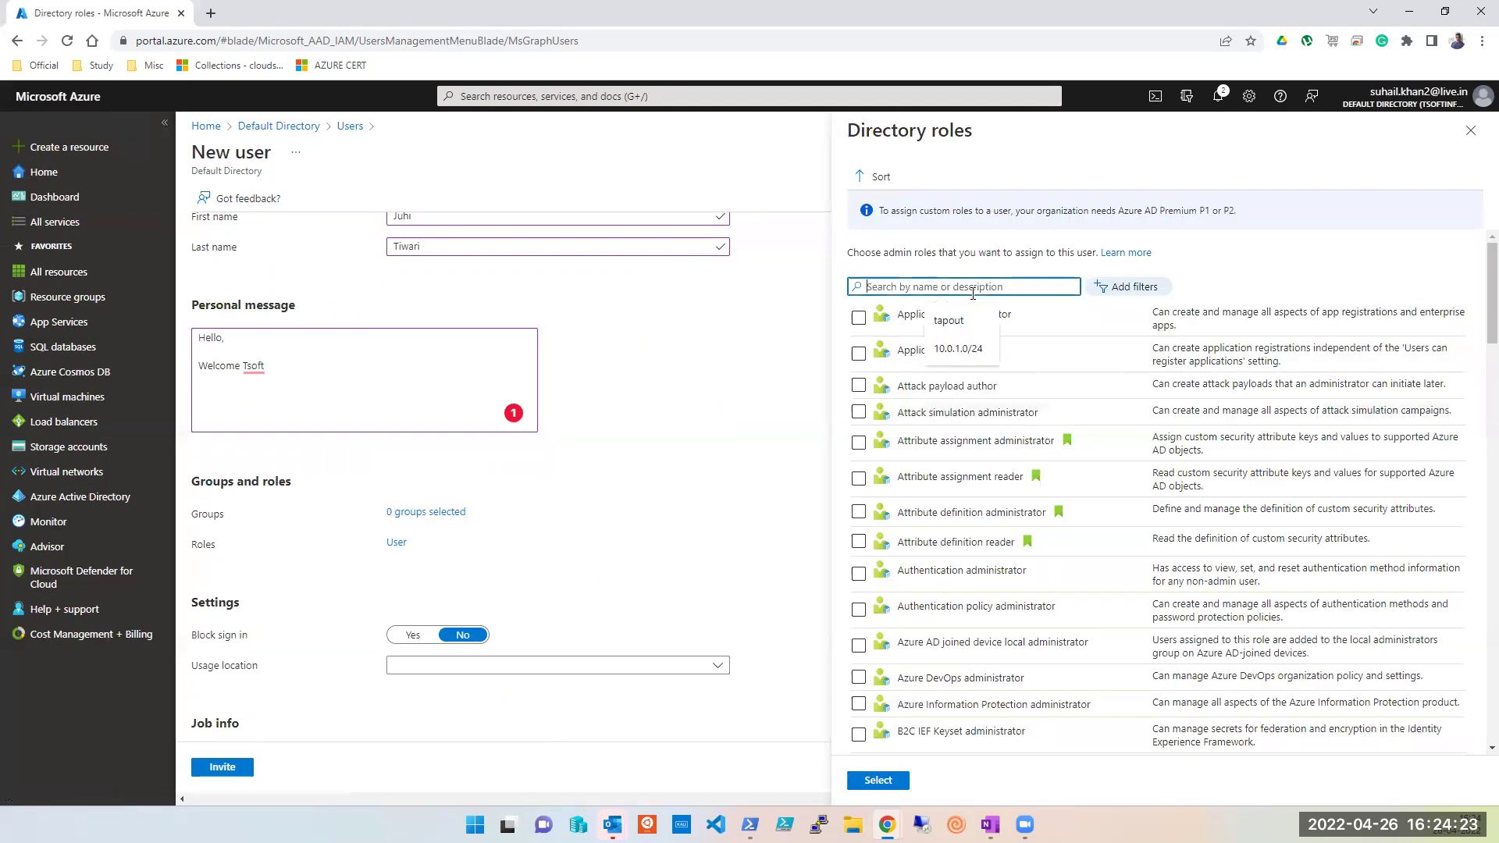
text(global)
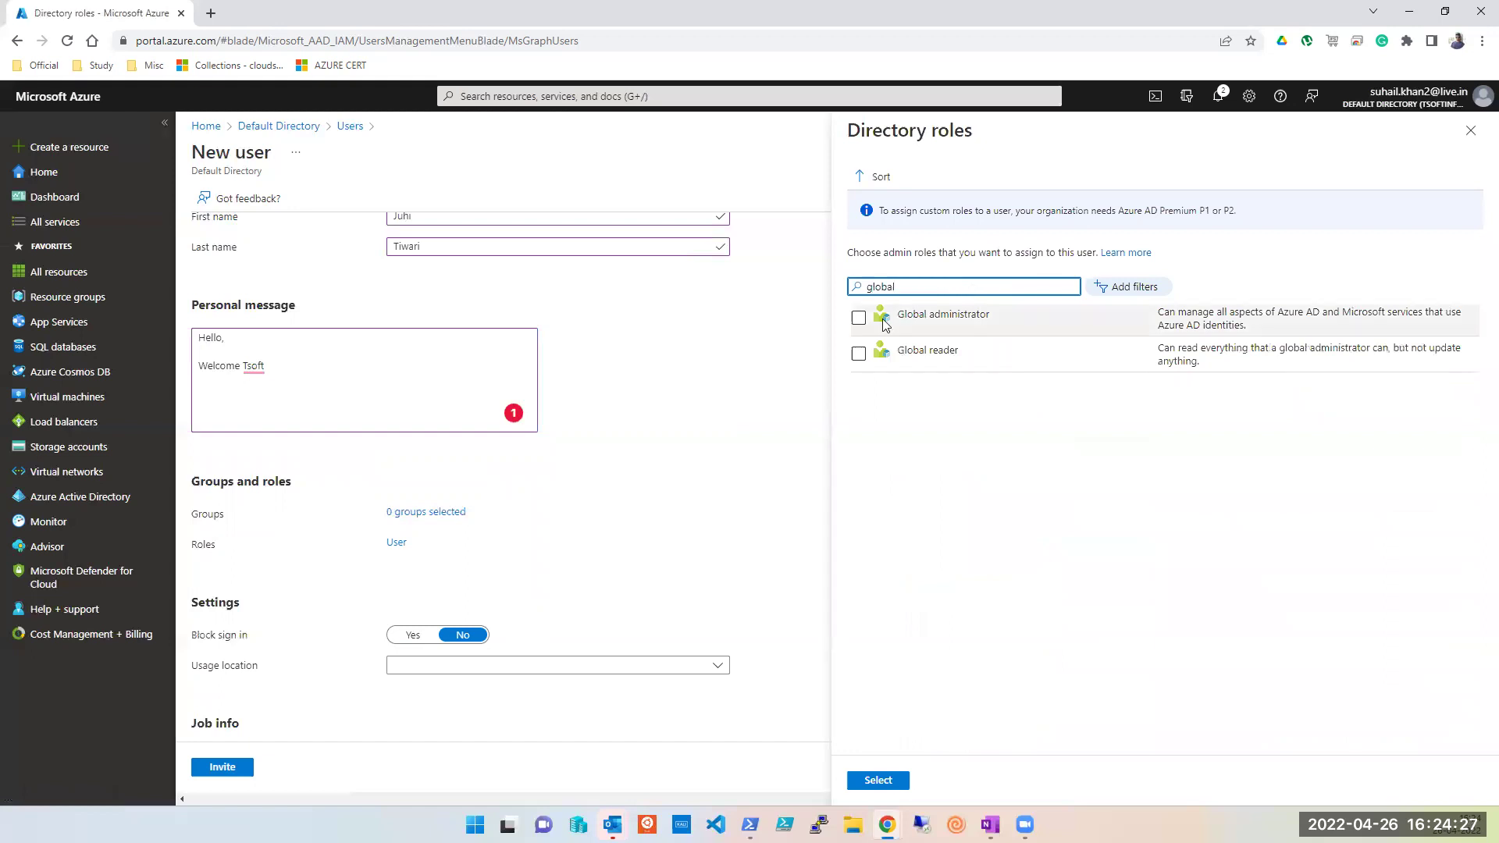
click(860, 356)
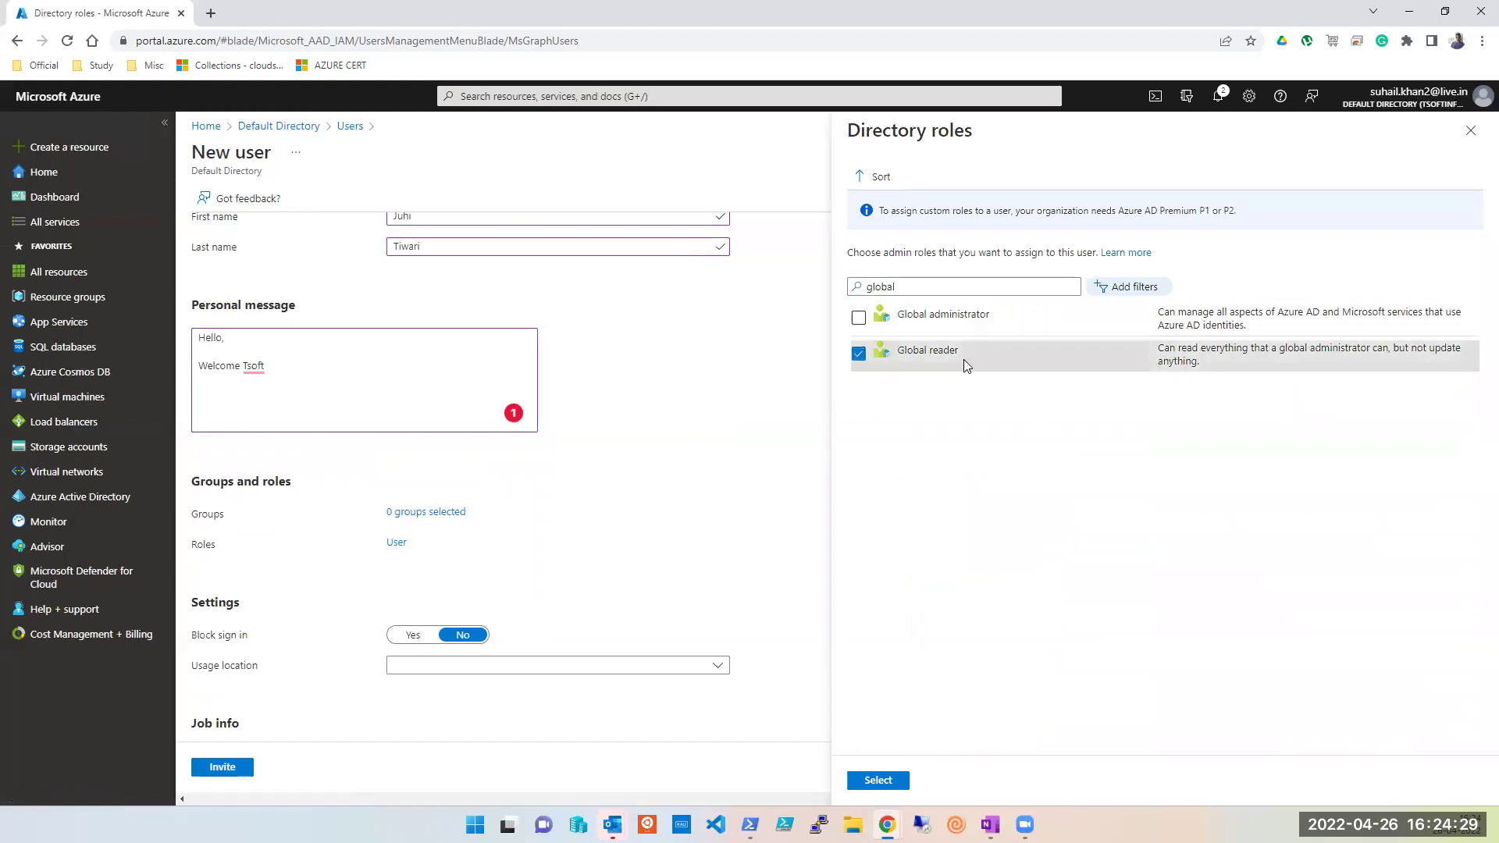
click(897, 780)
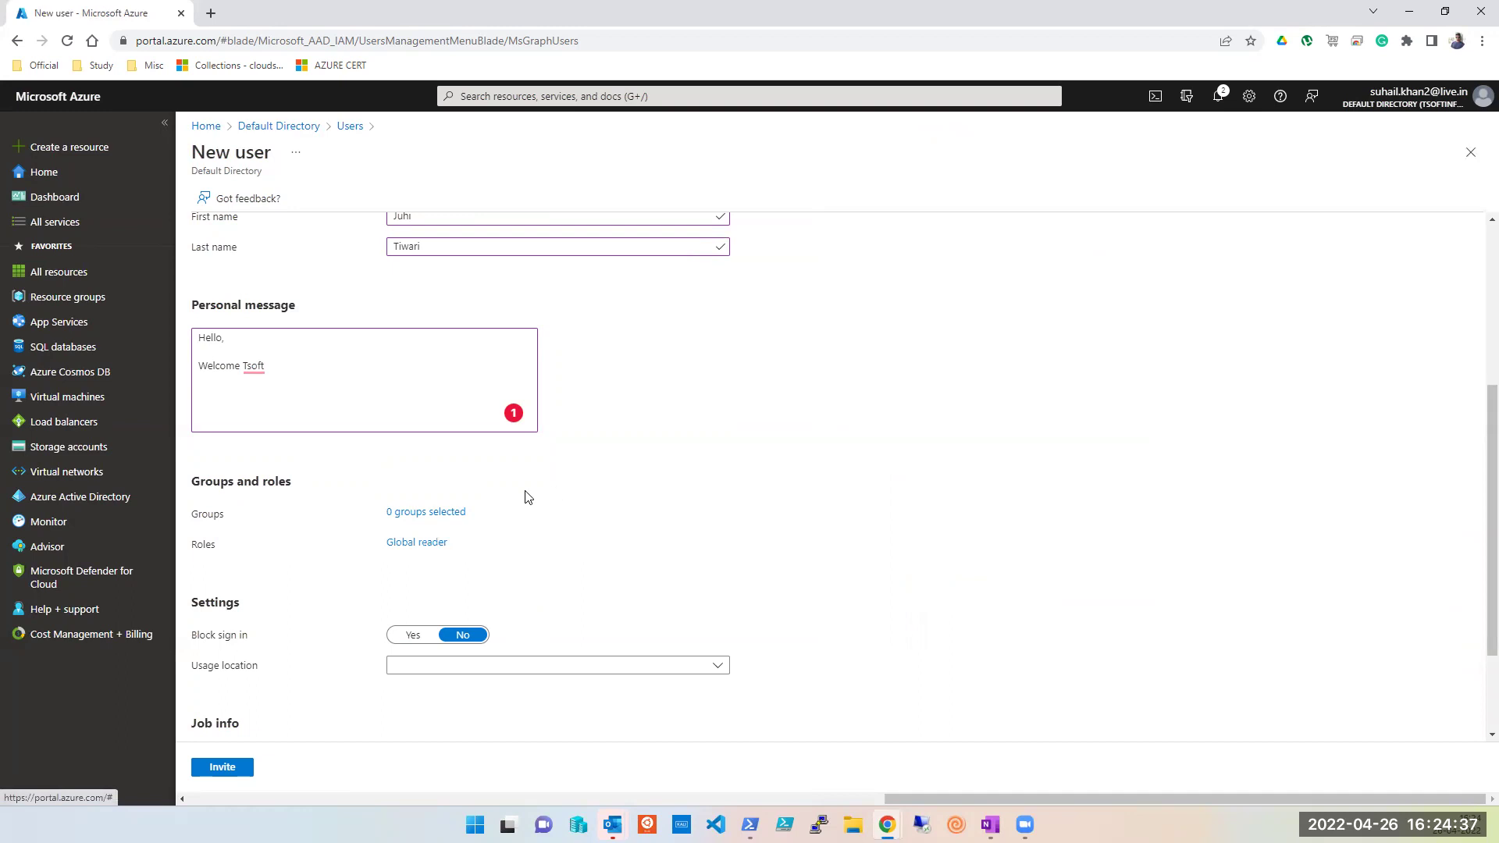
Duplicate the browser tab and open the Juhi resource group via Home and Resource groups.
right_click(88, 19)
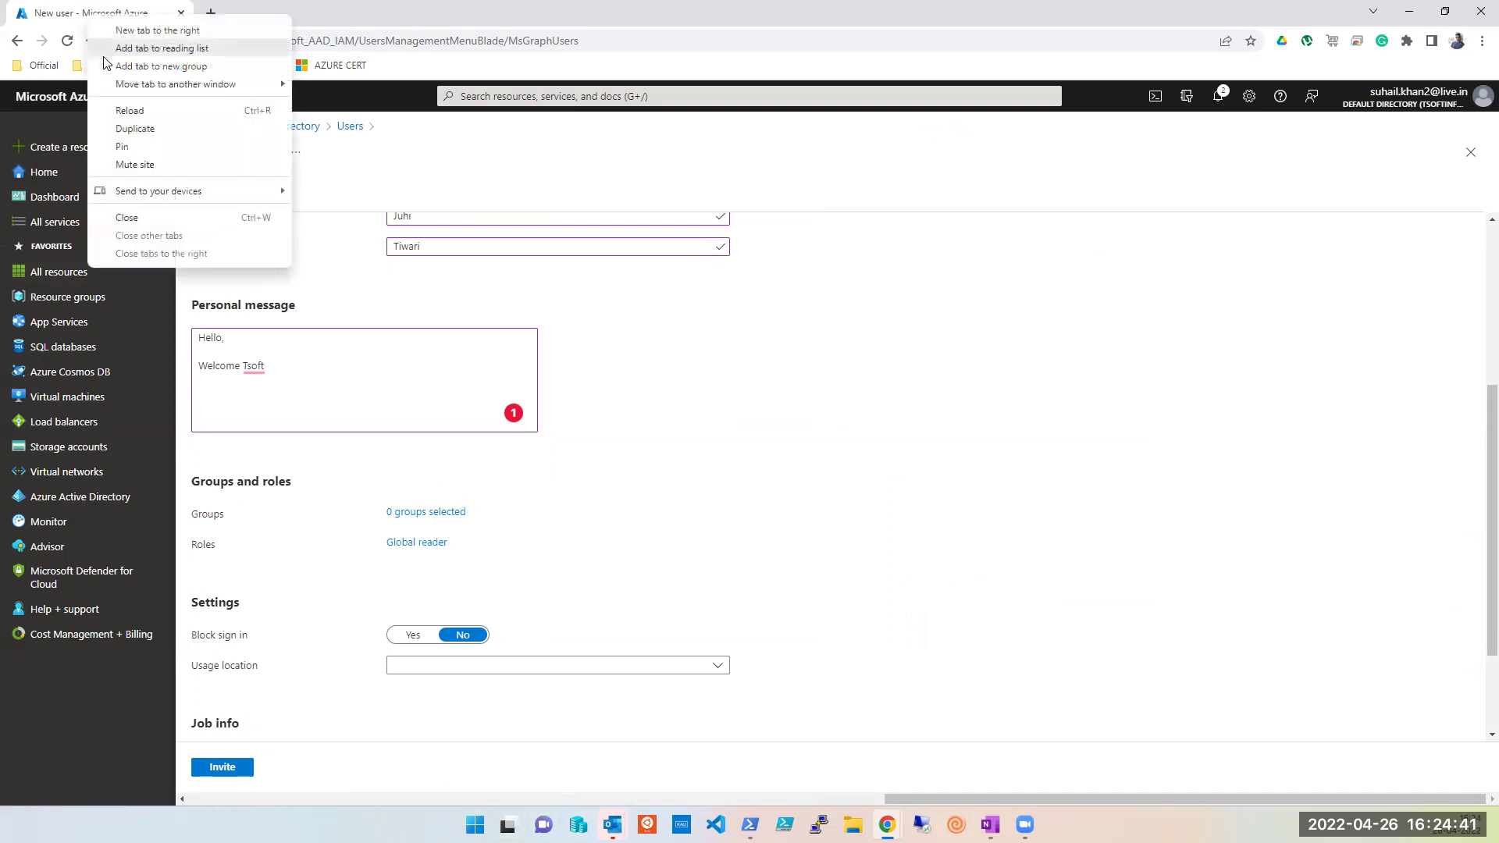
click(137, 128)
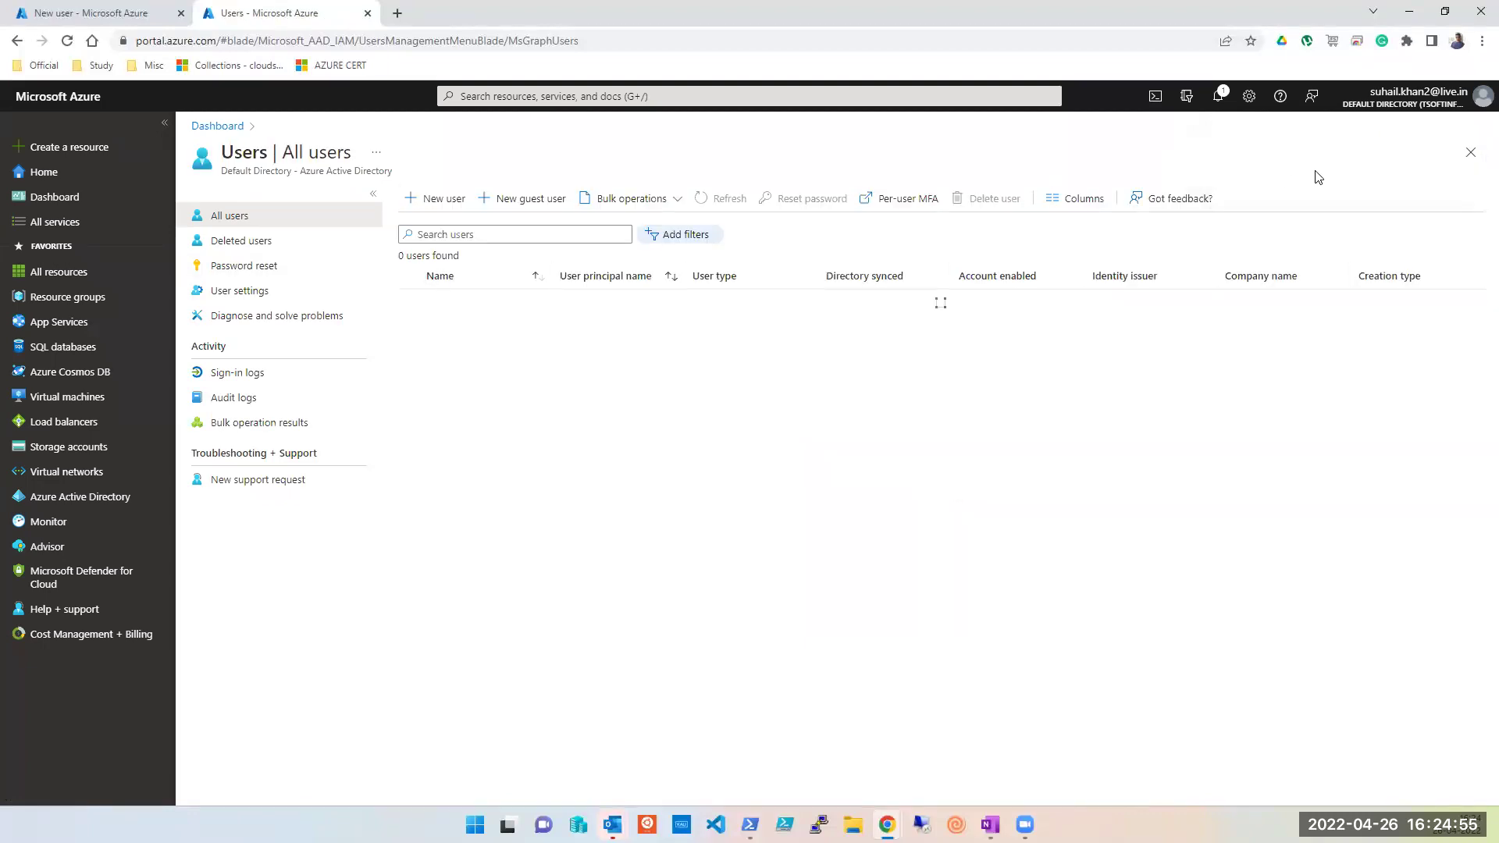
click(45, 172)
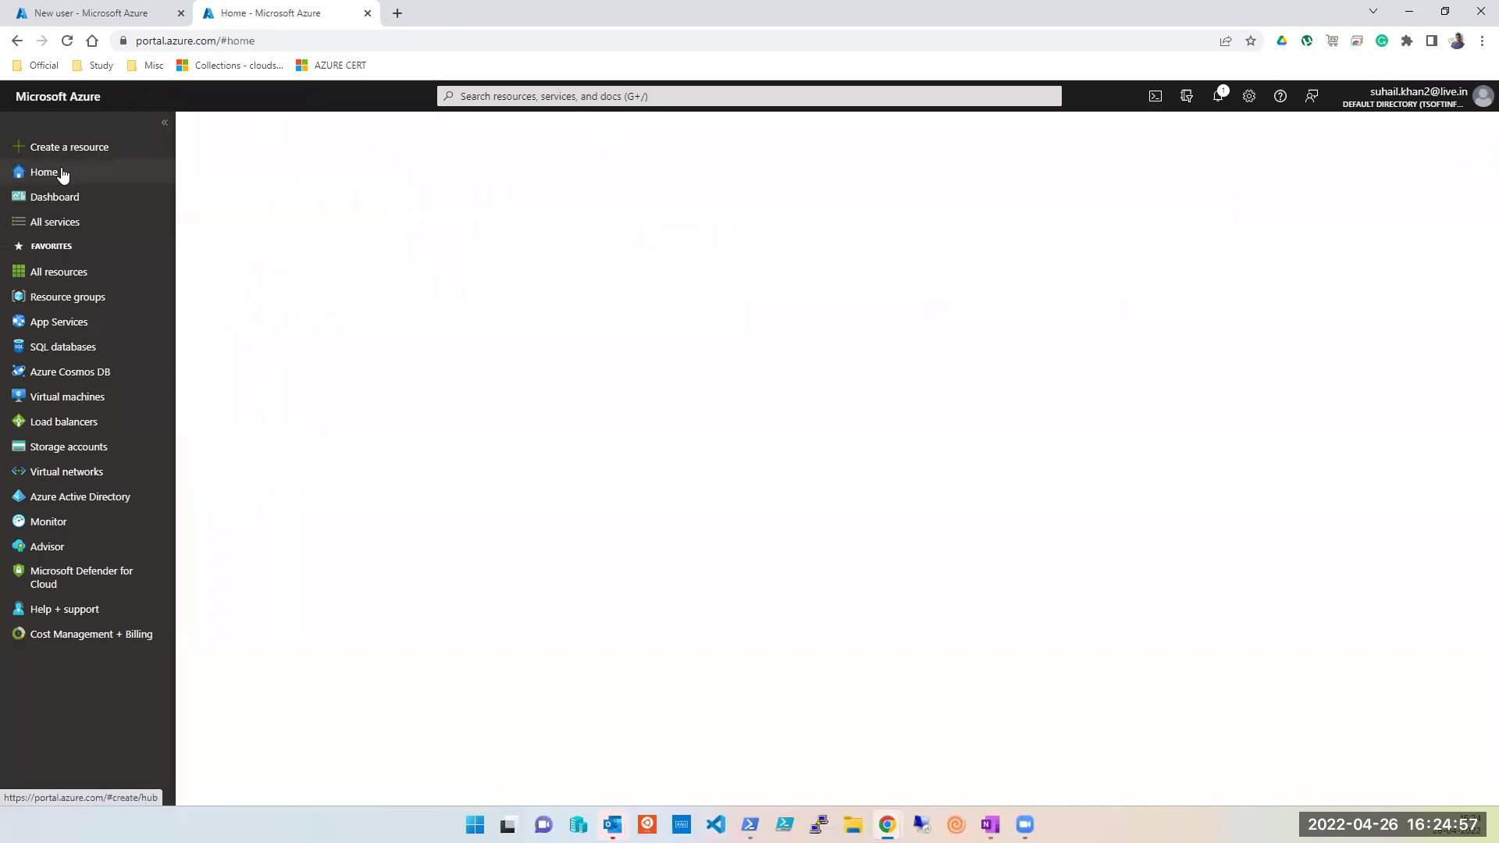
click(620, 187)
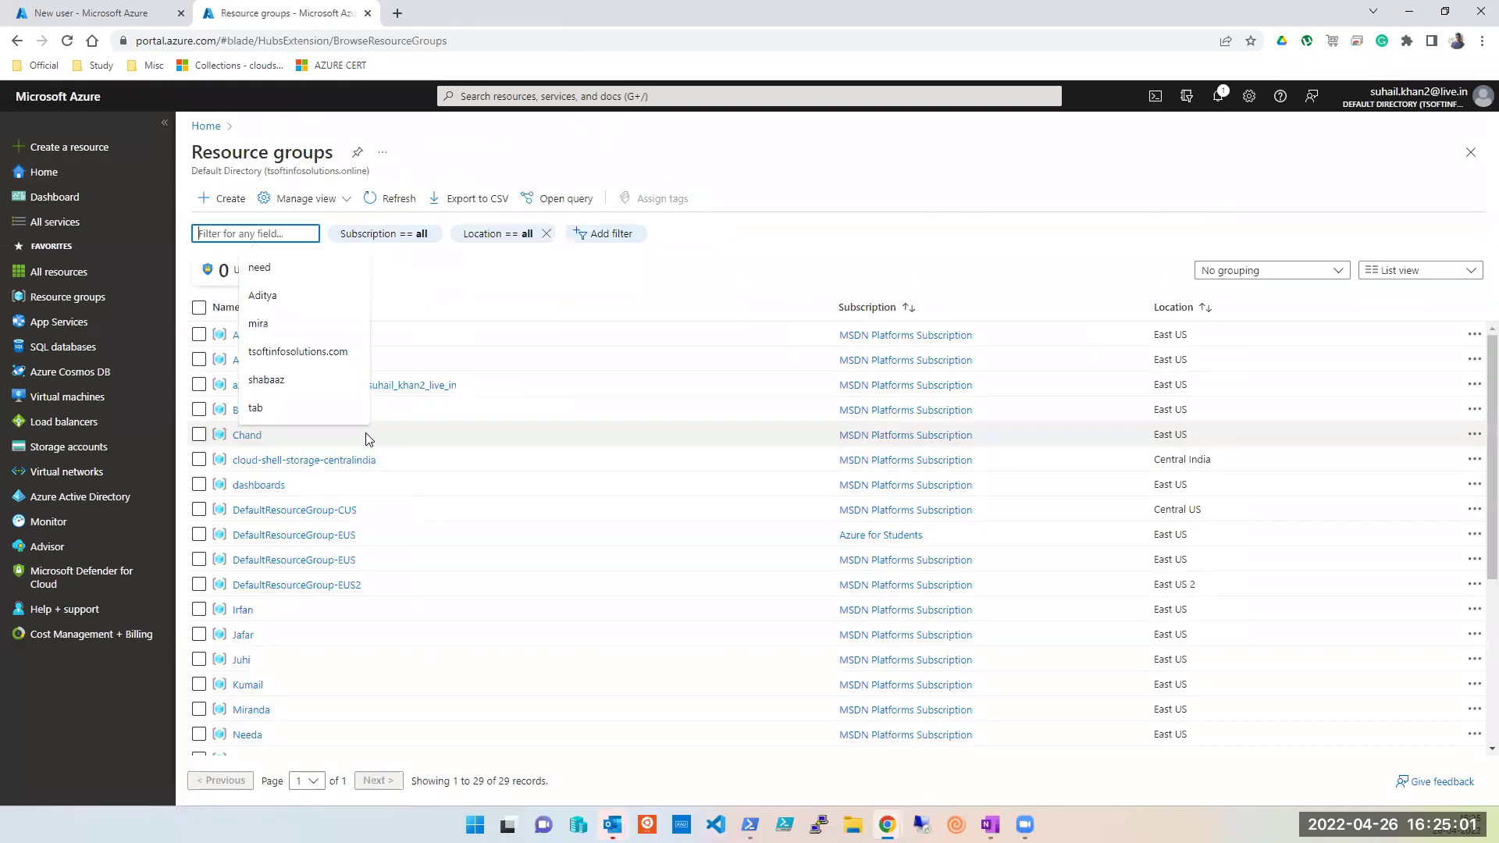
click(240, 661)
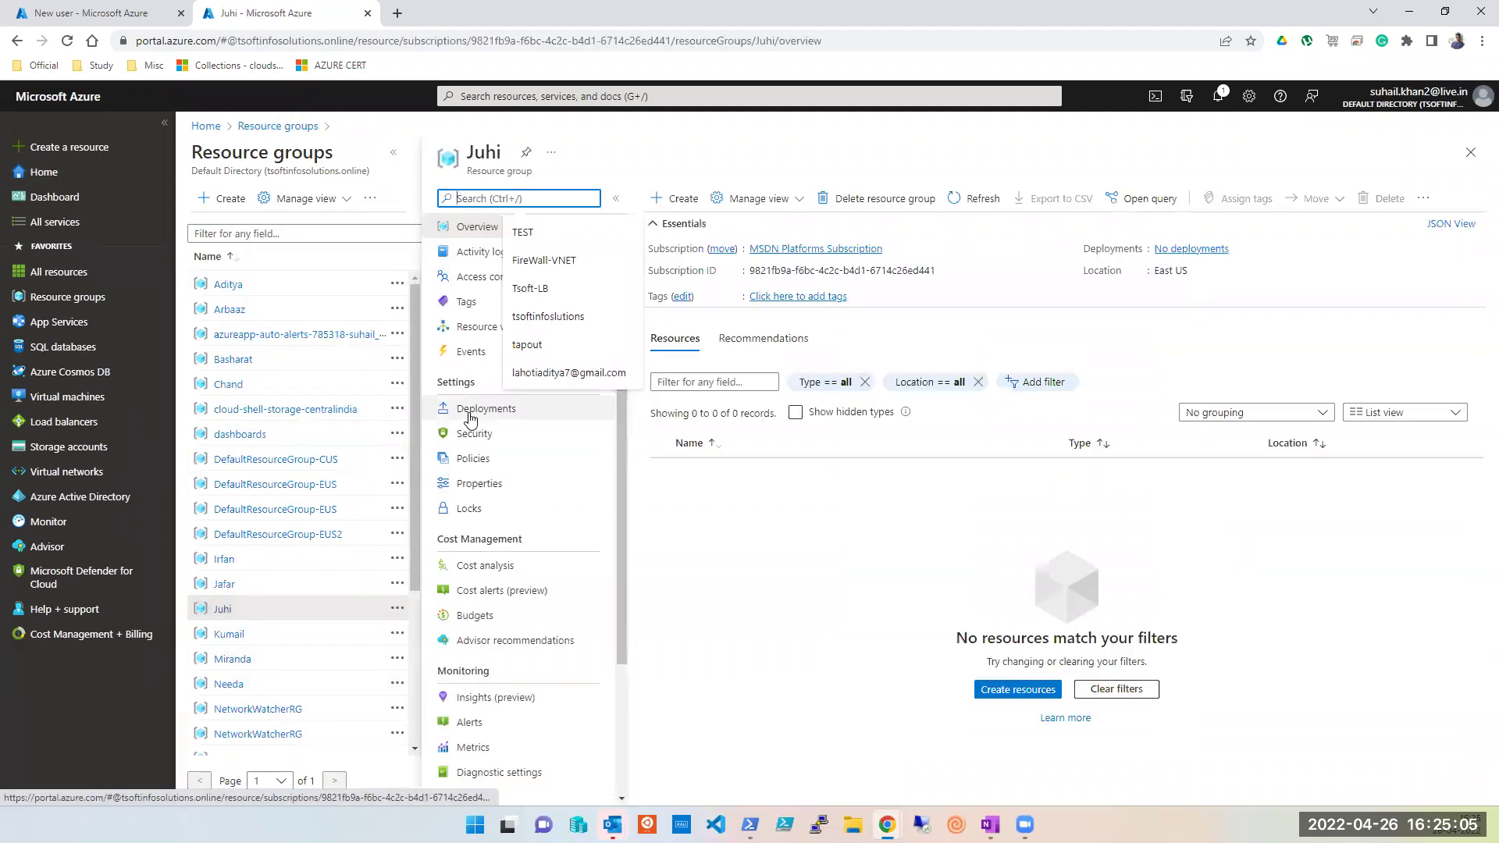
Open the MSDN Platforms Subscription's Access control (IAM) page from Subscriptions.
click(599, 96)
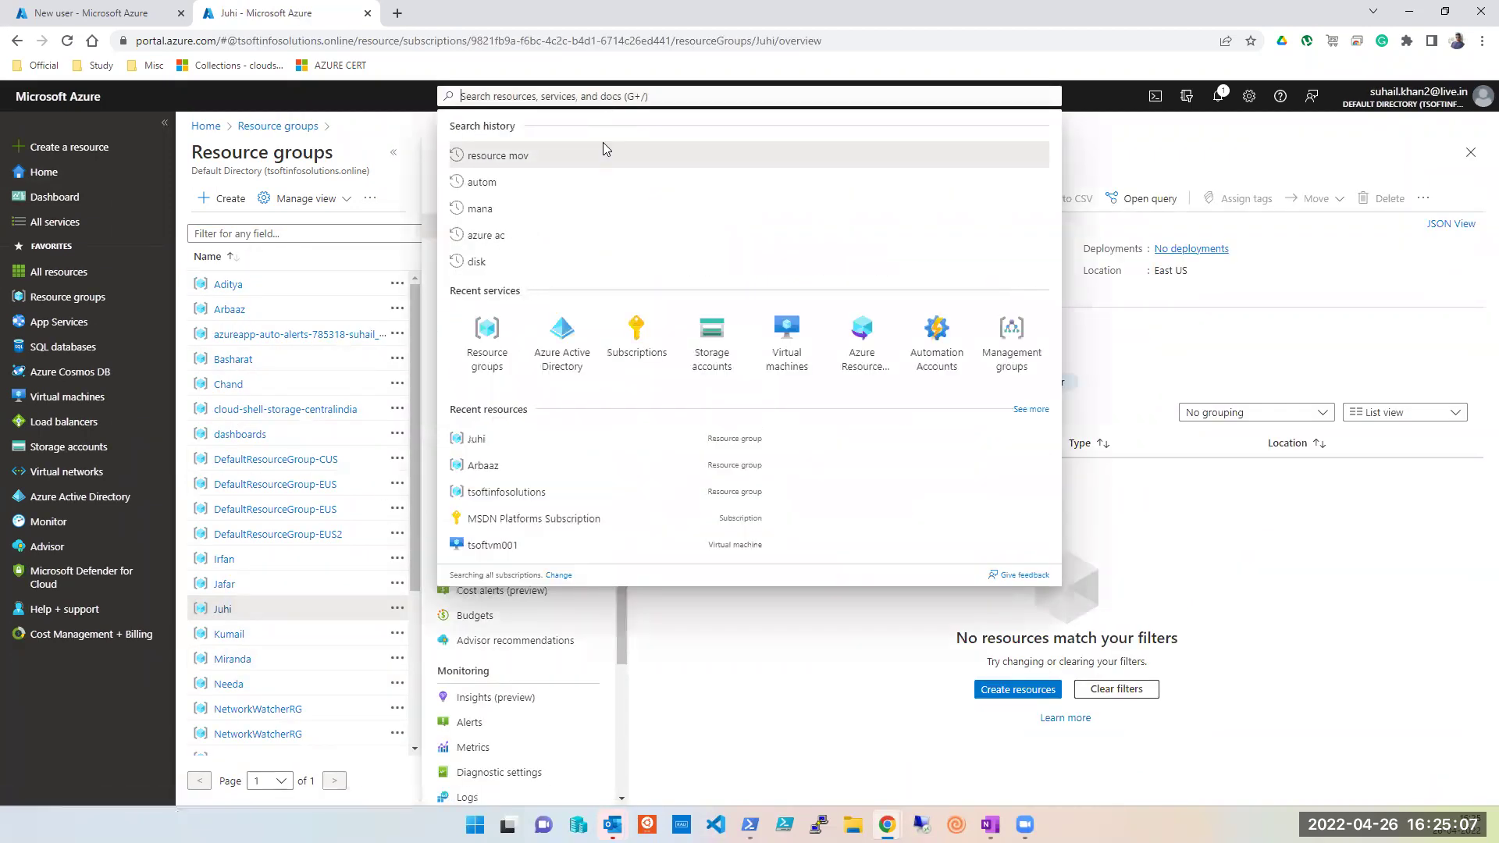
click(627, 341)
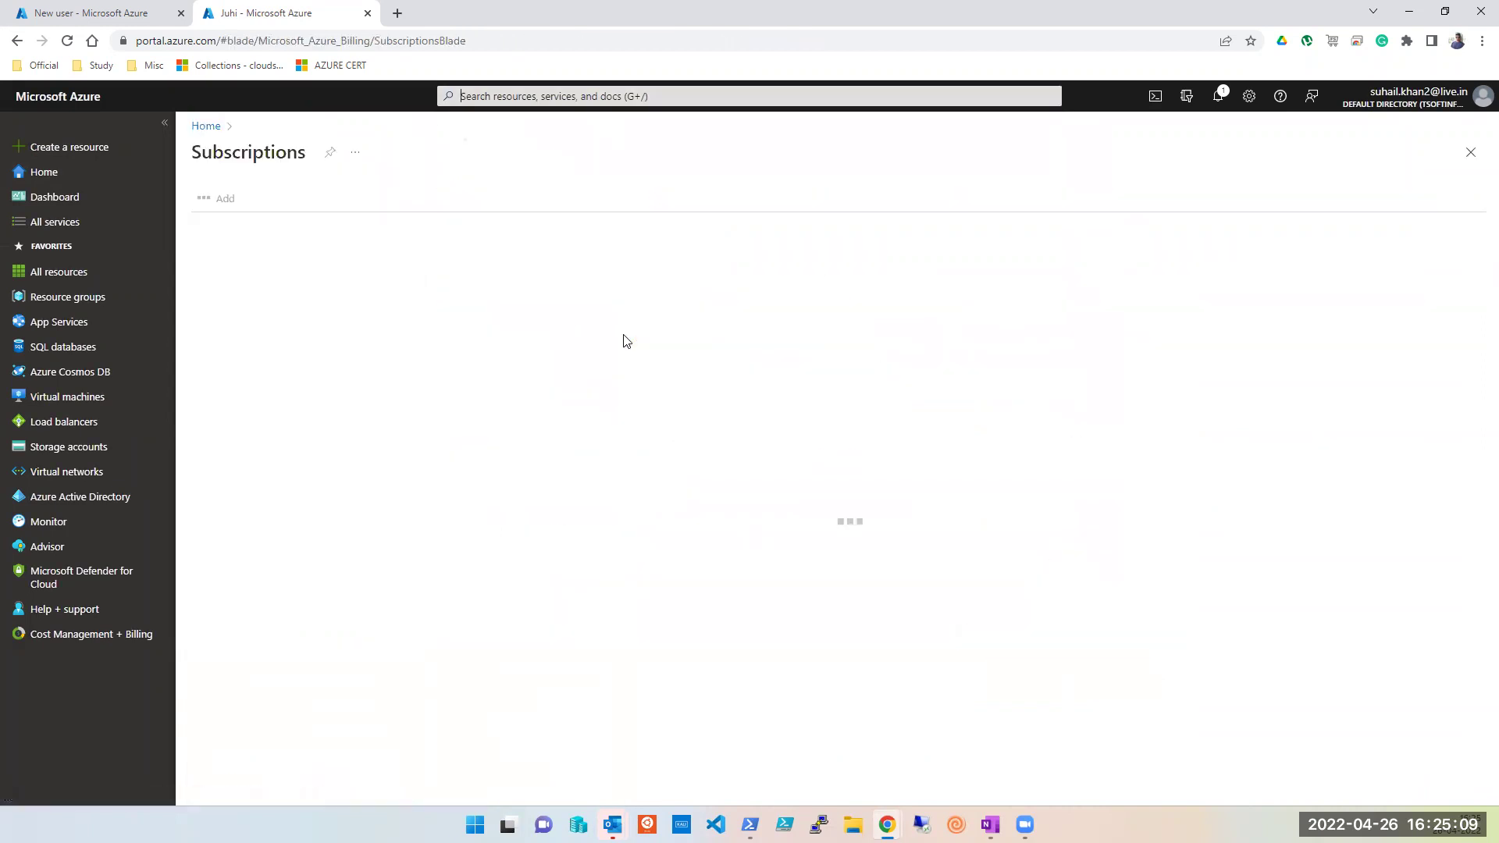
click(249, 313)
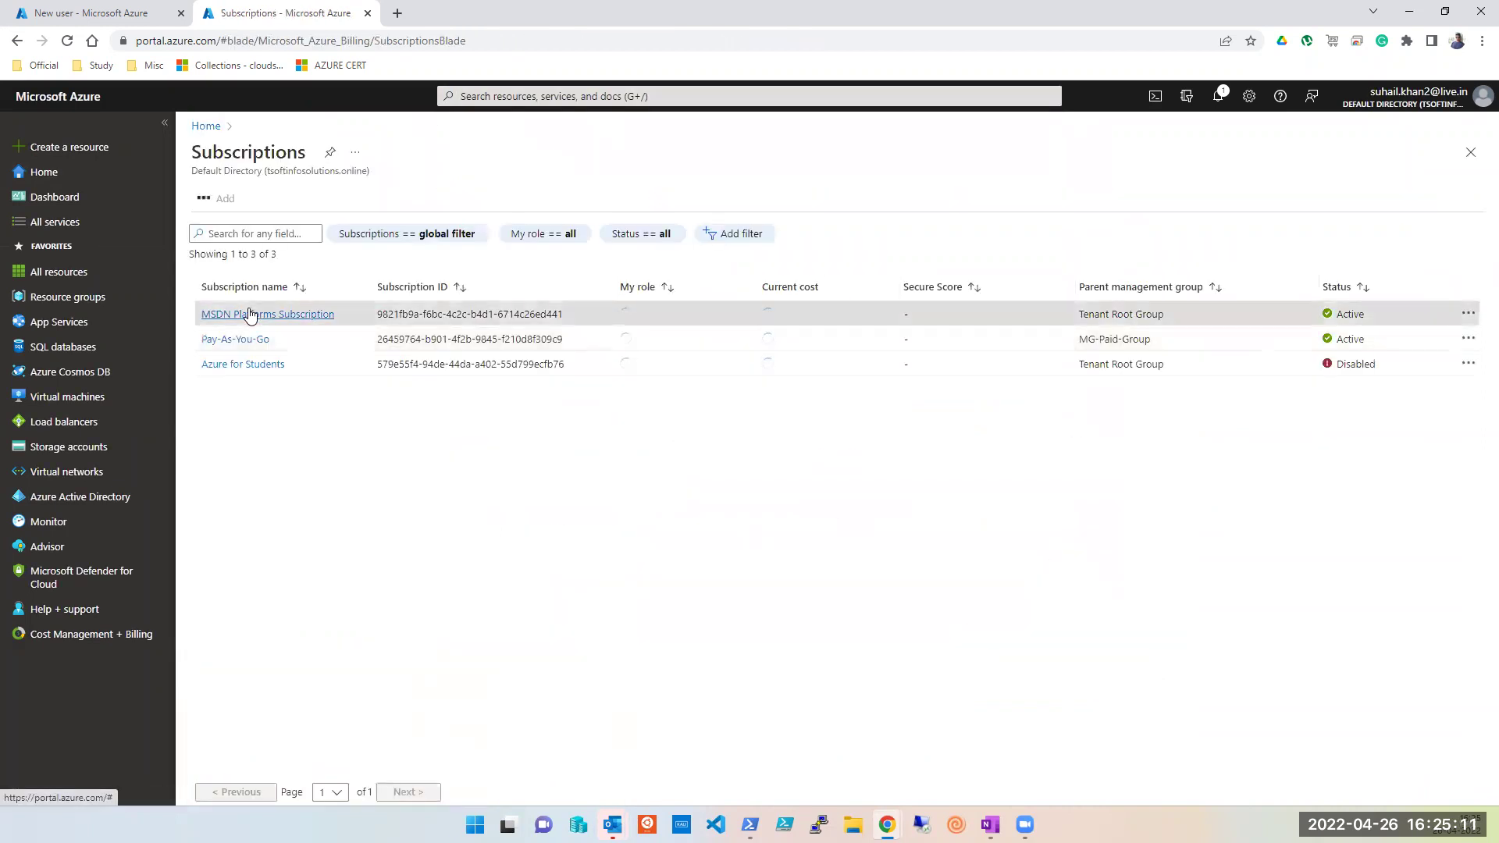
click(464, 278)
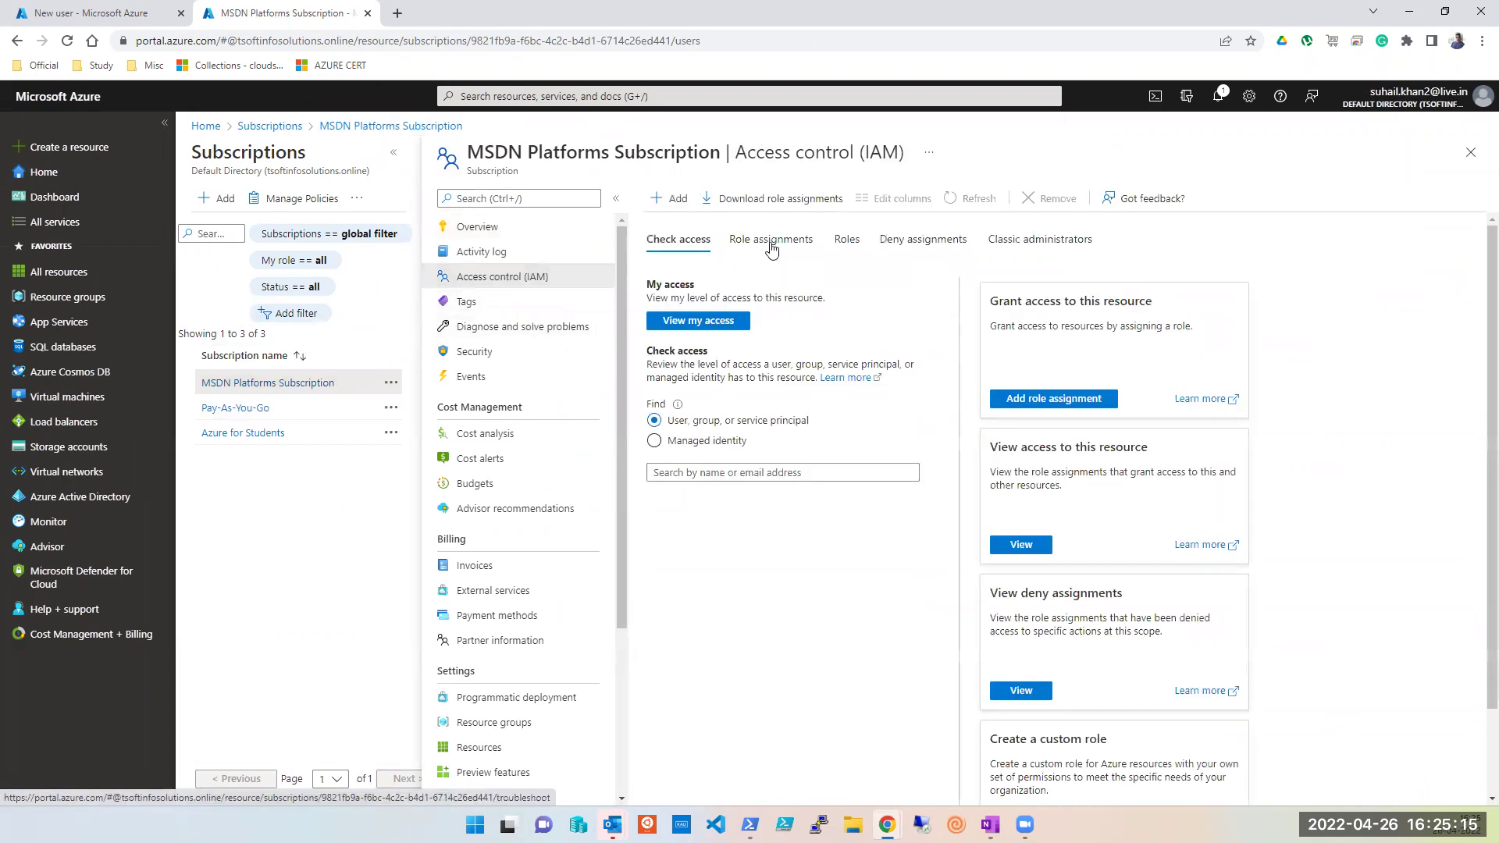
Begin a Reader role assignment, then discard it and collapse the Subscriptions blade.
click(677, 199)
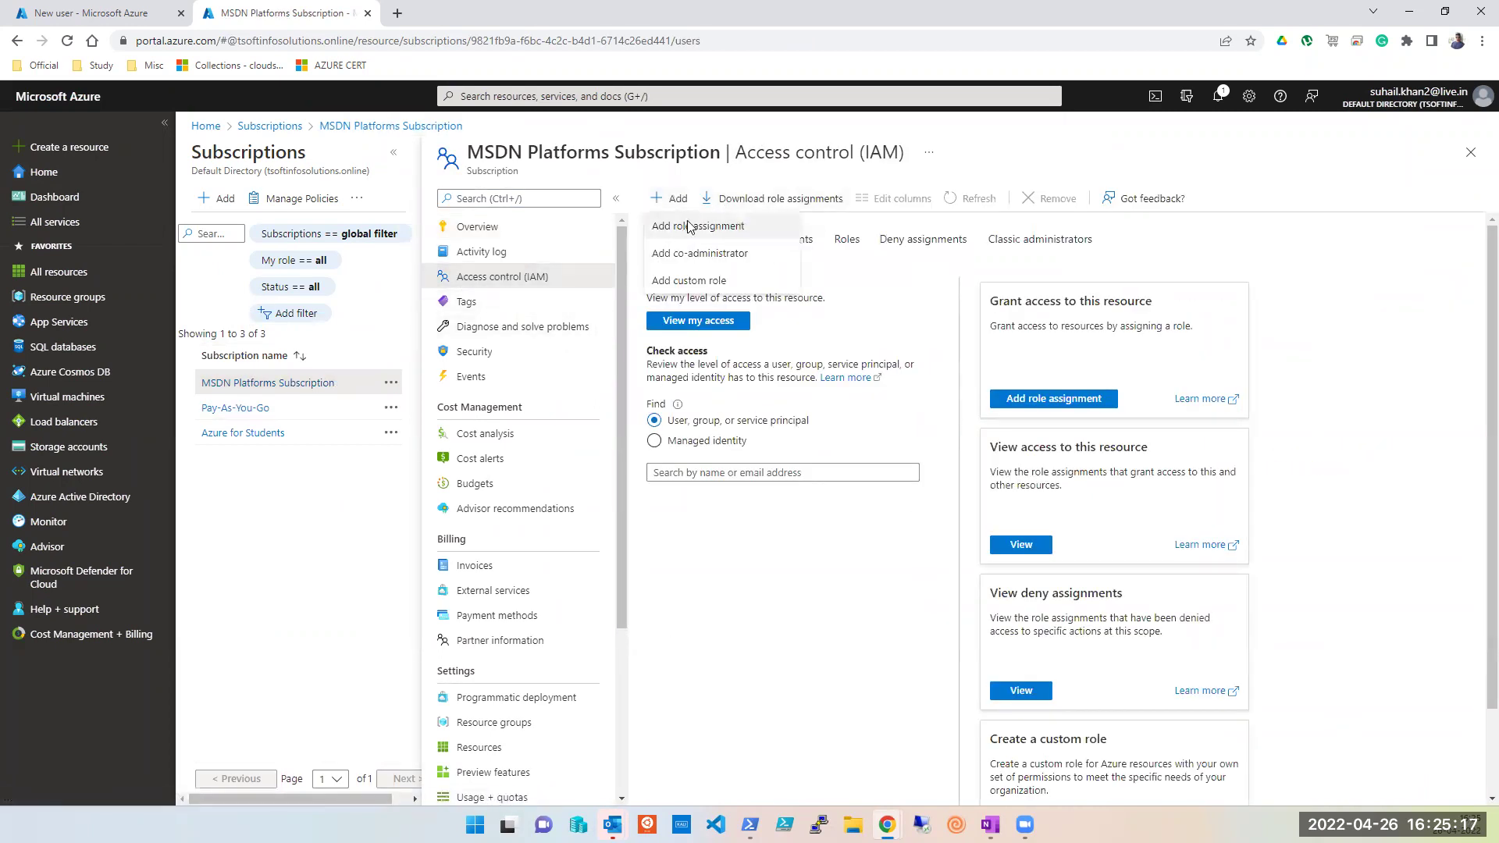
click(687, 225)
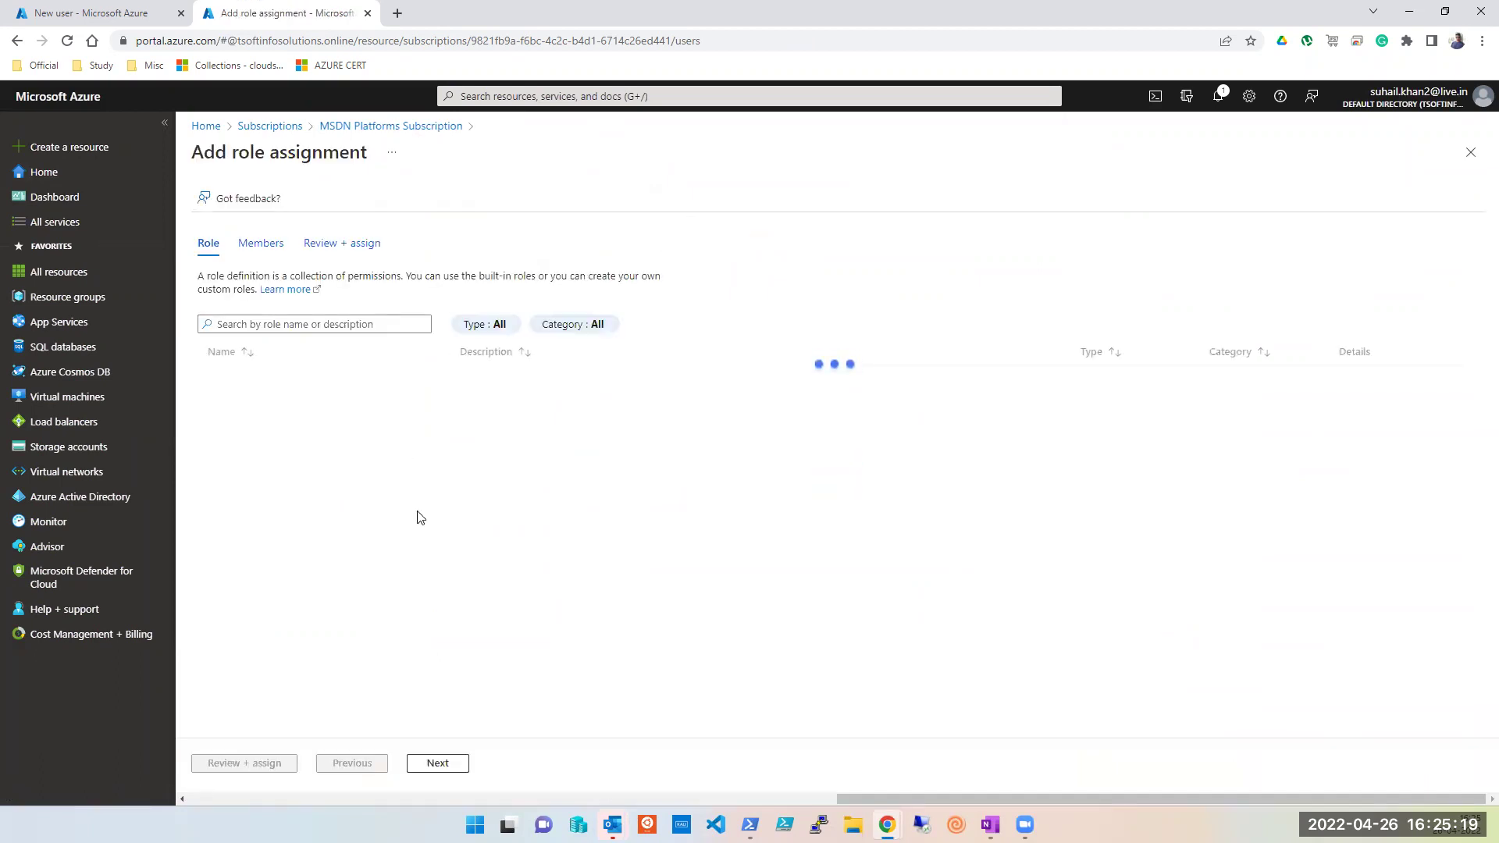
click(215, 430)
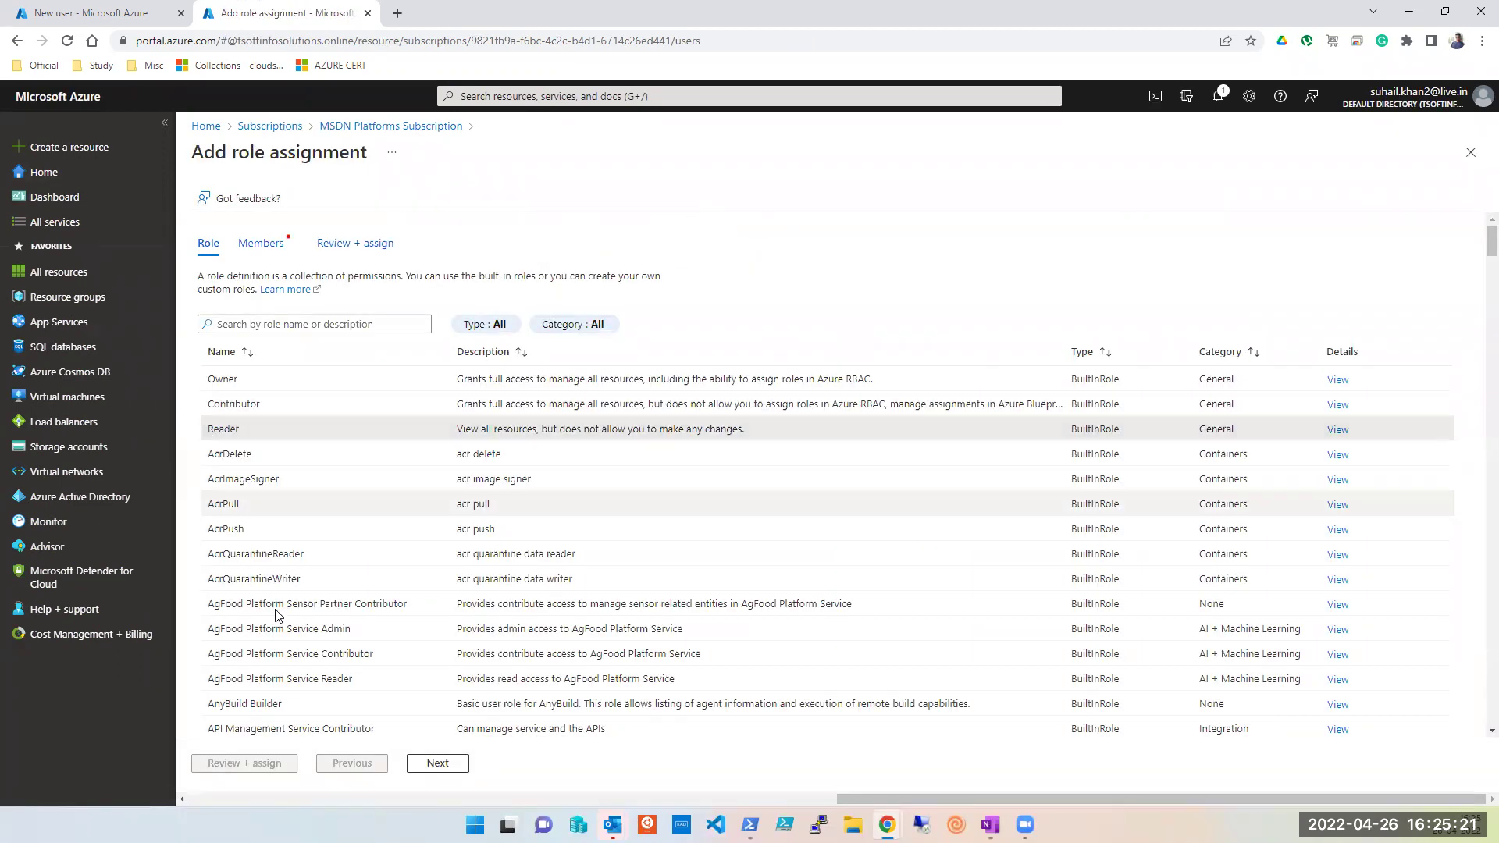
click(437, 763)
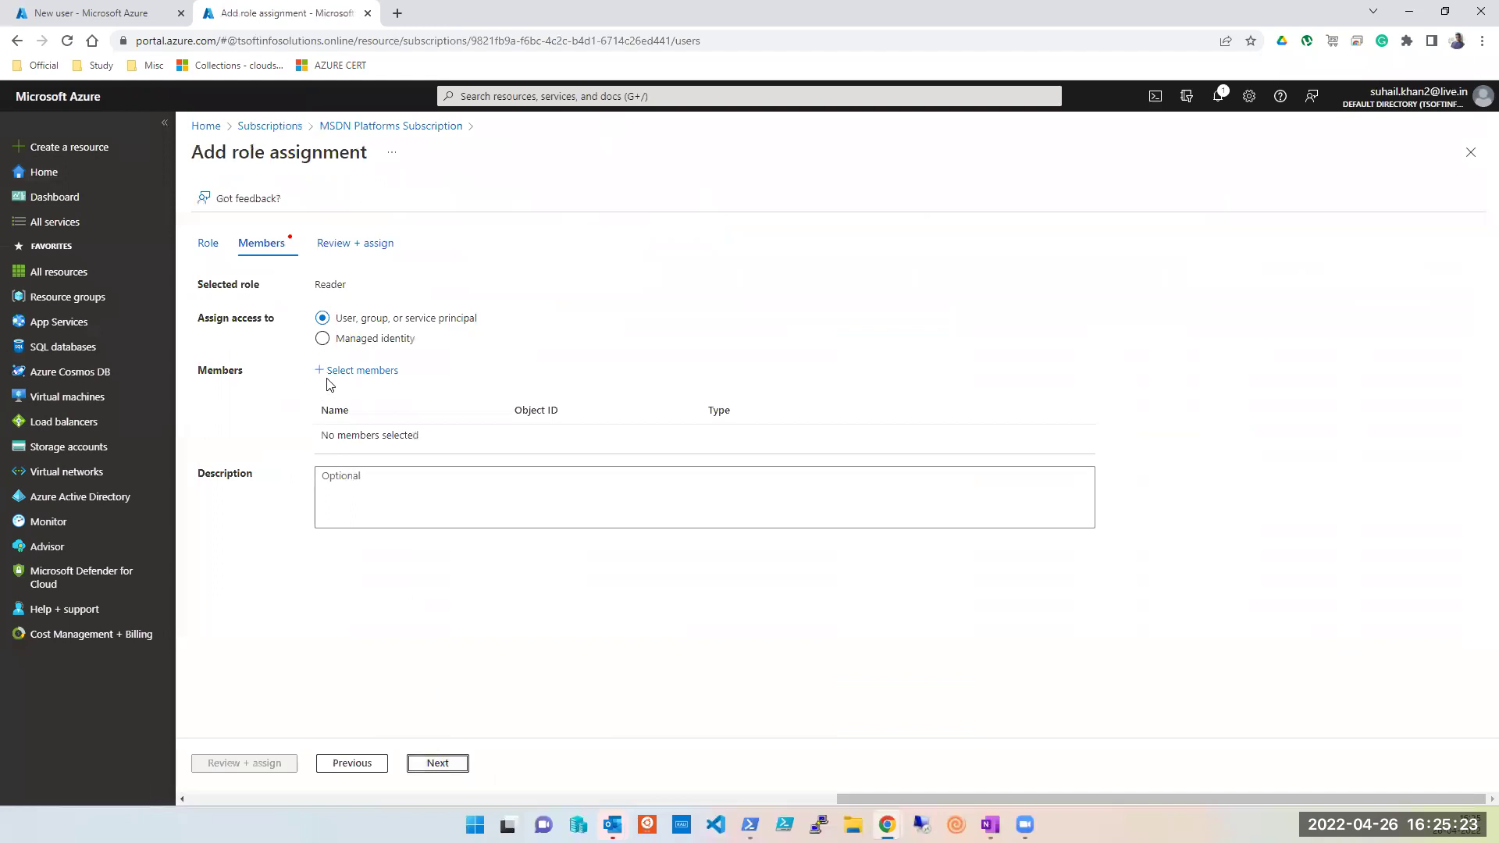
click(1469, 159)
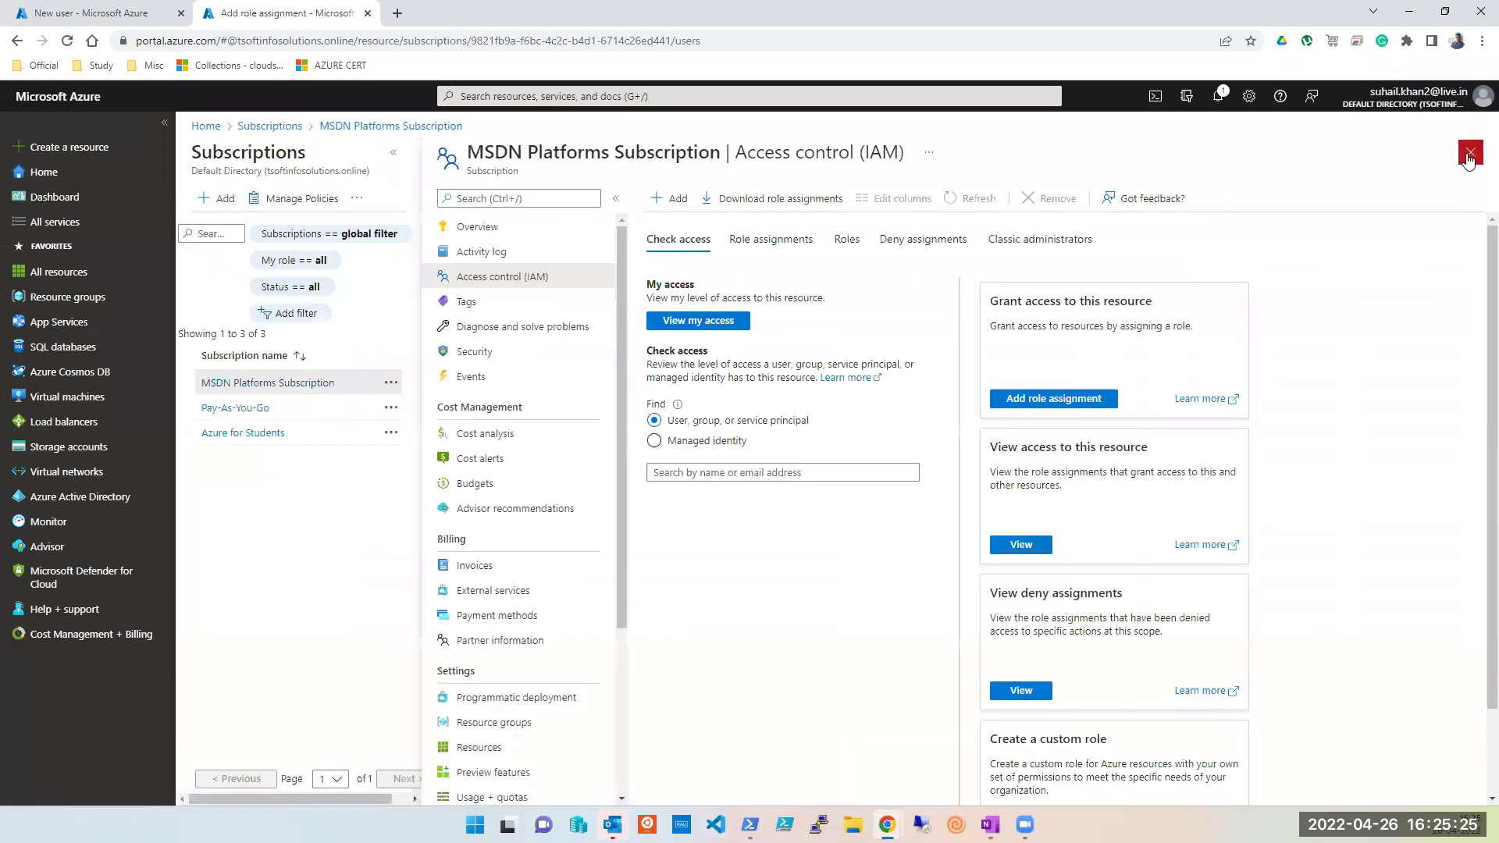
click(396, 156)
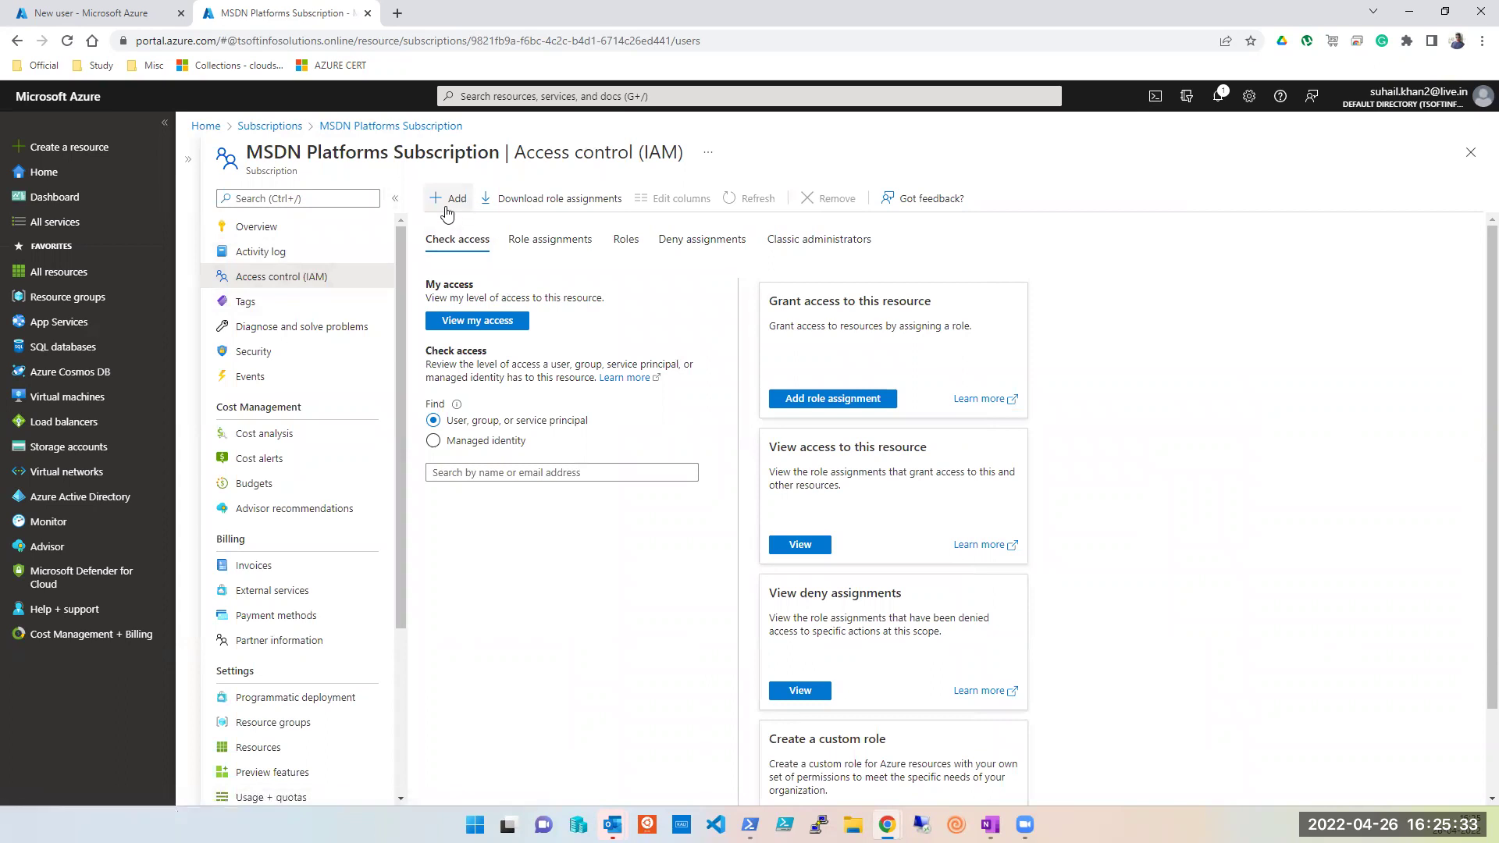
Filter the subscription's role assignments by 'azure', revealing two groups with inherited Reader.
click(544, 244)
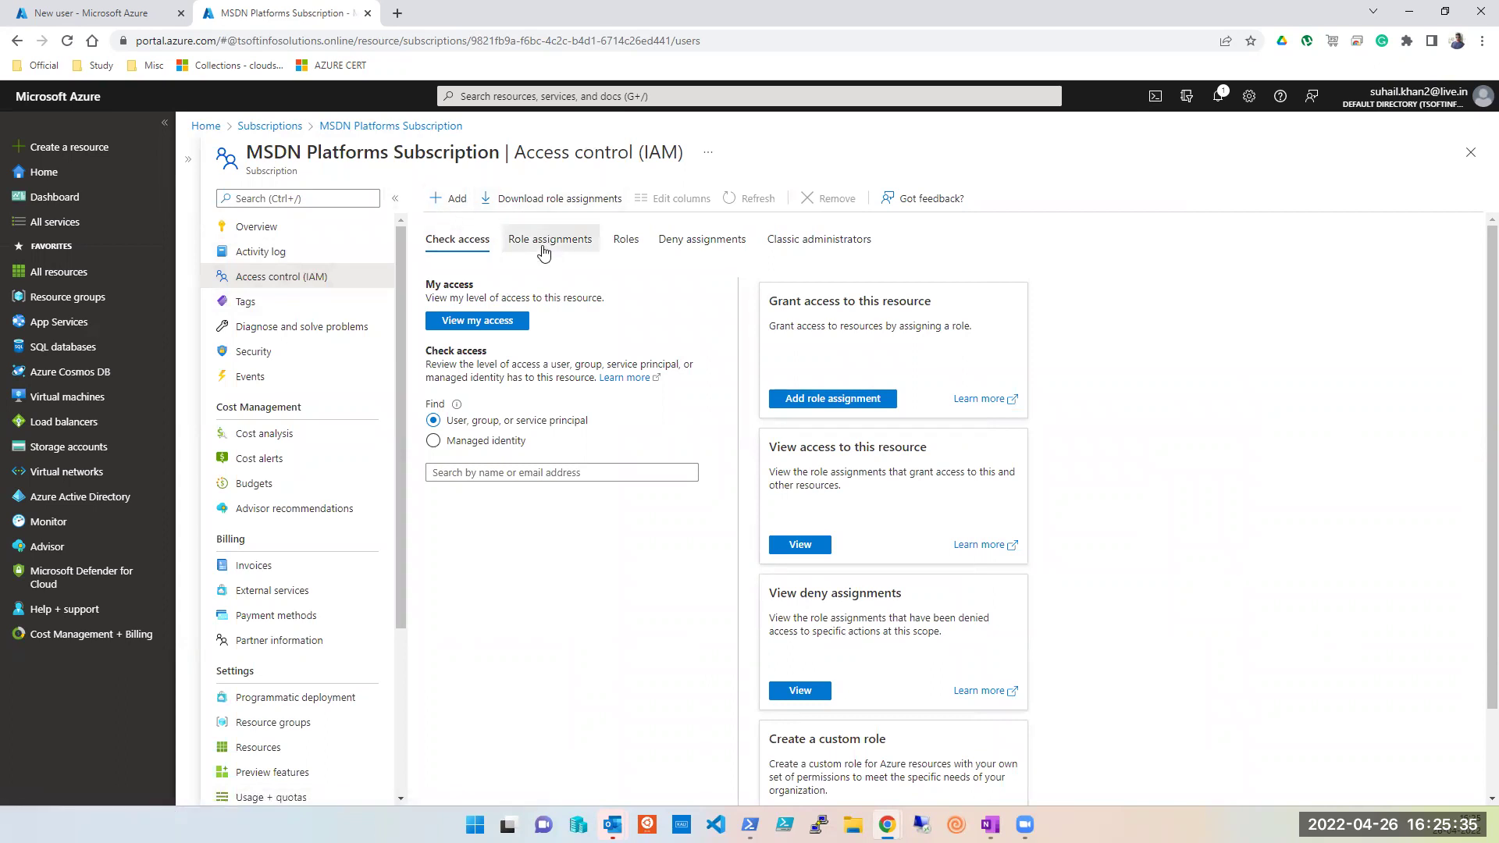
click(530, 343)
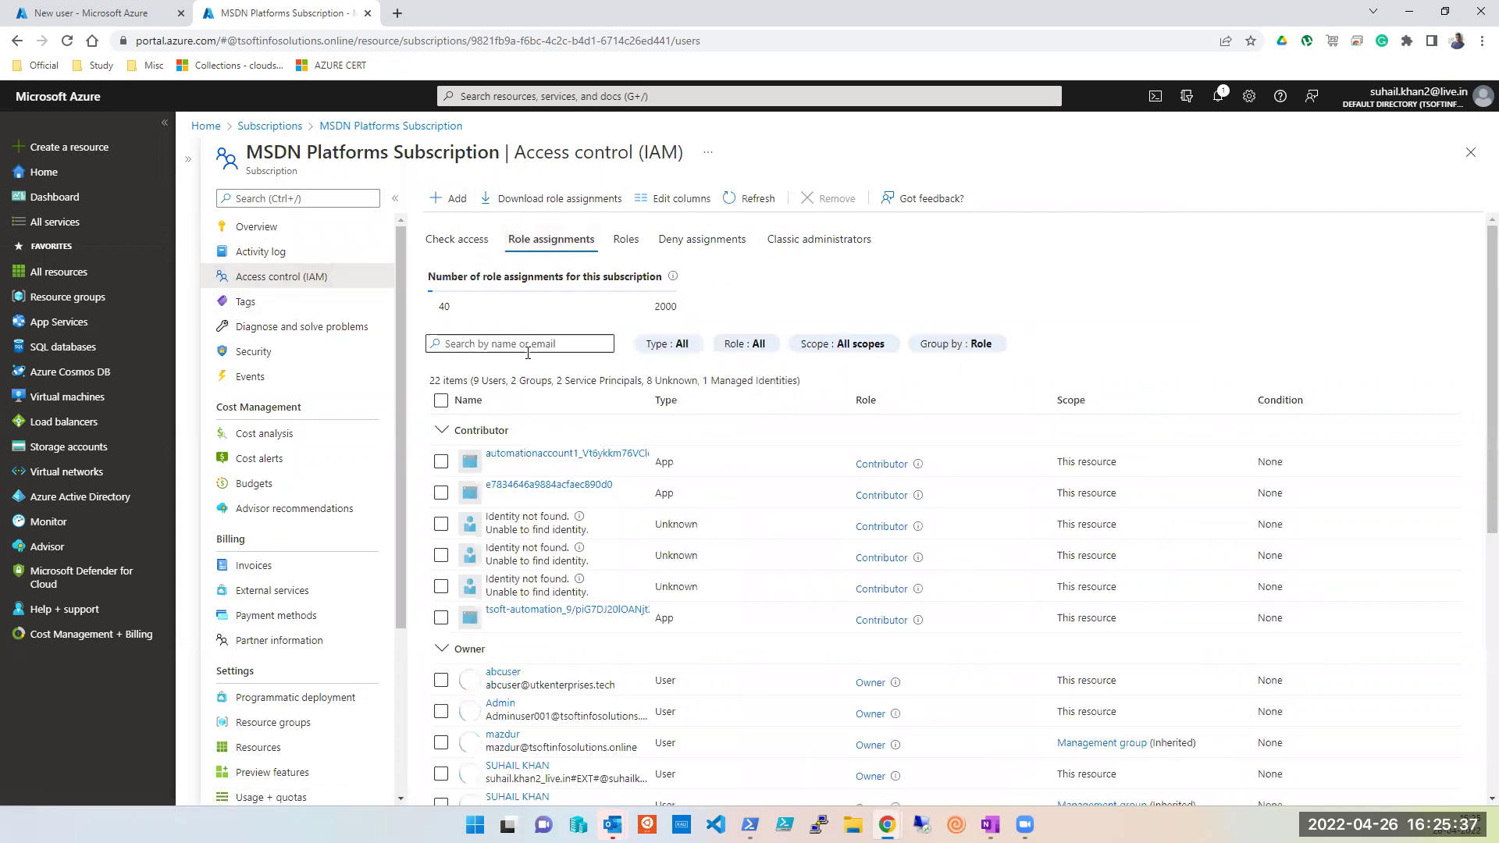
text(azure)
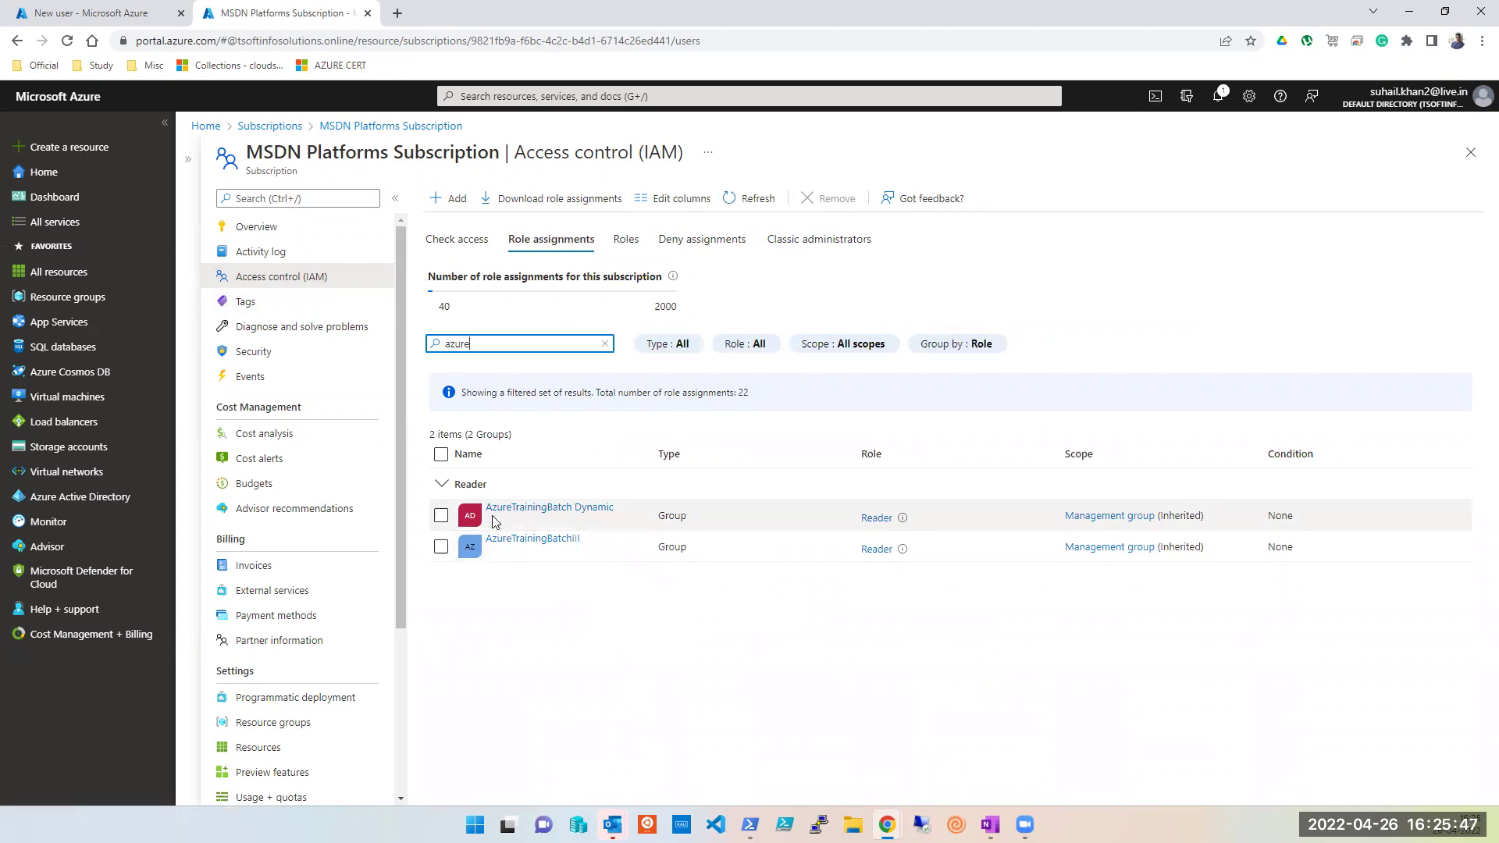
click(677, 98)
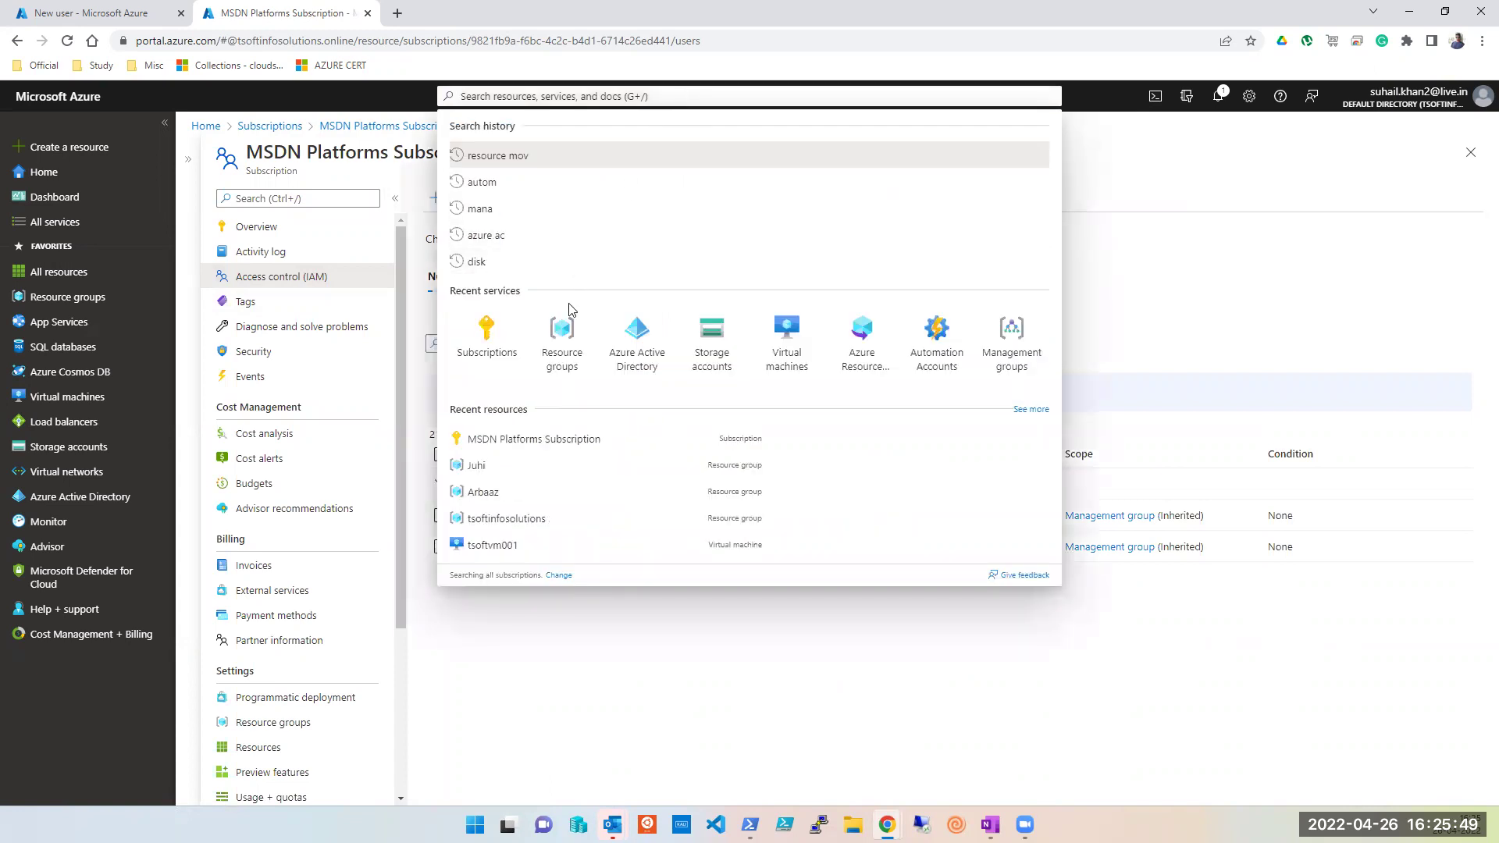
Find the AzureTrainingBatchIII group in Azure AD Groups by searching 'azure', then return to the New user tab.
click(661, 359)
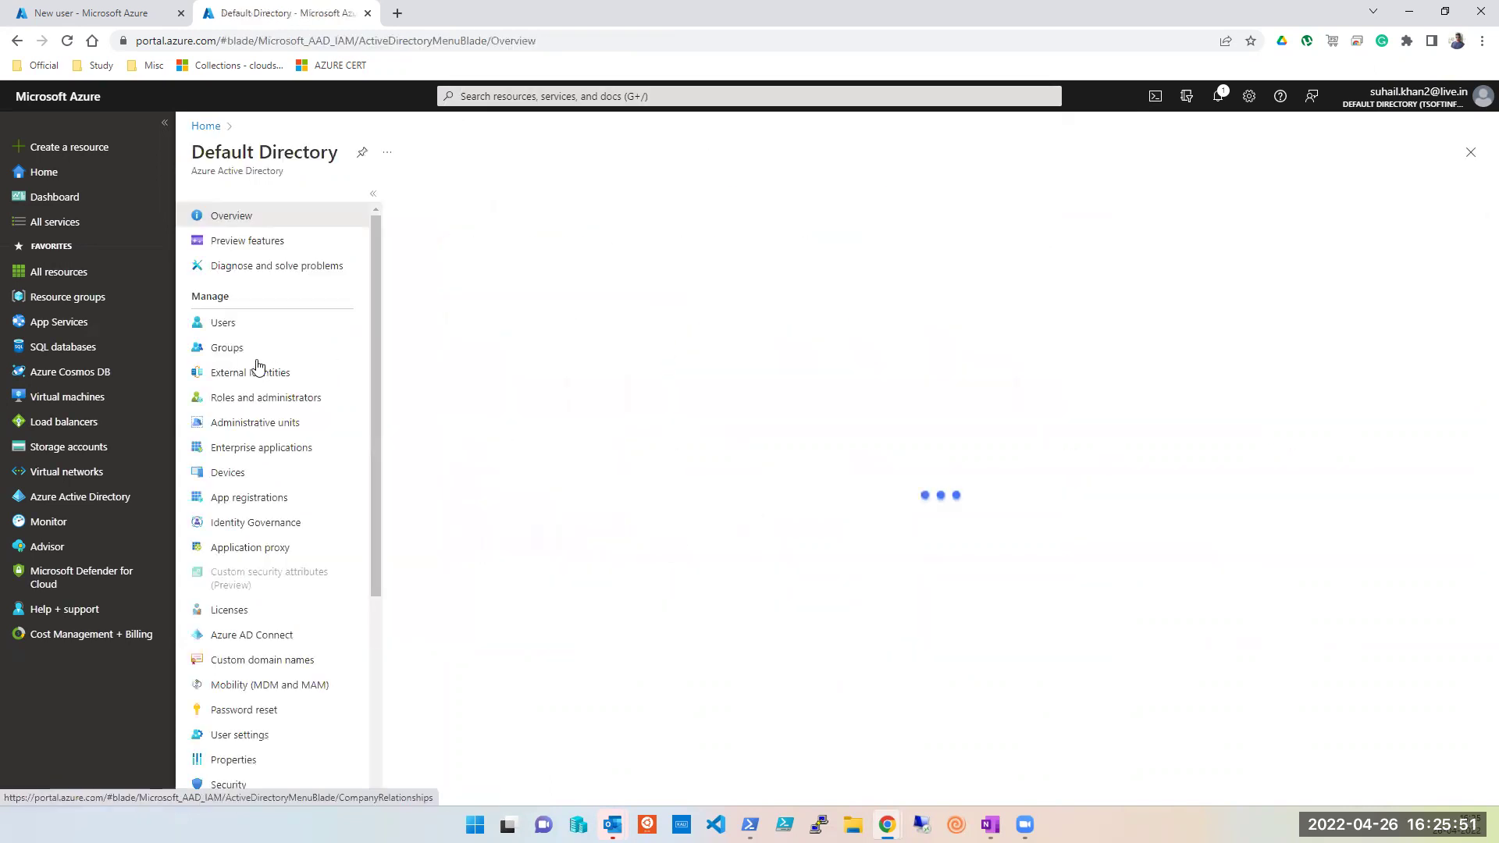
click(237, 351)
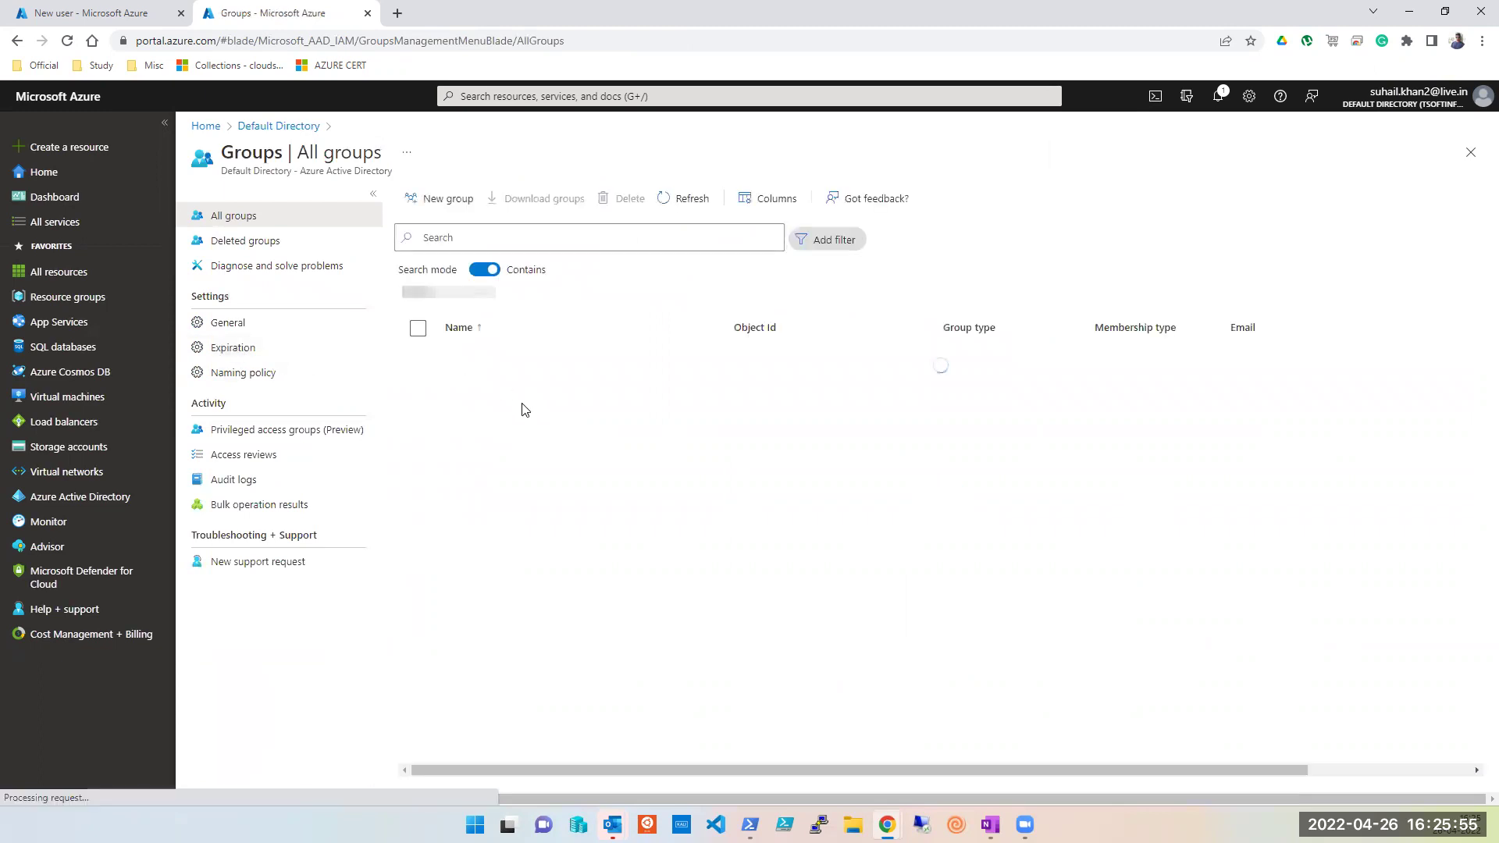
click(556, 236)
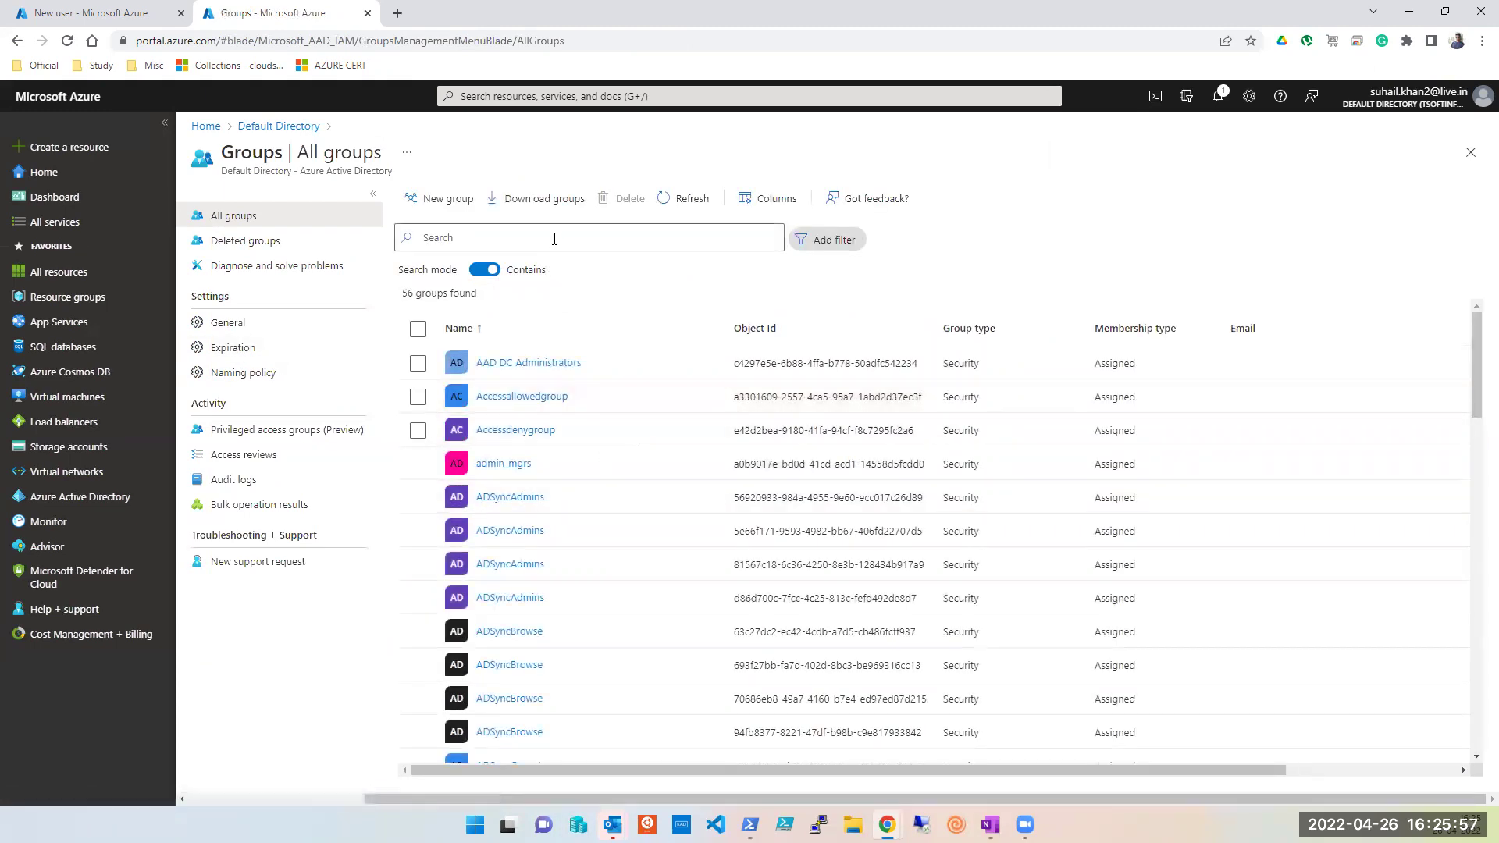
text(azure)
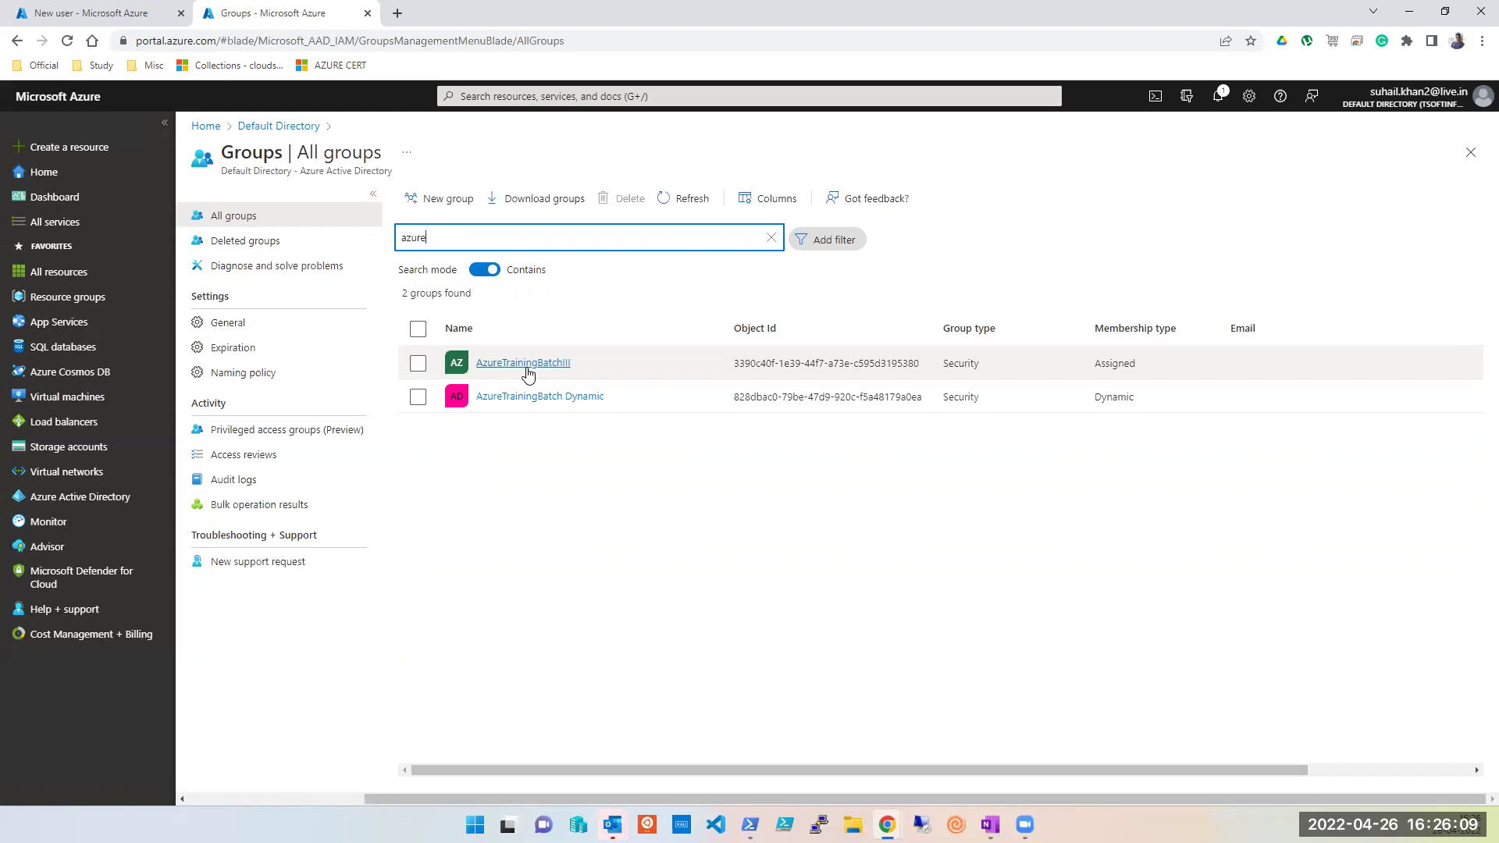
click(528, 374)
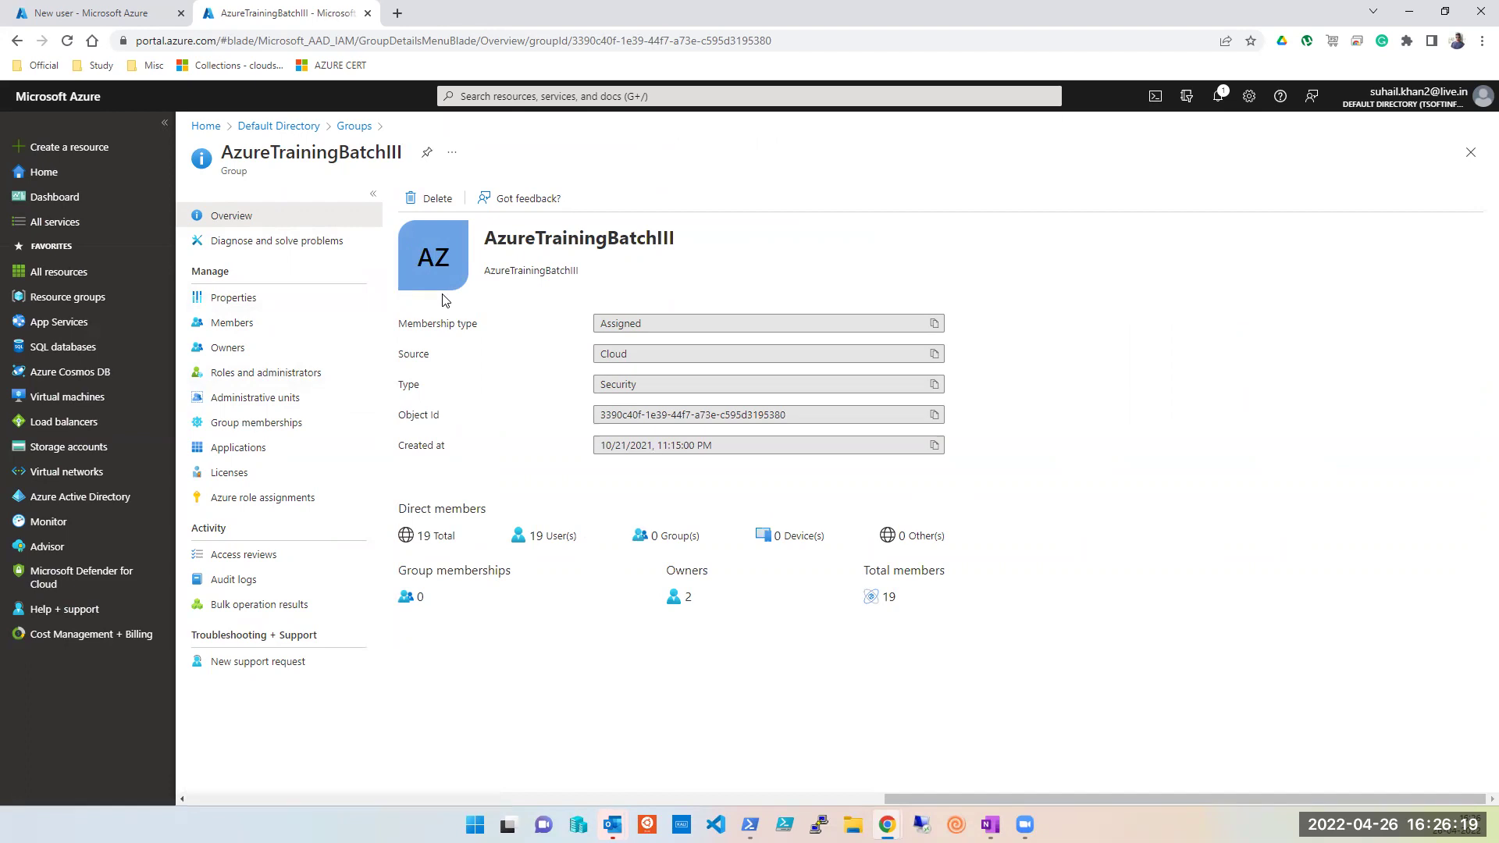
click(104, 16)
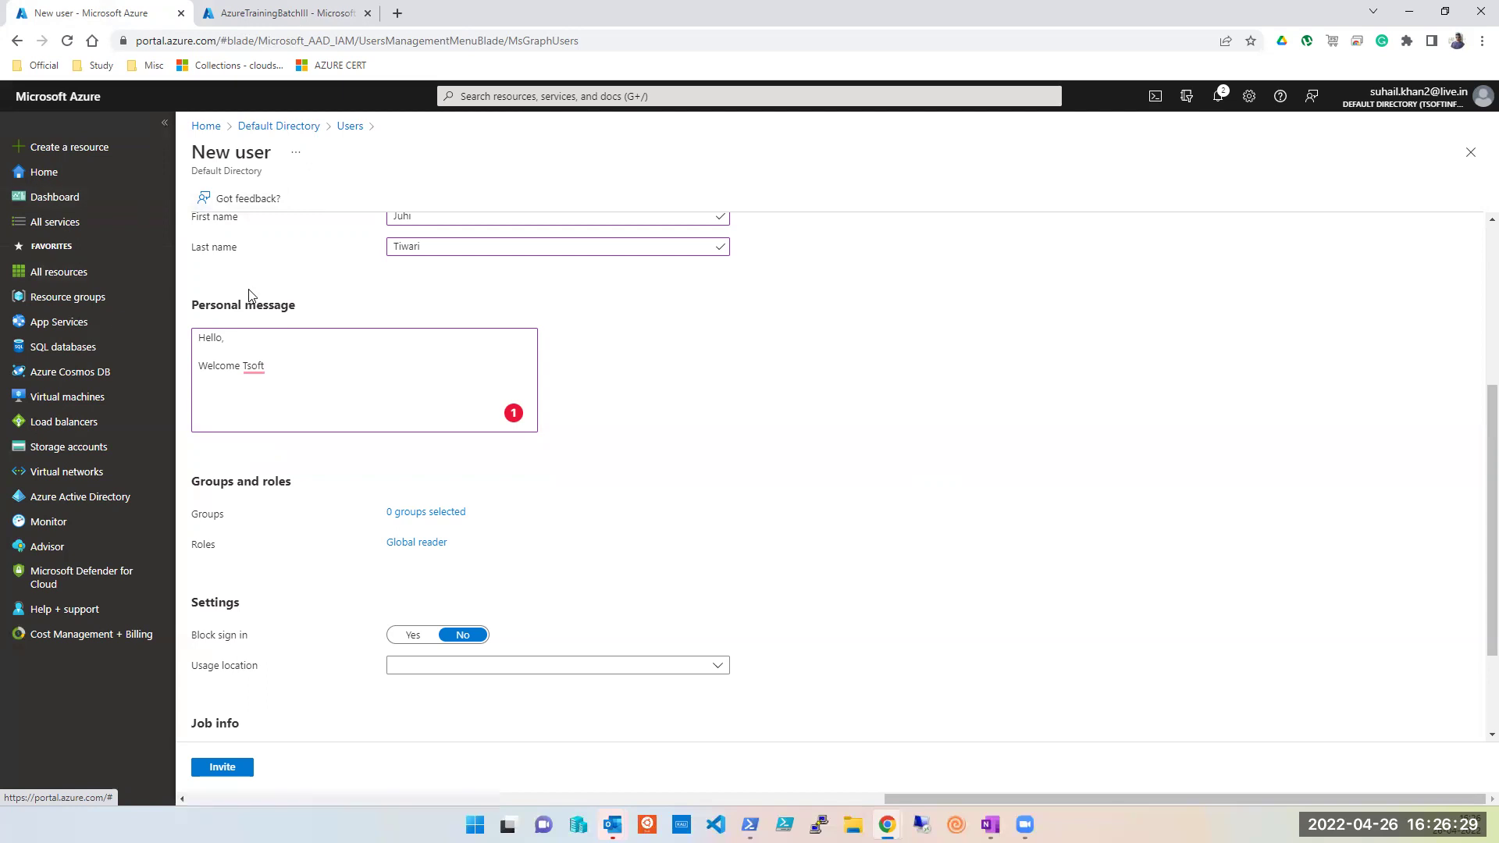
Search 'azure' and add the AzureTrainingBatchIII group to the new user's groups.
click(416, 518)
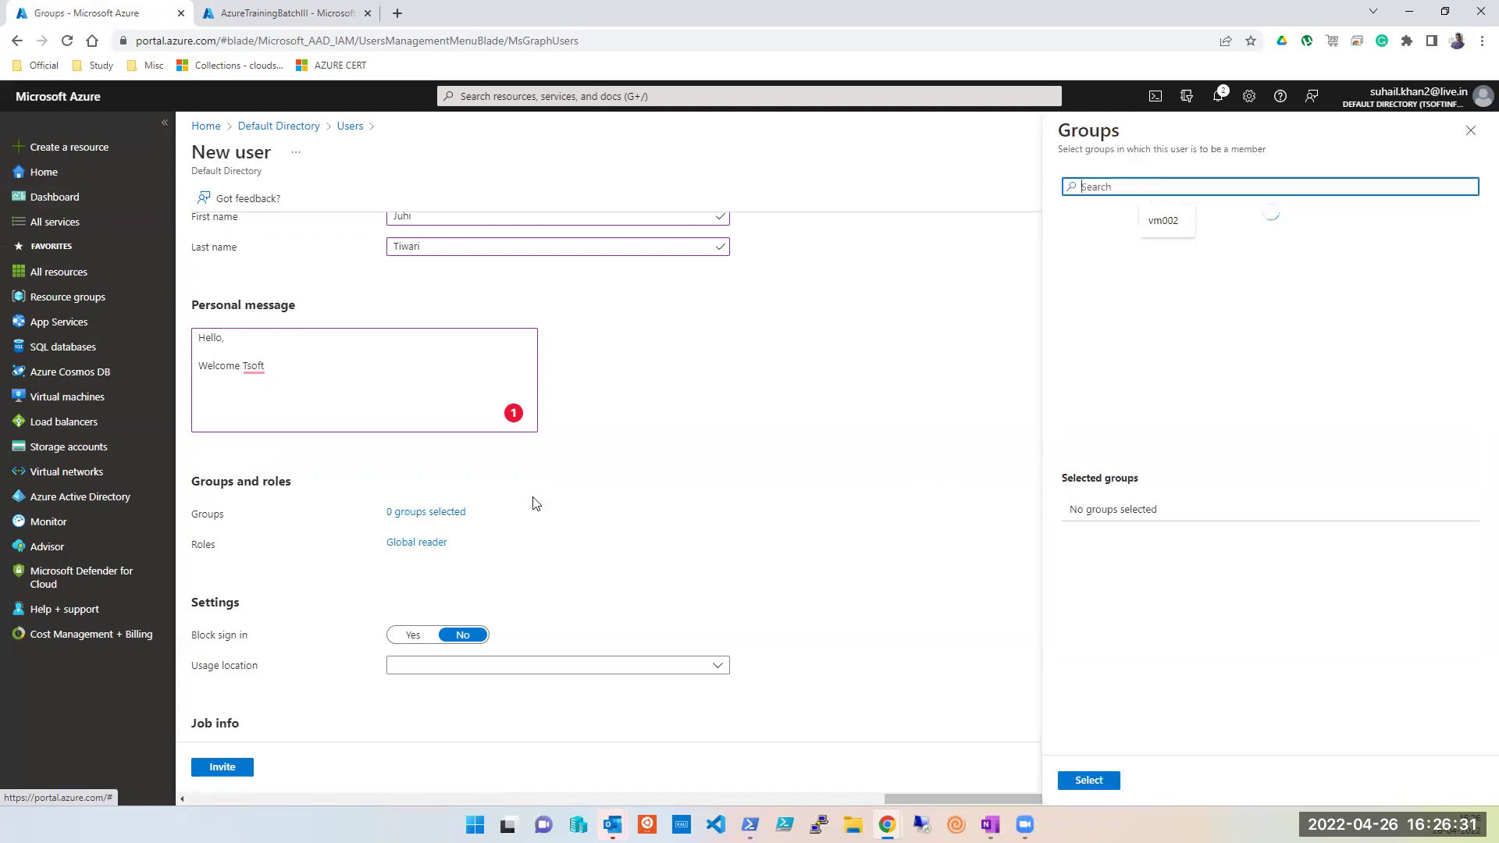
text(azure)
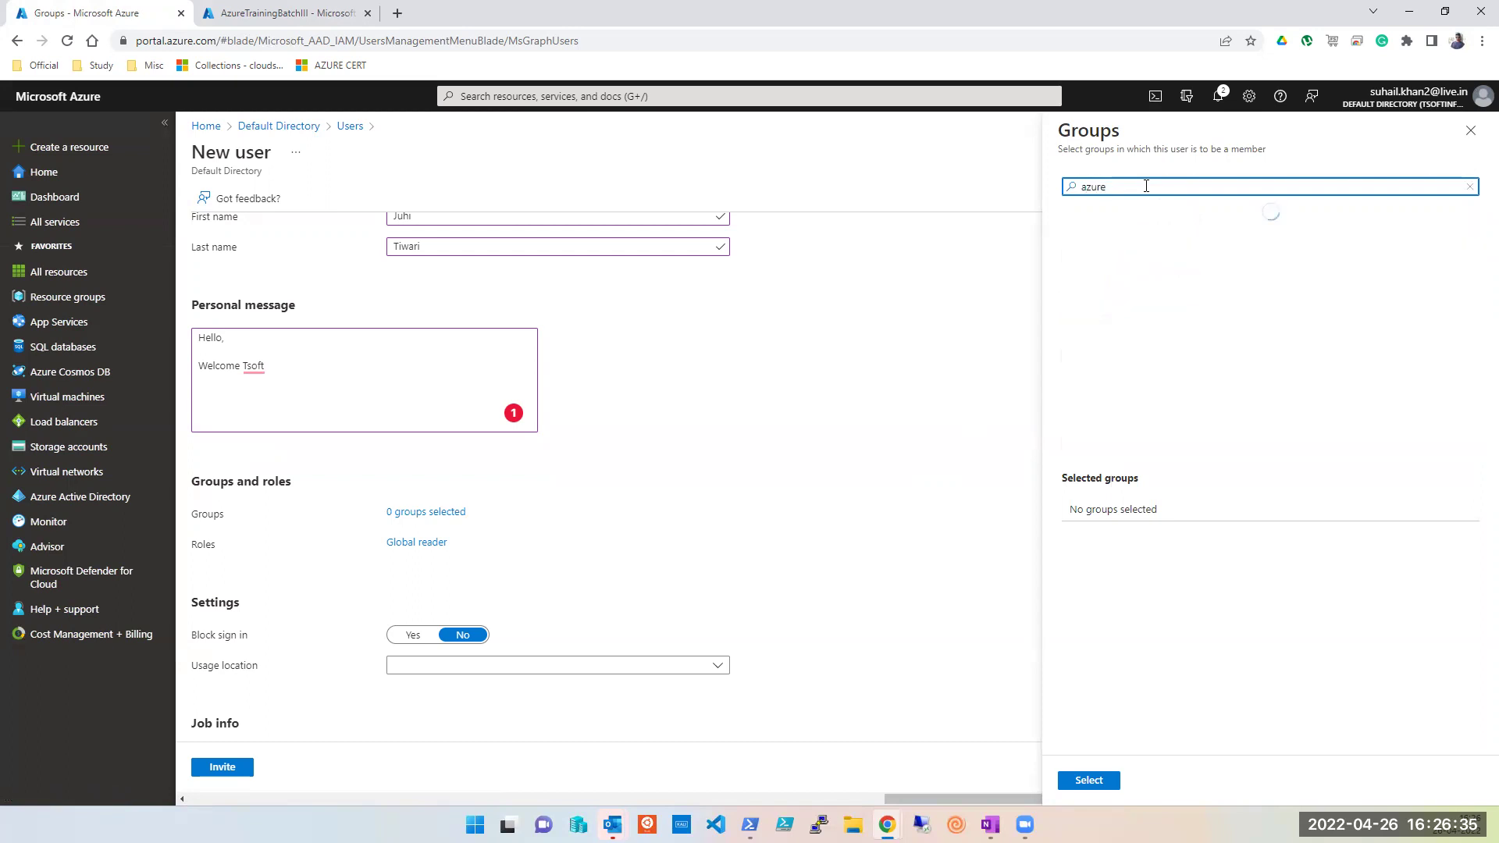
click(1152, 273)
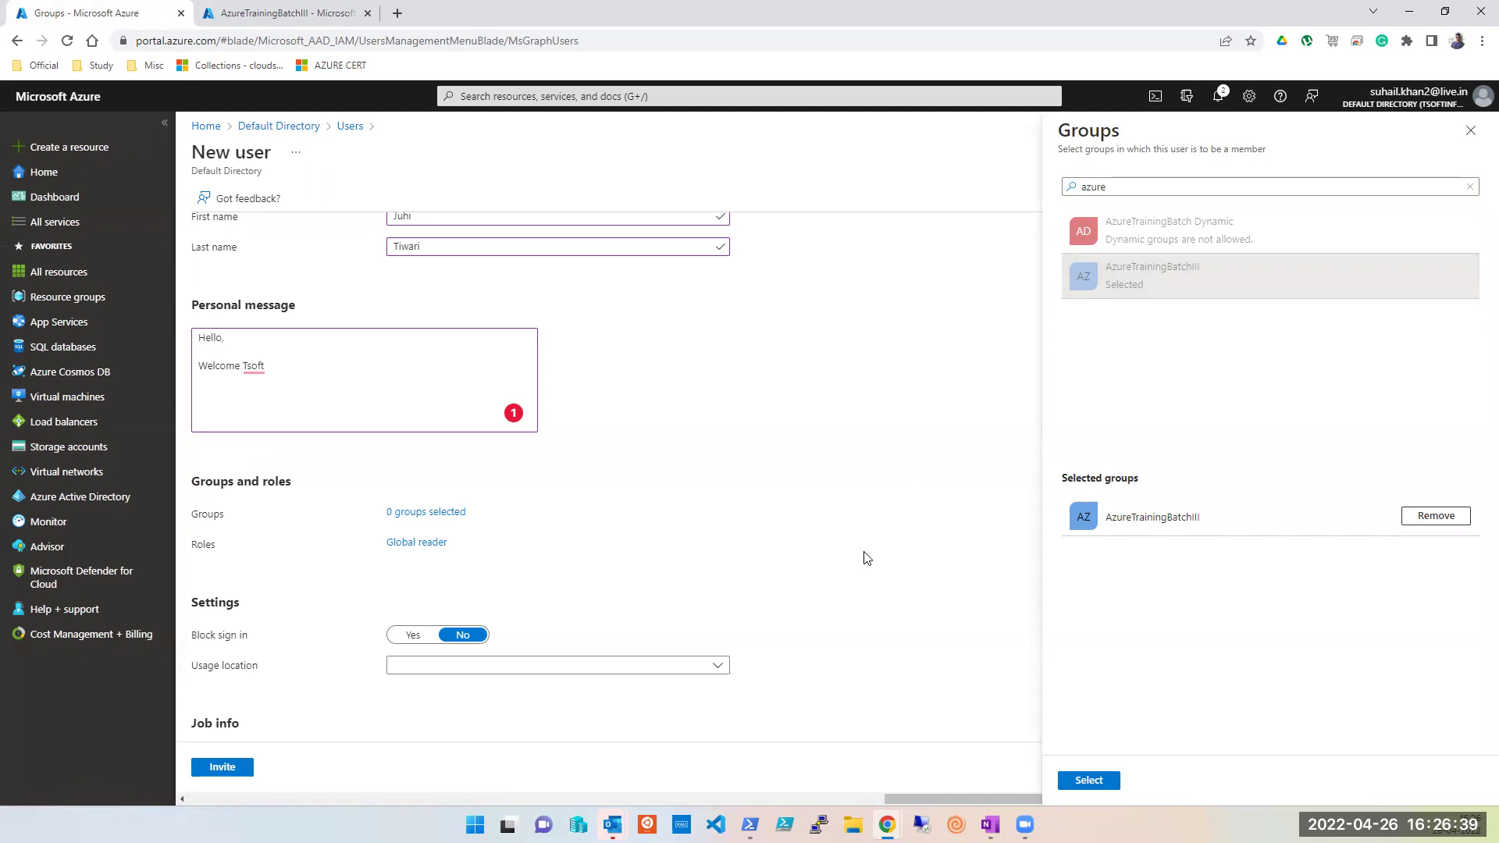
click(1088, 780)
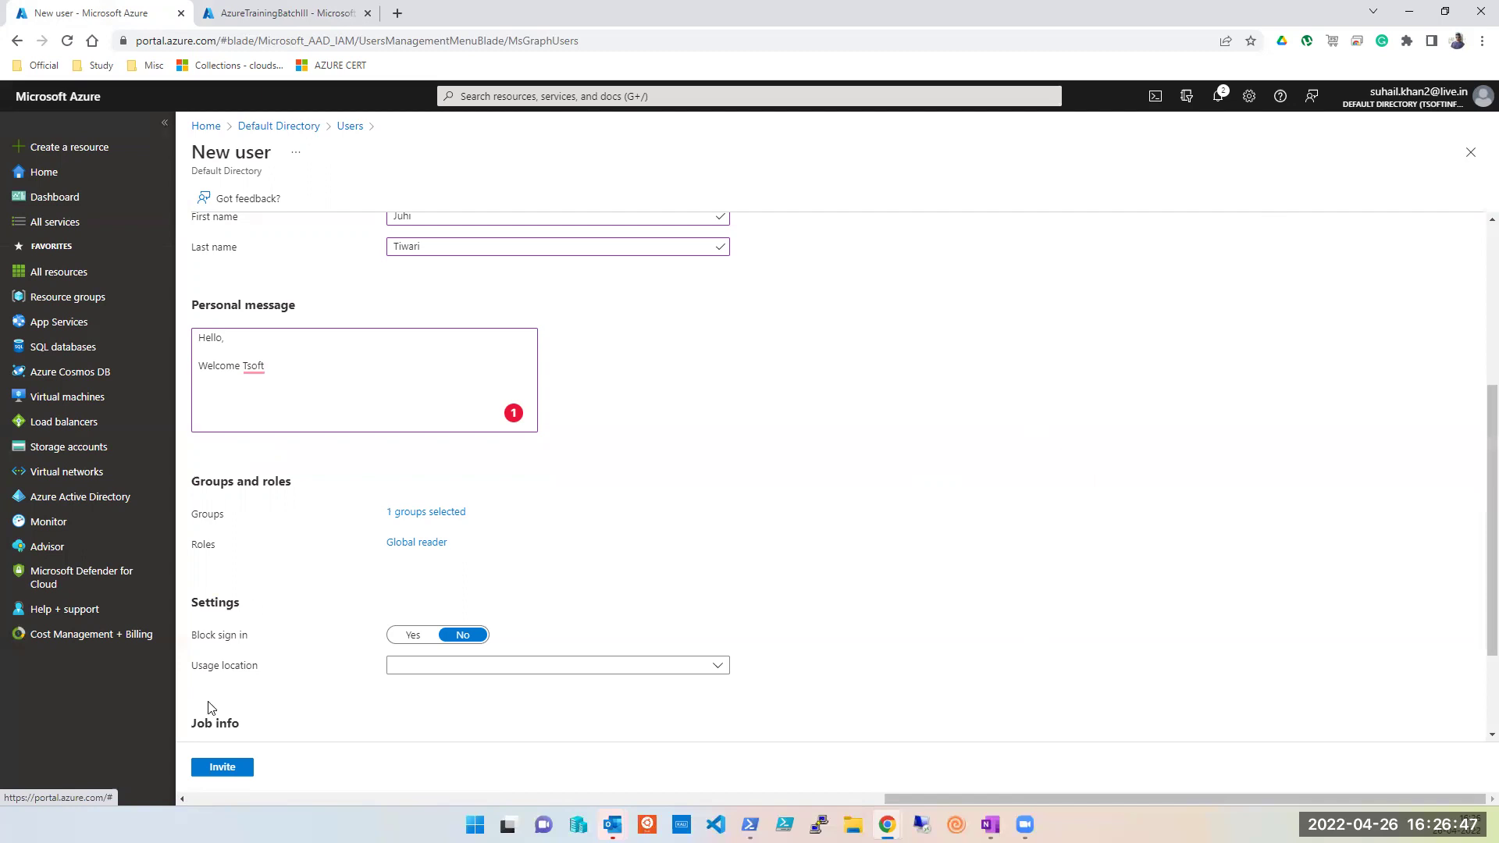
scroll(452, 602, down, 2)
scroll(437, 612, up, 4)
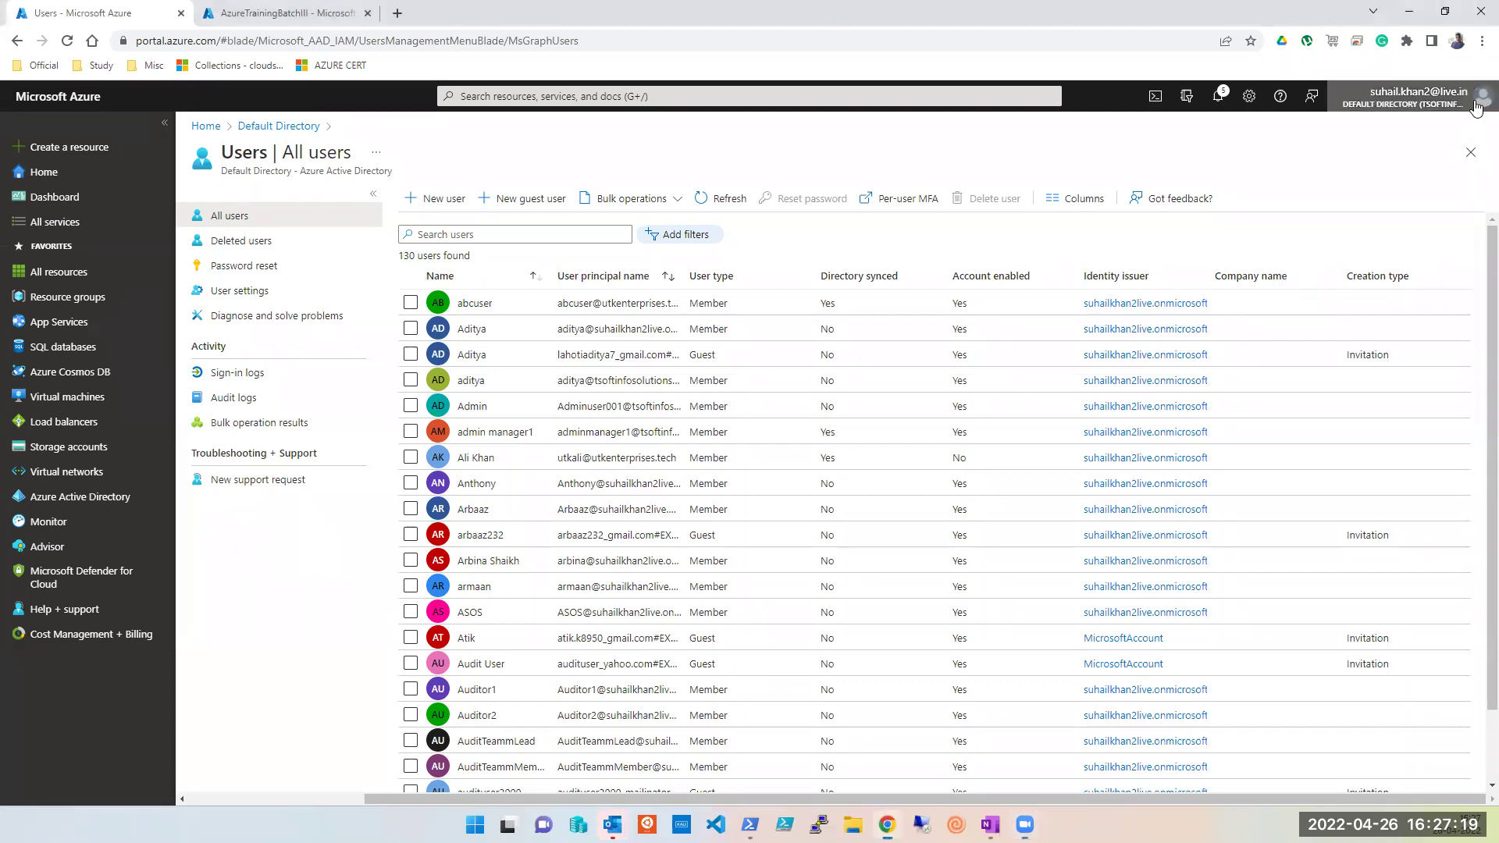
Switch the portal to the third Default Directory listed under All Directories.
click(1417, 98)
click(1382, 231)
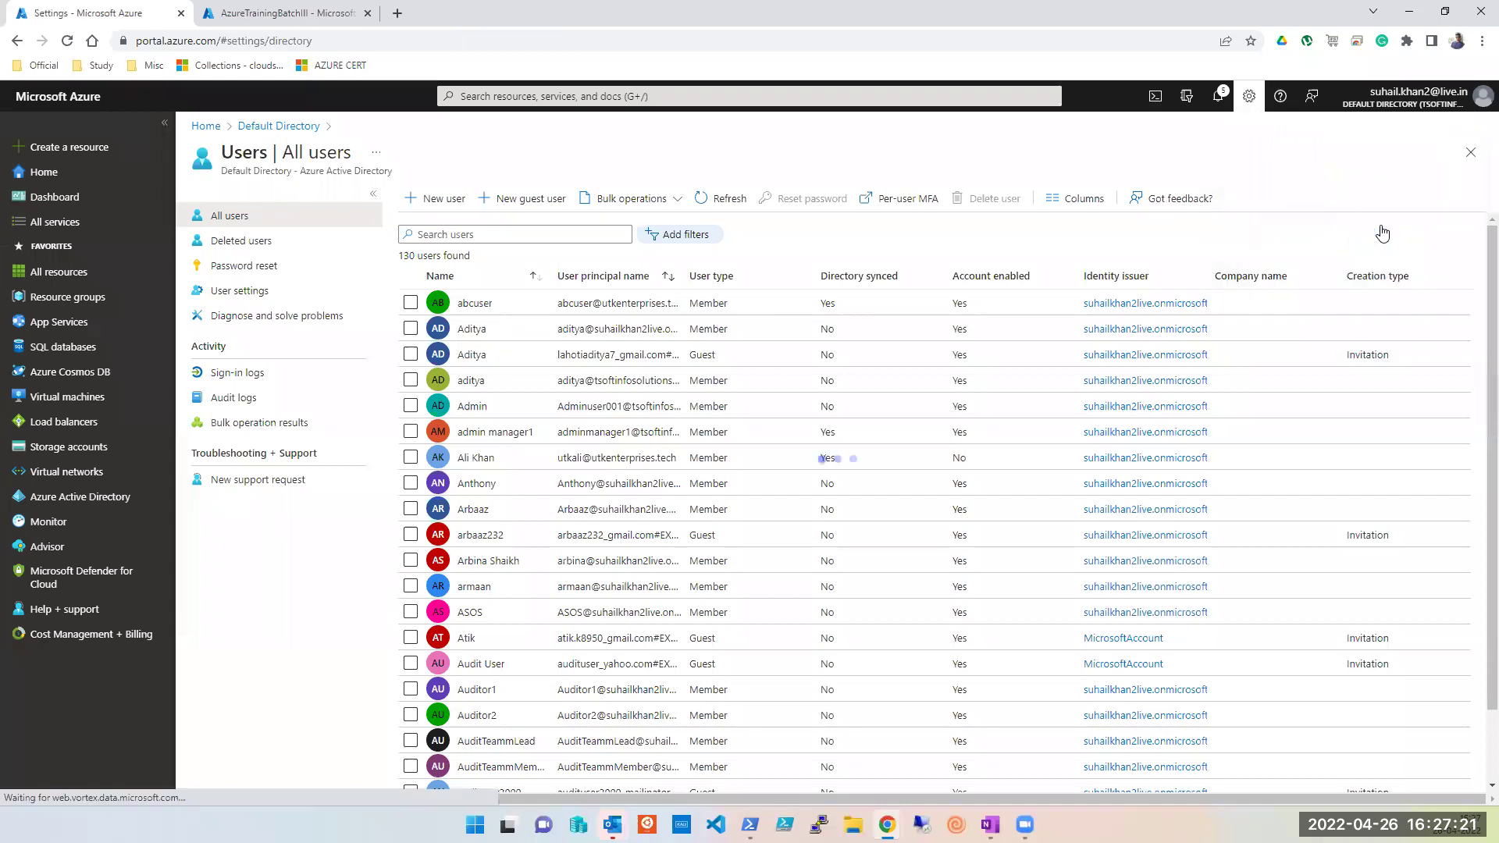
click(524, 364)
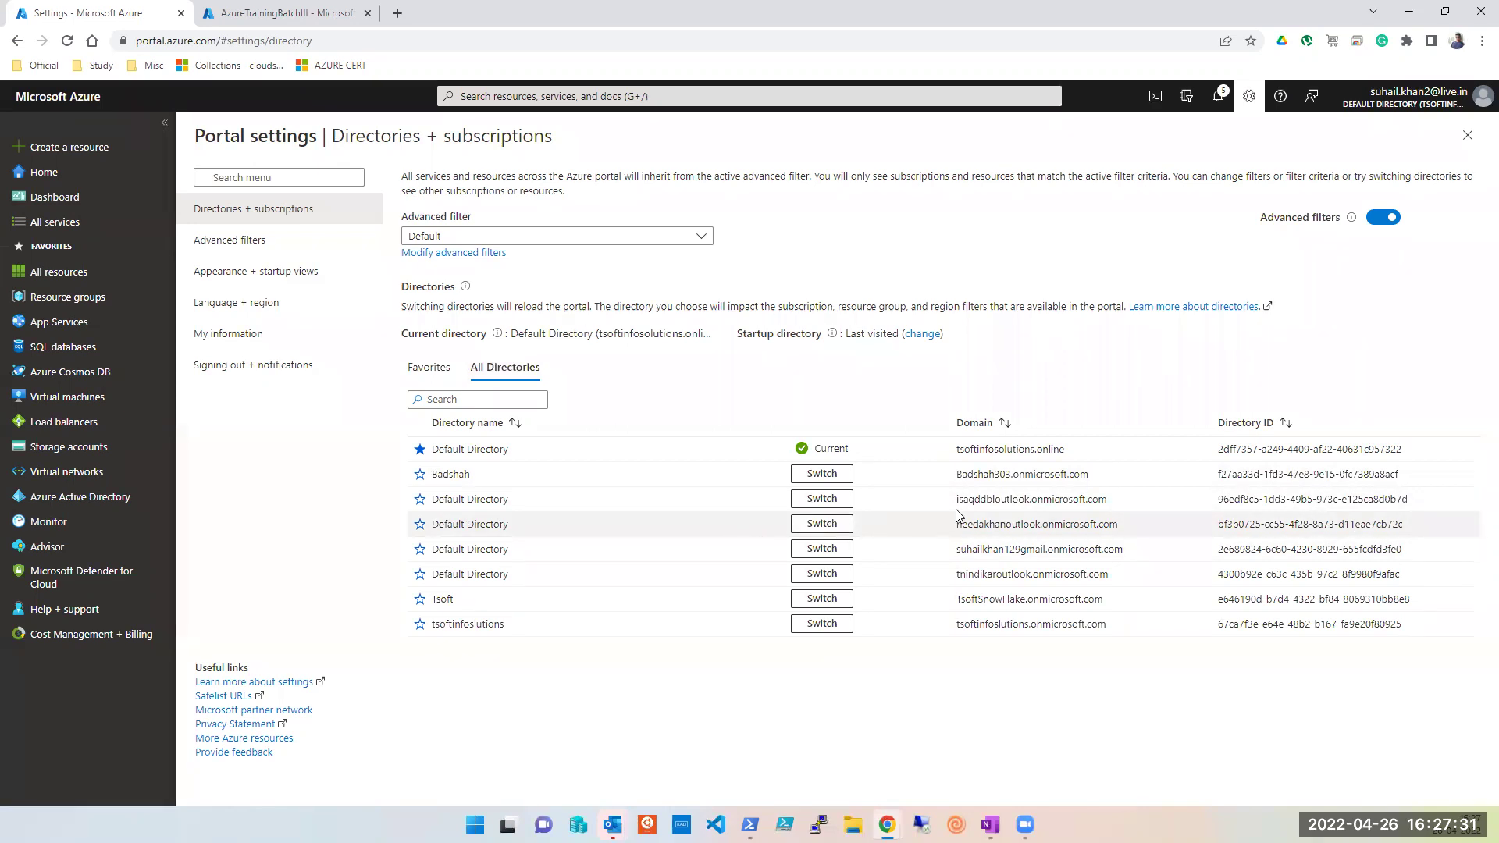
double_click(994, 497)
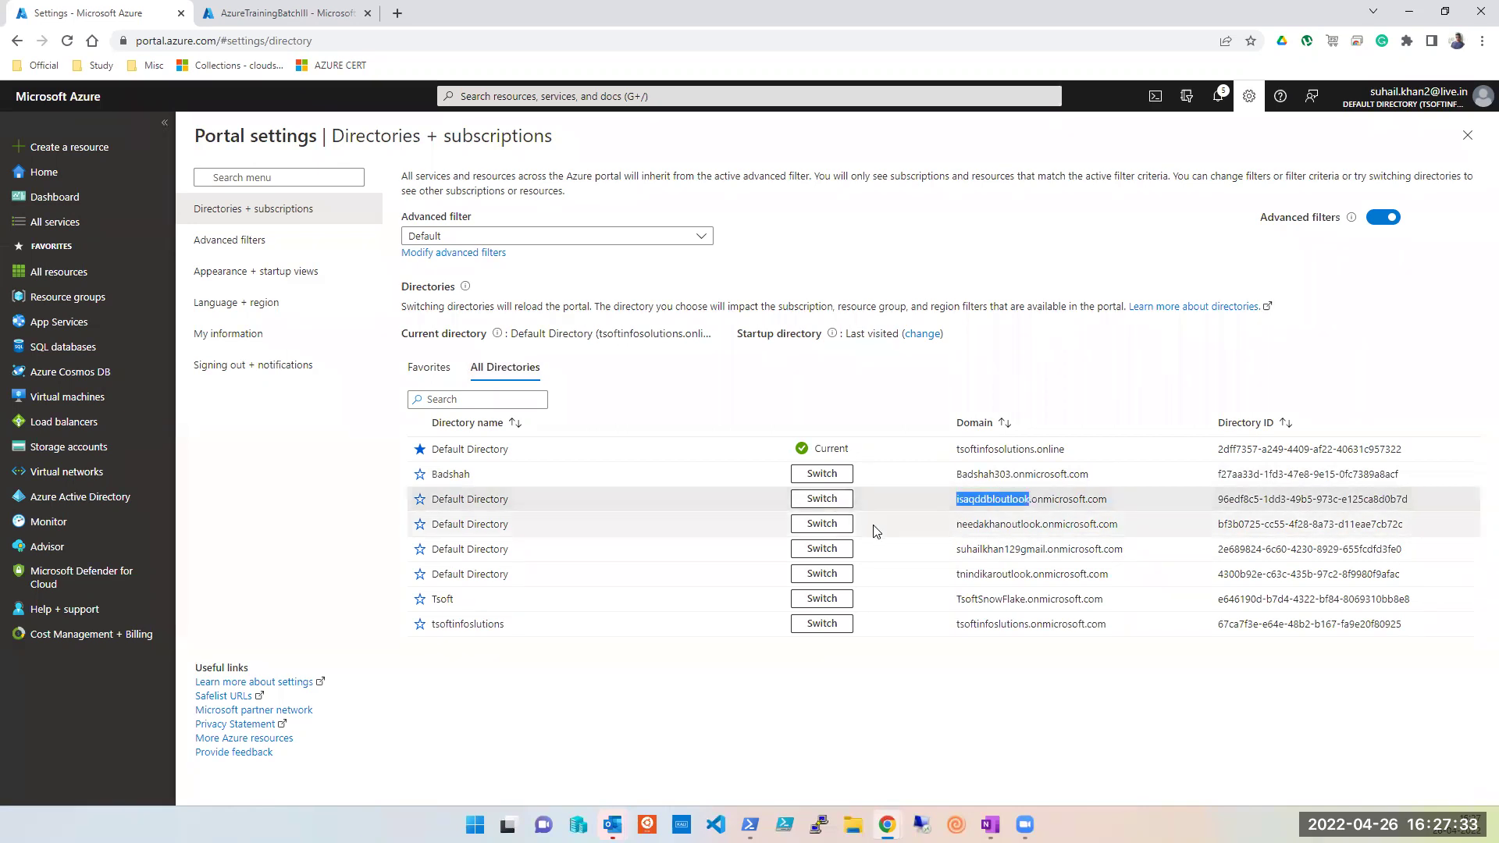
click(828, 500)
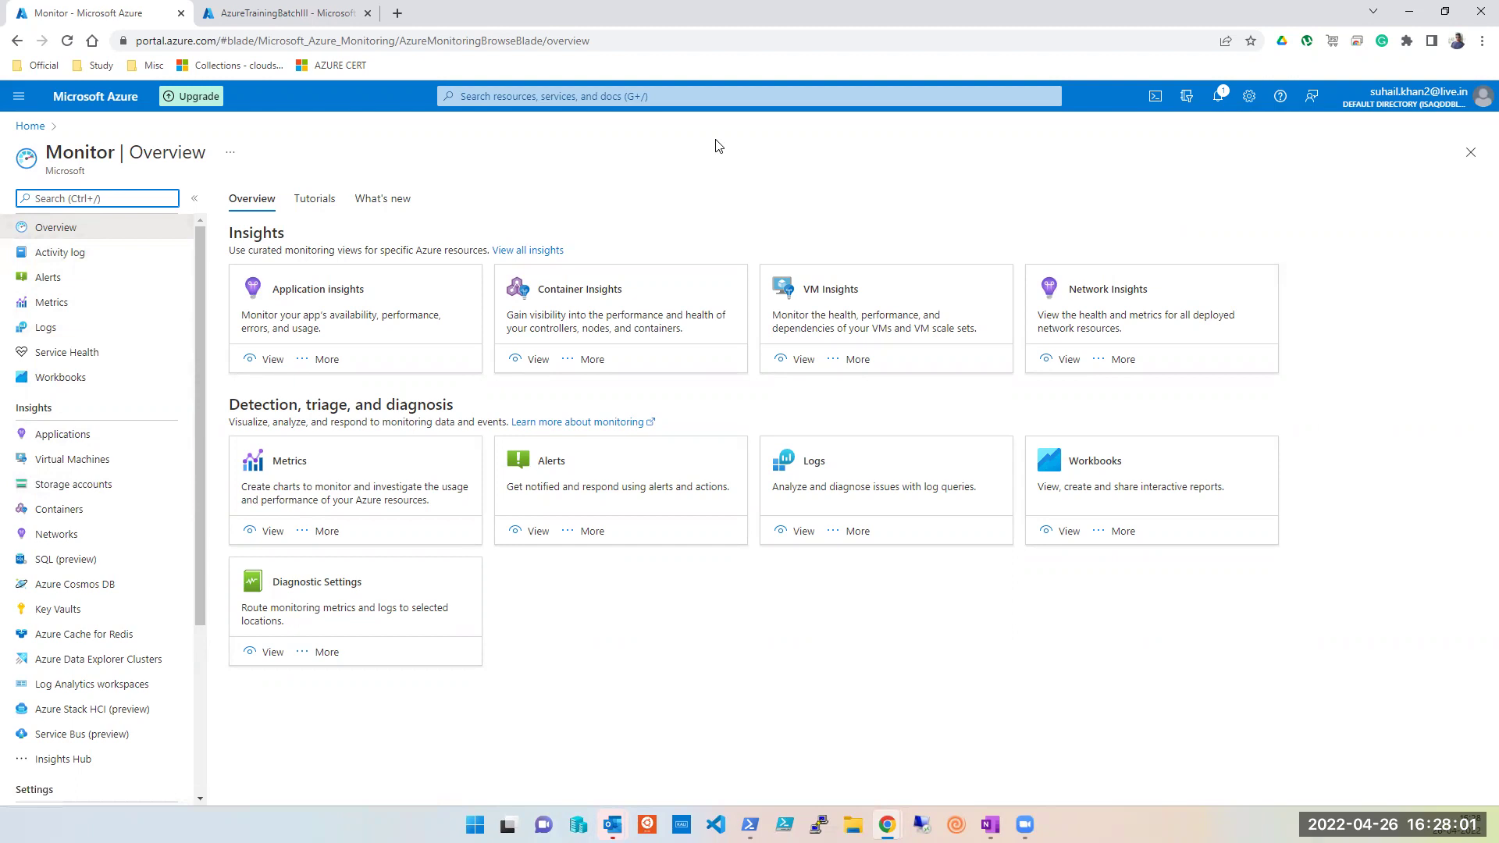
Open Azure Active Directory from Recent services in the top search bar.
click(714, 98)
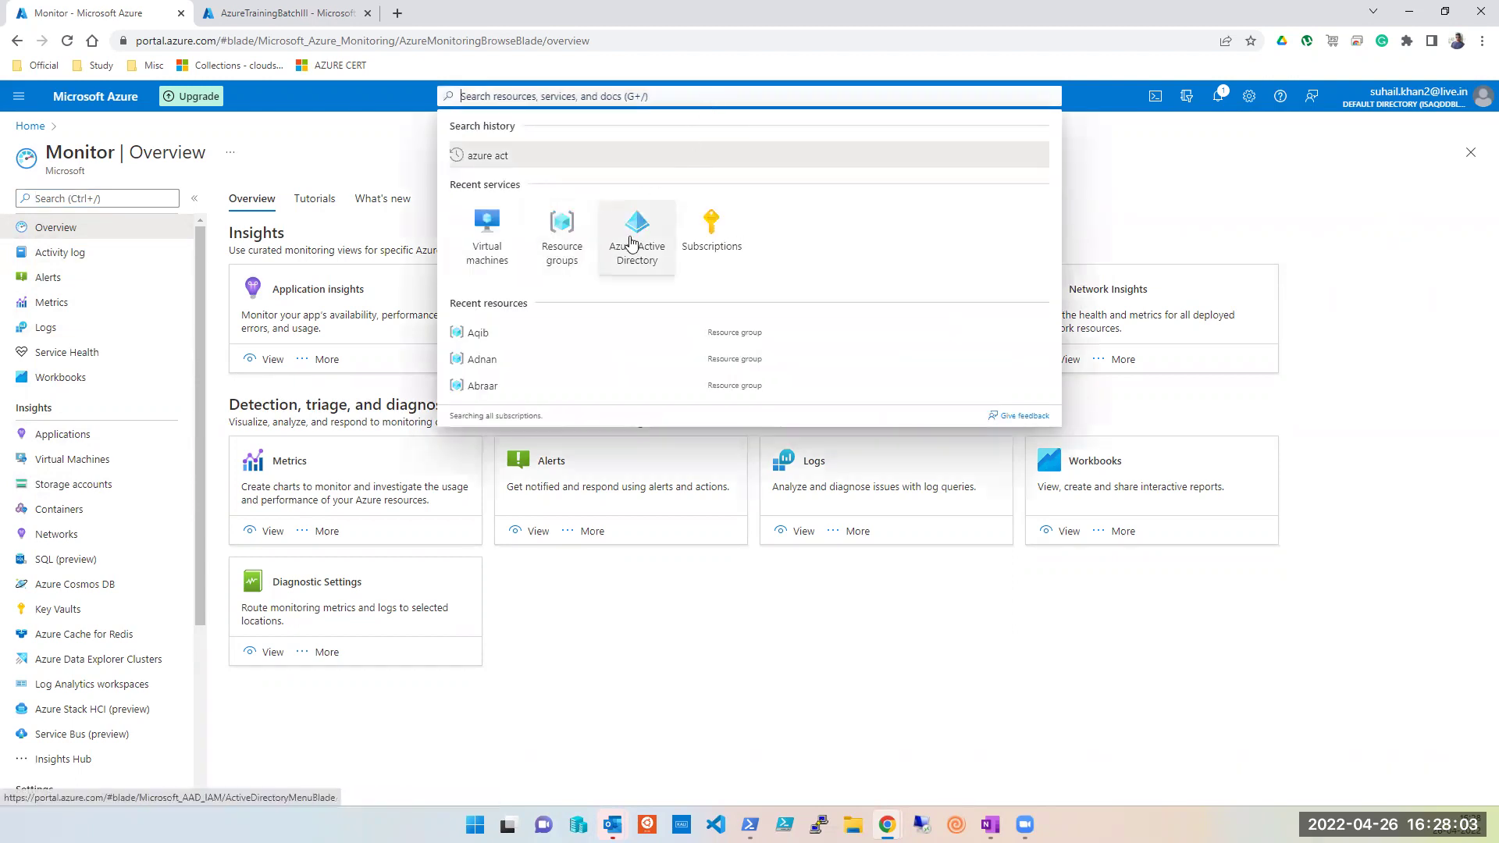
click(631, 237)
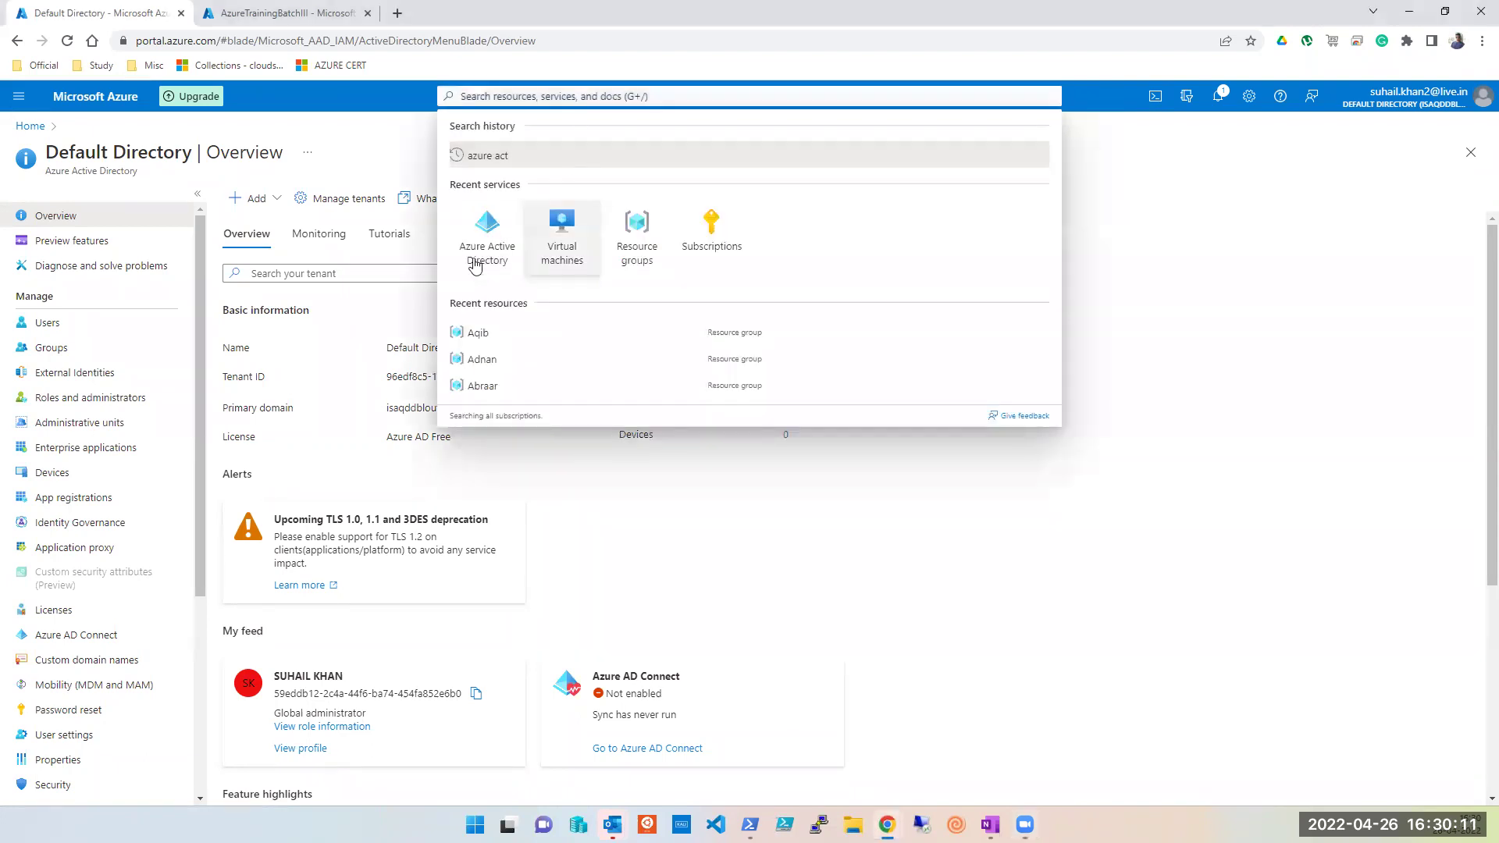
Open this tenant's Users list from Azure Active Directory and start a New user form.
click(478, 261)
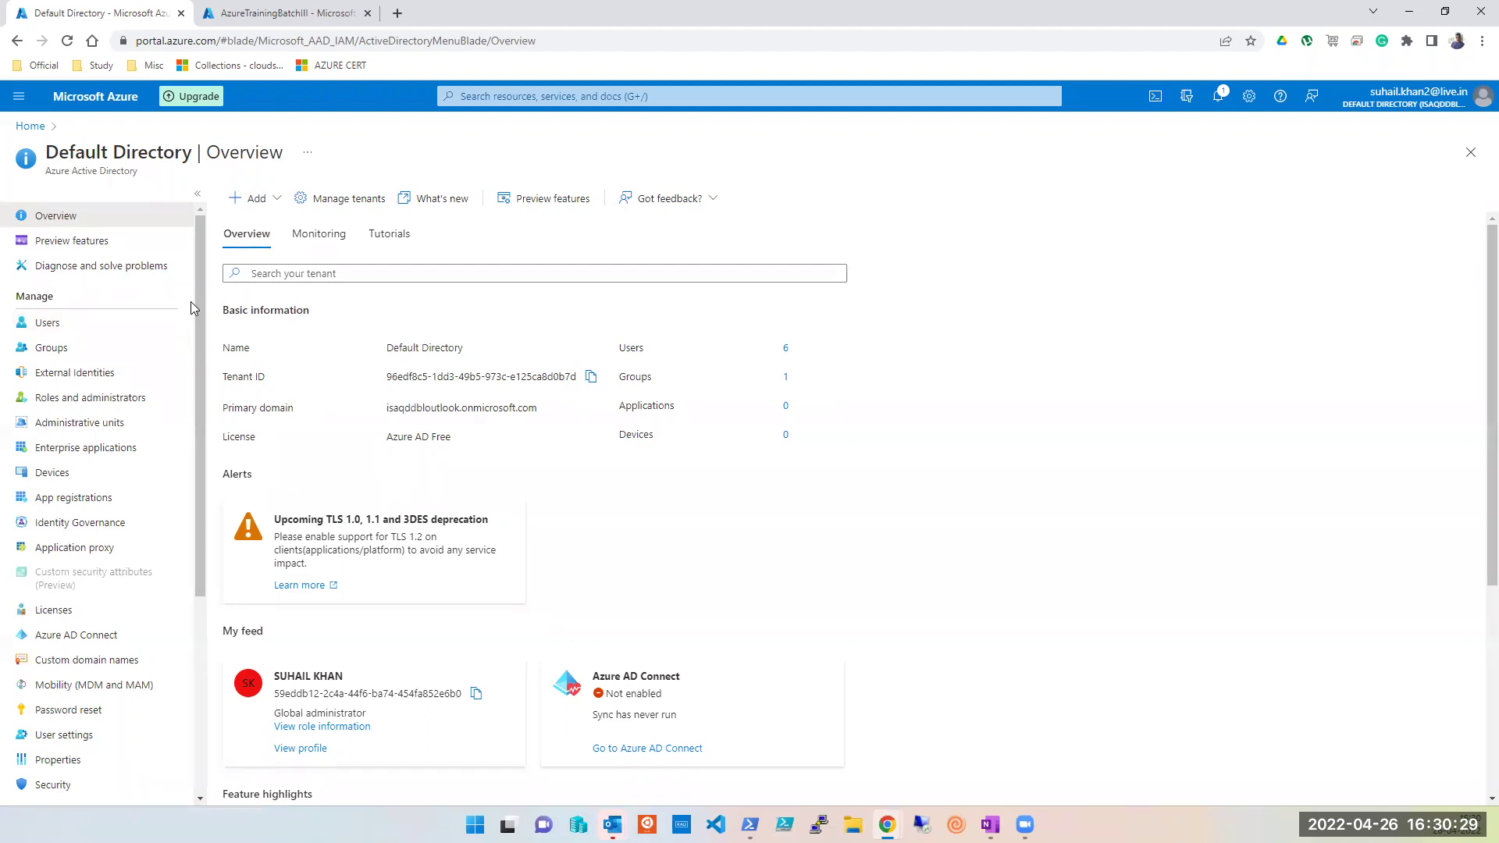
click(58, 327)
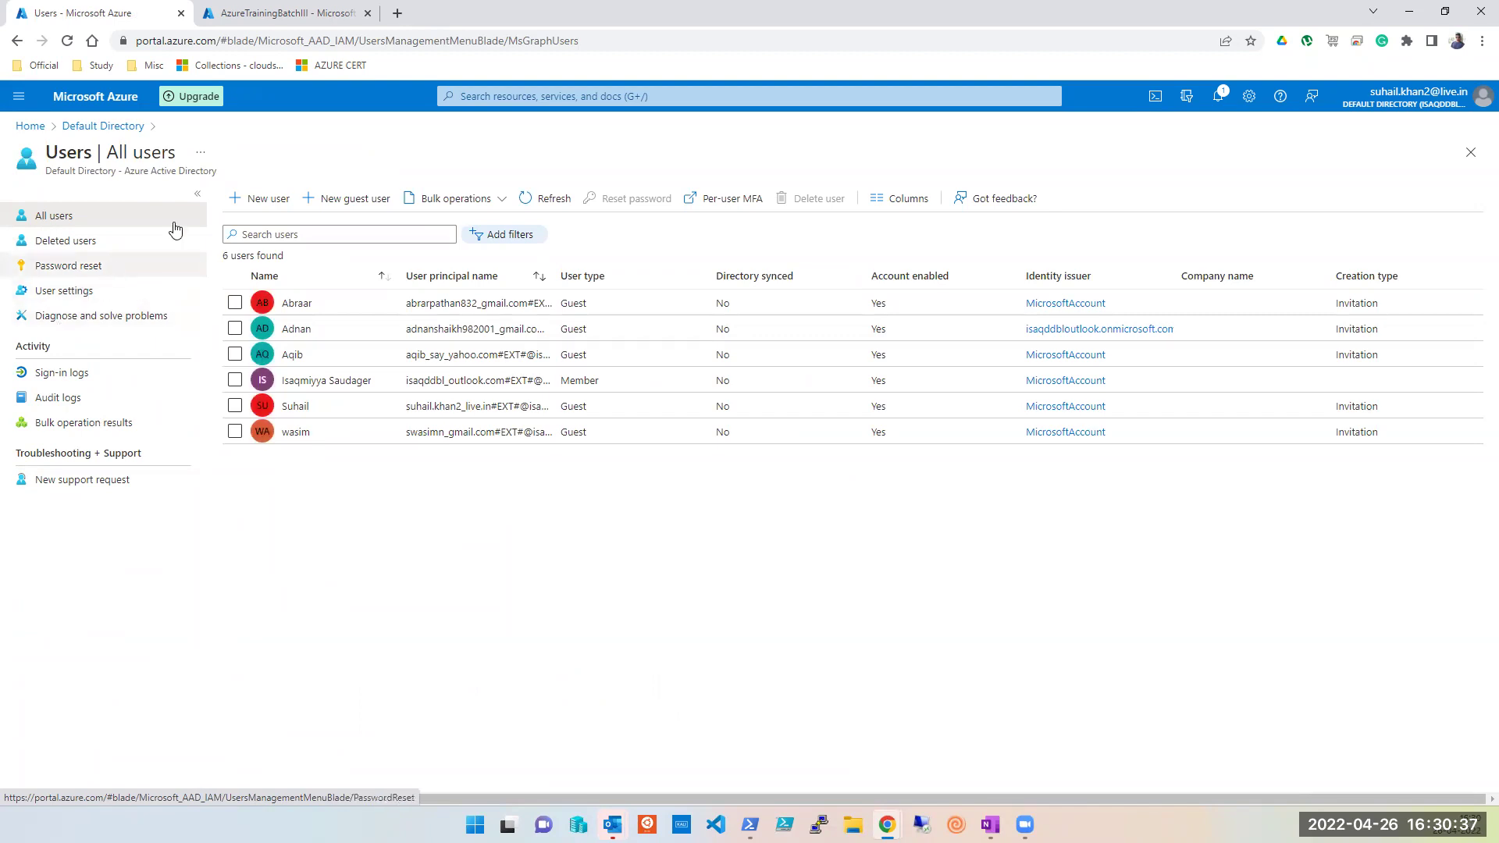
click(265, 200)
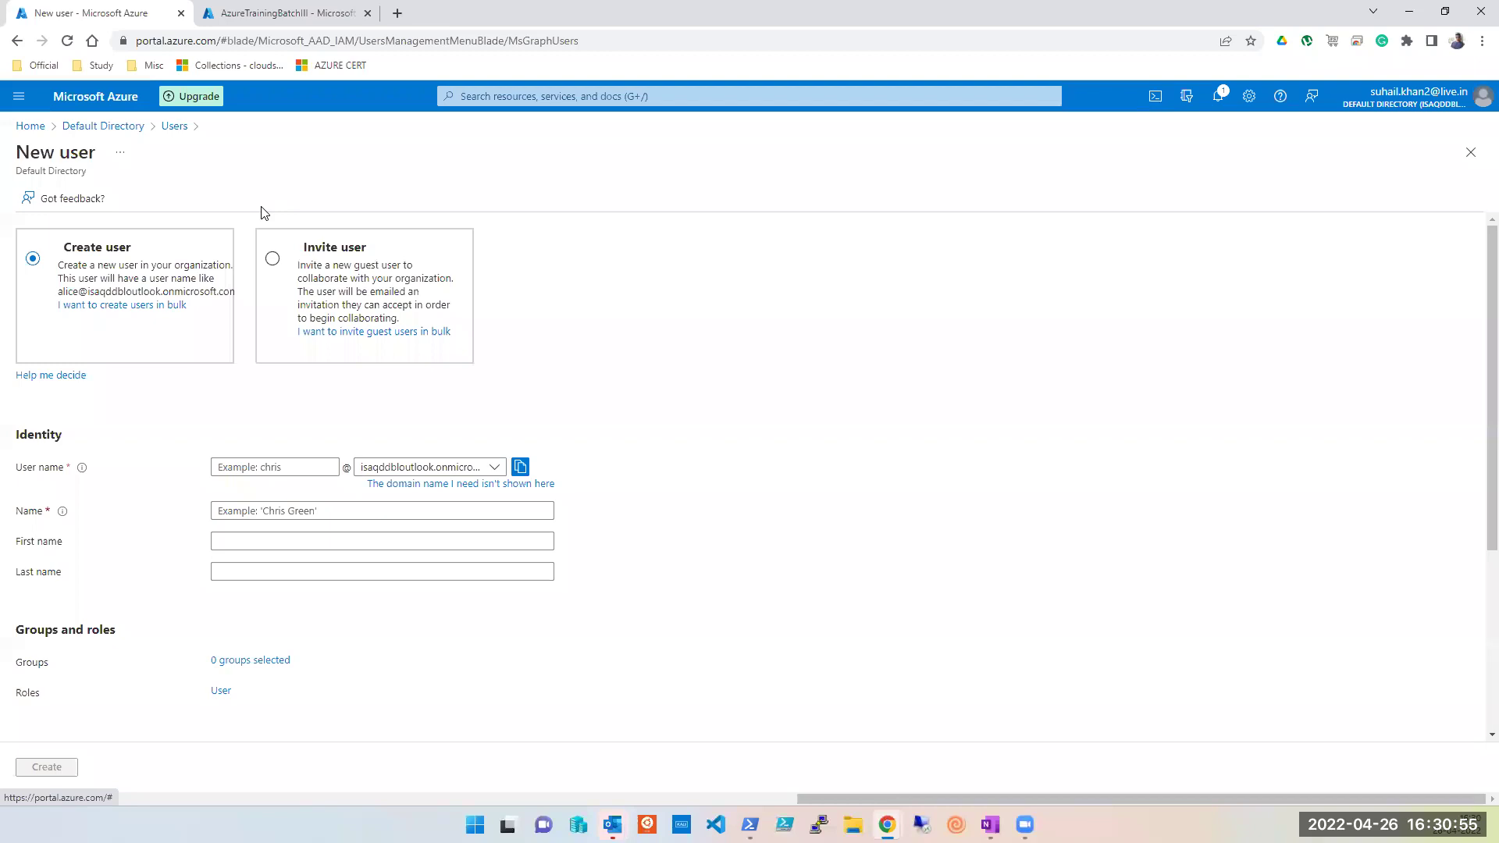
Toggle the form between Invite user and Create user, select the domain, then view the AzureTrainingBatchIII tab.
click(272, 260)
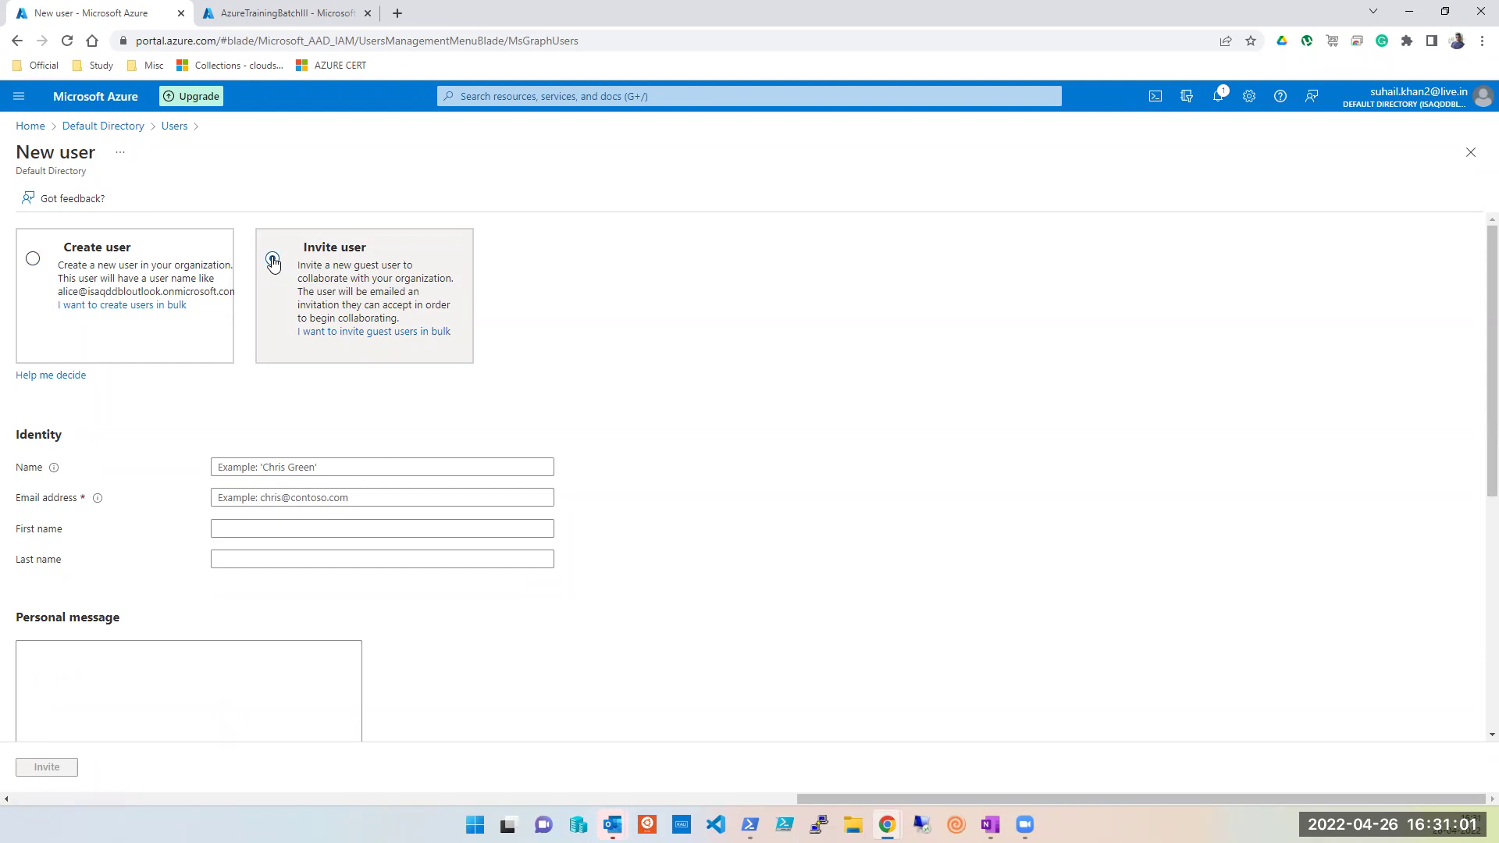
click(31, 260)
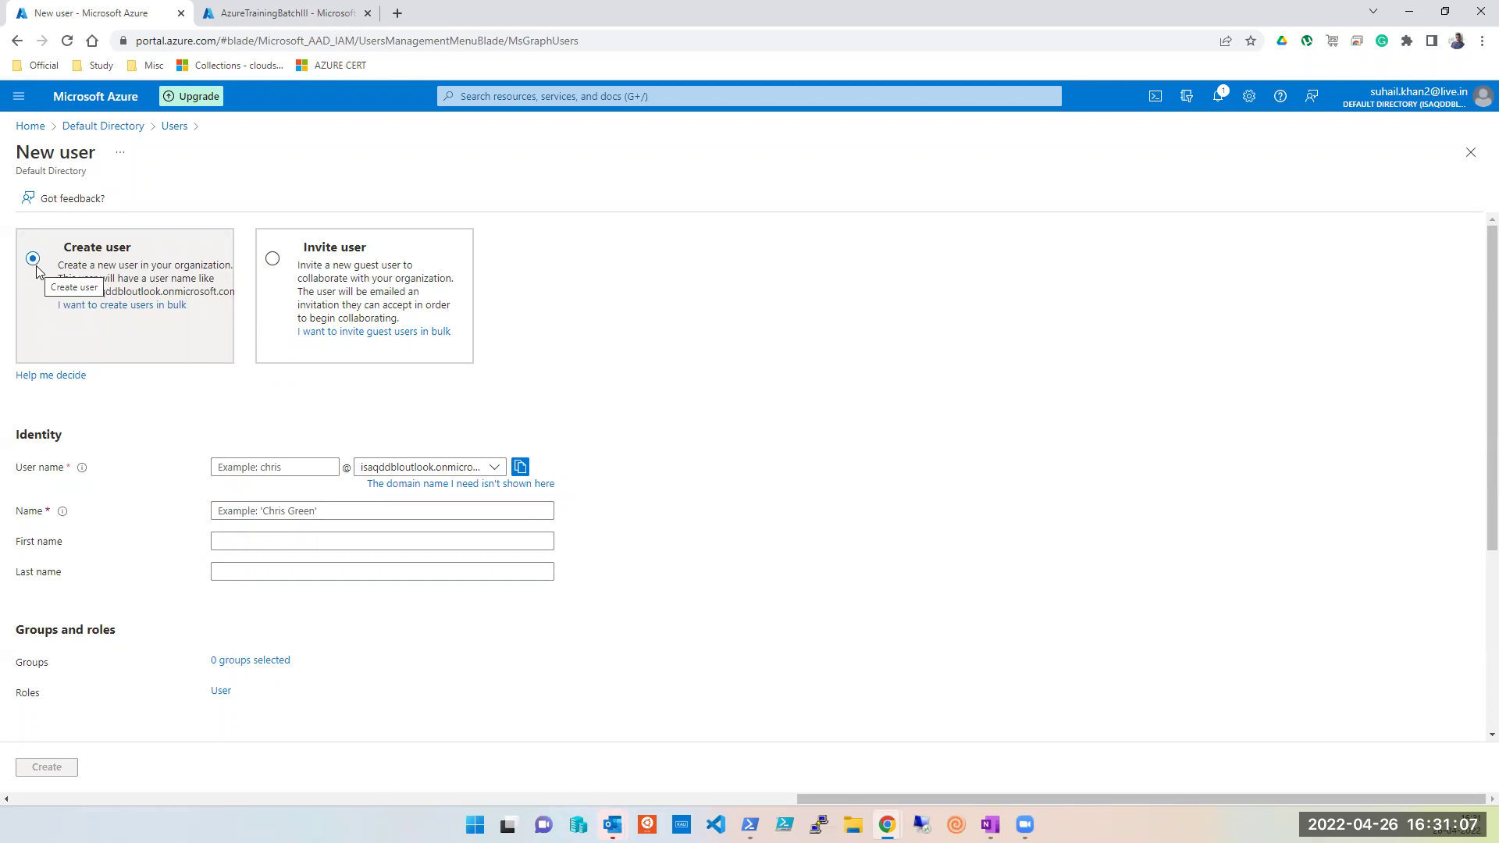
click(273, 264)
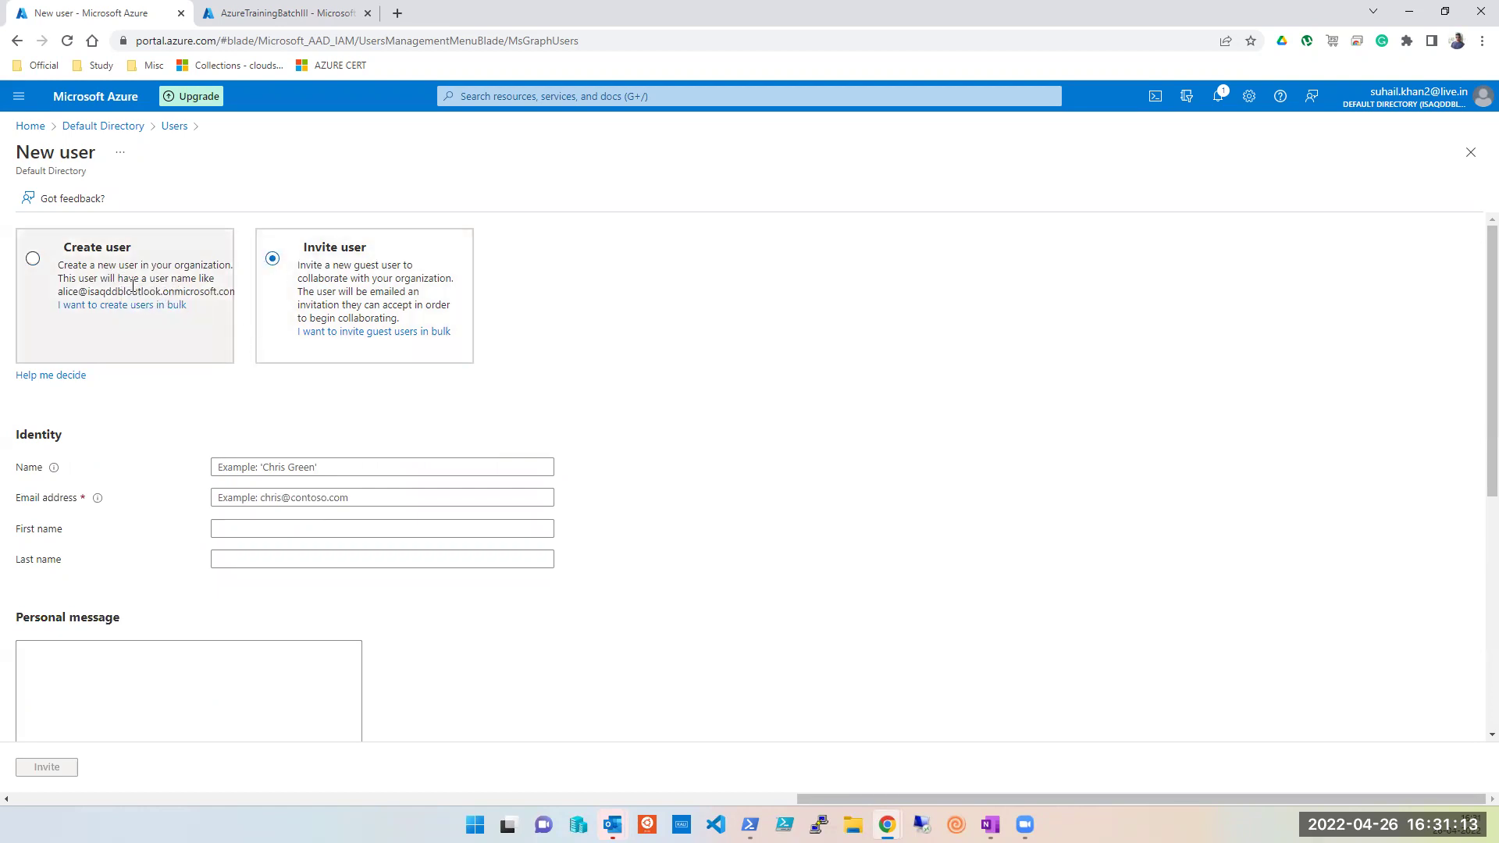
double_click(133, 289)
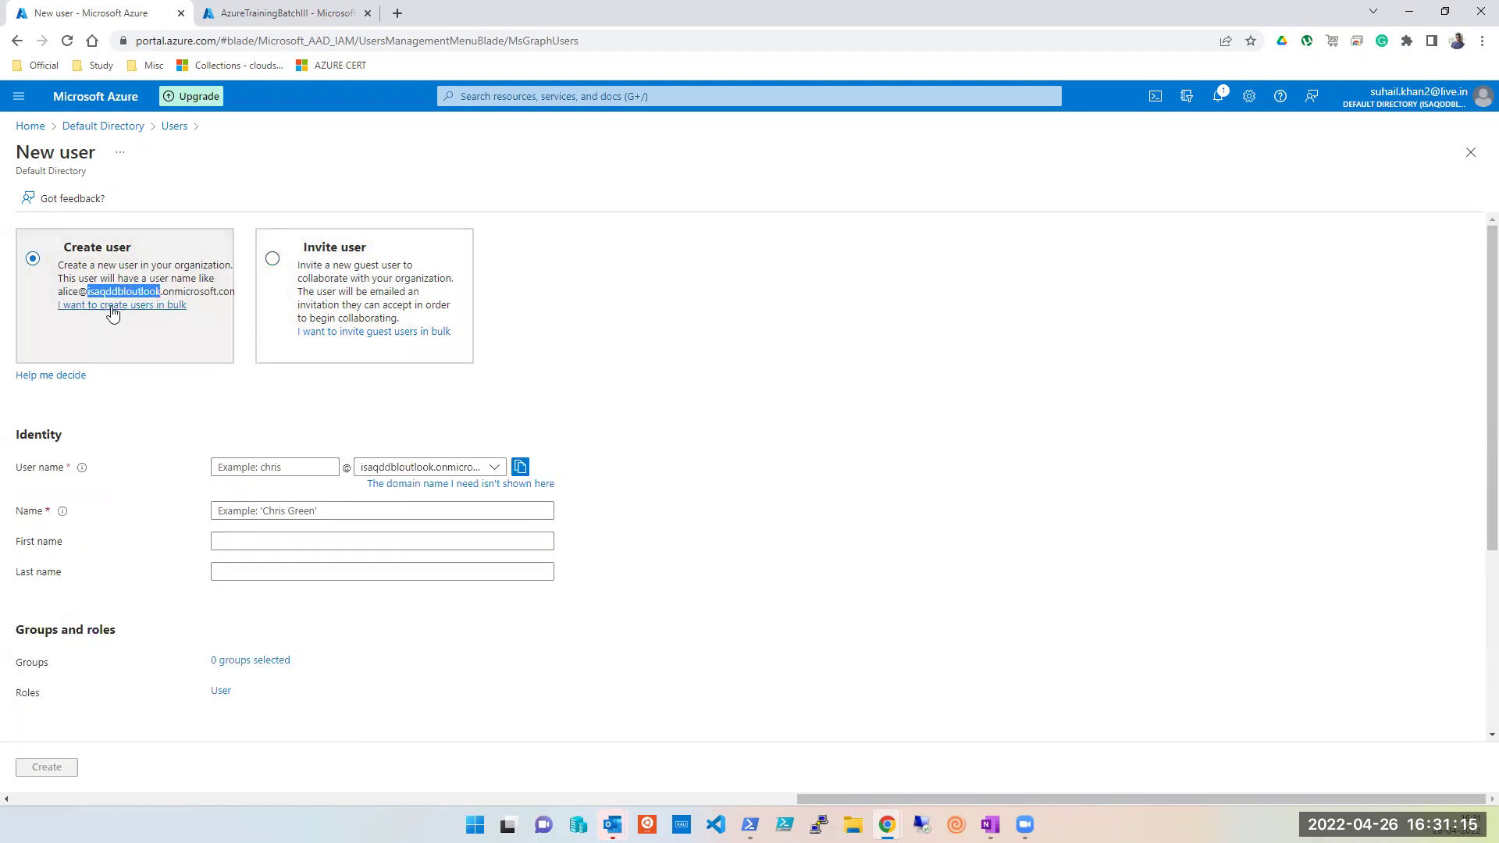
click(271, 14)
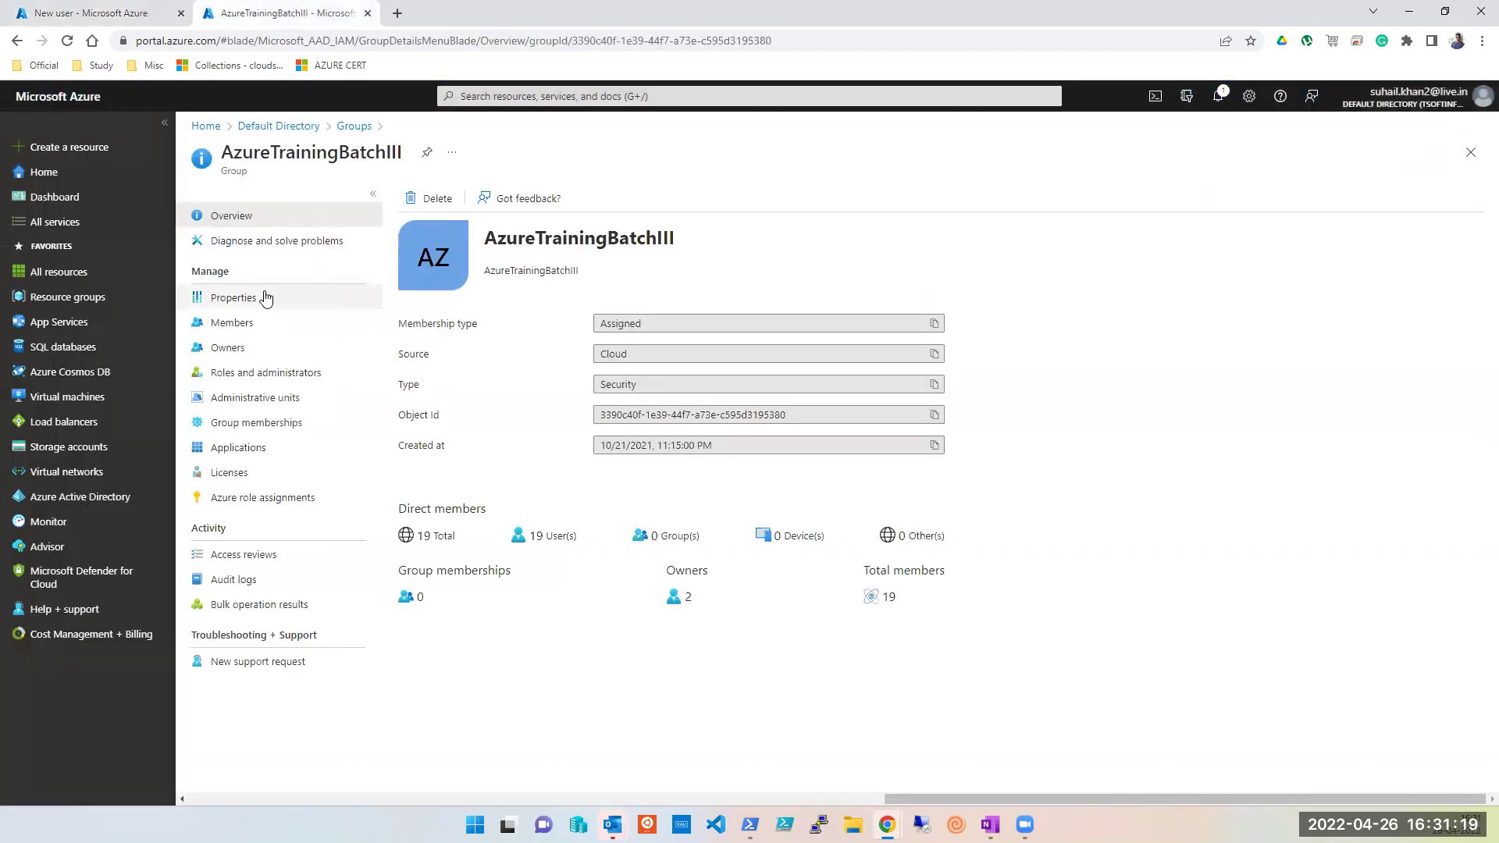
Start a new user in Default Directory from Home and enter a user name.
click(43, 172)
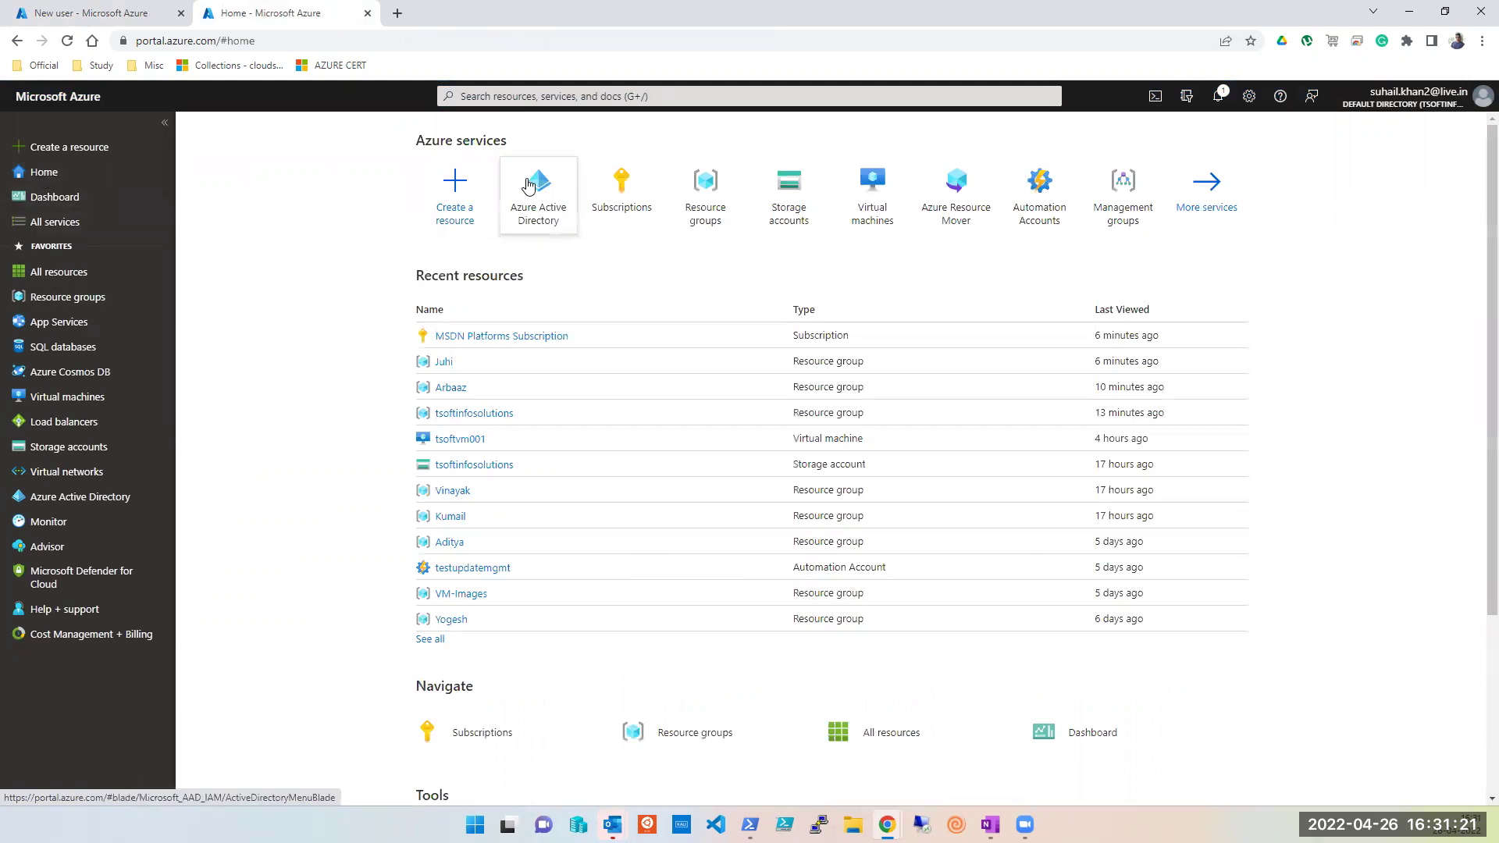
click(528, 185)
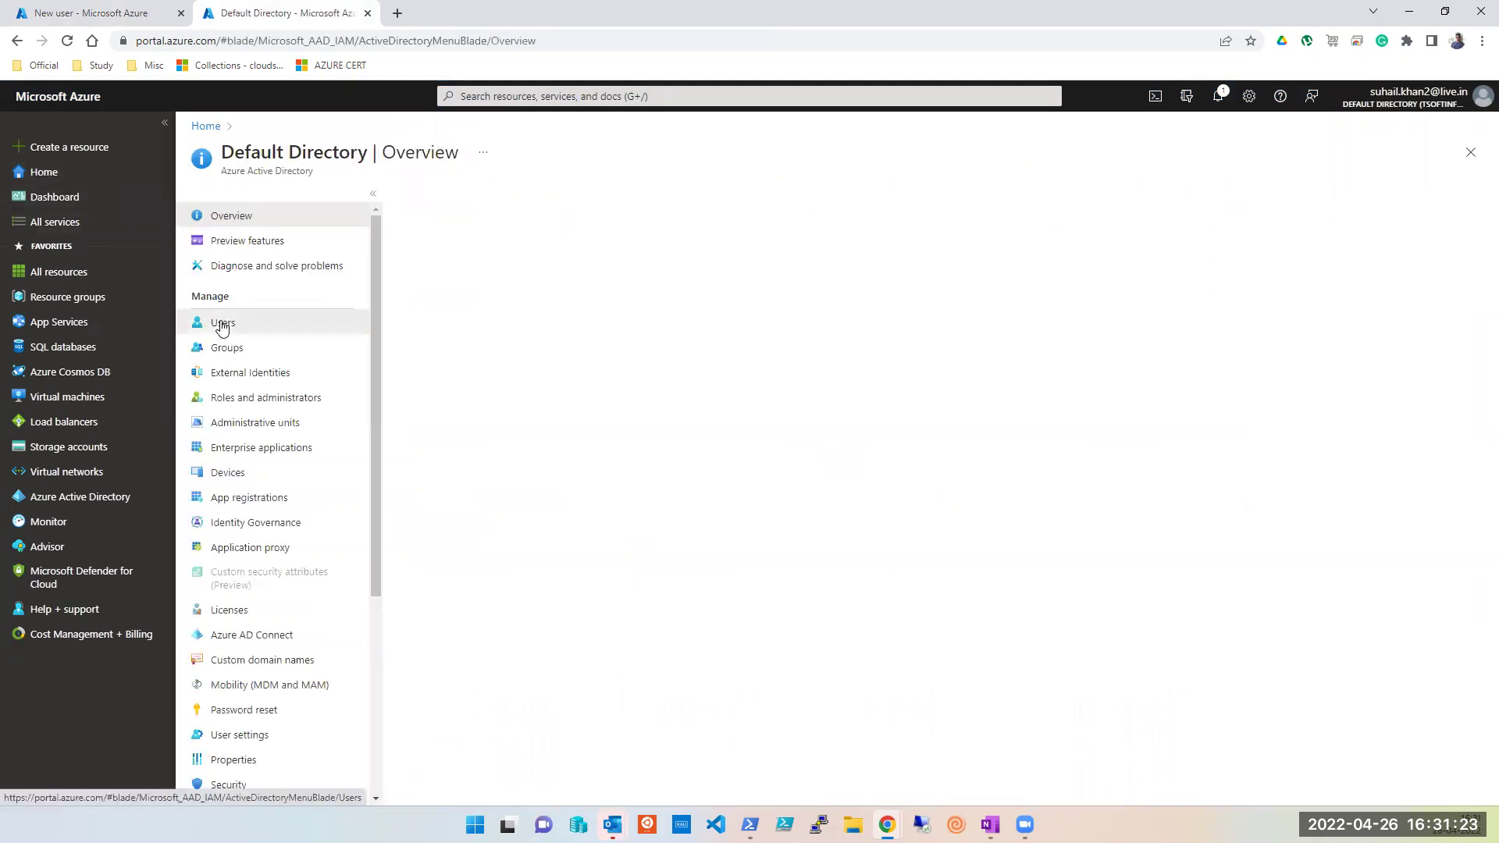
click(223, 325)
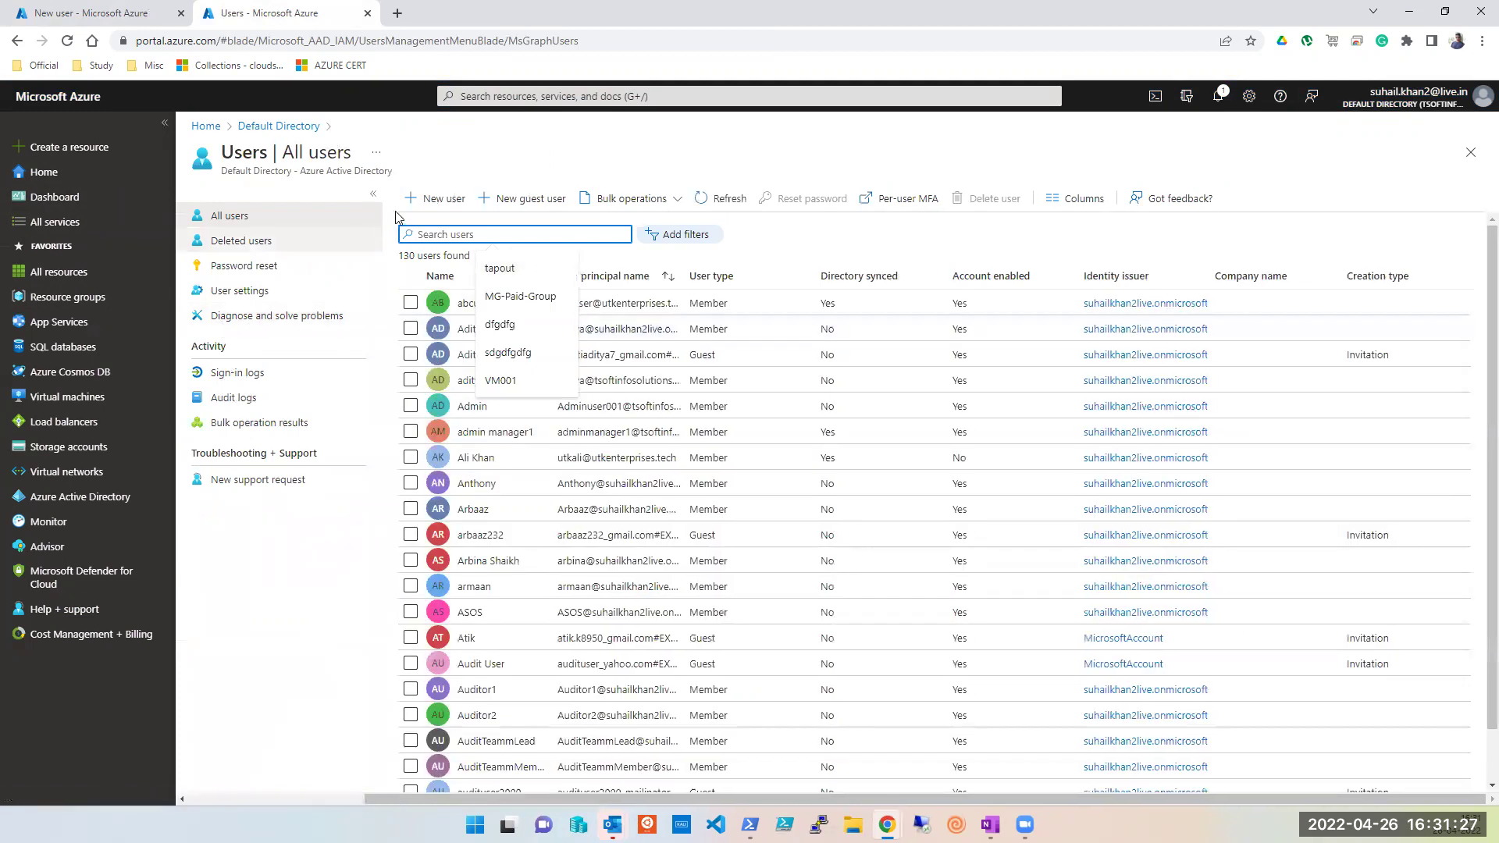
click(413, 201)
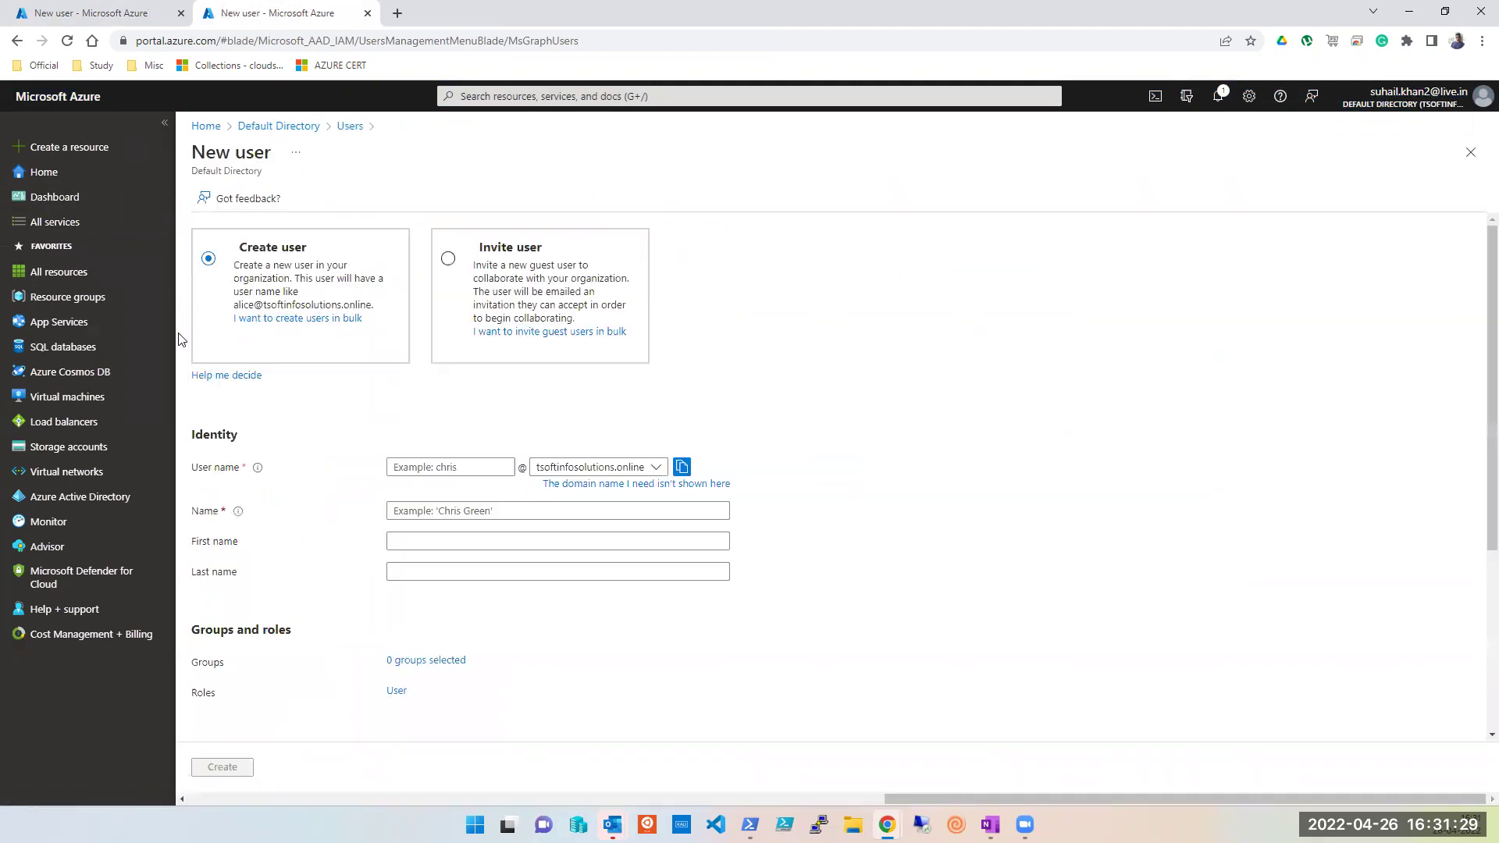
click(439, 466)
text(h)
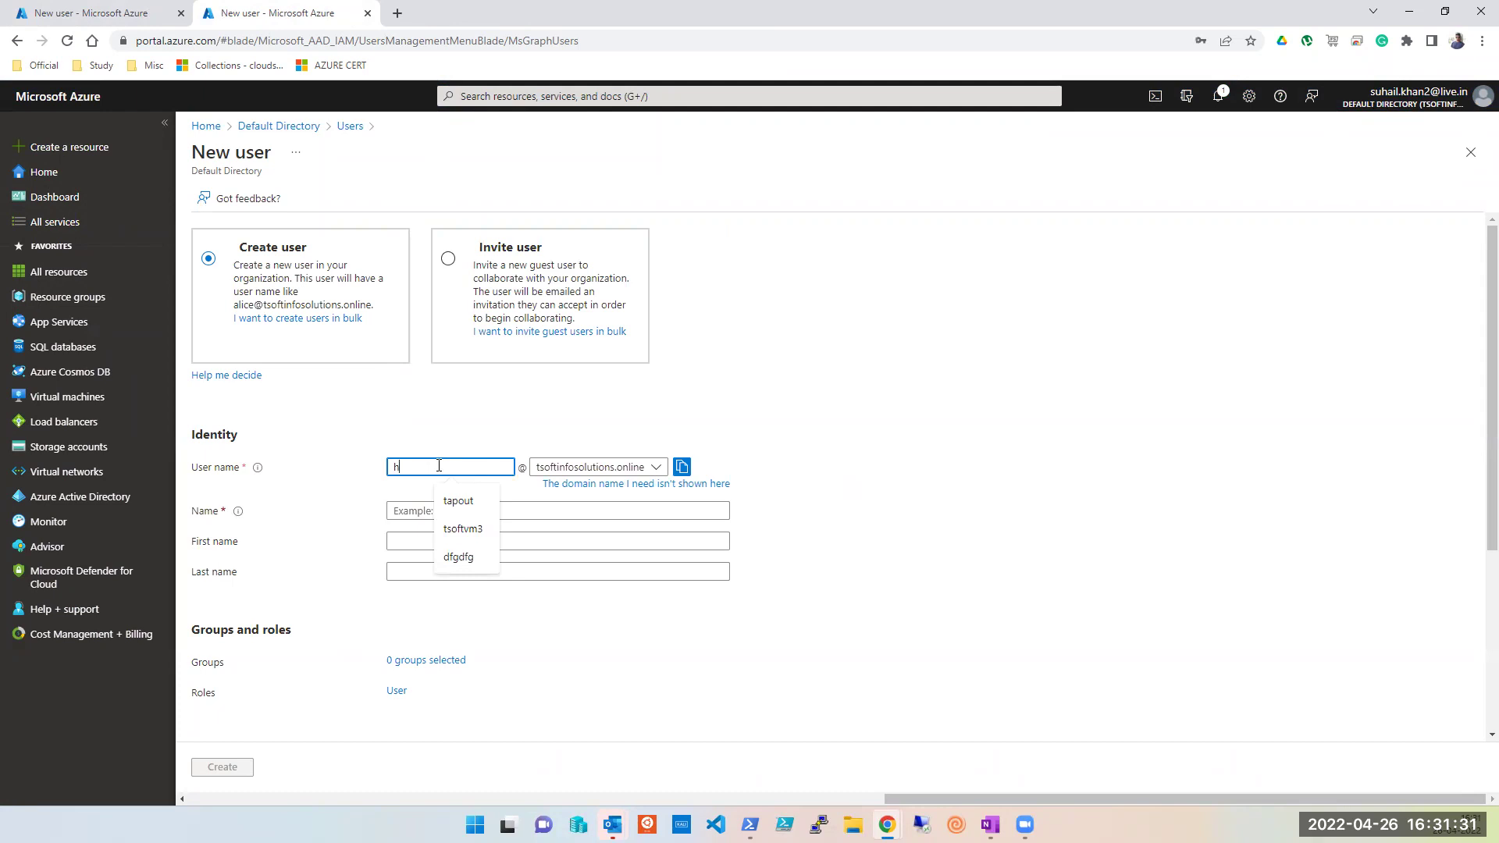
text(enmty)
double_click(439, 466)
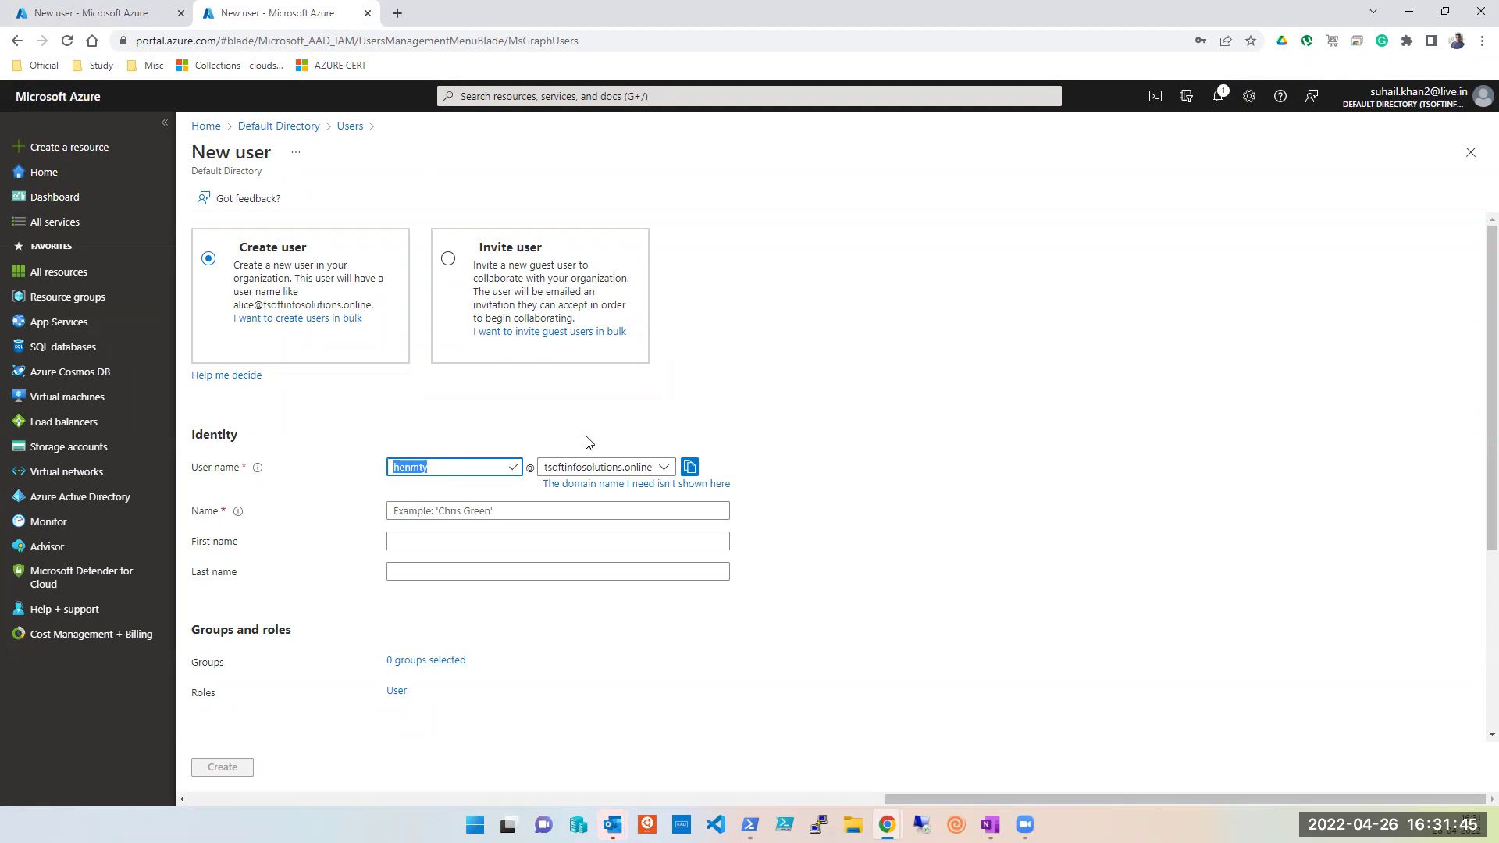
Set the form to Invite user, paste the guest's e-mail, and open directory switching.
click(449, 258)
click(417, 467)
click(412, 493)
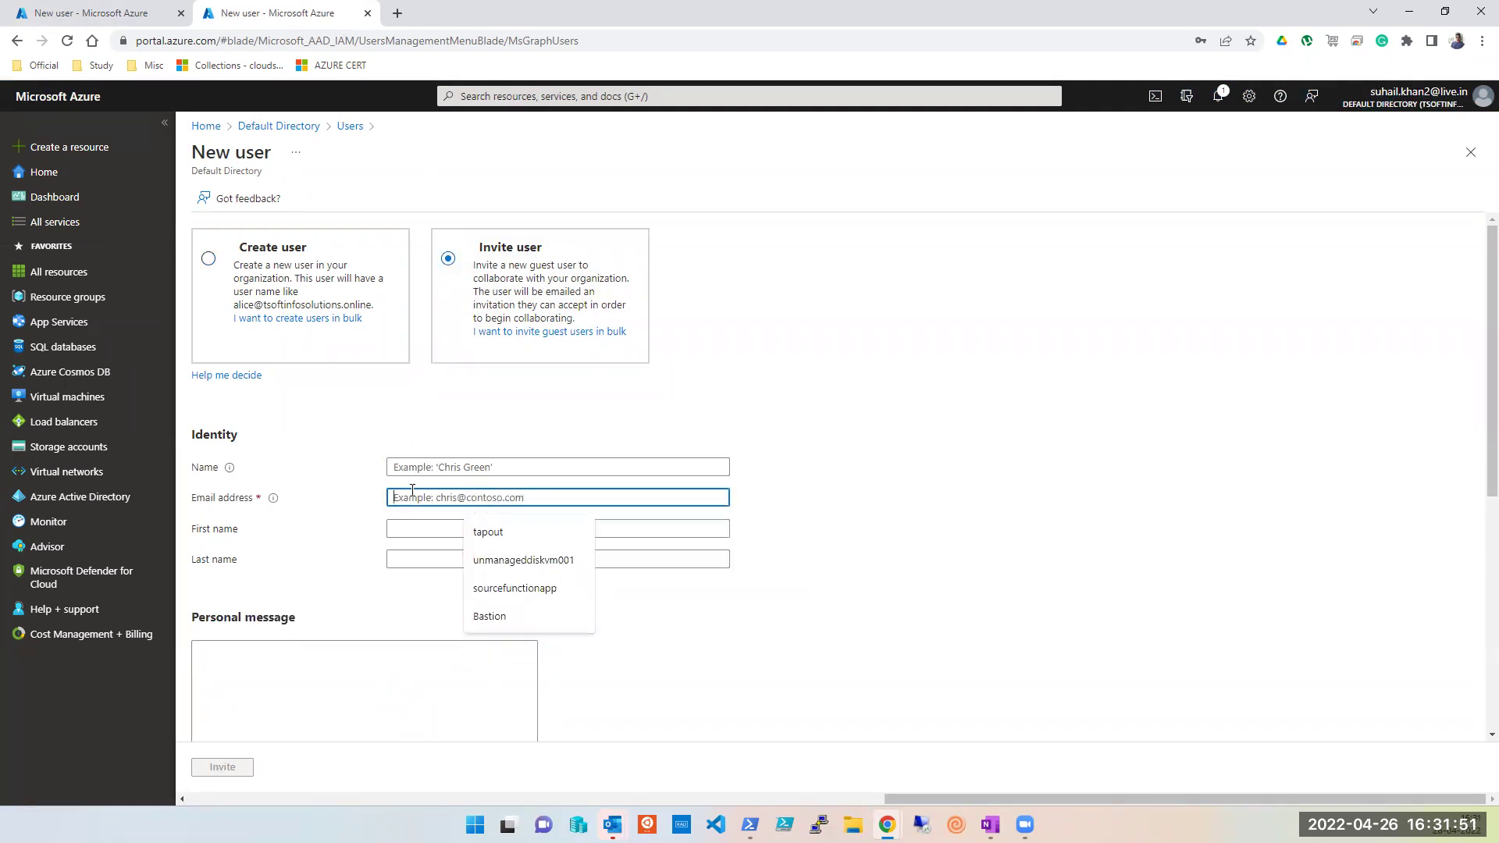
key(ctrl+v)
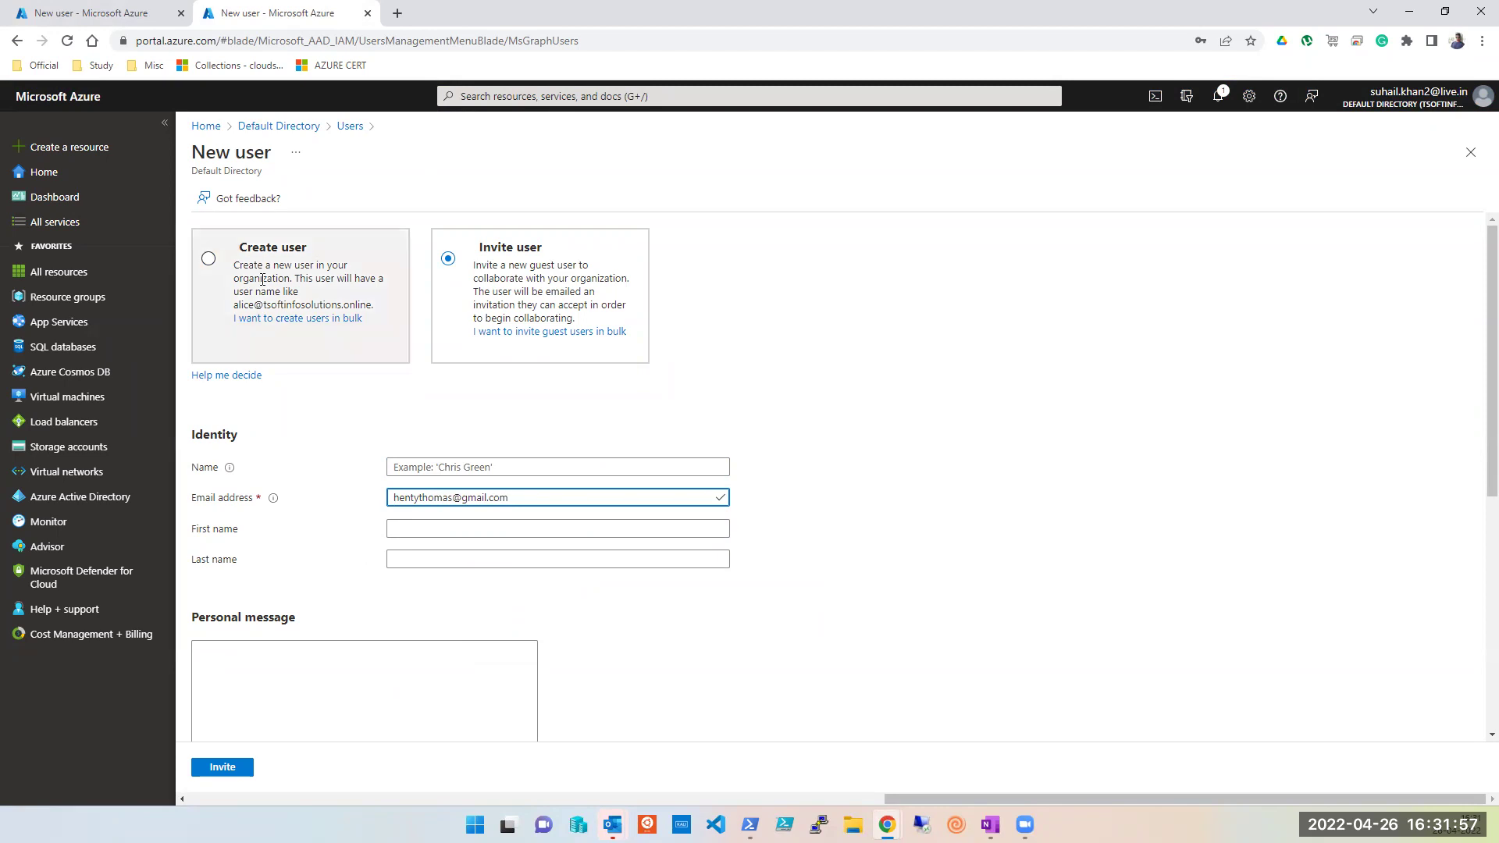
click(209, 262)
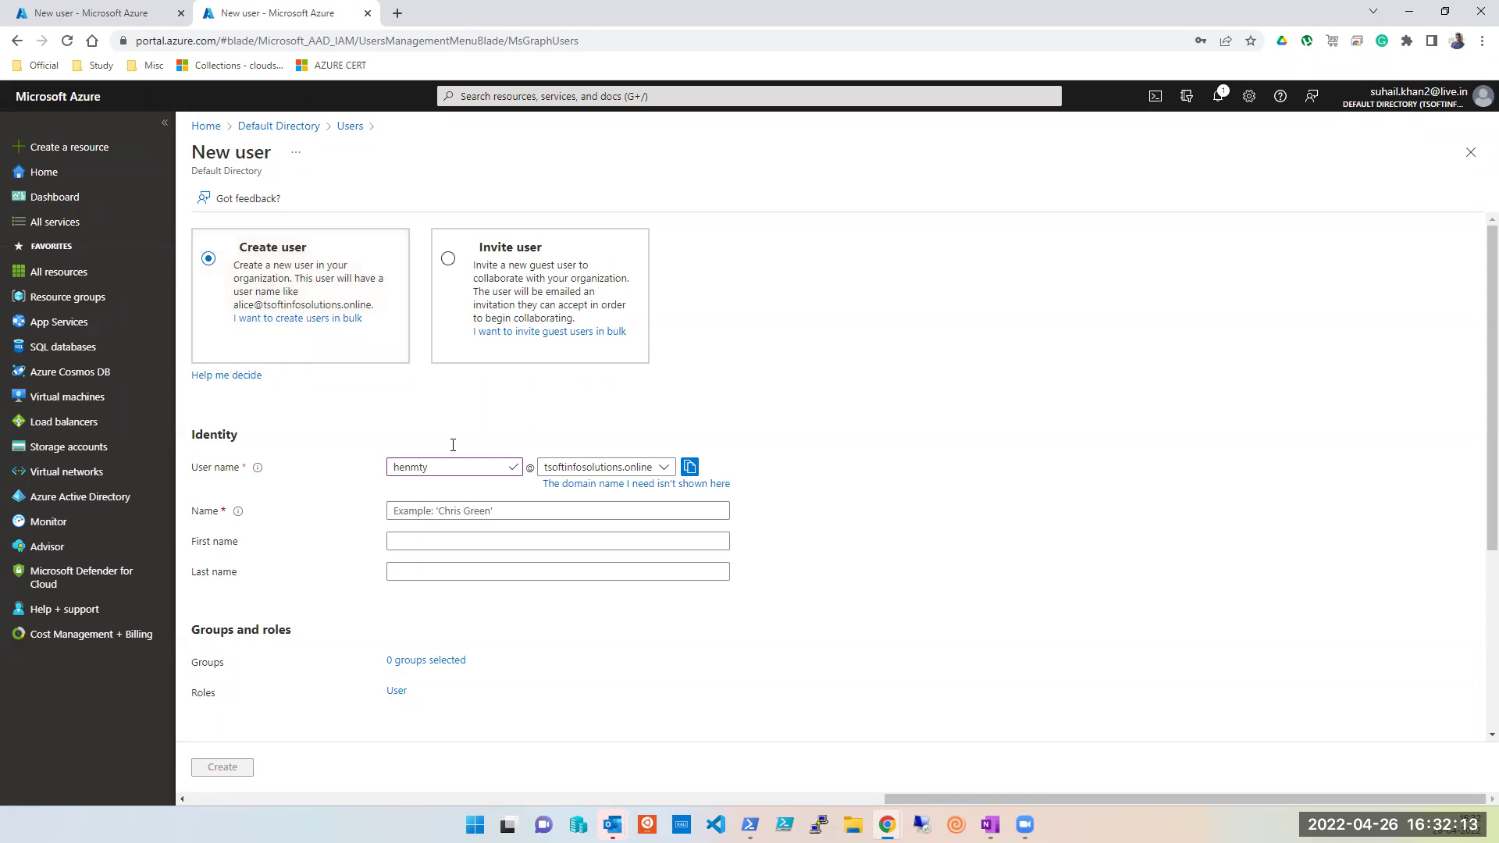
click(448, 259)
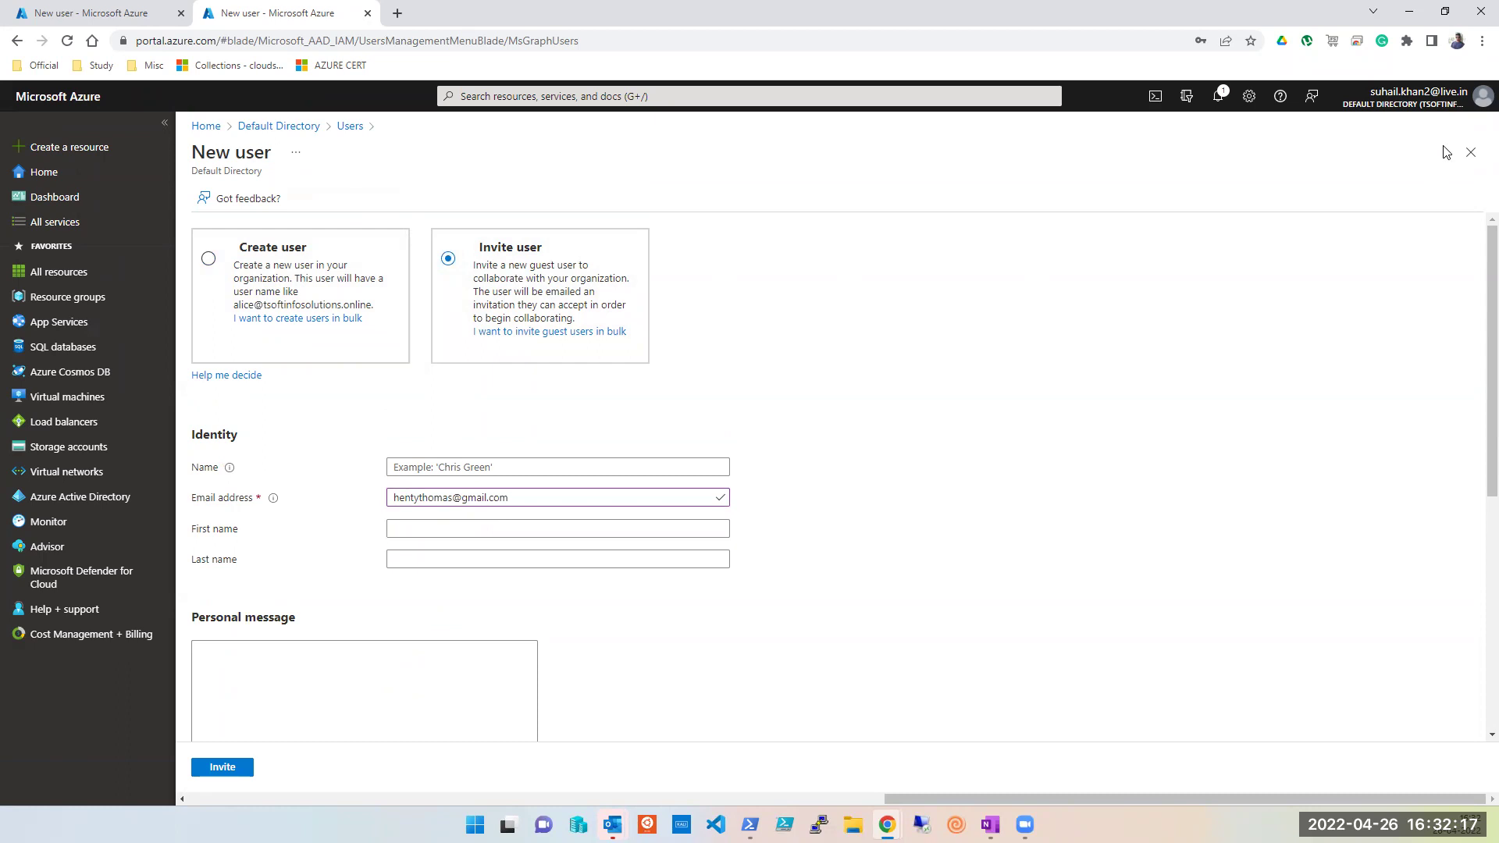
click(1479, 105)
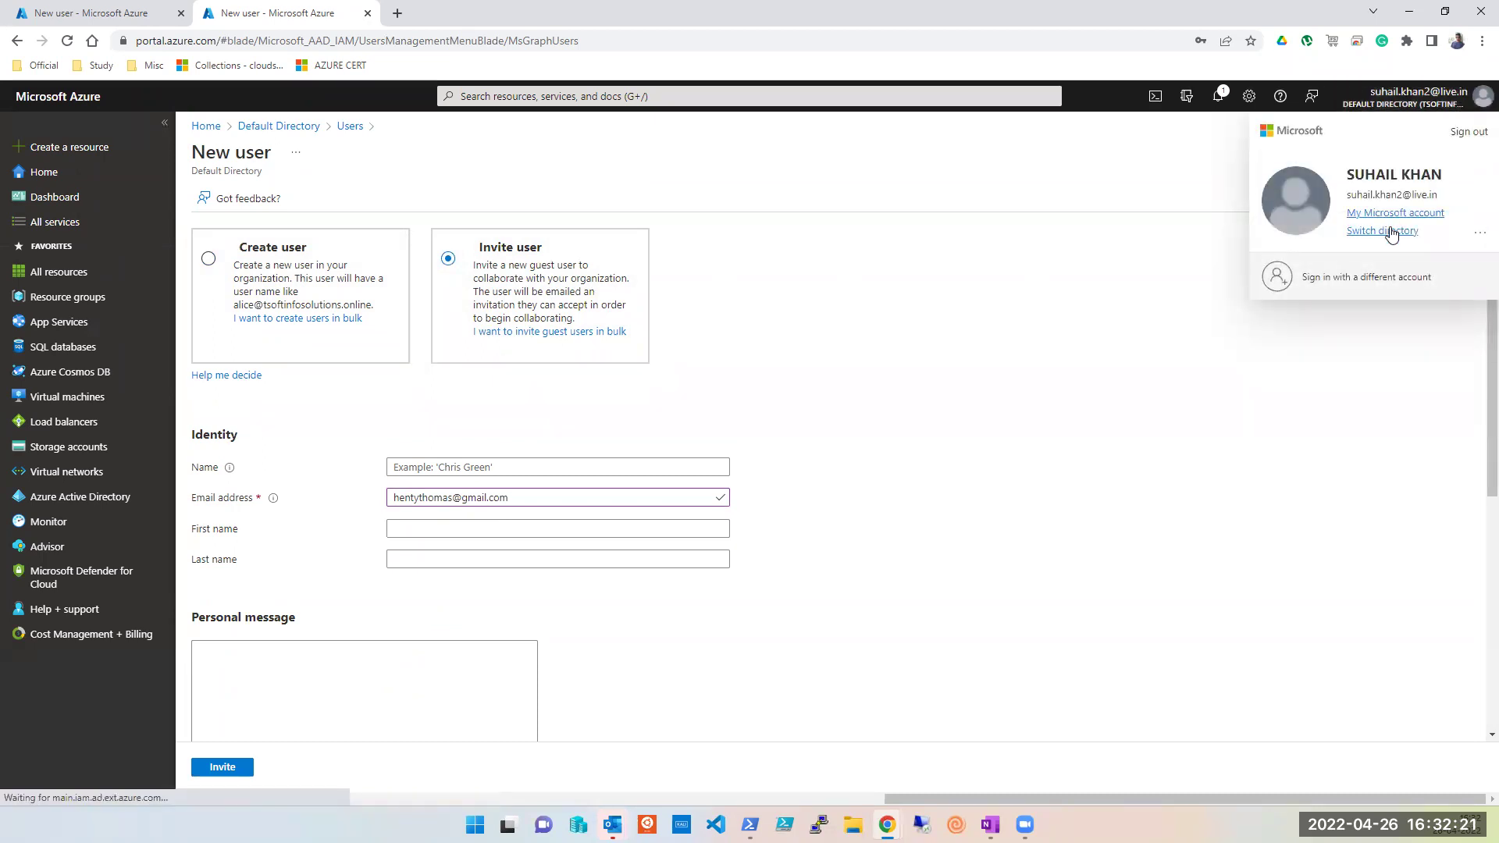
click(1387, 231)
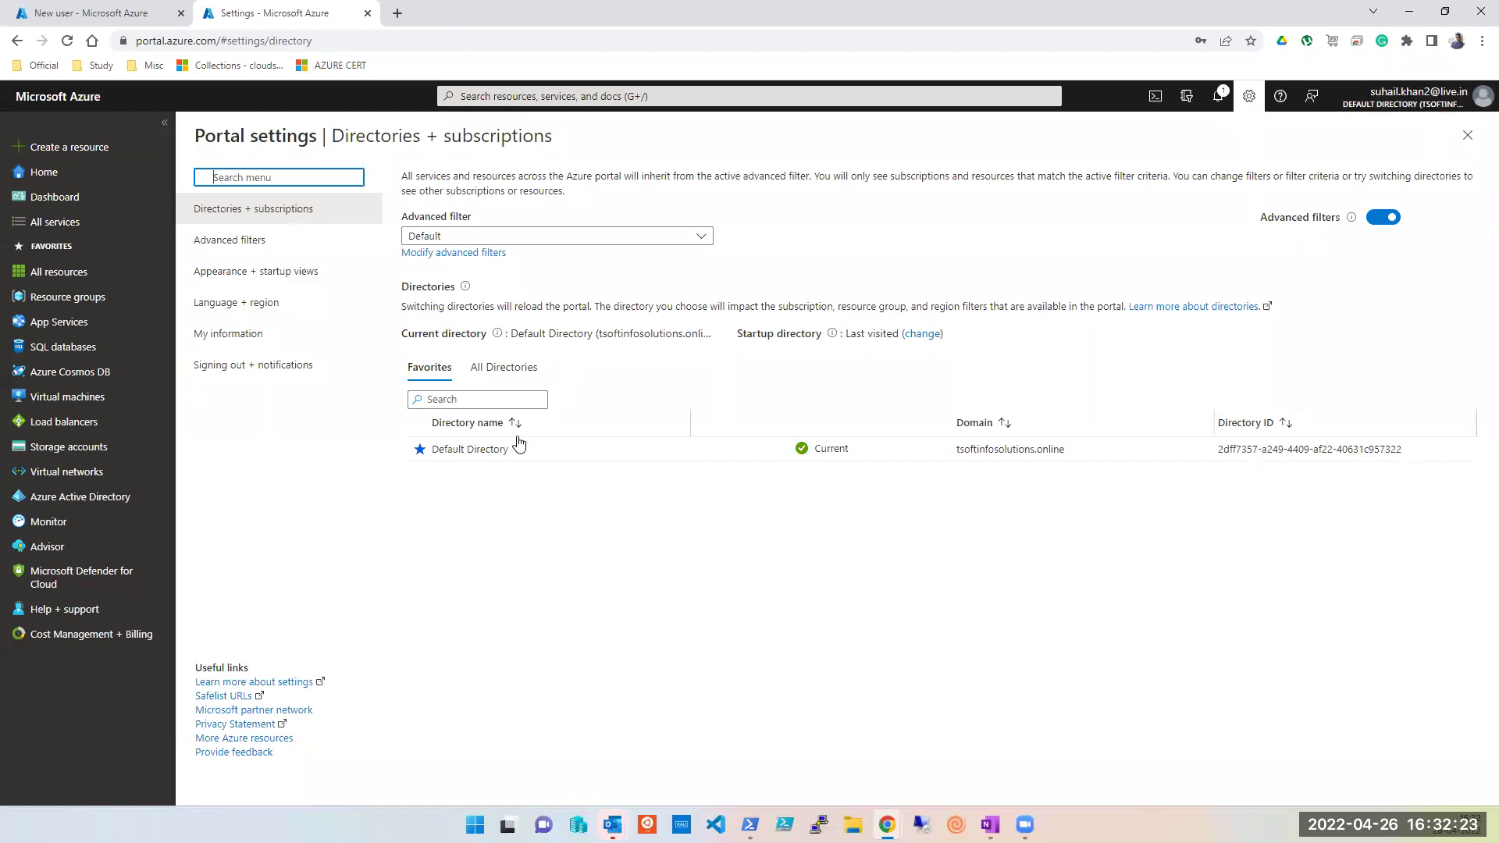
Inspect all directories and their domains, show Favorites, then return to the New user tab.
click(484, 374)
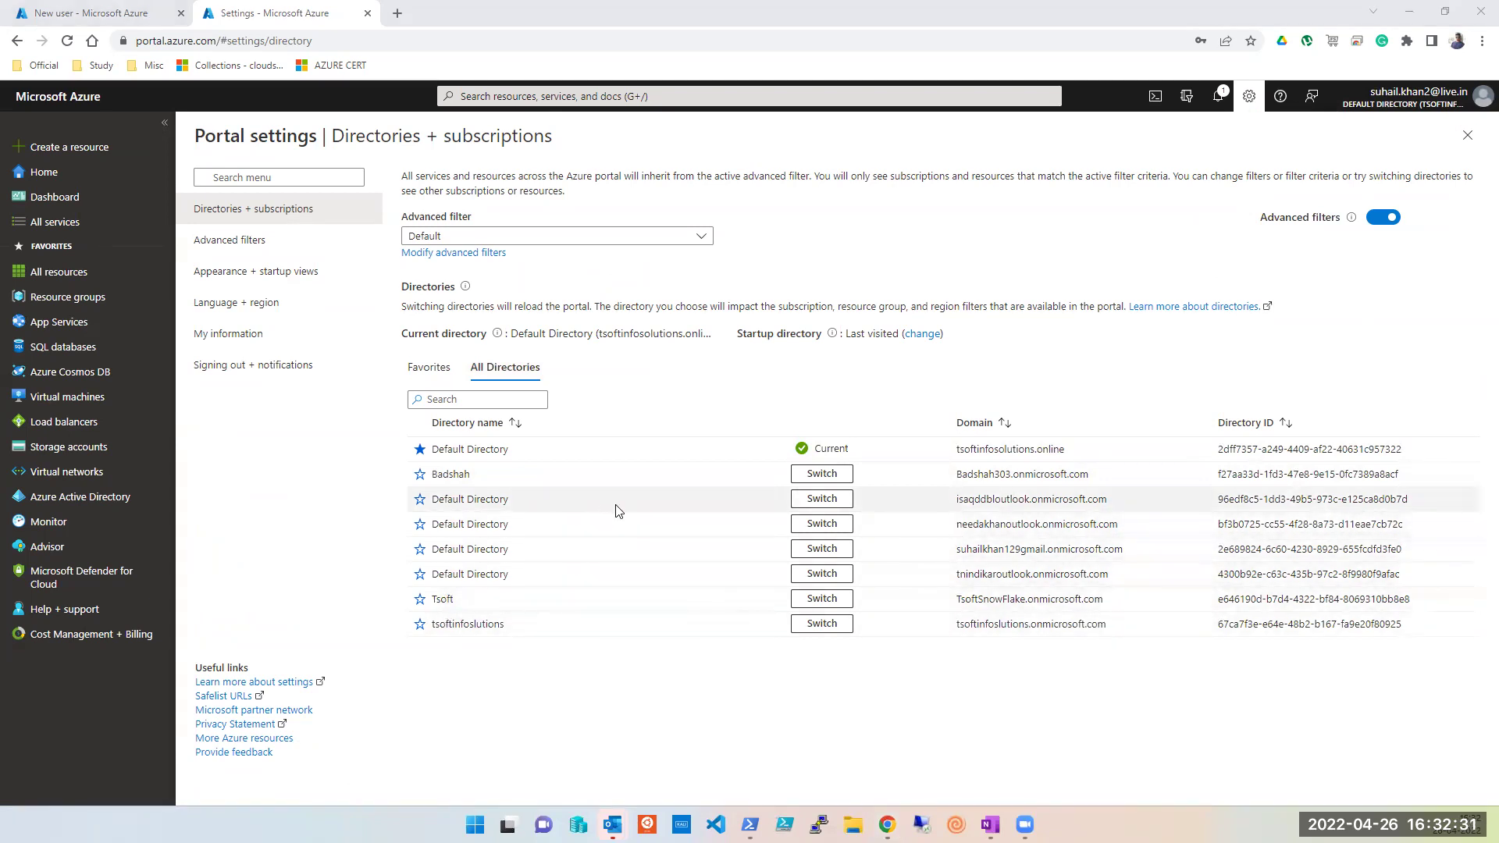
double_click(459, 474)
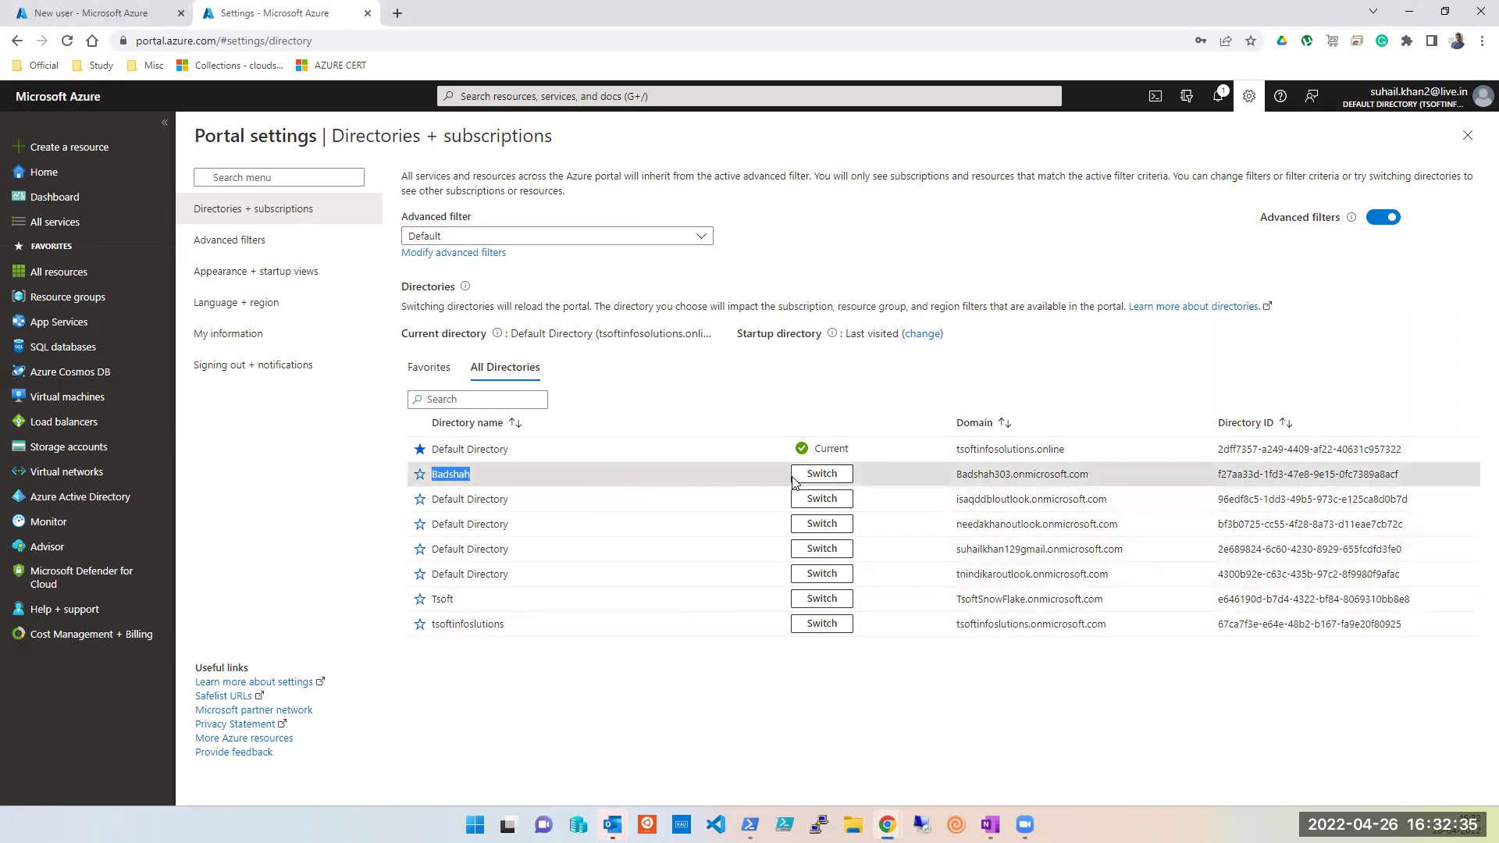
double_click(983, 501)
click(984, 504)
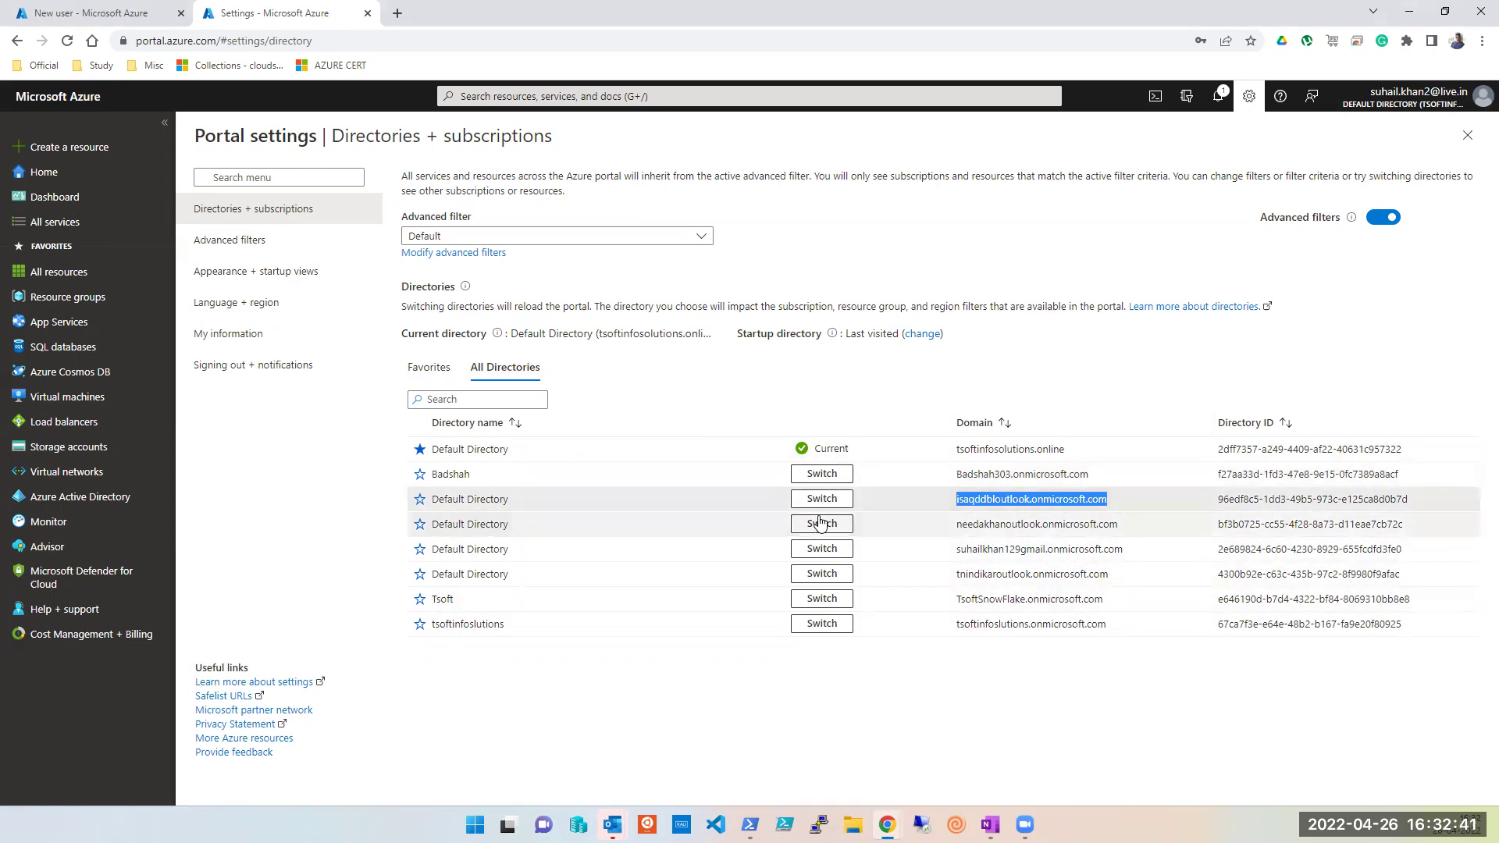
triple_click(457, 449)
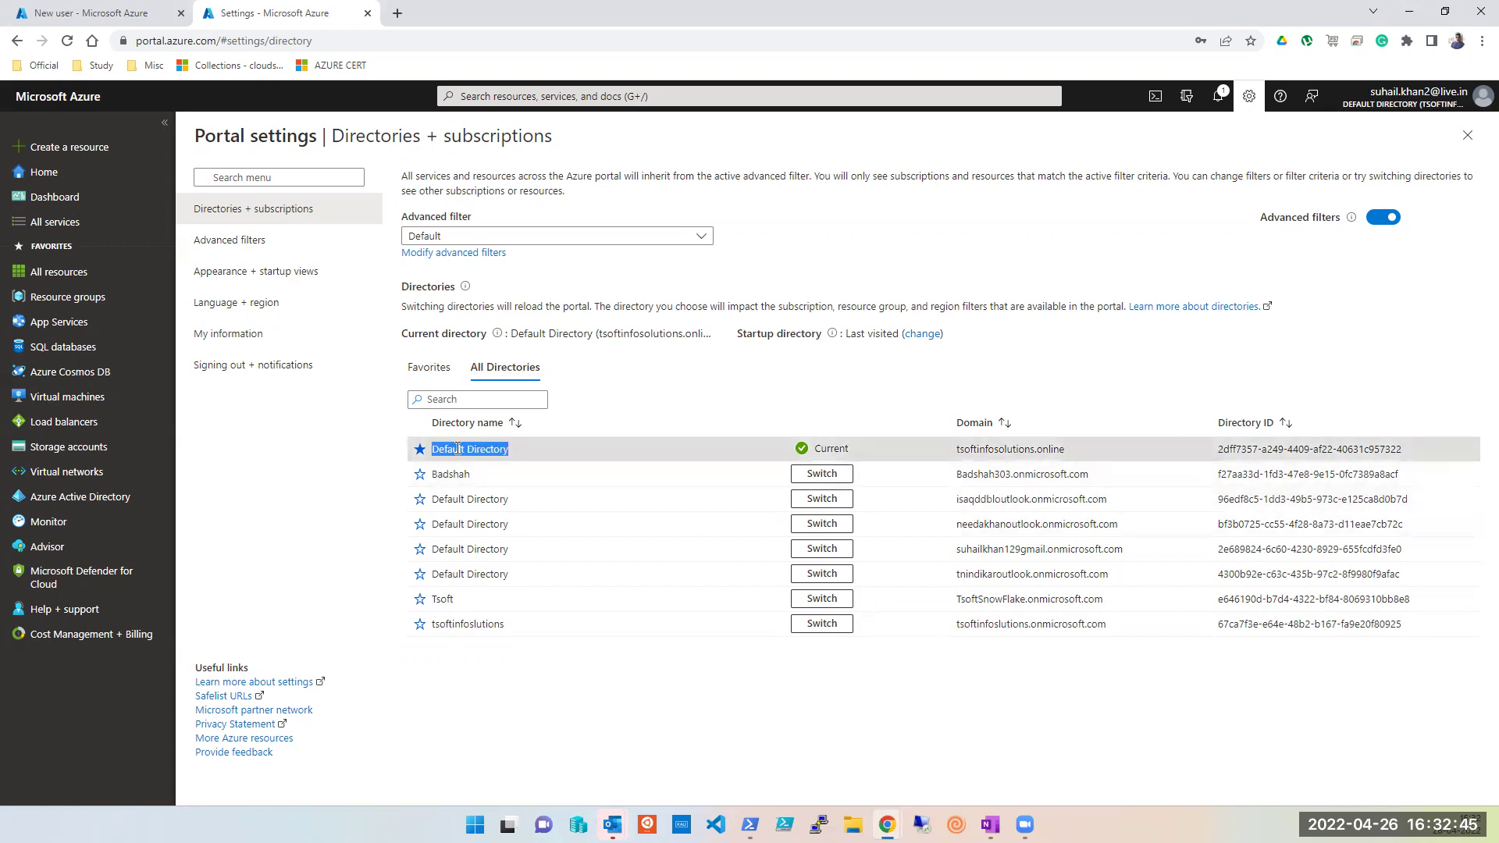
triple_click(1034, 509)
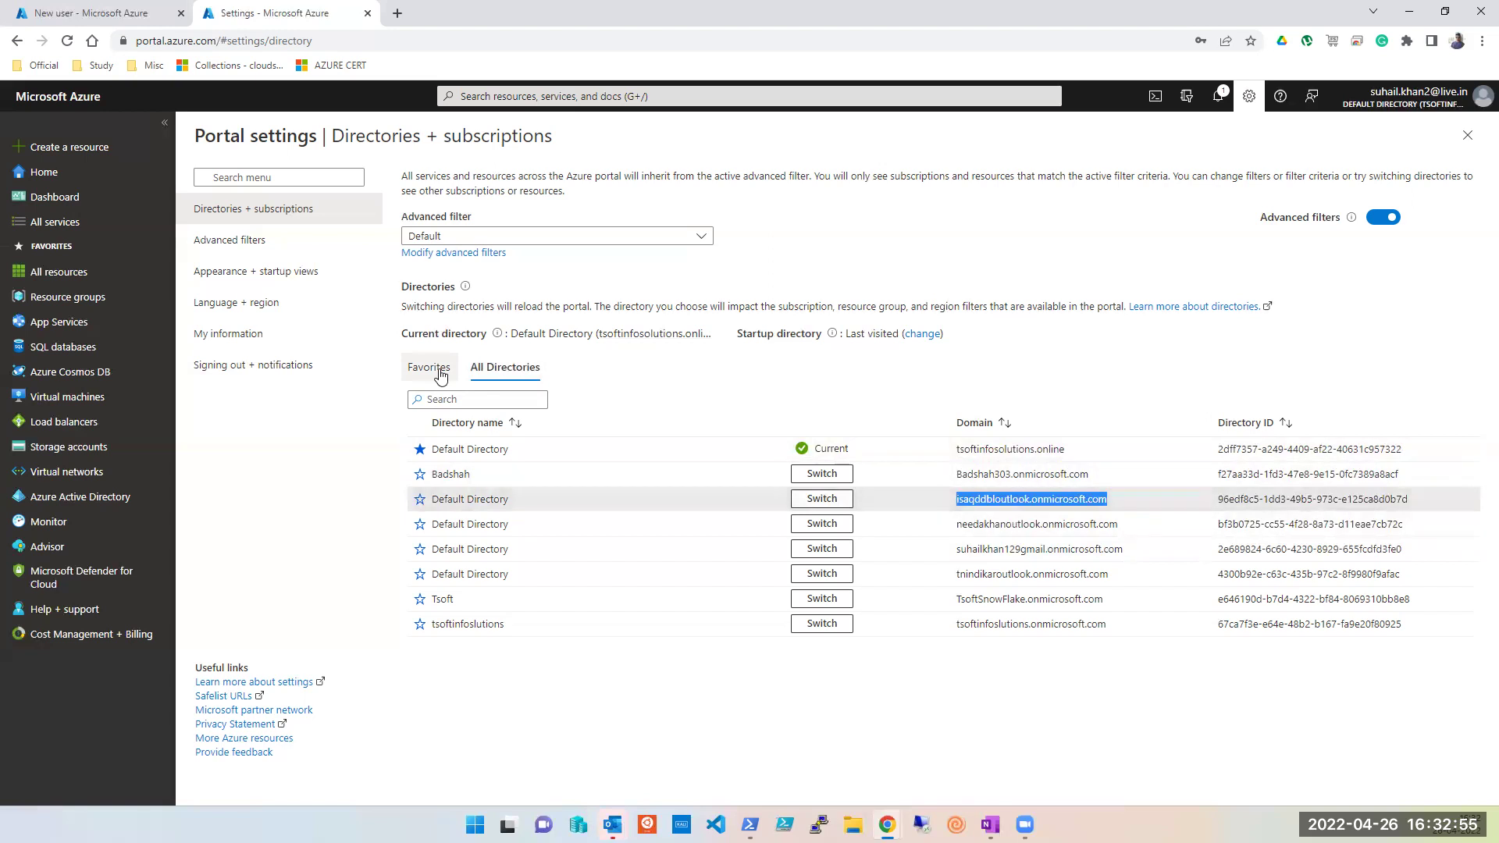
click(442, 377)
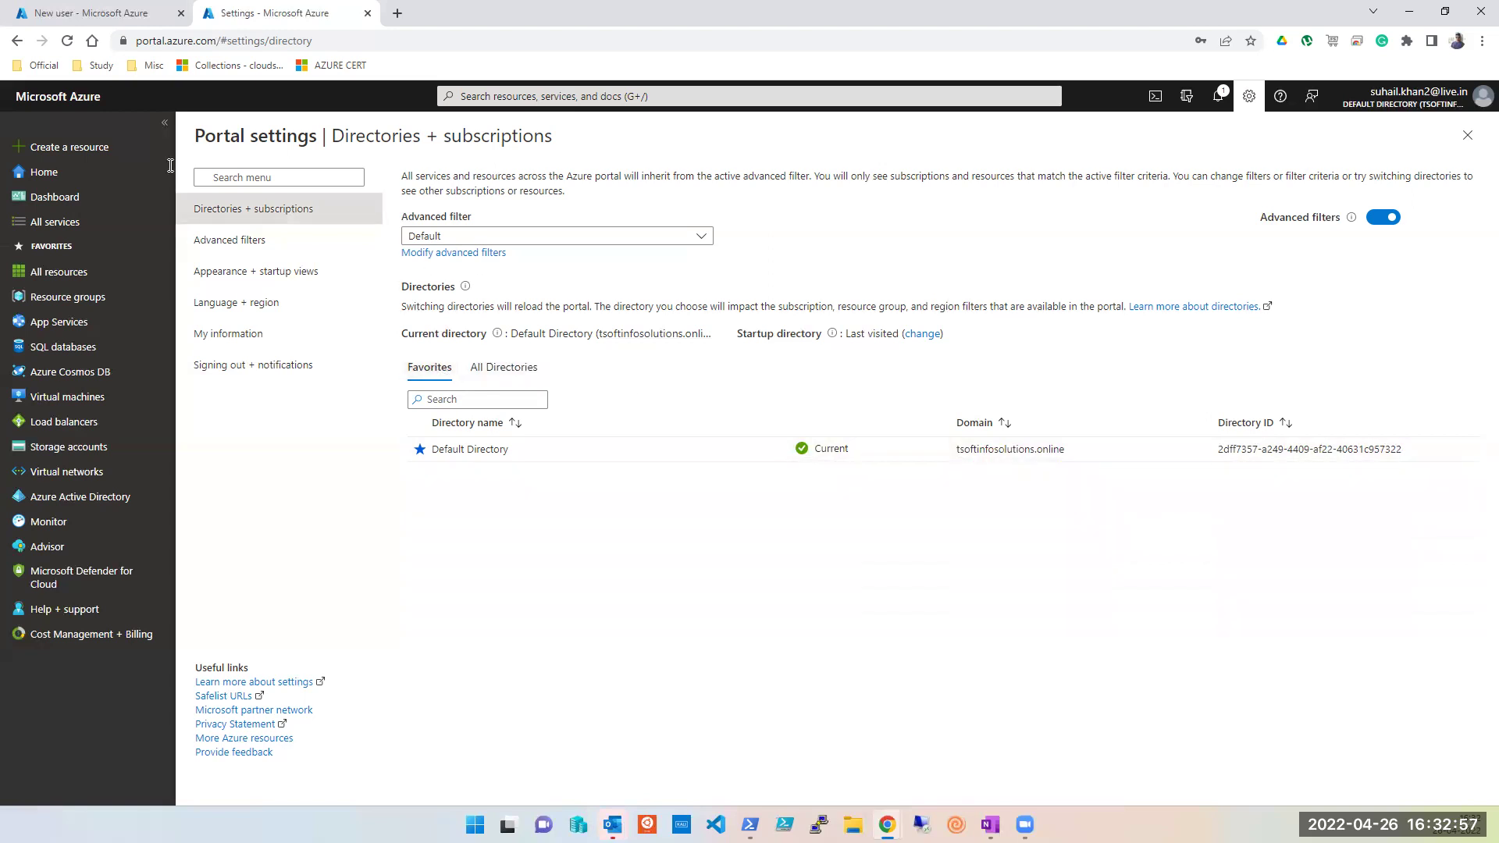
click(141, 14)
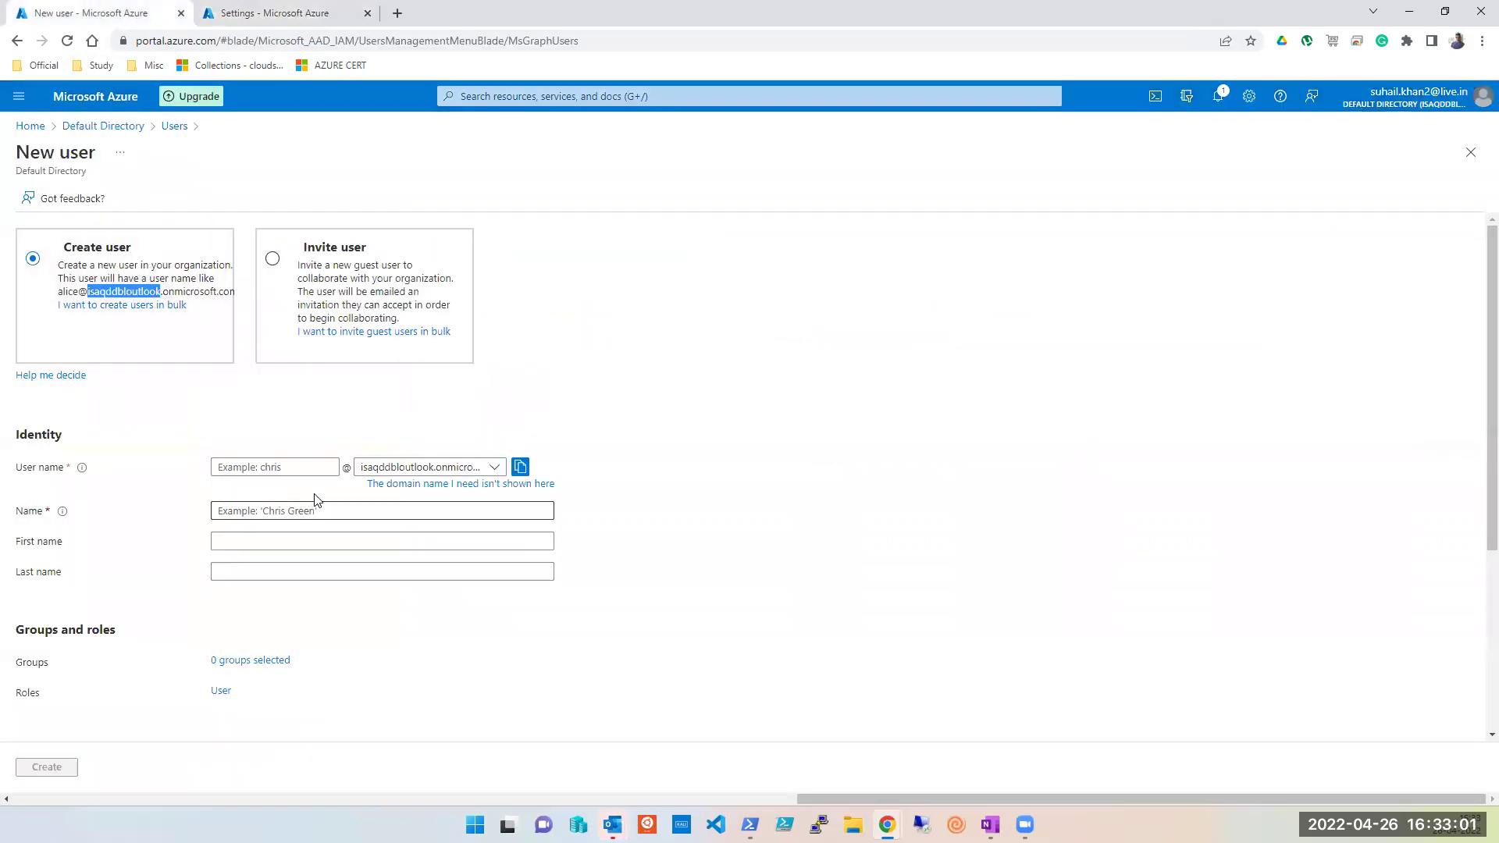
Enter the new user's user name and copy the full sign-in name.
click(307, 468)
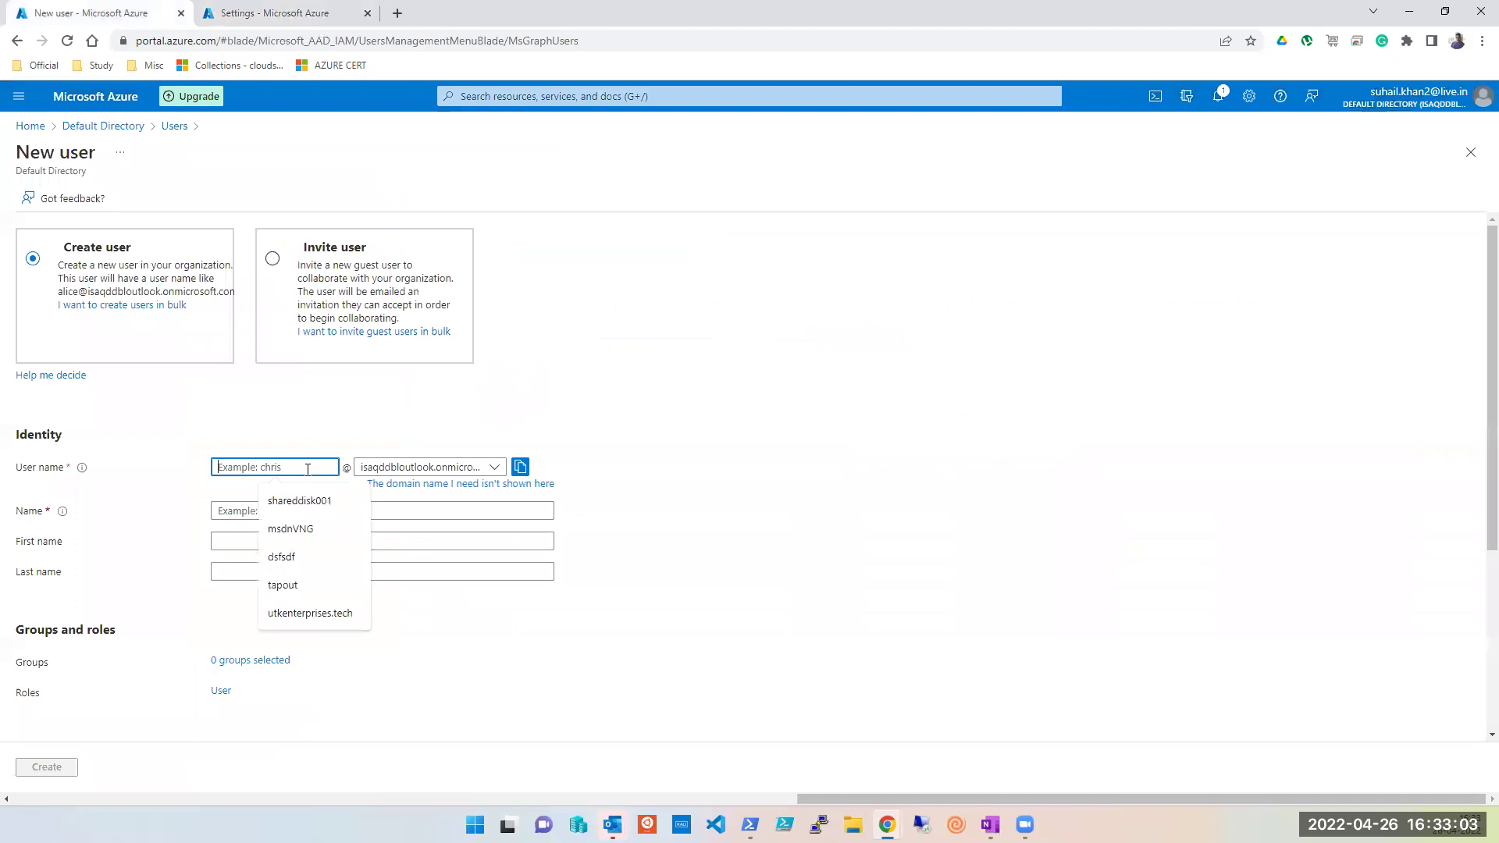
text(Henty)
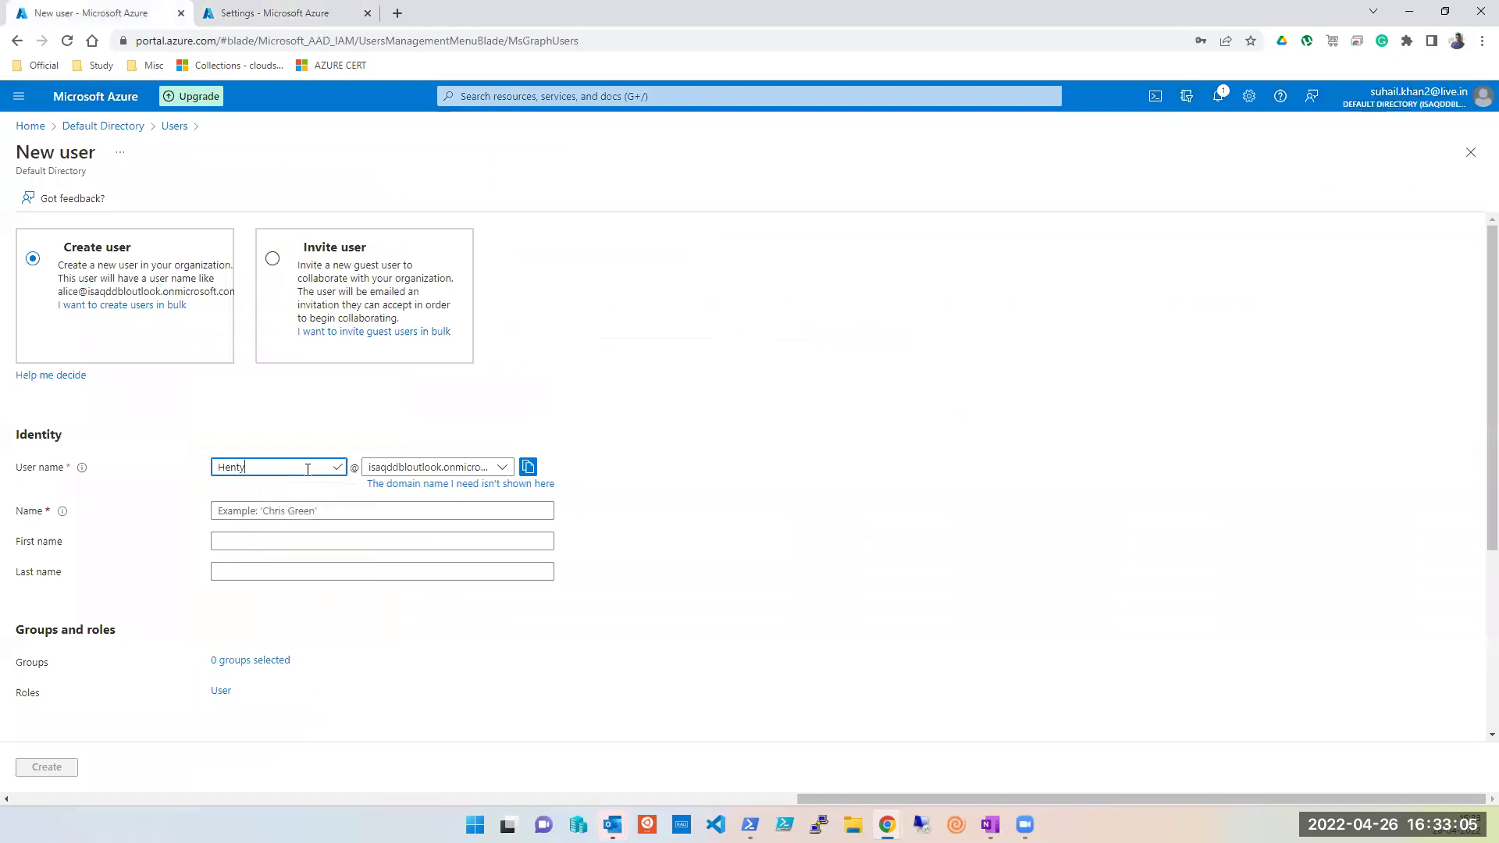
click(528, 468)
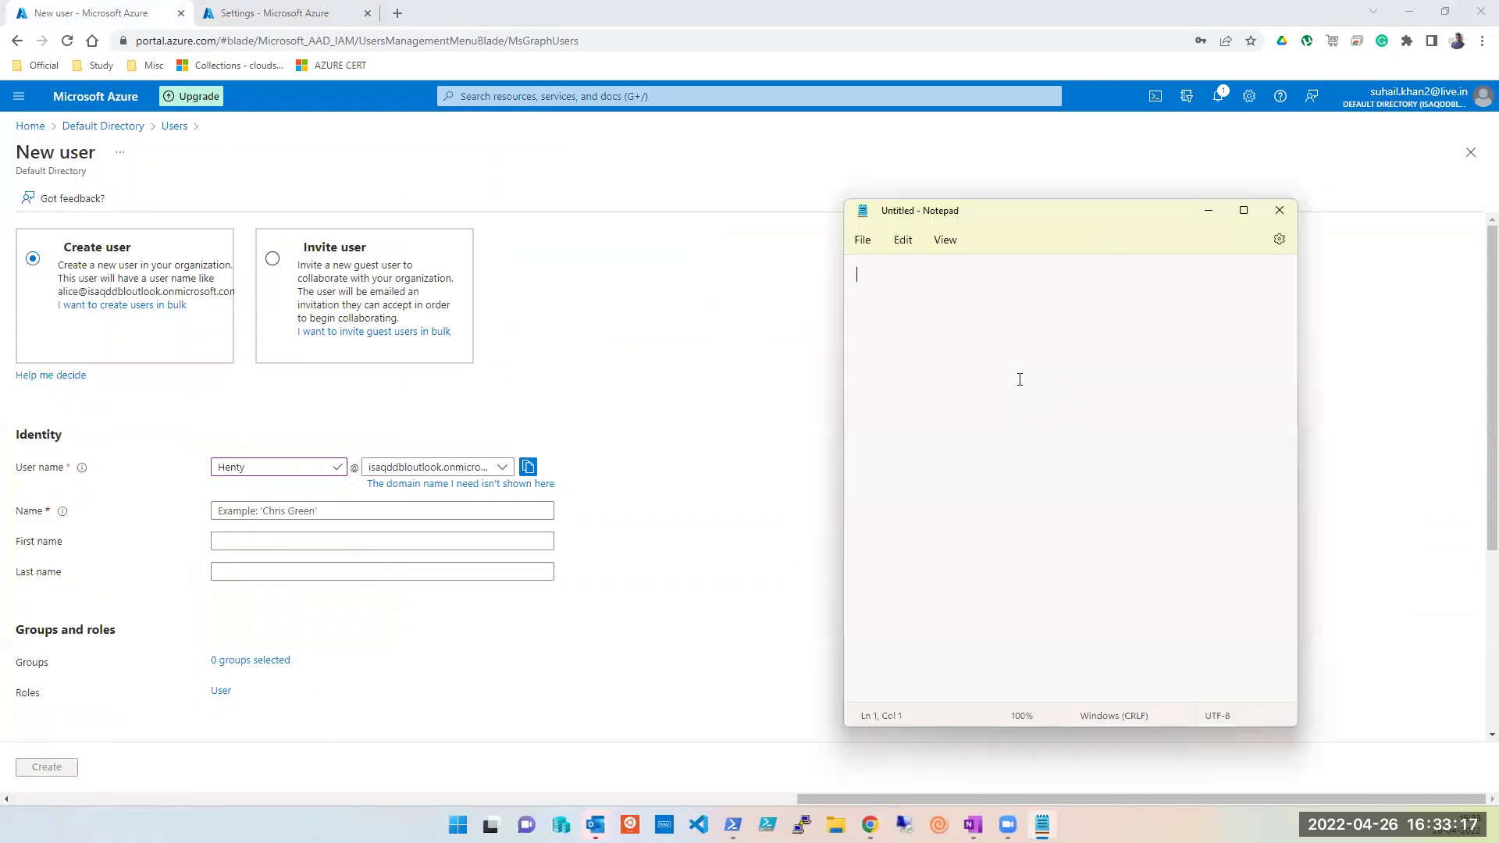
Paste the sign-in name into Notepad and copy the user name into the Name field.
key(ctrl+v)
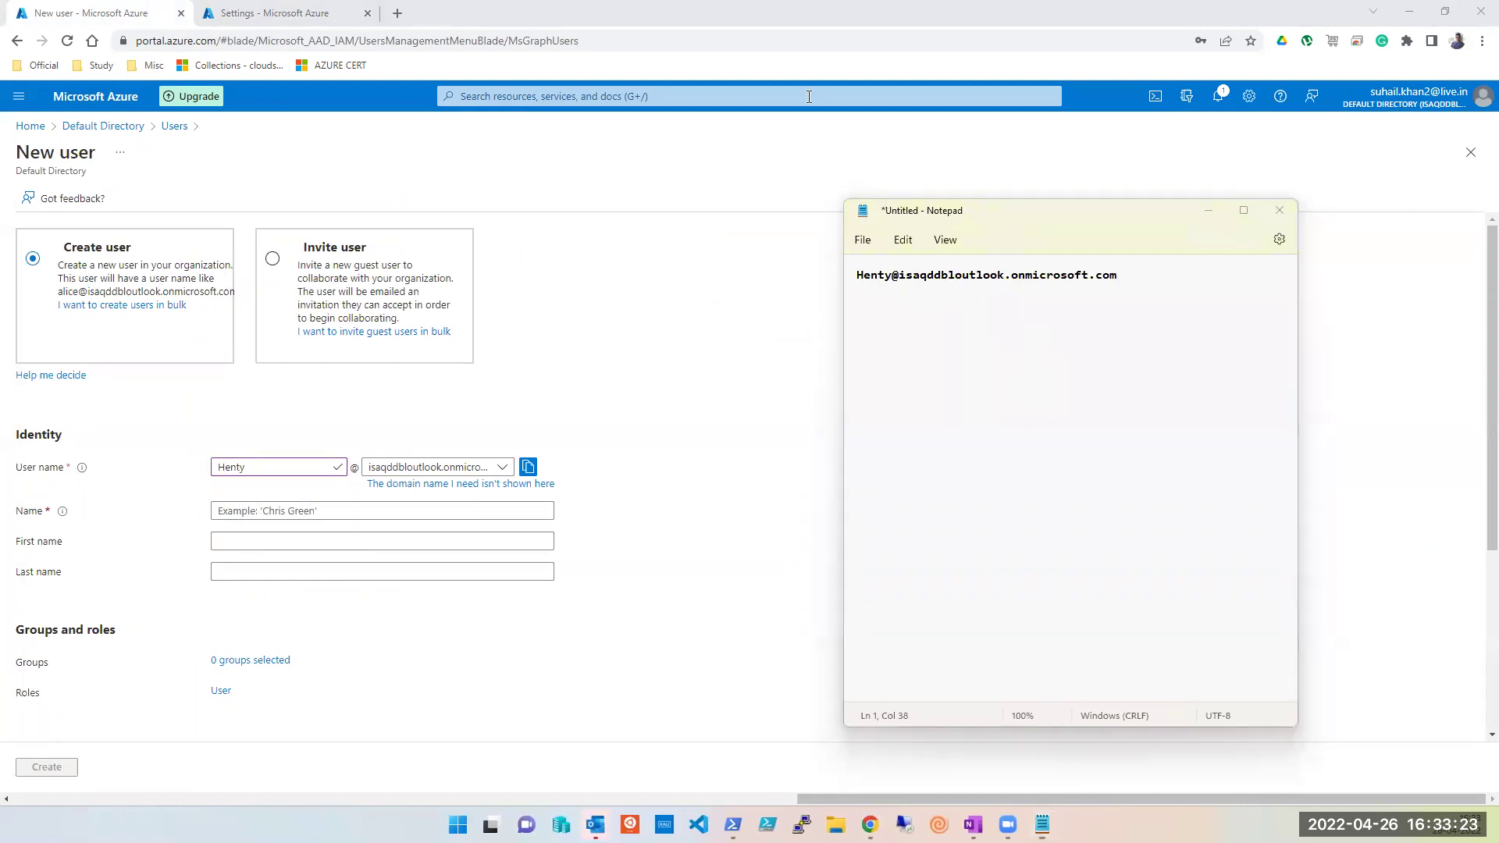
click(234, 467)
double_click(235, 466)
key(ctrl+c)
click(242, 506)
key(ctrl+v)
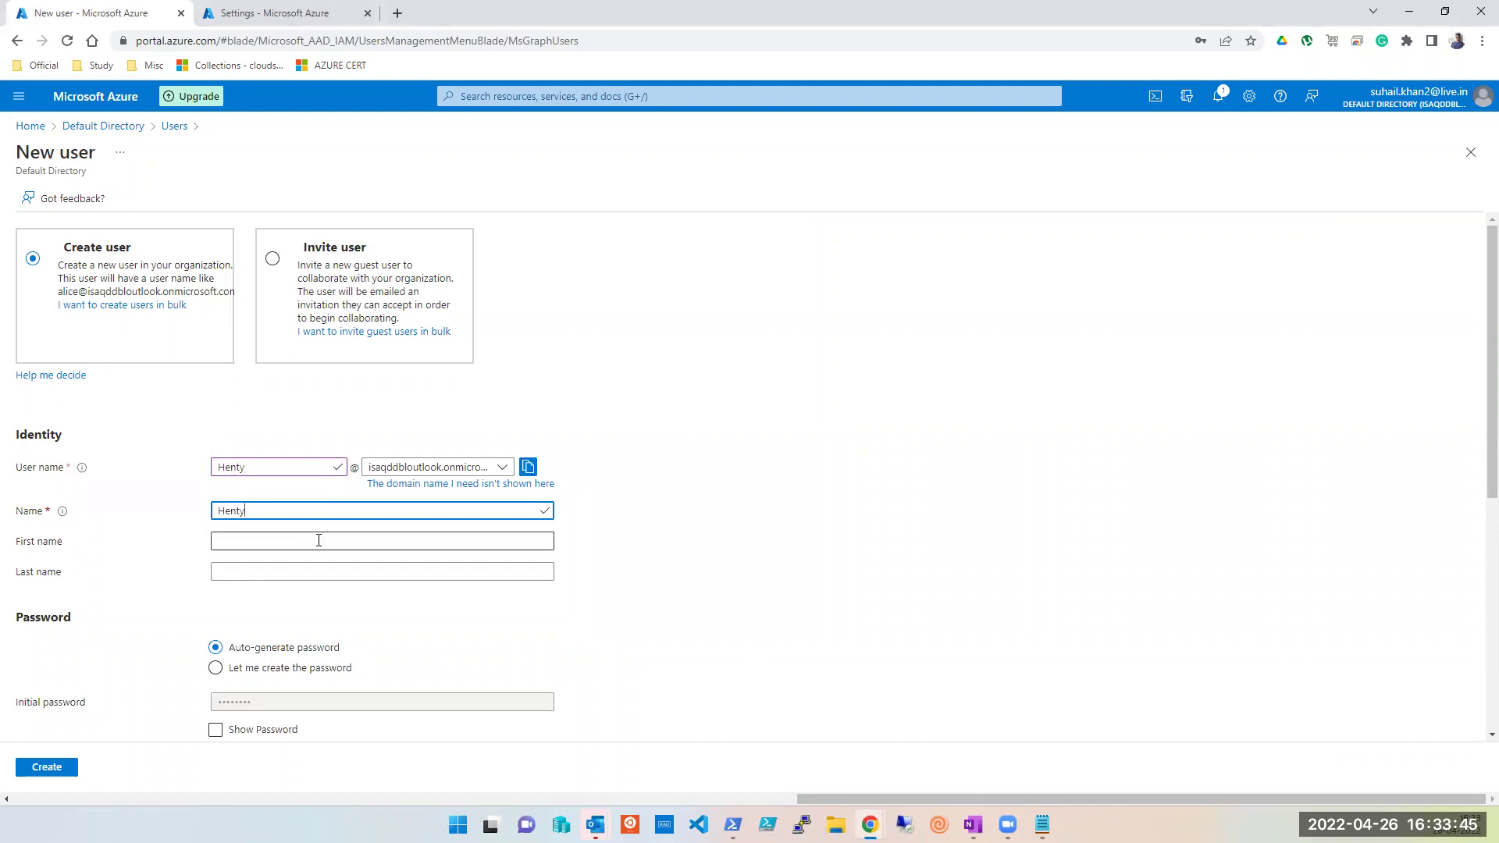
Fill in the new user's first name and last name.
click(277, 538)
text(Hen)
key(BackSpace)
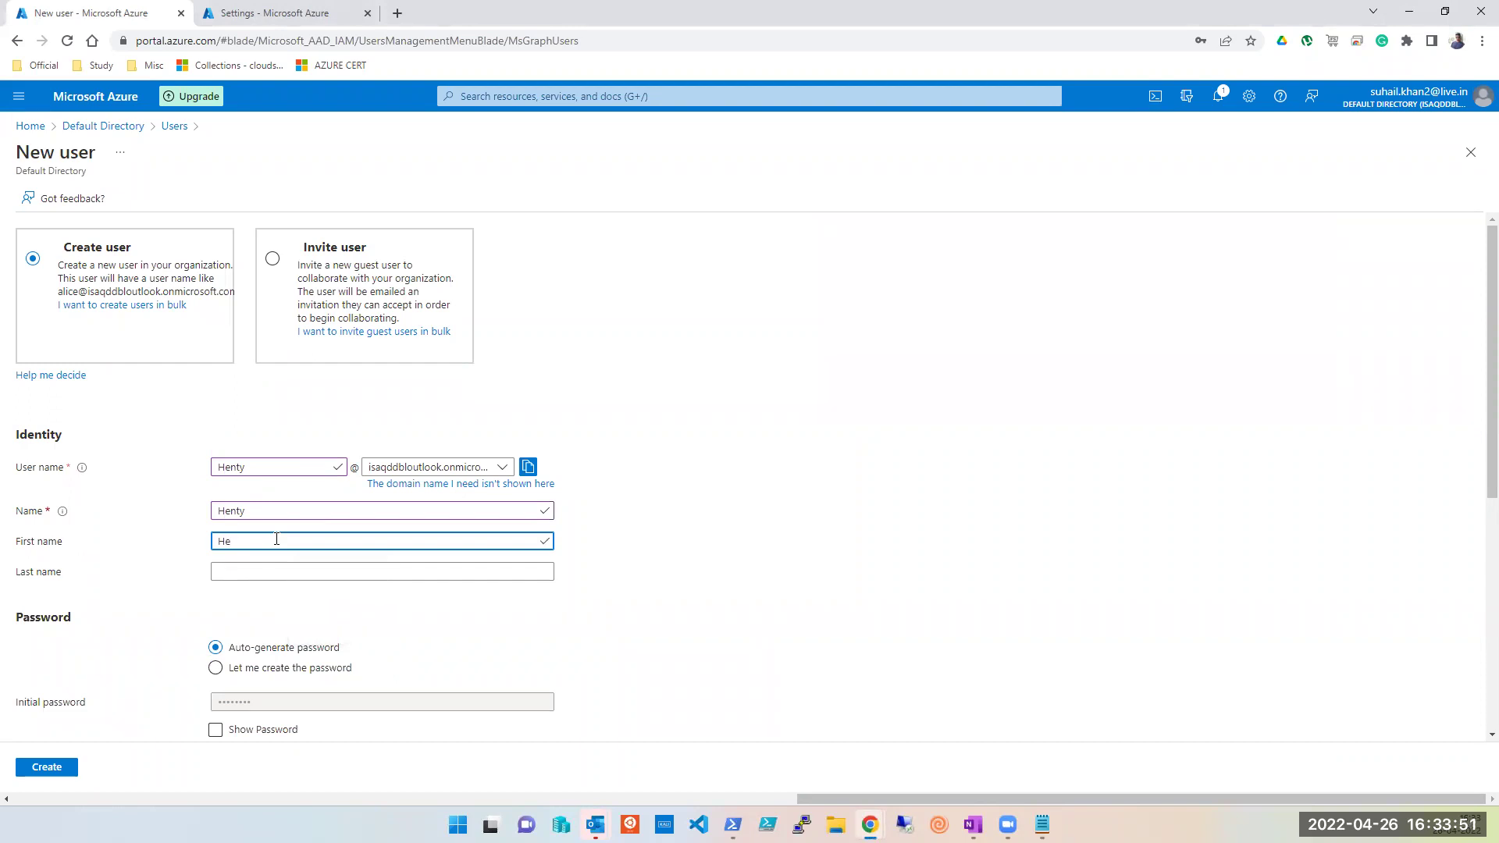
text(nty)
key(Tab)
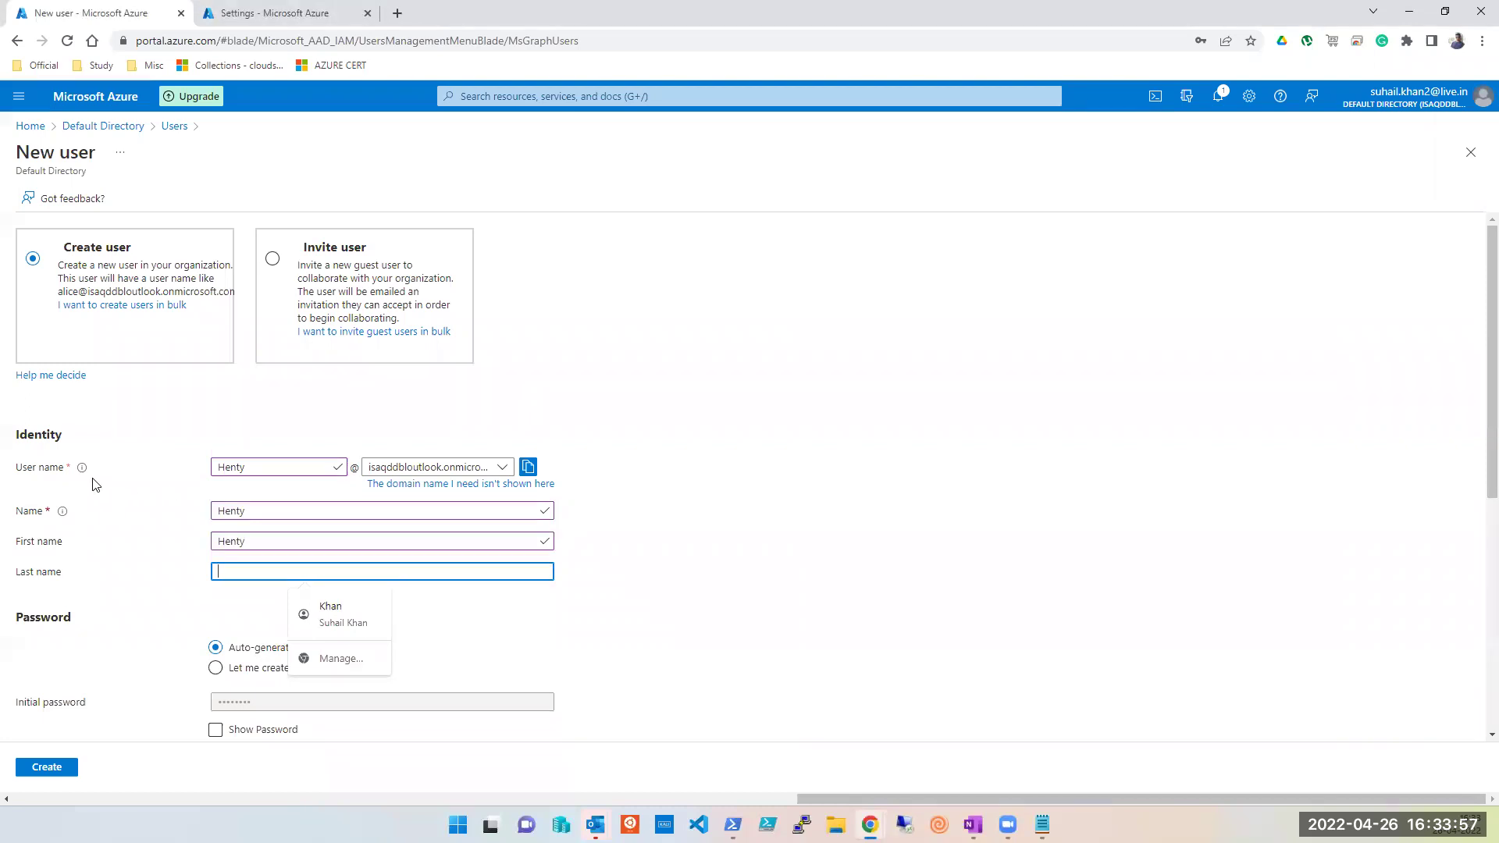
text(T)
key(Tab)
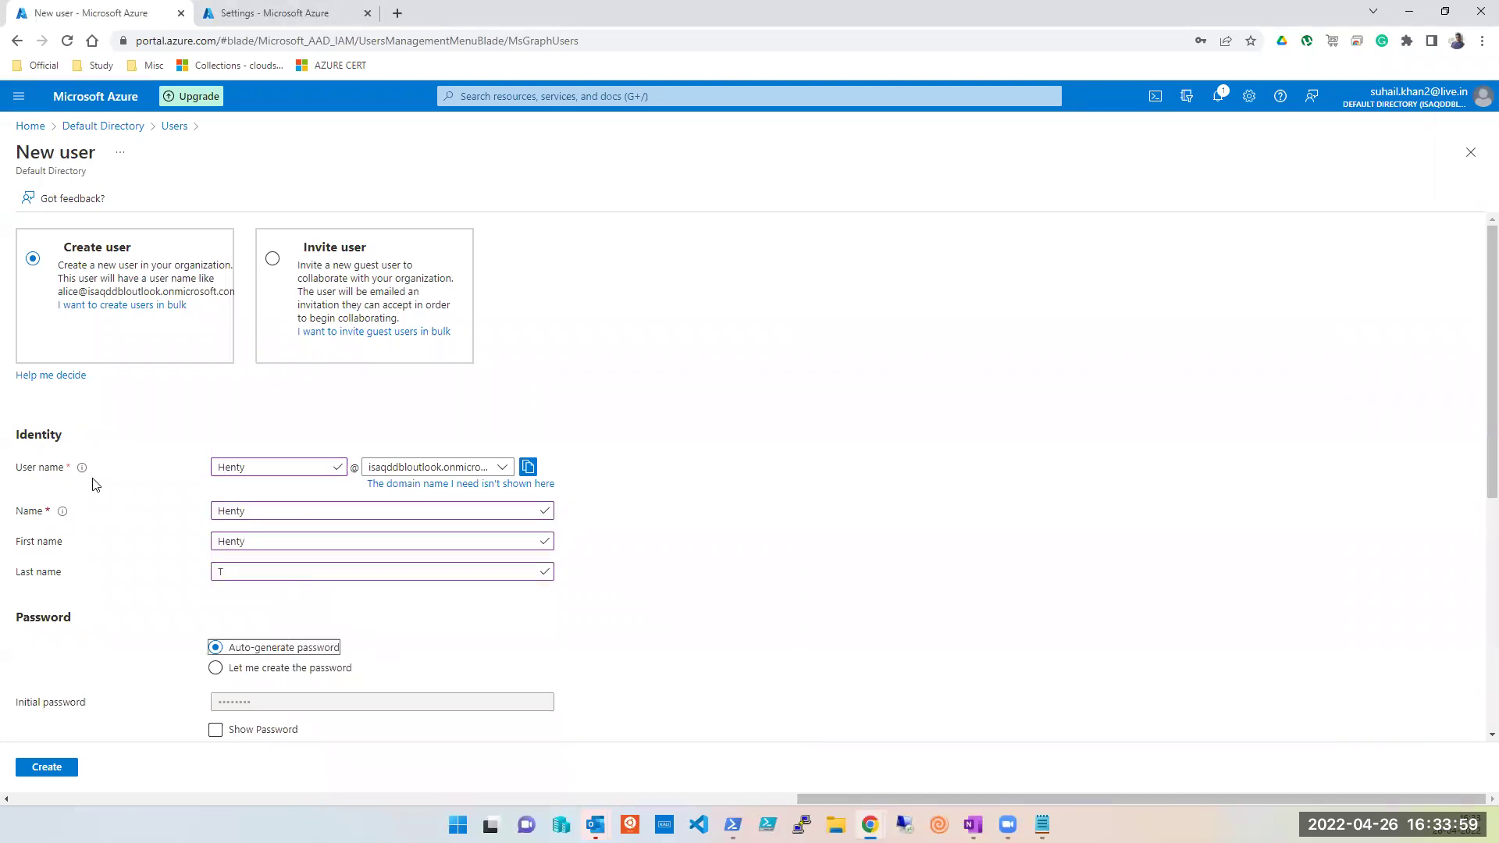
Keep the auto-generated password, reveal it, and paste it into the Notepad notes.
click(275, 670)
click(270, 649)
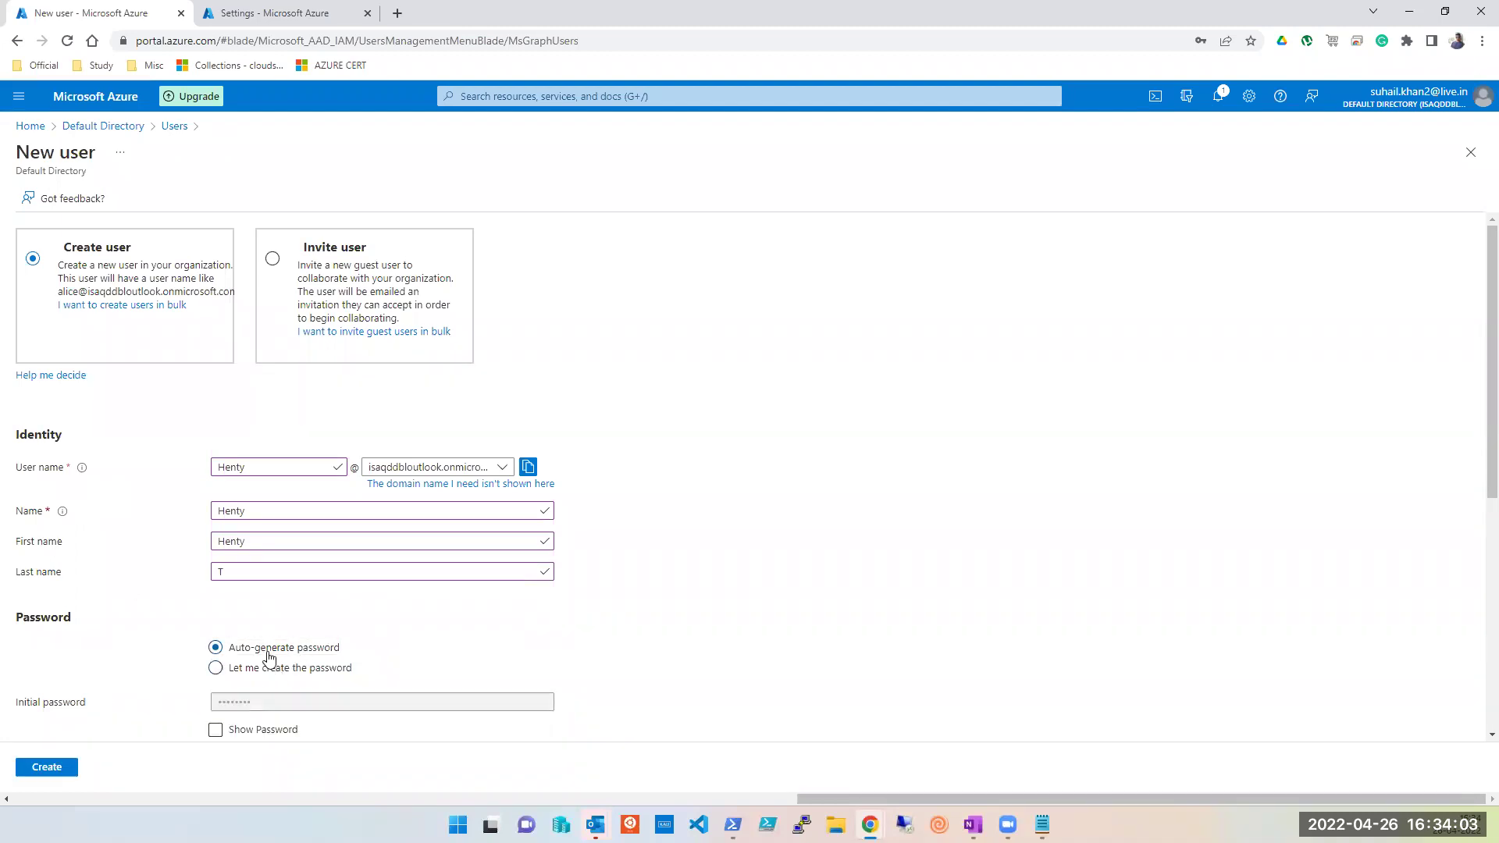
scroll(235, 664, down, 2)
click(213, 576)
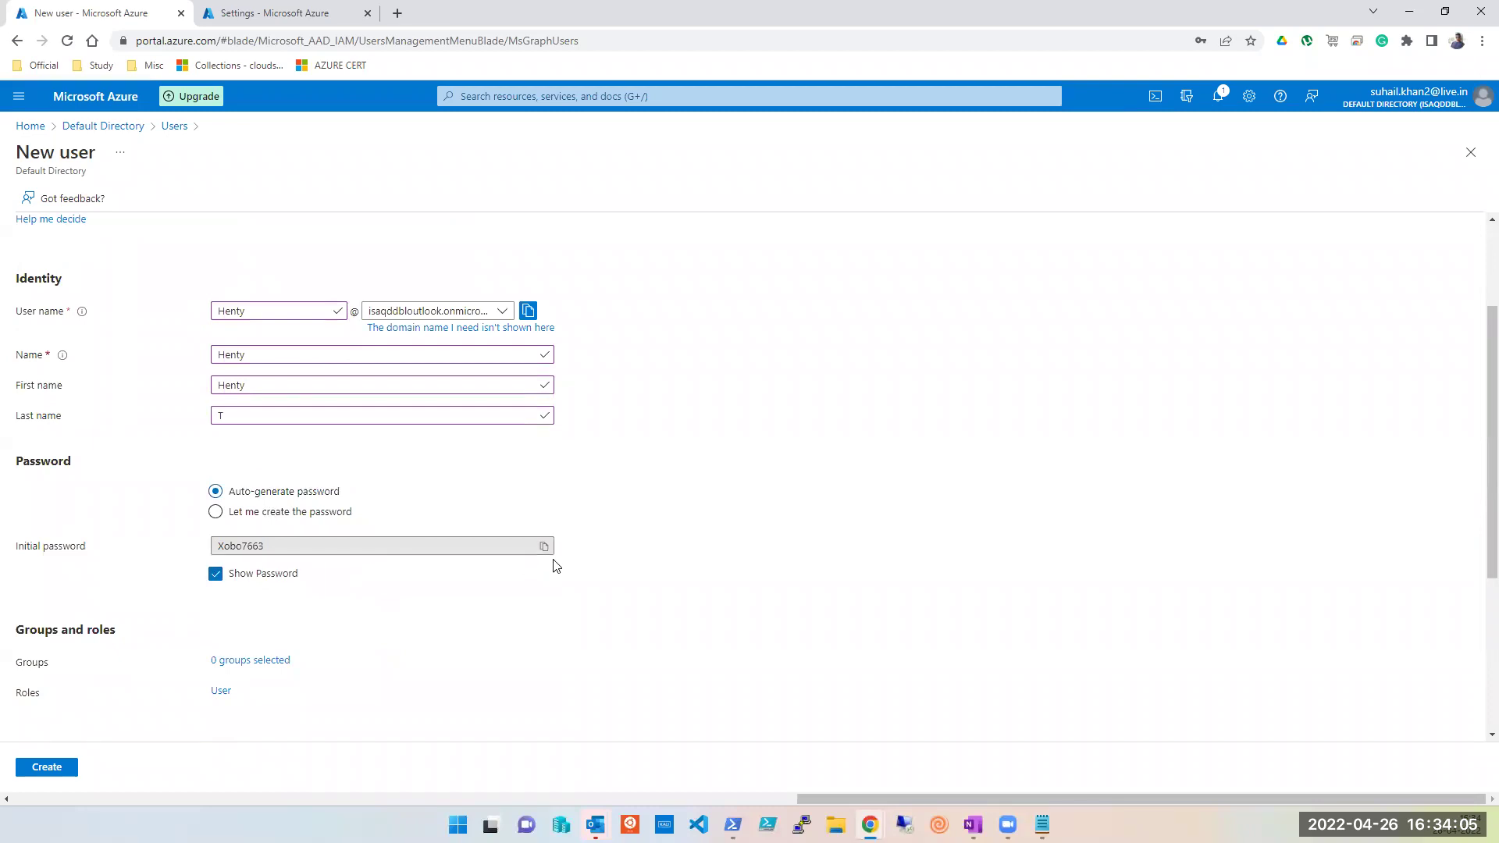
click(1042, 825)
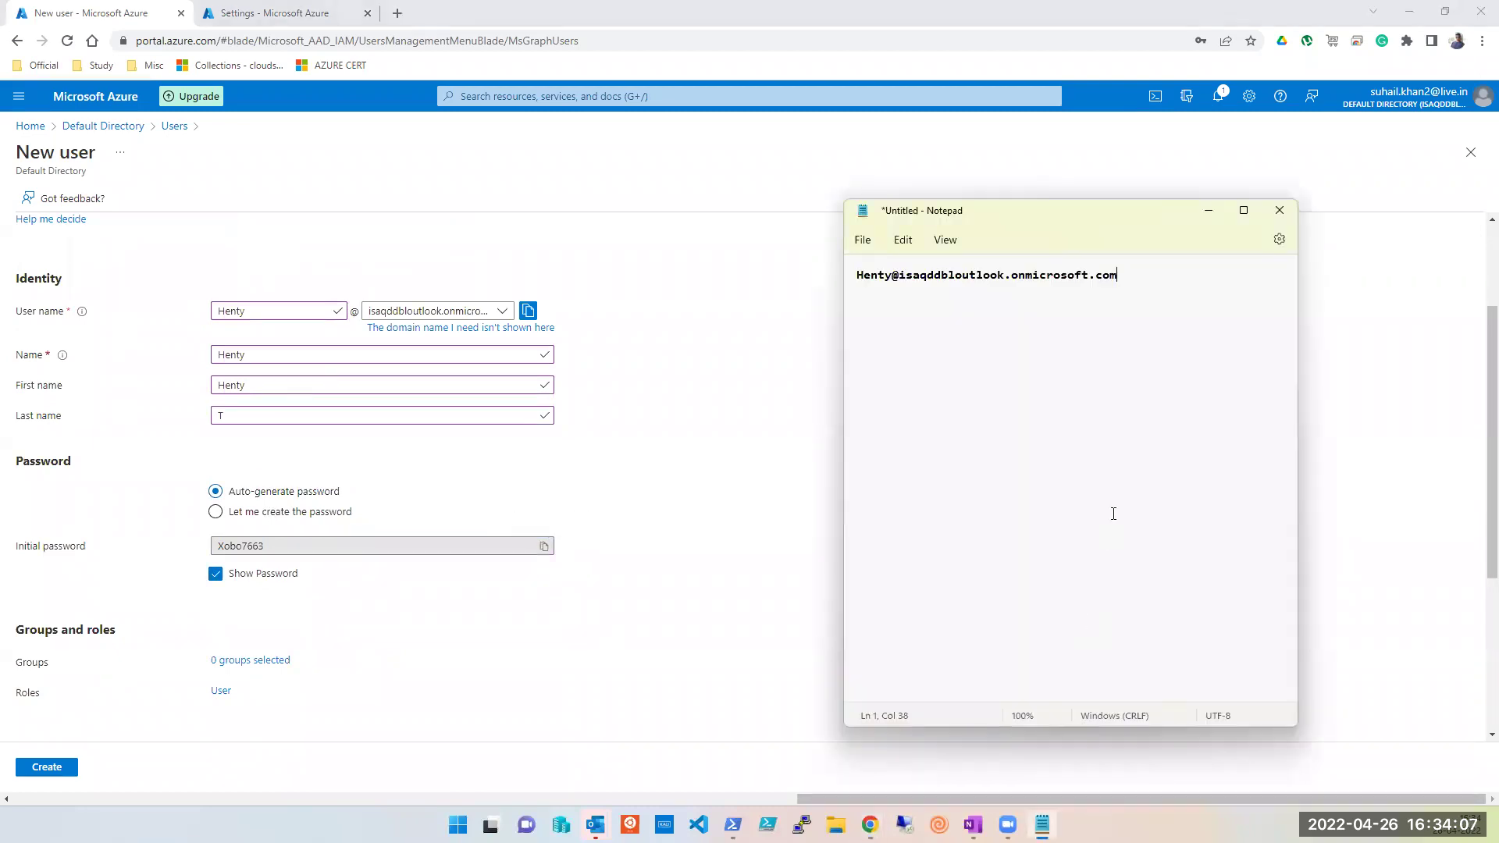
key(Return)
key(ctrl+v)
Scroll to the bottom of the New user form and create the account.
click(495, 659)
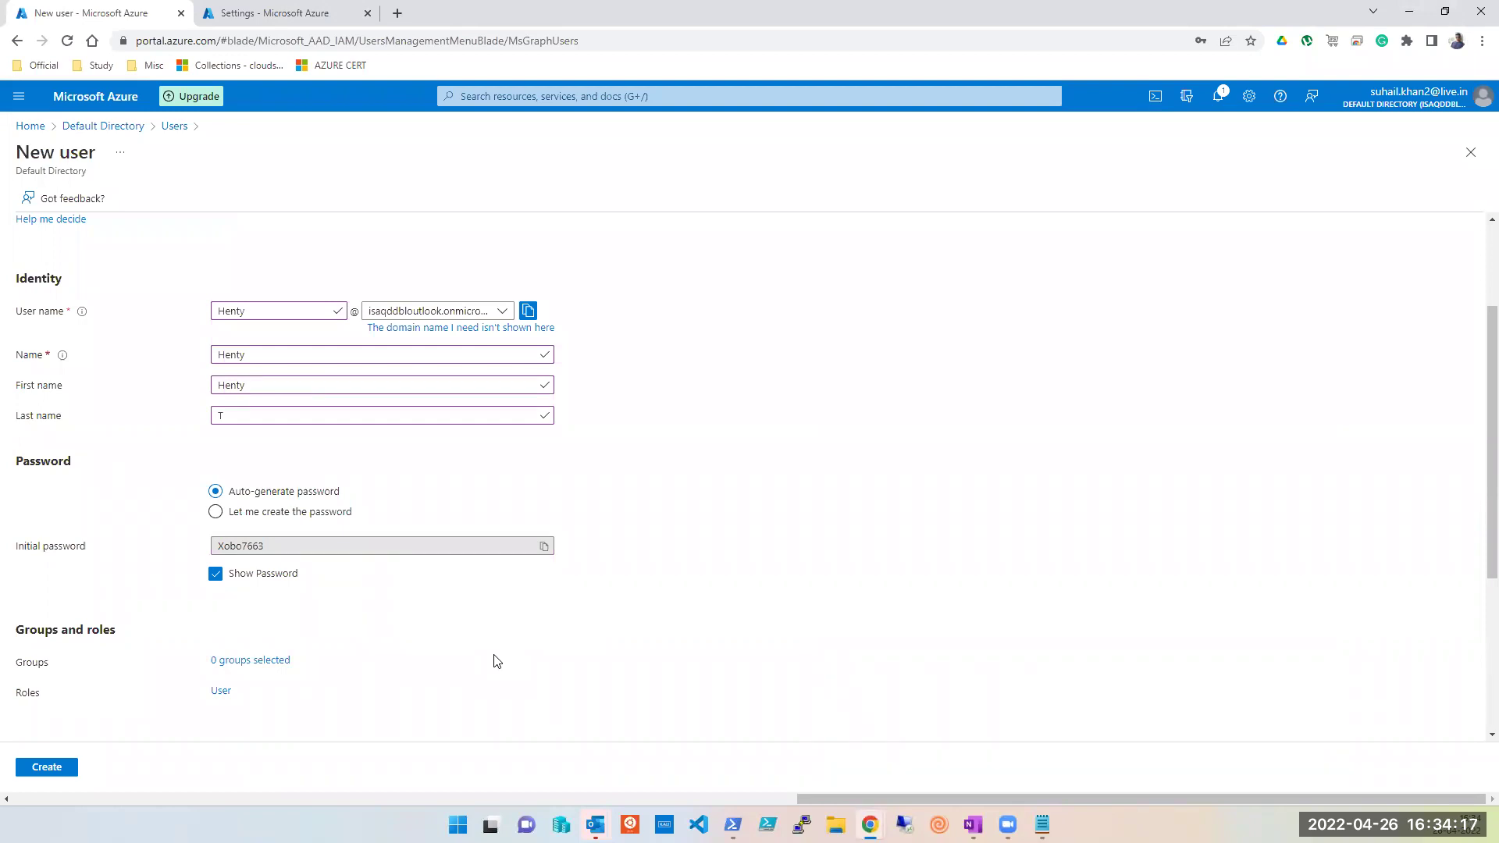
scroll(495, 660, down, 4)
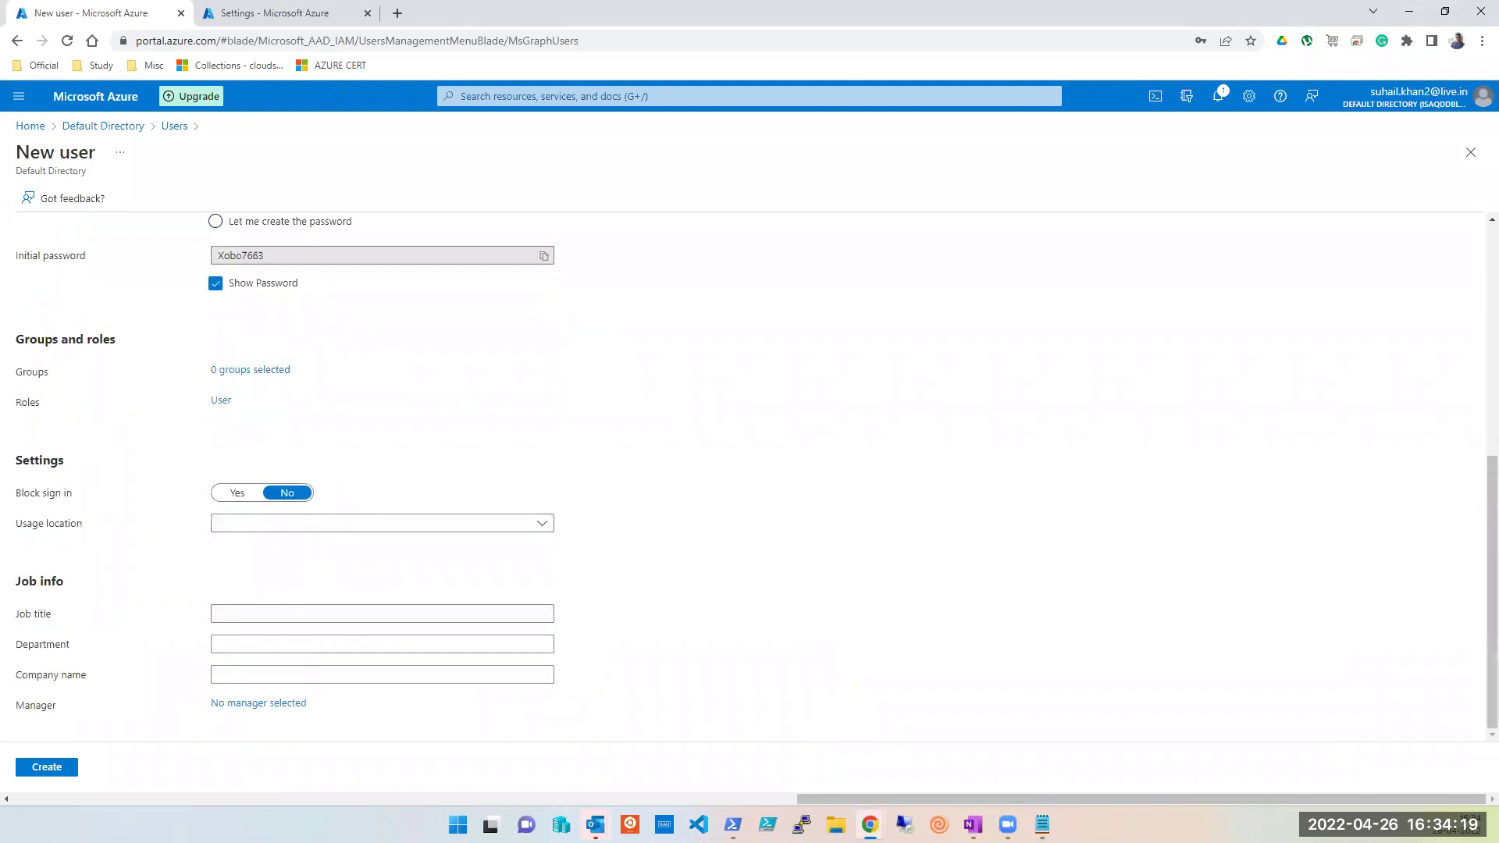
click(47, 770)
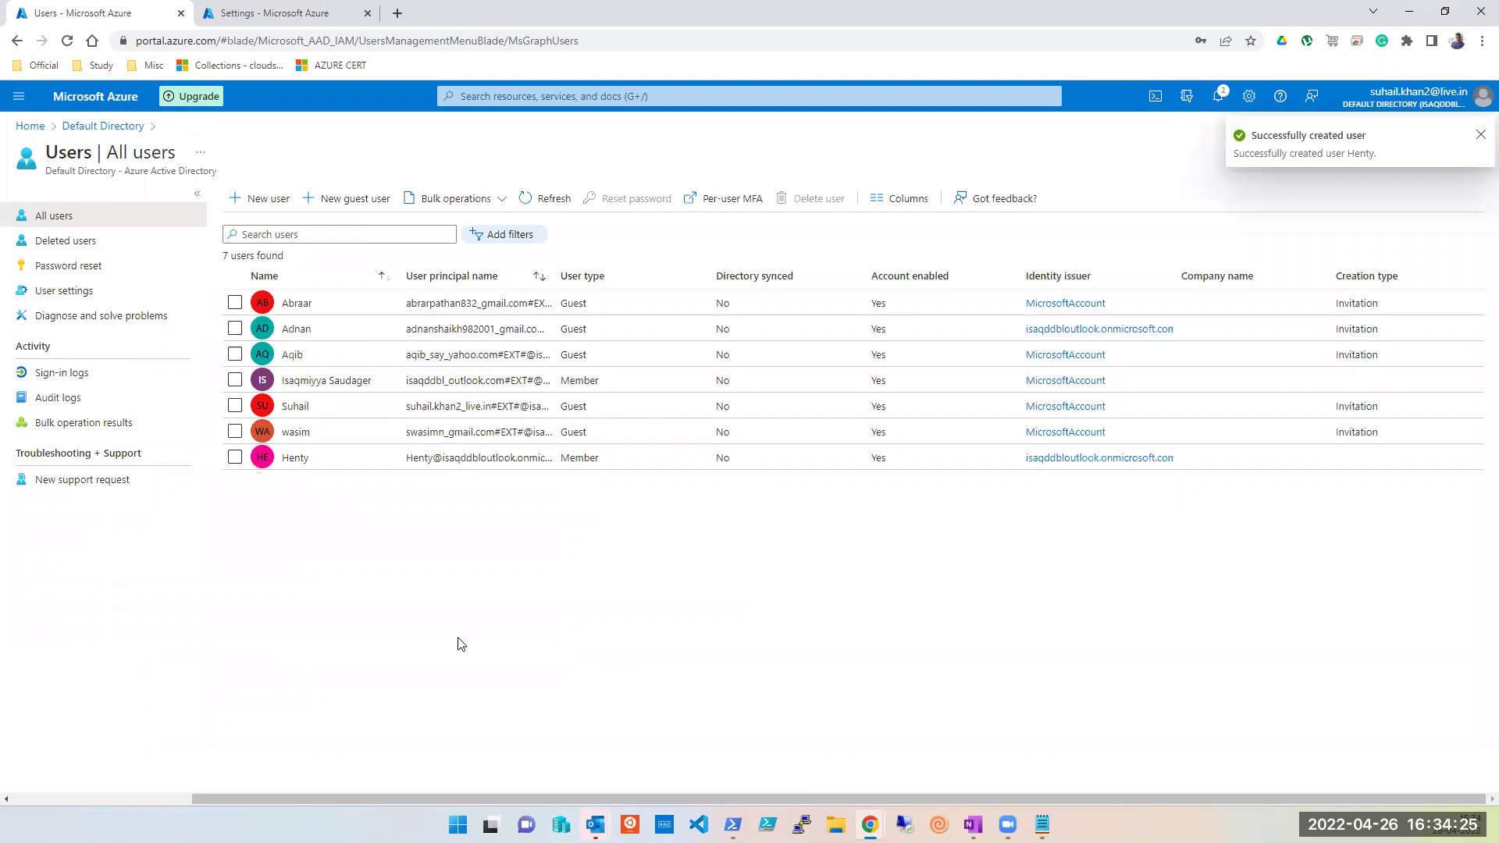
Review the new user's saved password and sign-in name in Notepad, then minimize it.
click(1041, 824)
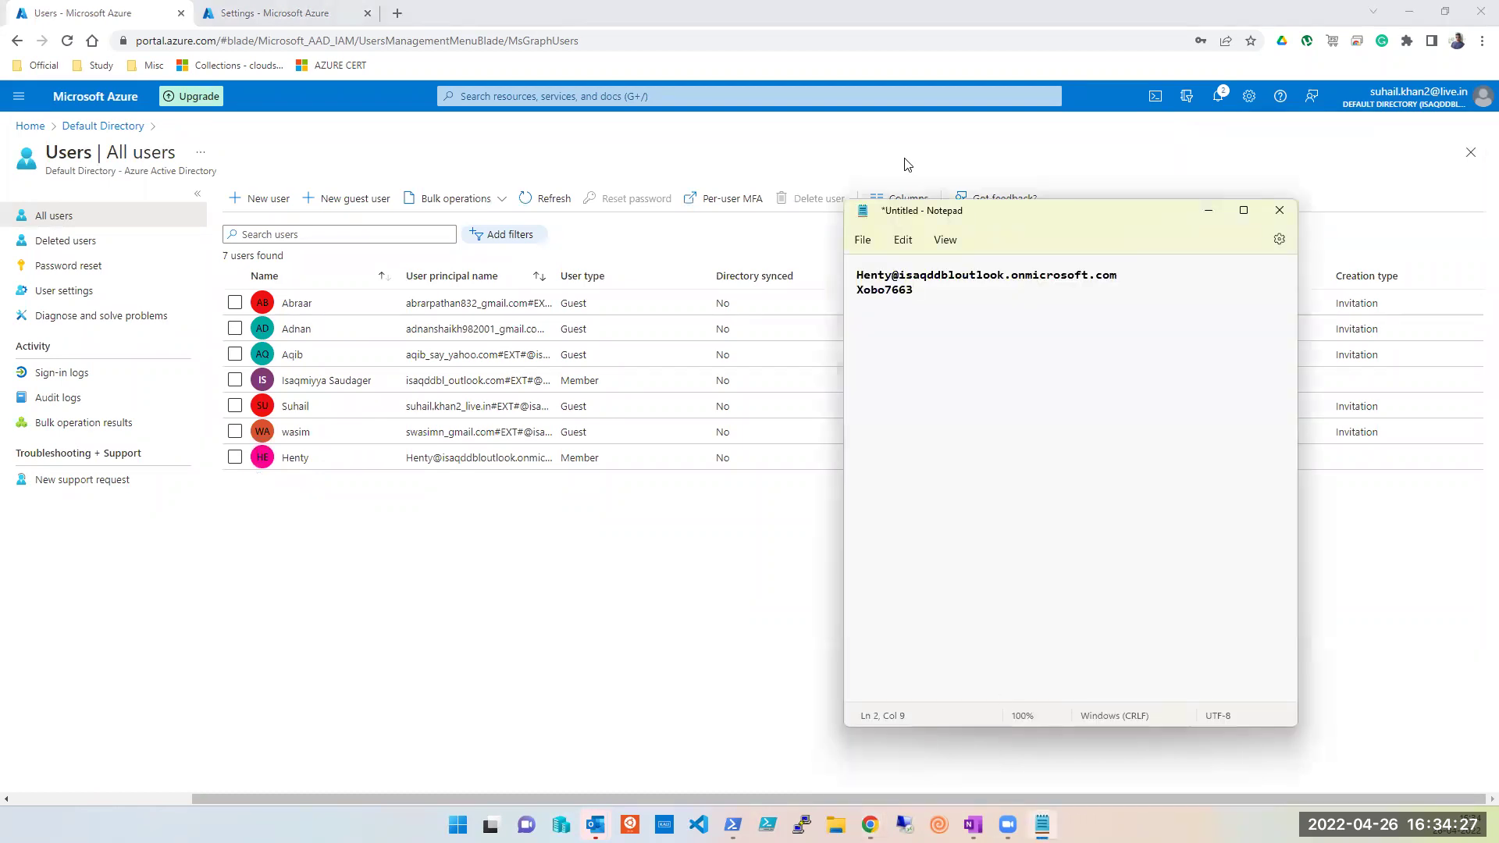
click(865, 291)
double_click(866, 292)
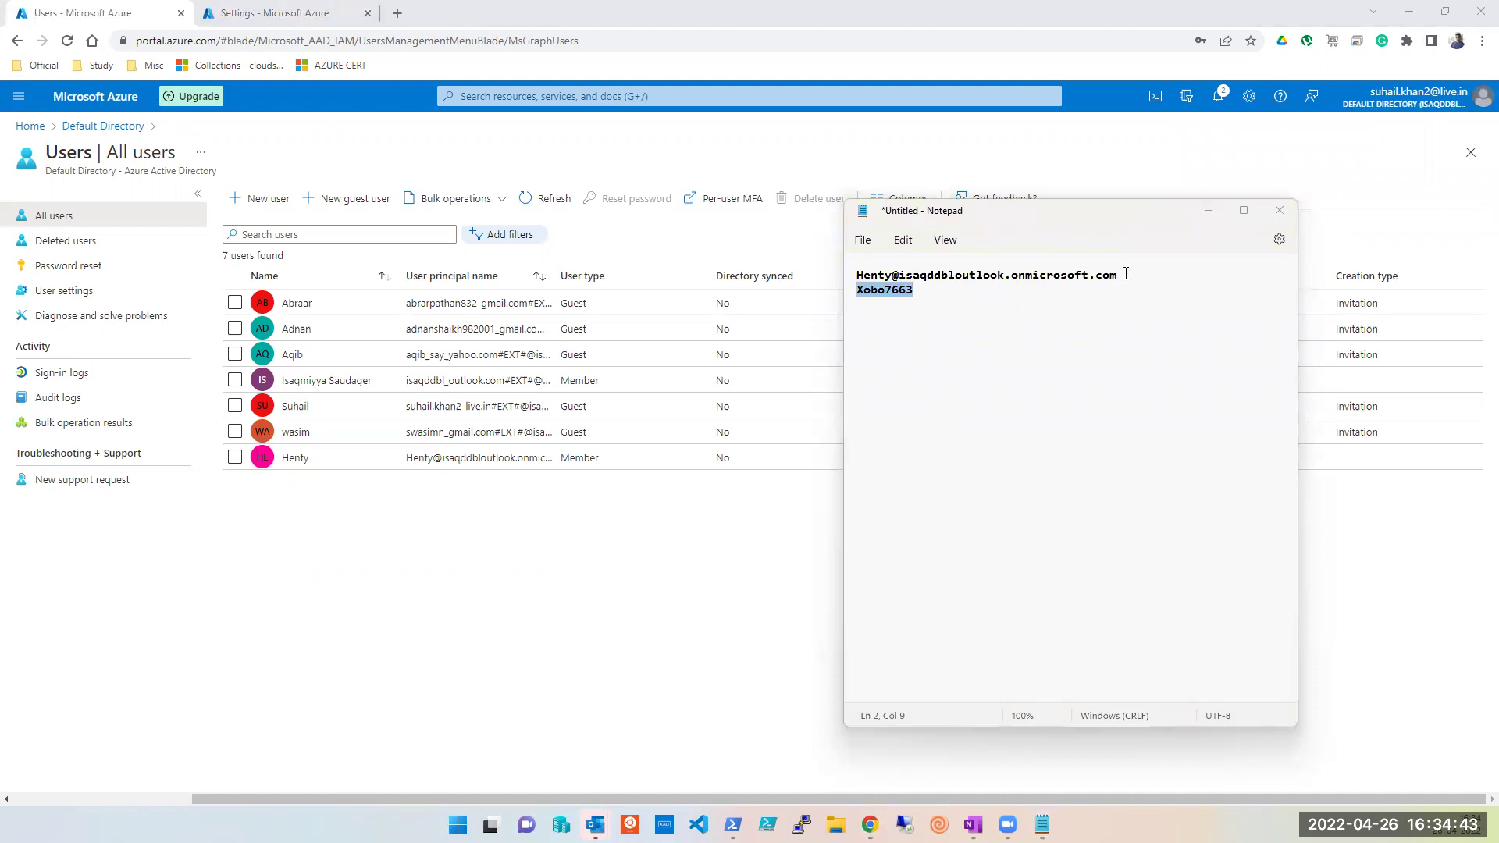
drag(1125, 275, 853, 275)
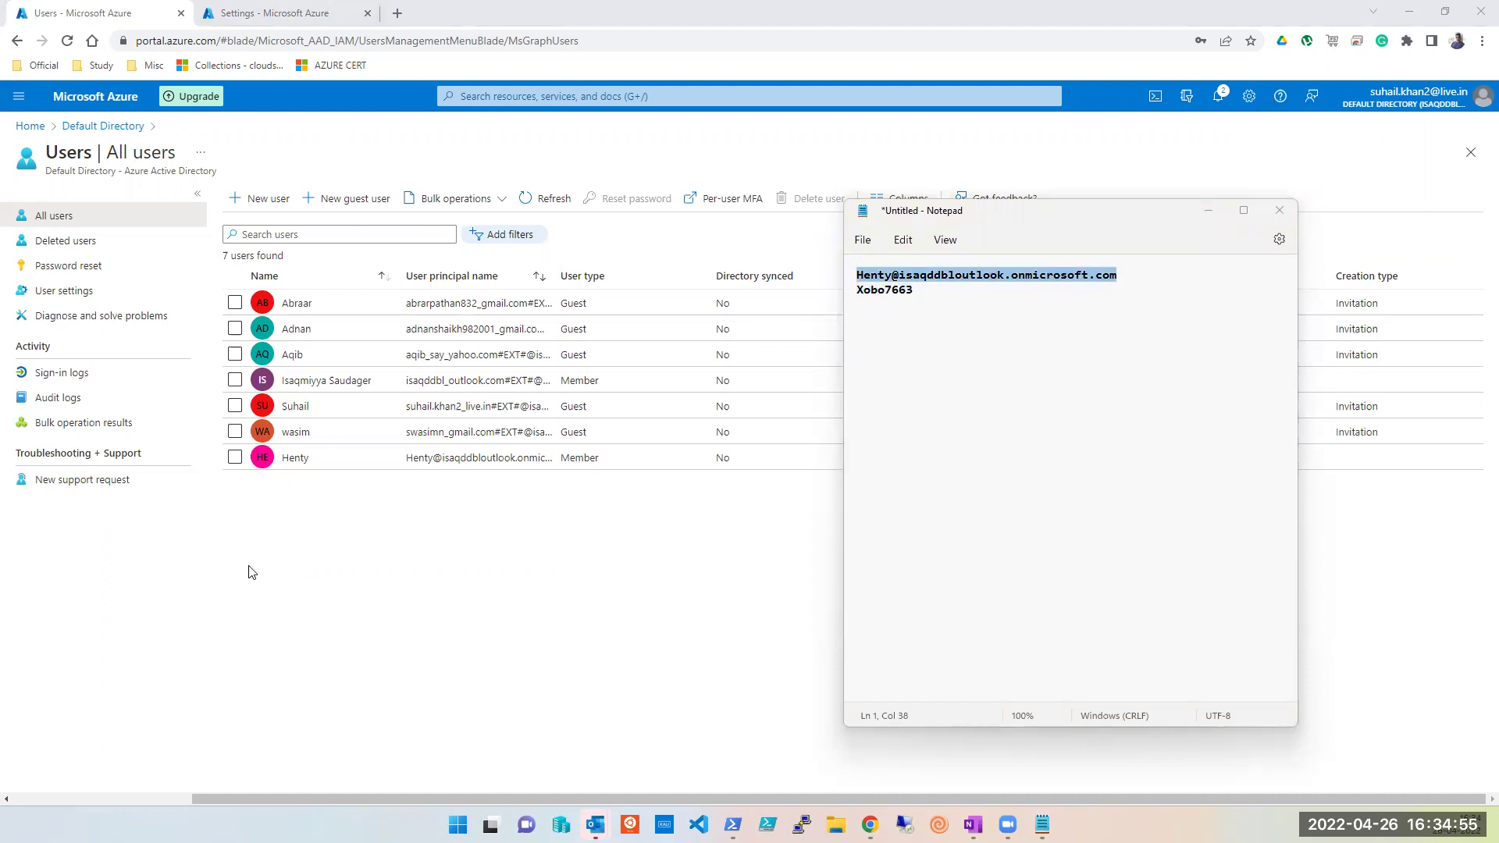
click(1211, 214)
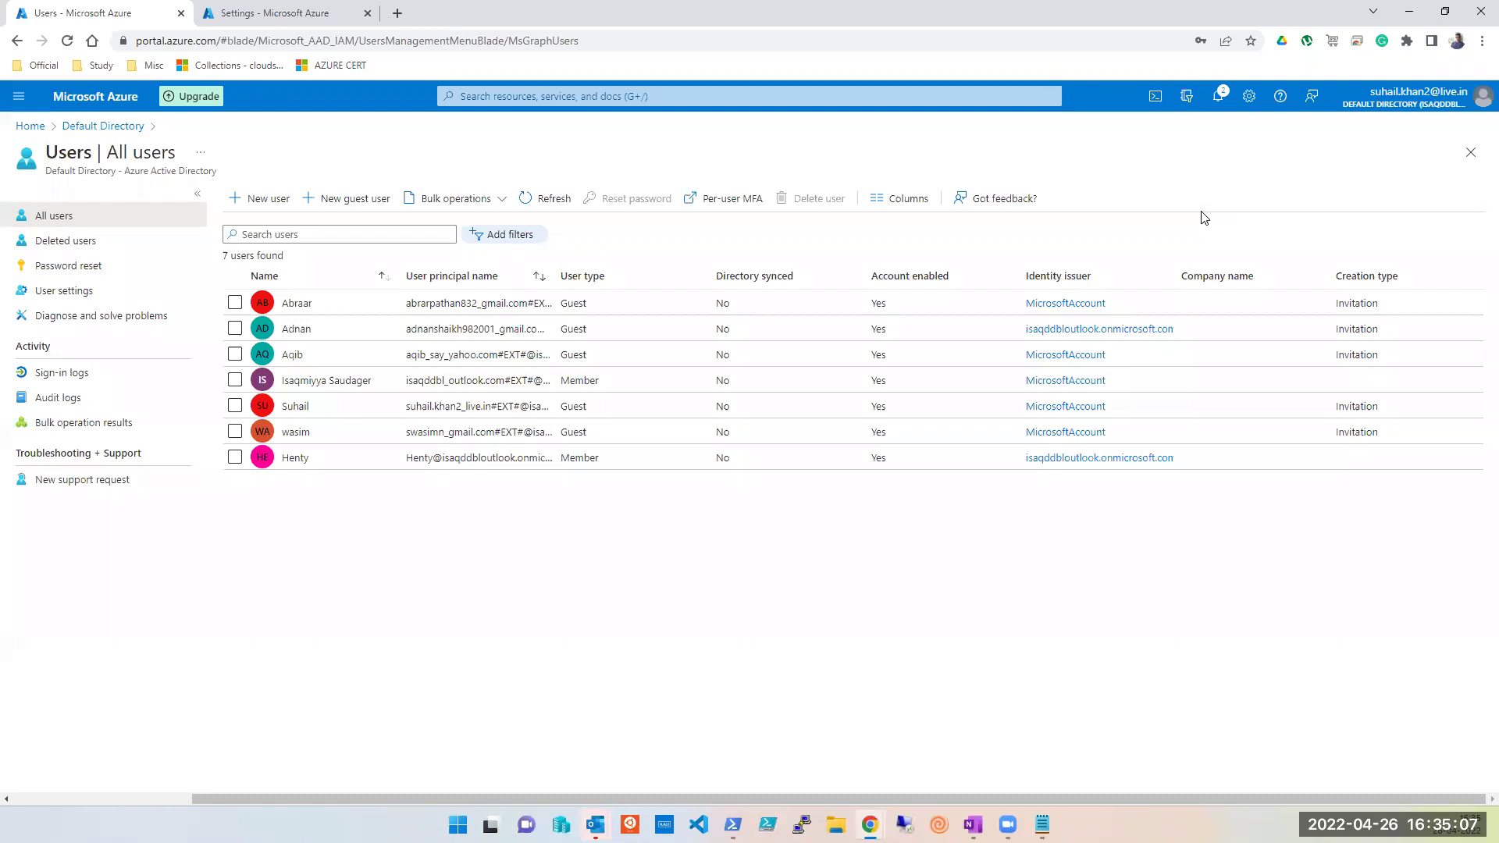
From the portal home, search 'sub' and open Subscriptions under Services.
click(35, 128)
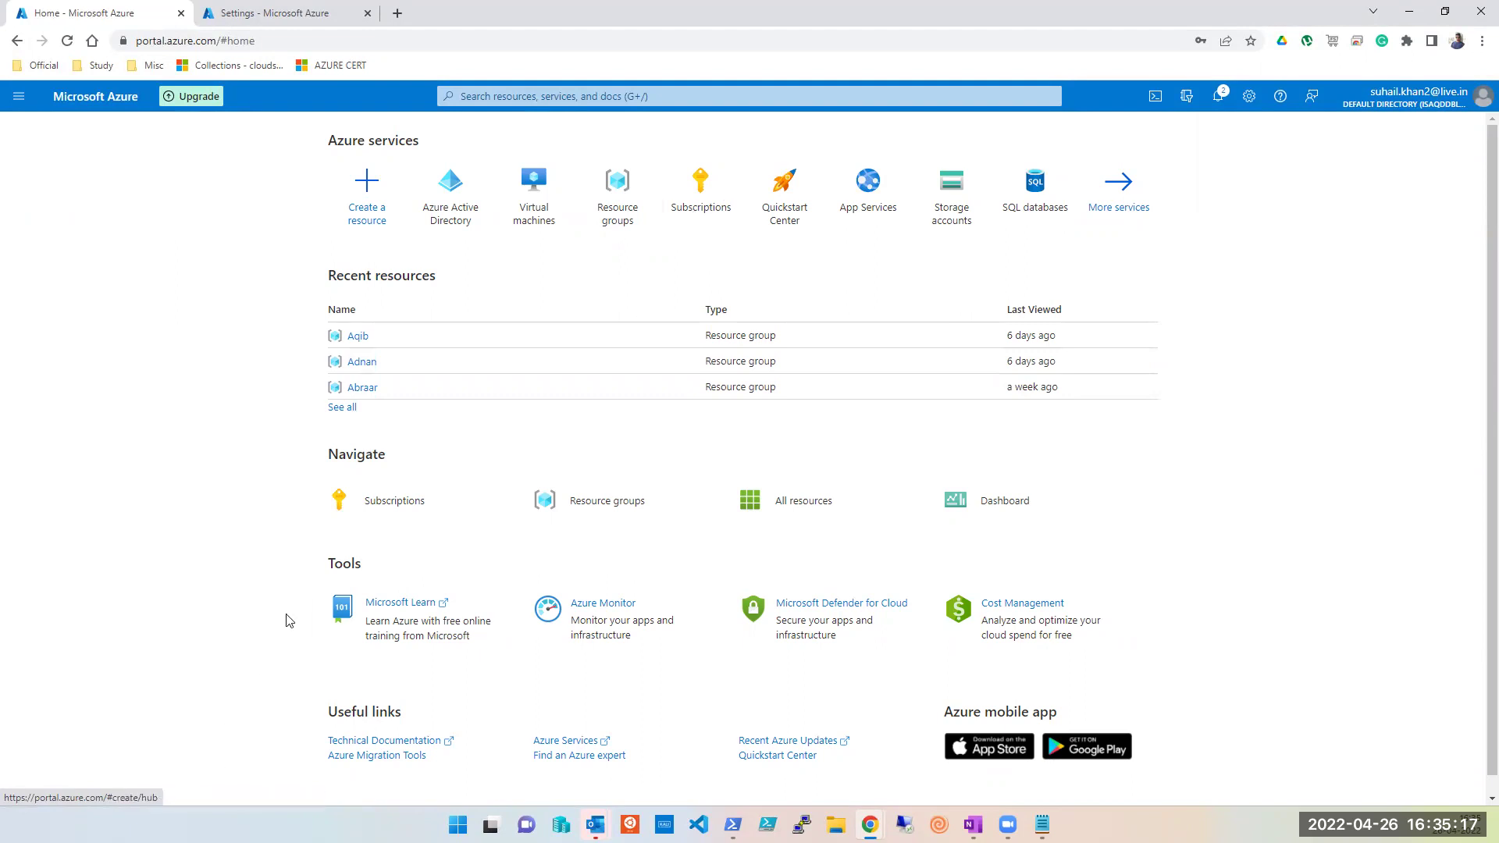
mouse_move(699, 200)
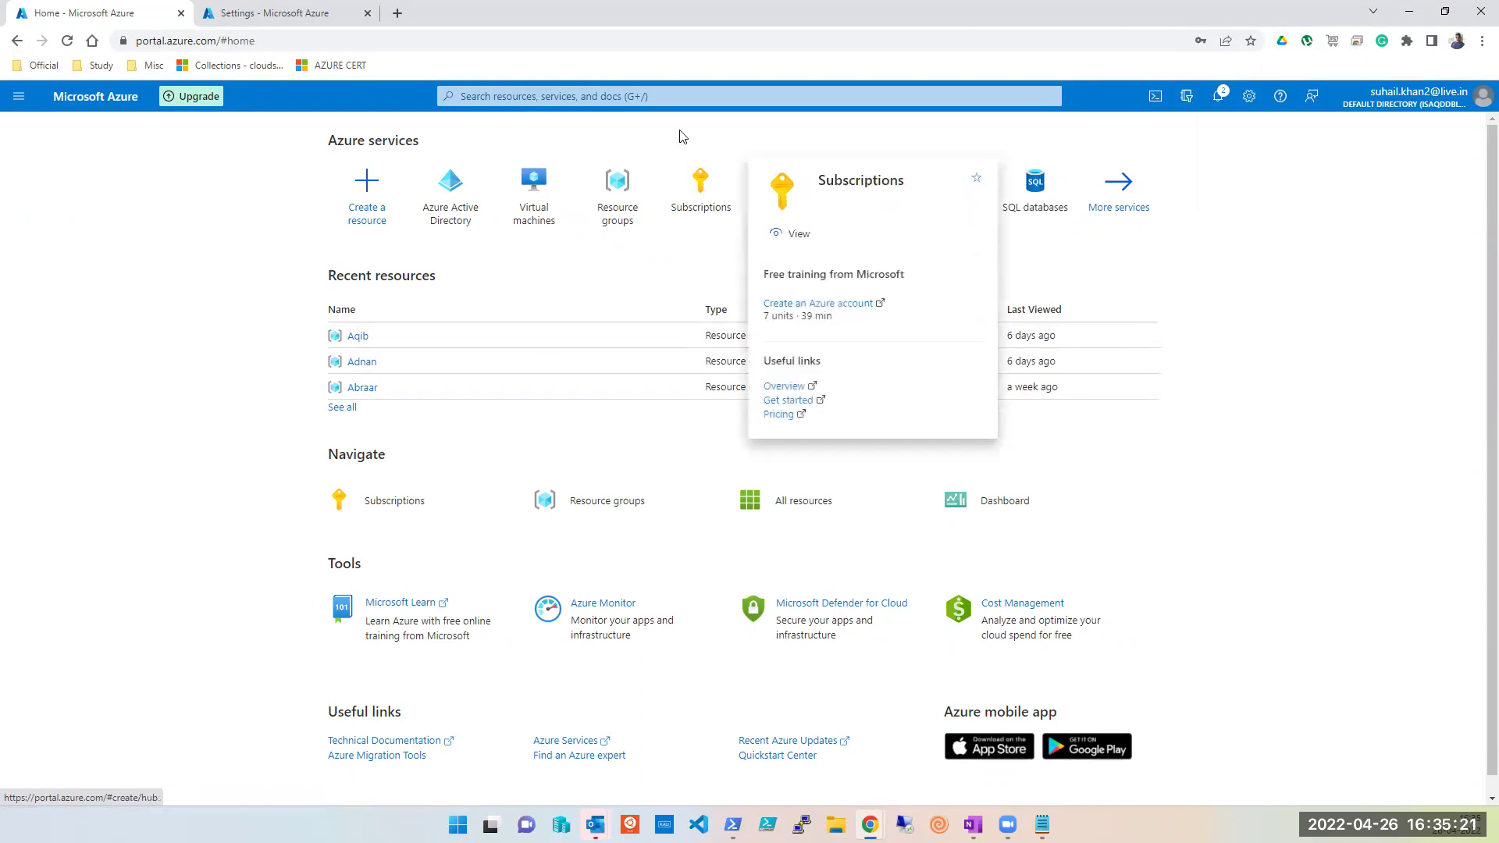
click(681, 98)
text(s)
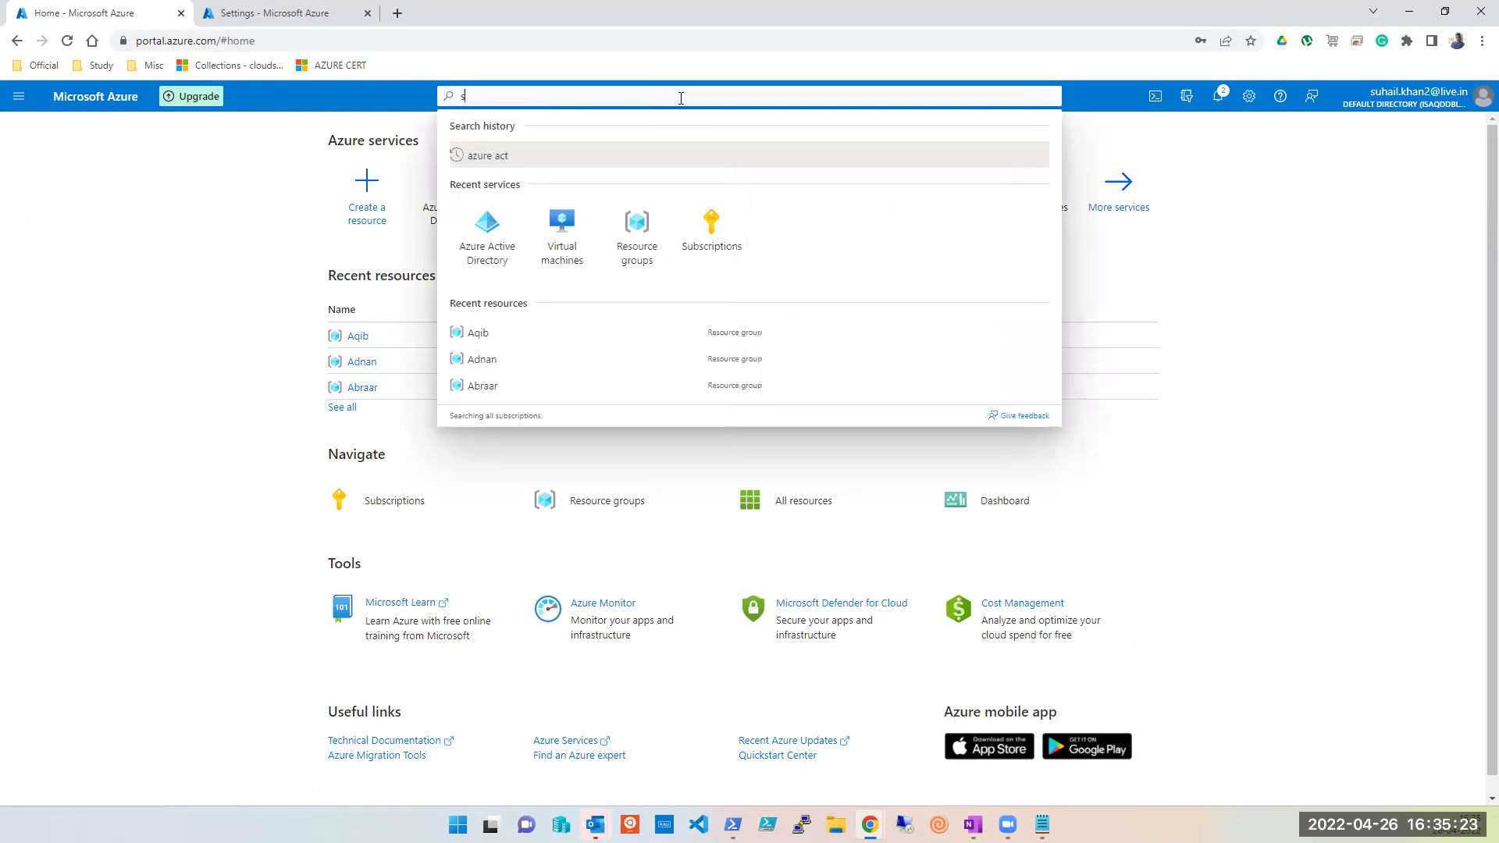
text(ub)
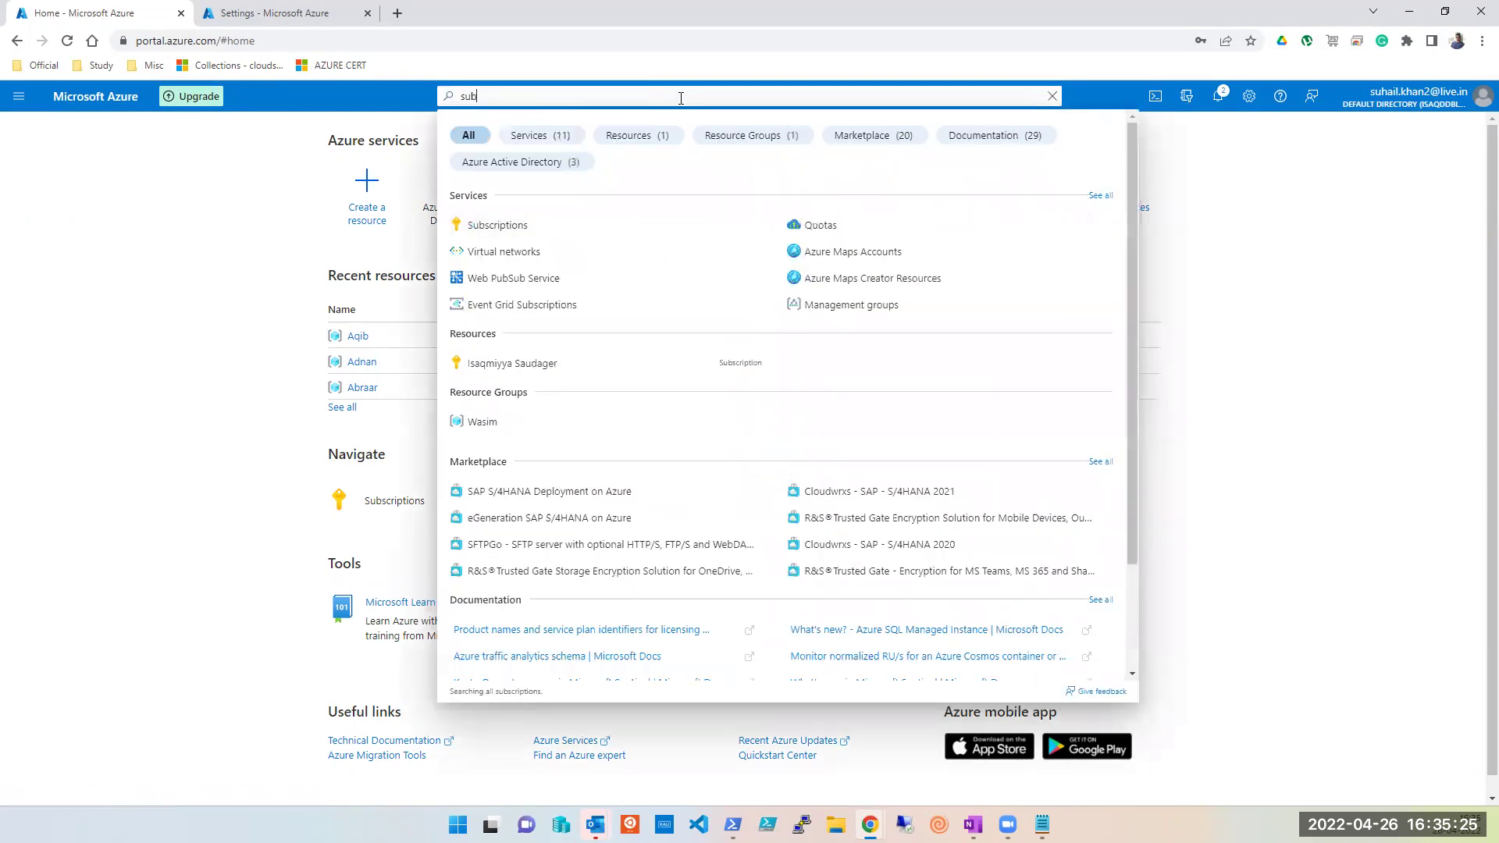
click(494, 226)
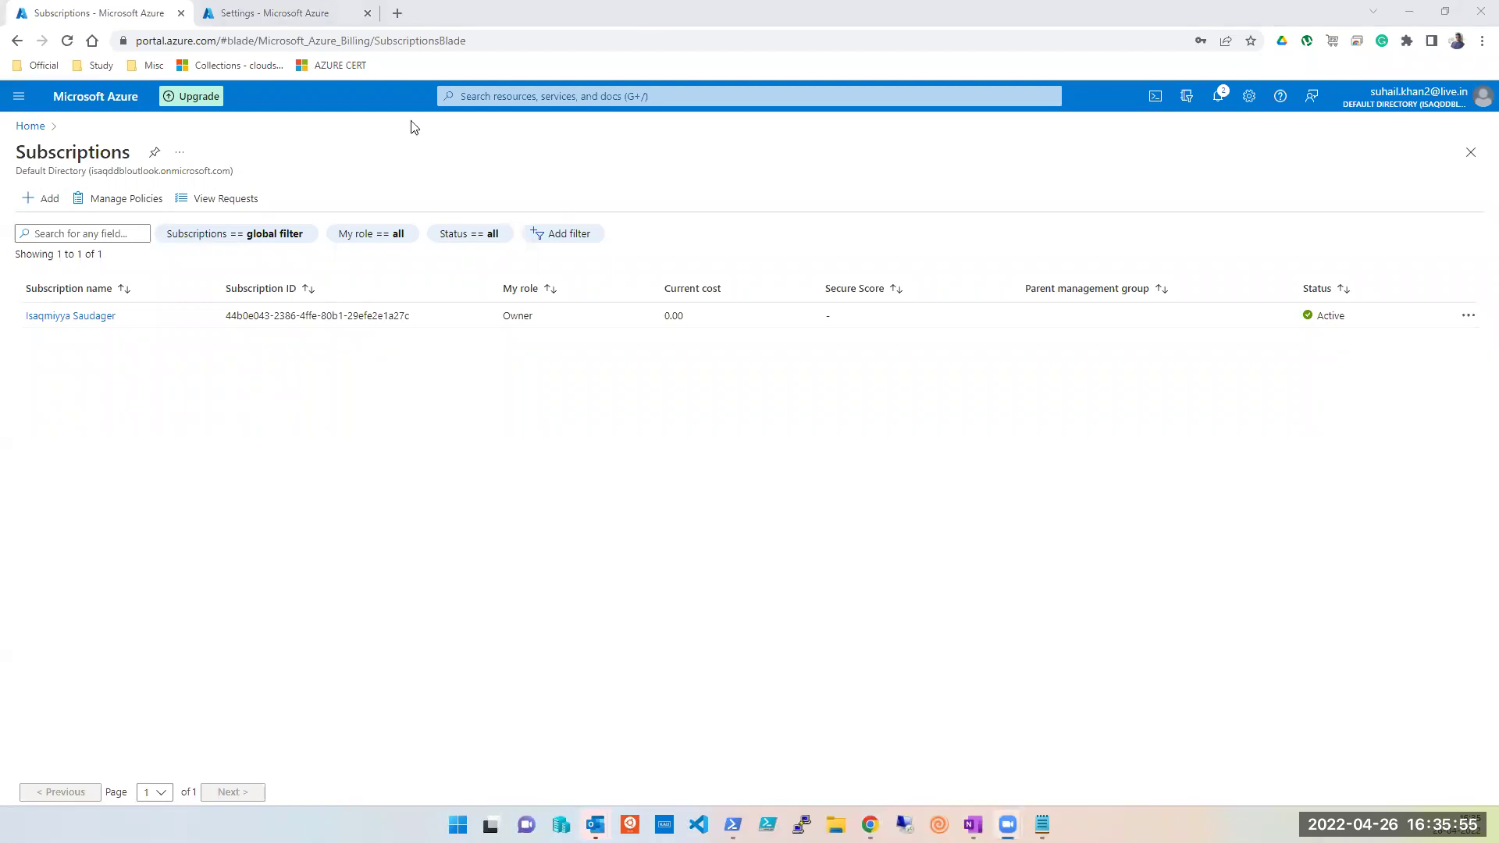
Open the subscription's Overview, check its free-credit days left, then go to Access control (IAM).
click(91, 317)
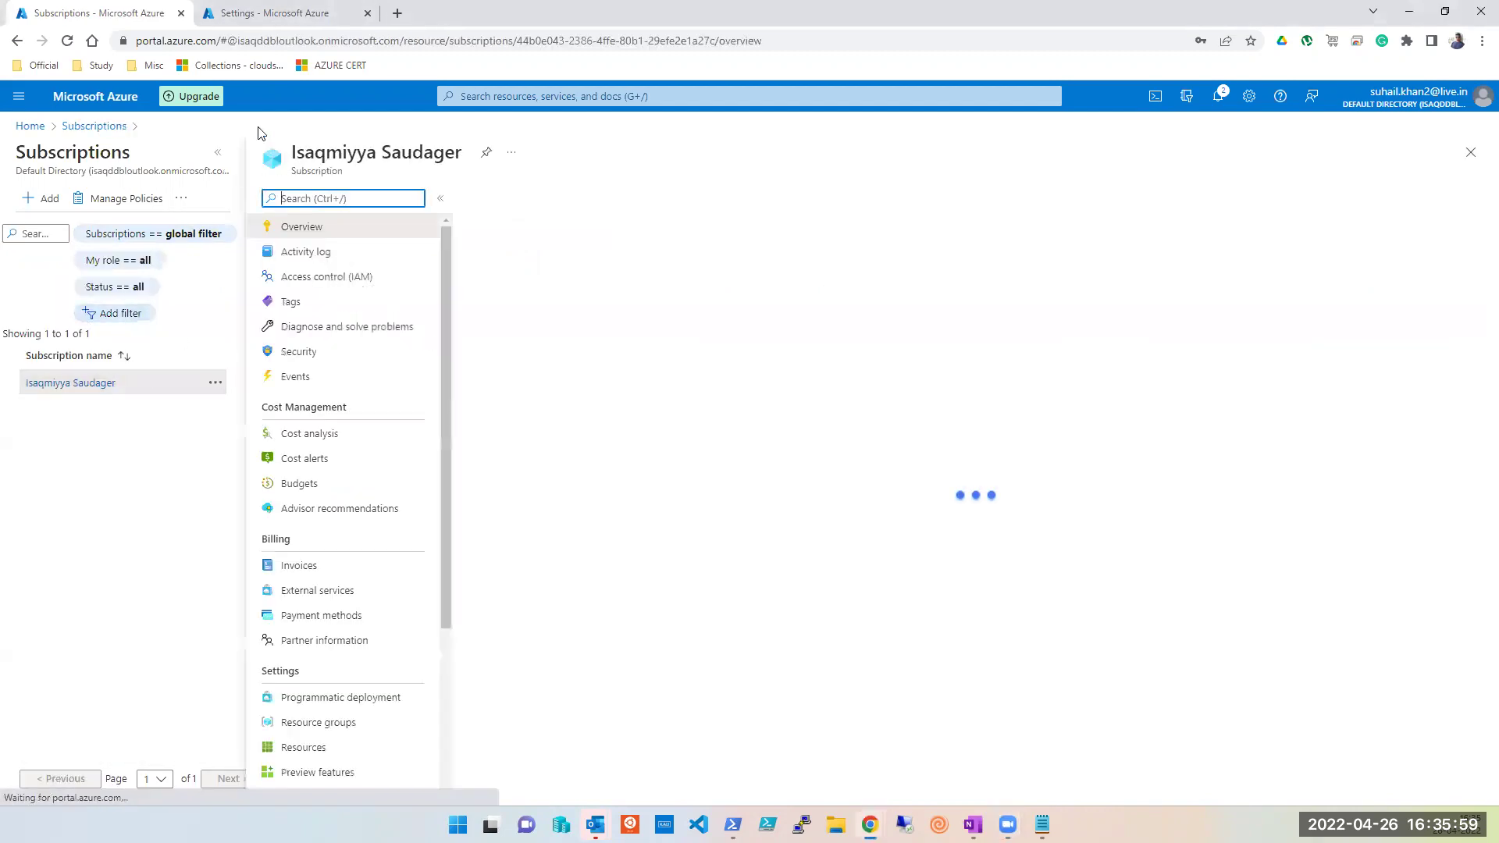
click(218, 151)
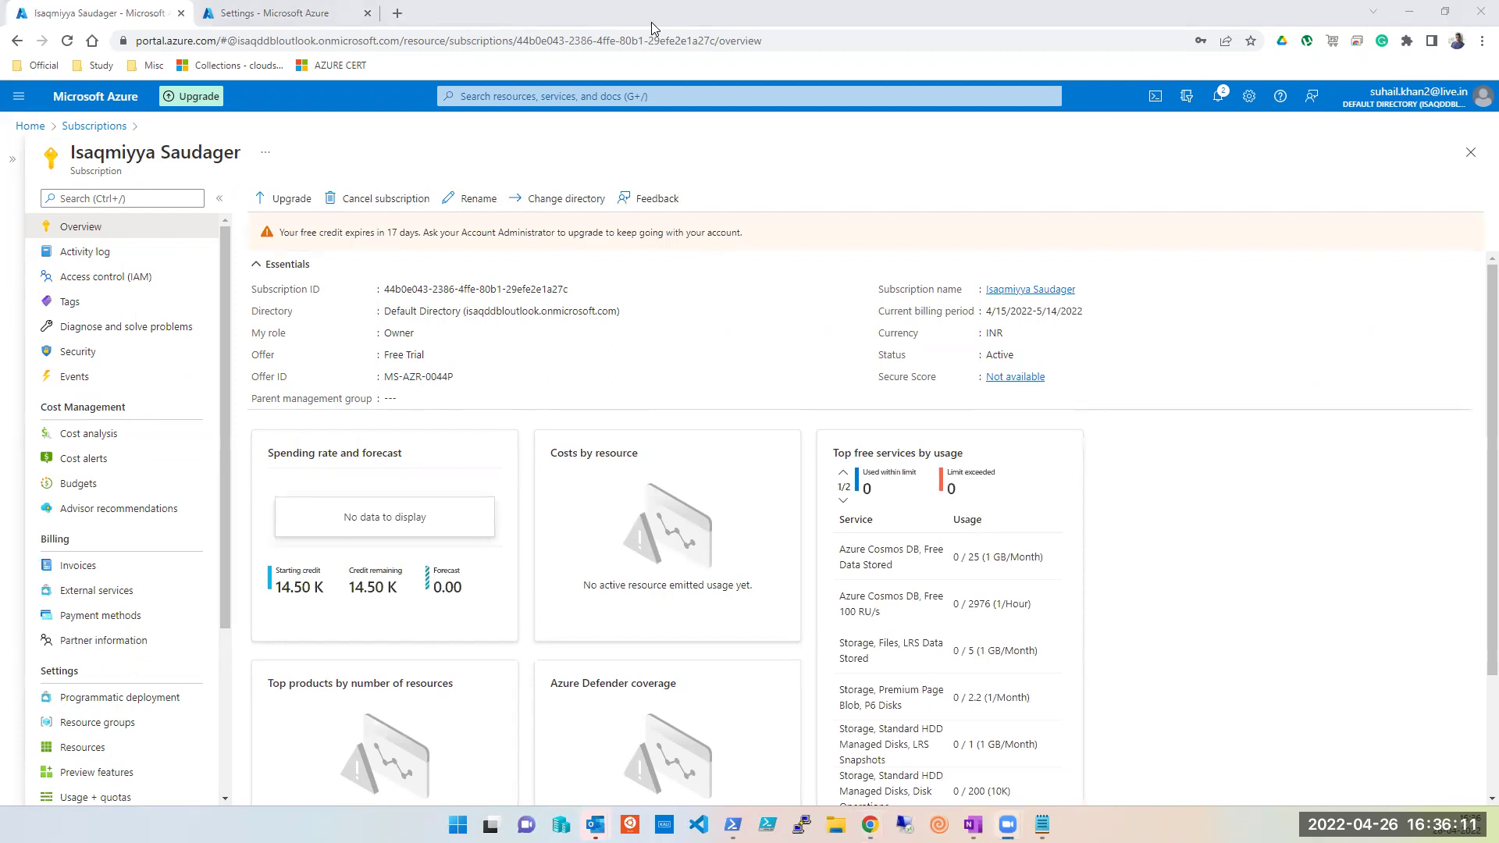
double_click(391, 234)
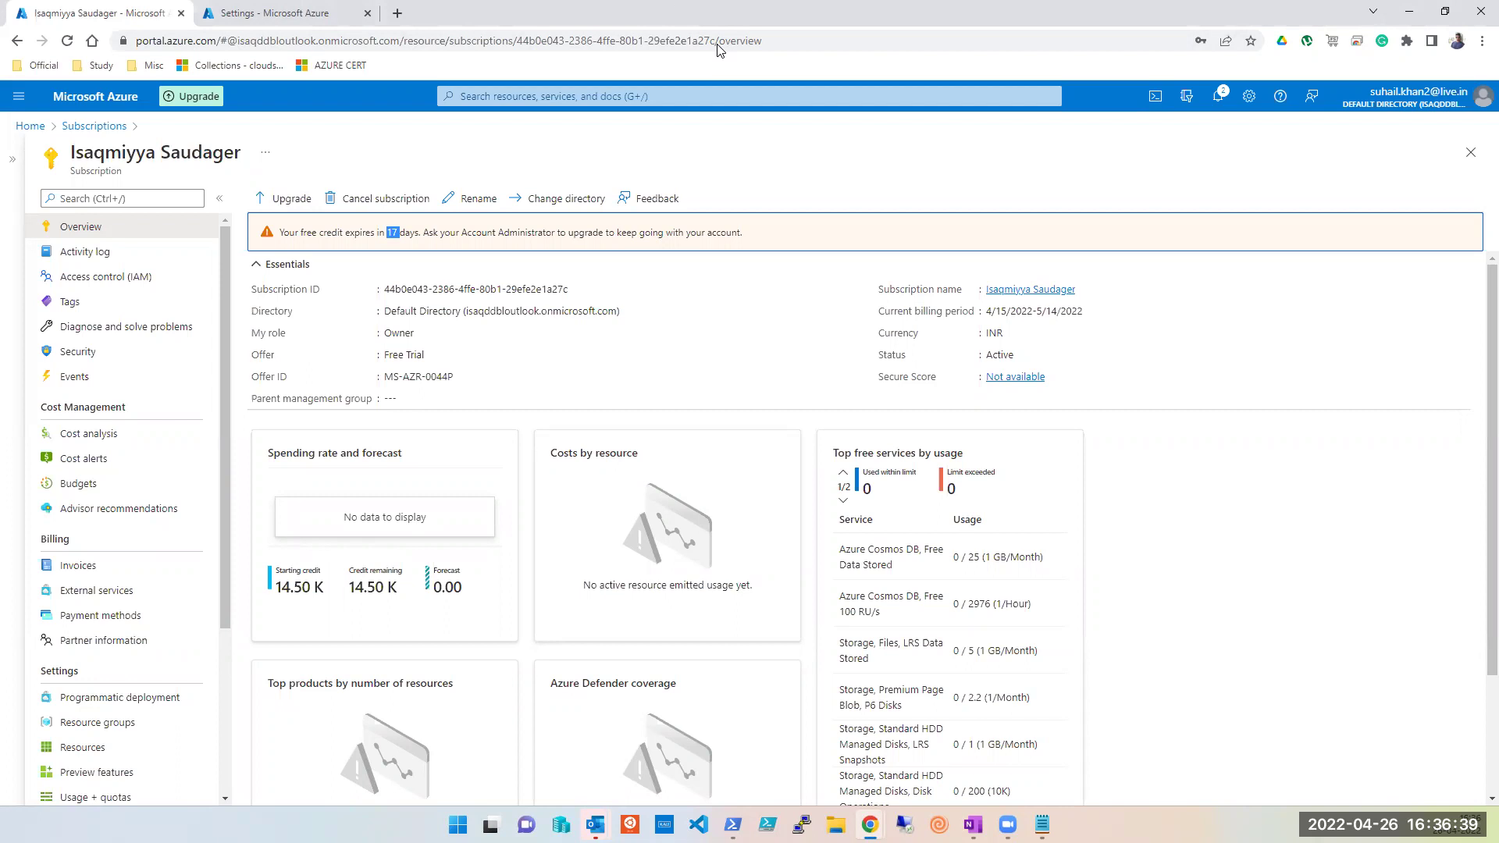
click(92, 281)
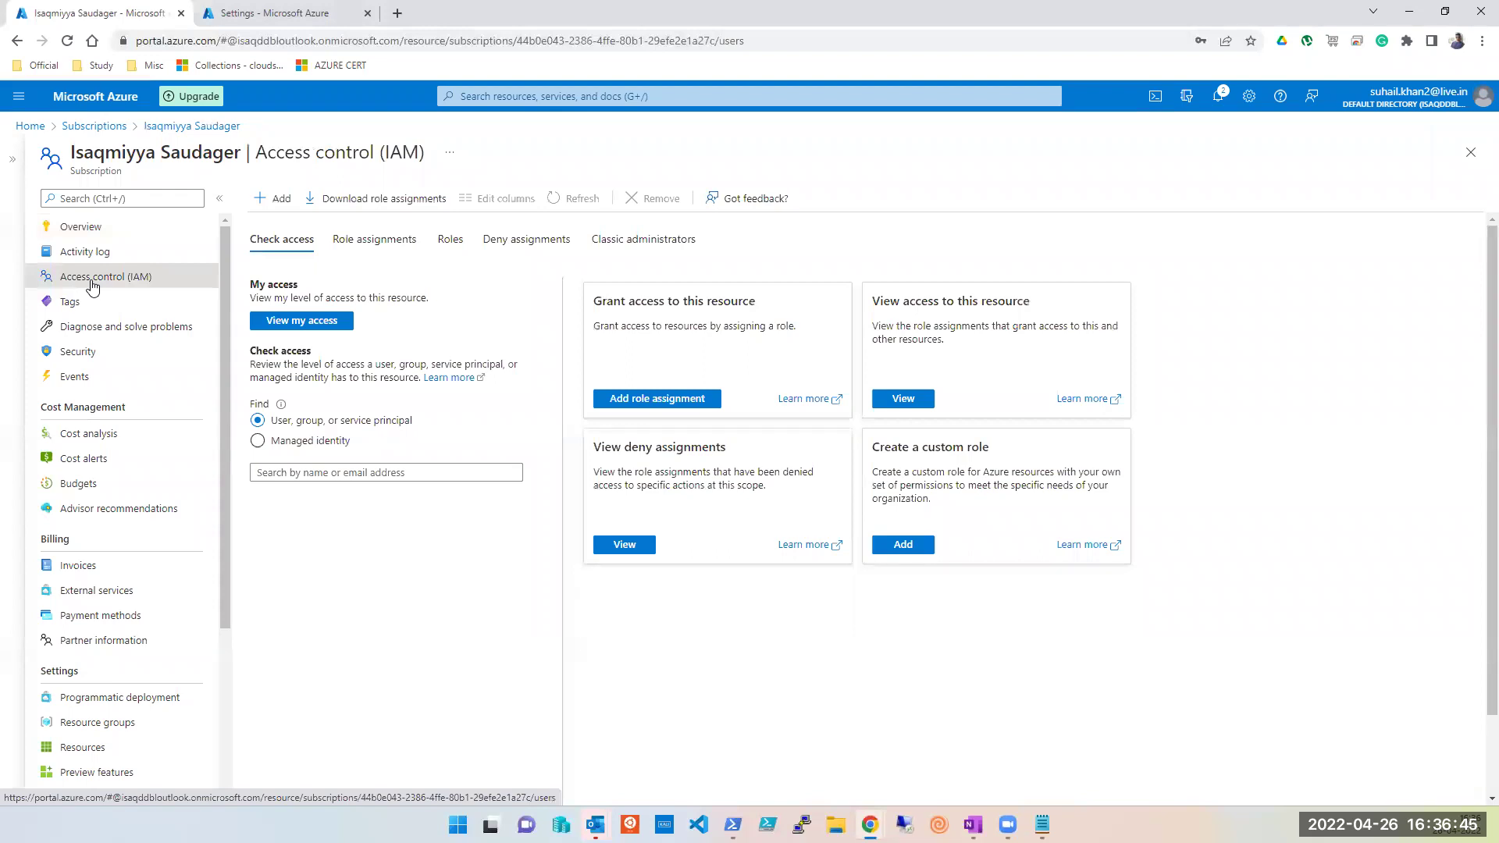
Start a new role assignment on the subscription with the Reader role.
click(266, 200)
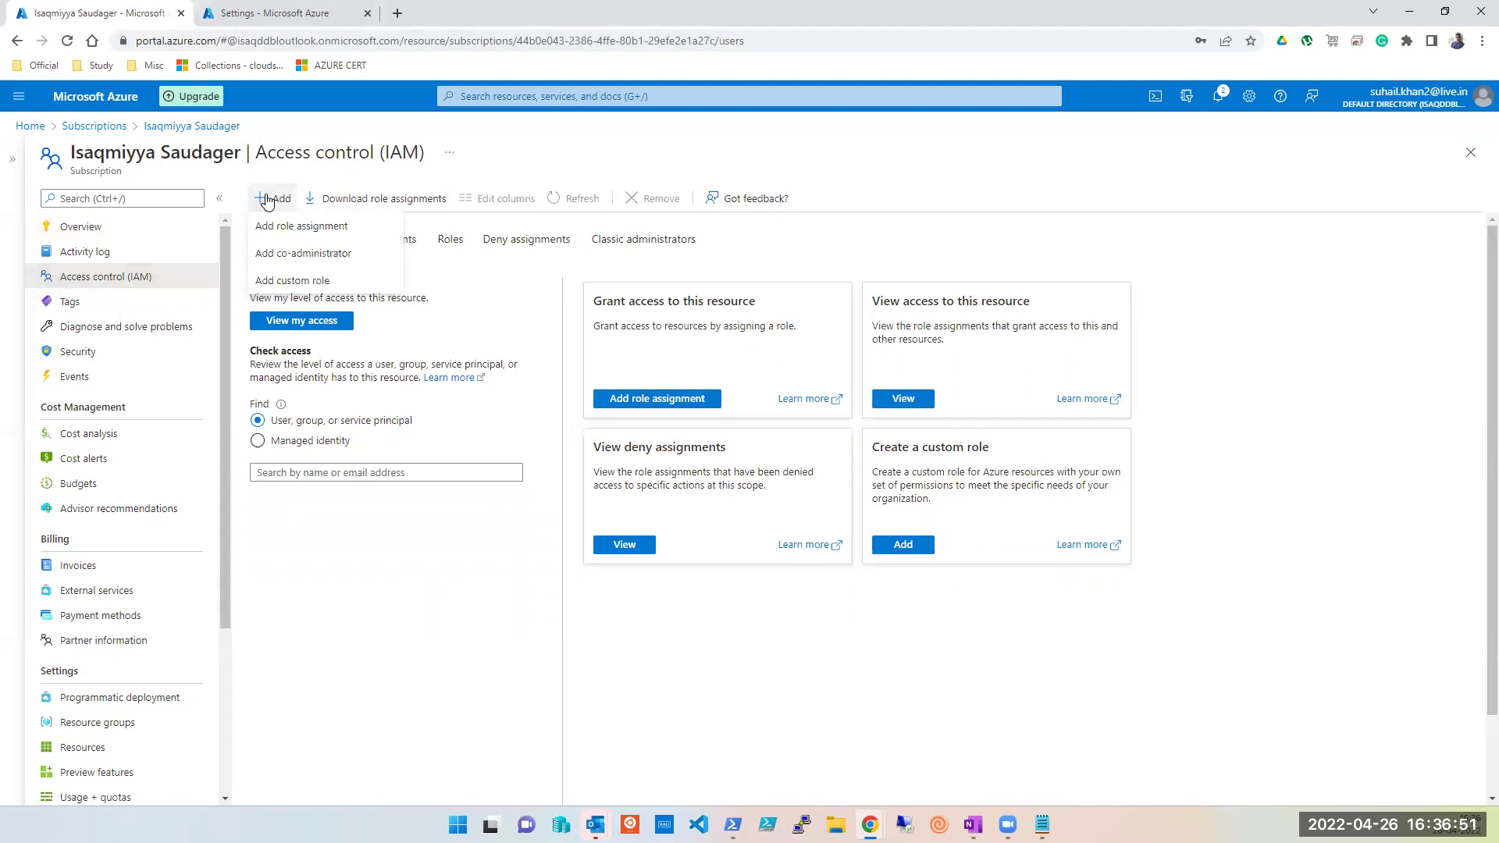
click(291, 229)
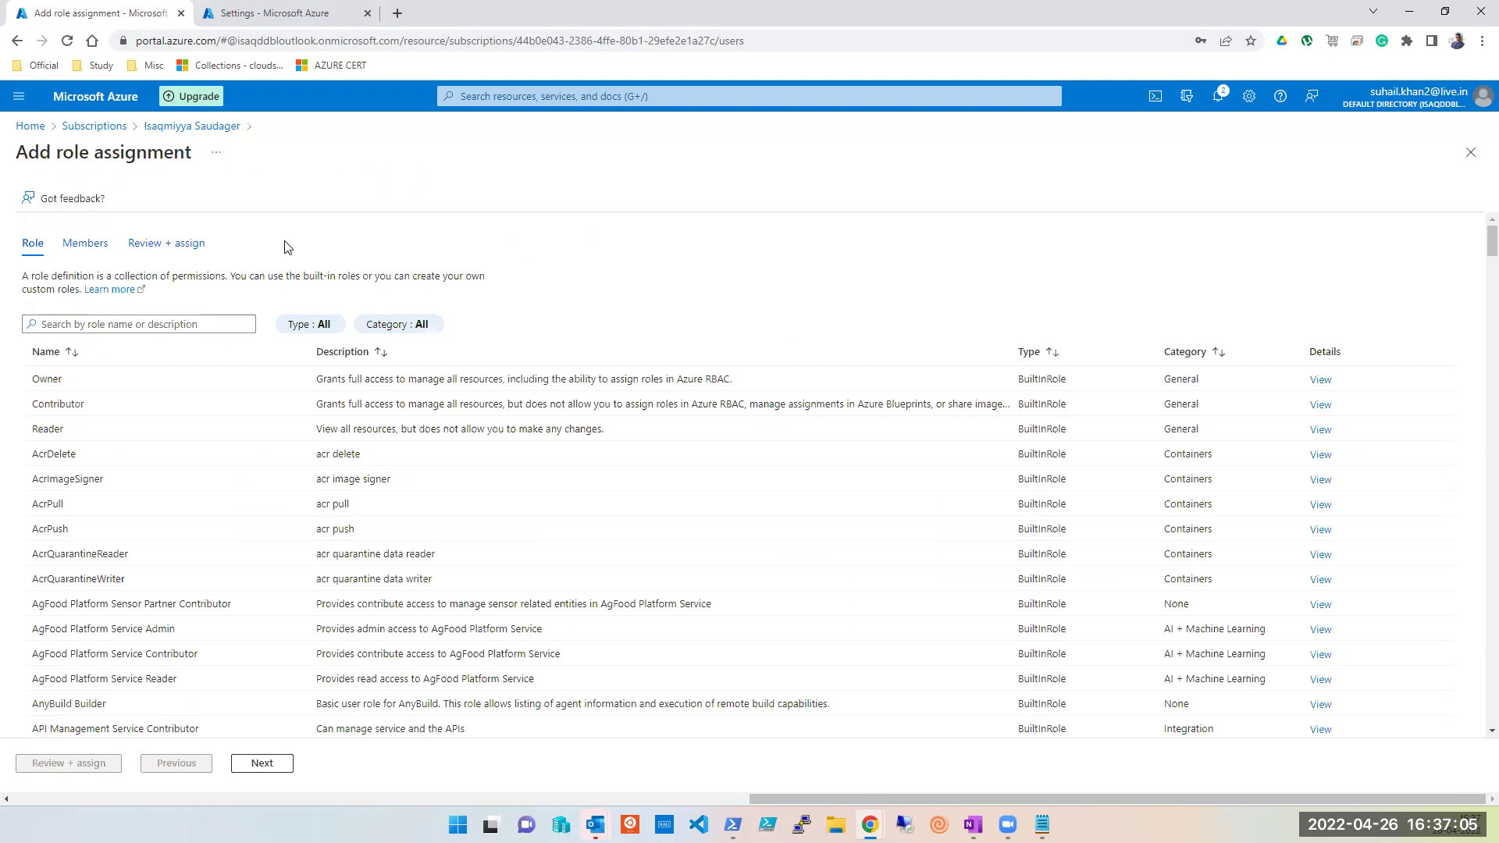
click(56, 431)
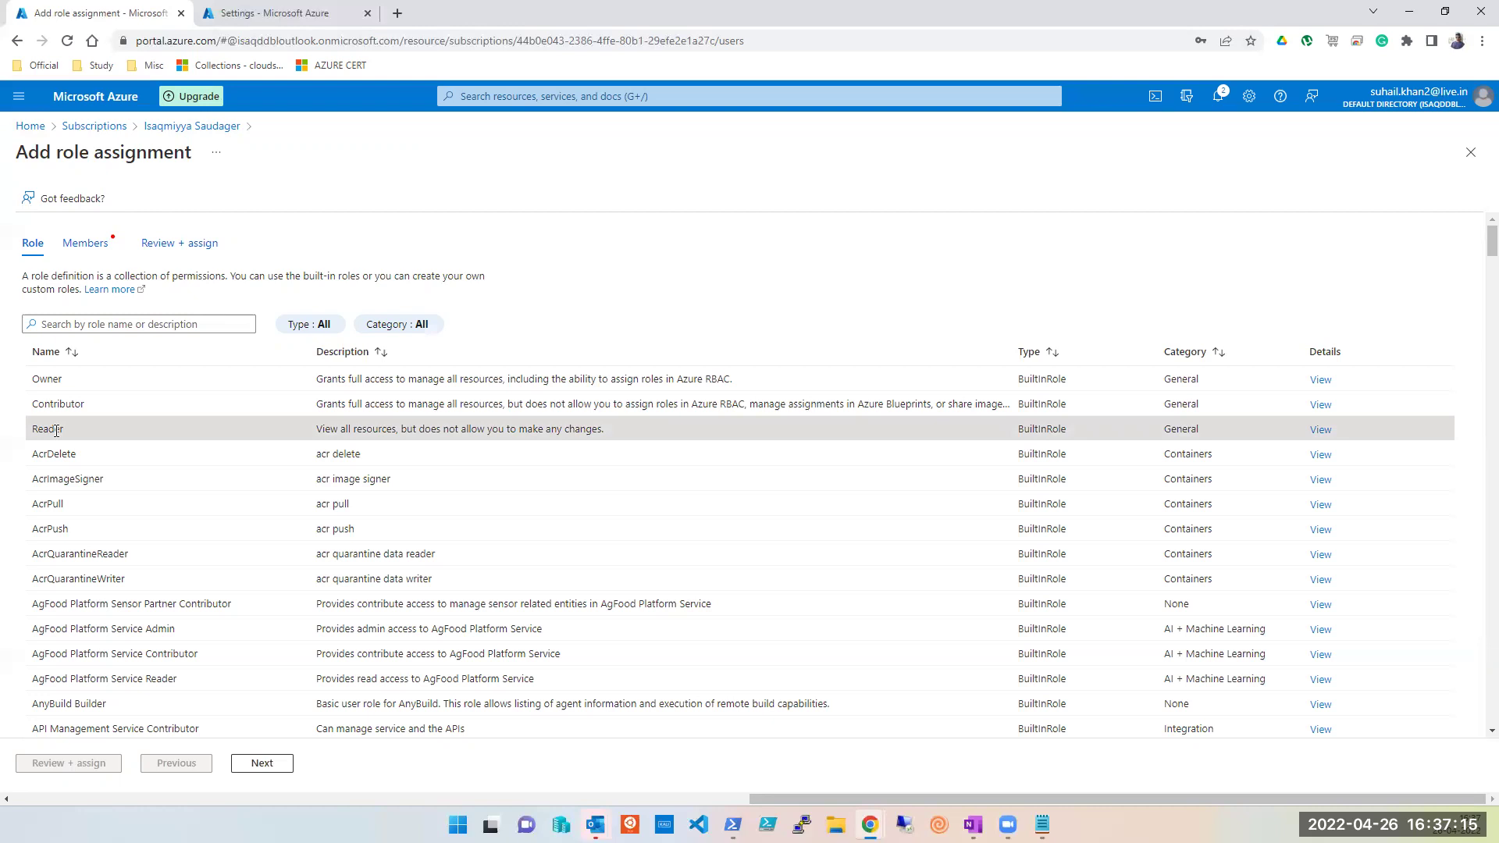
click(263, 764)
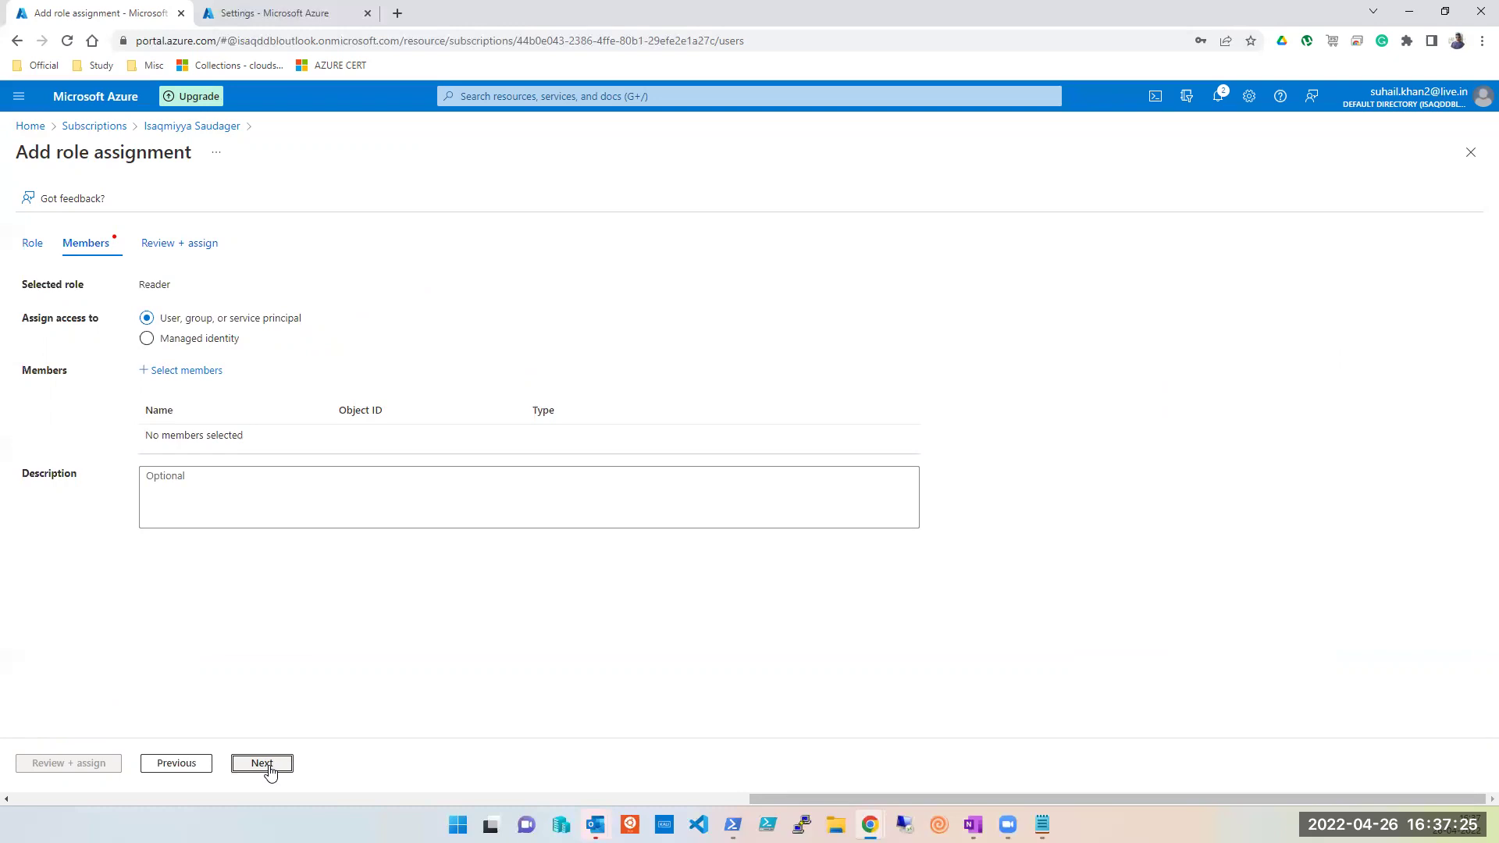
Select the newly created user as the member and submit the Reader assignment.
click(203, 372)
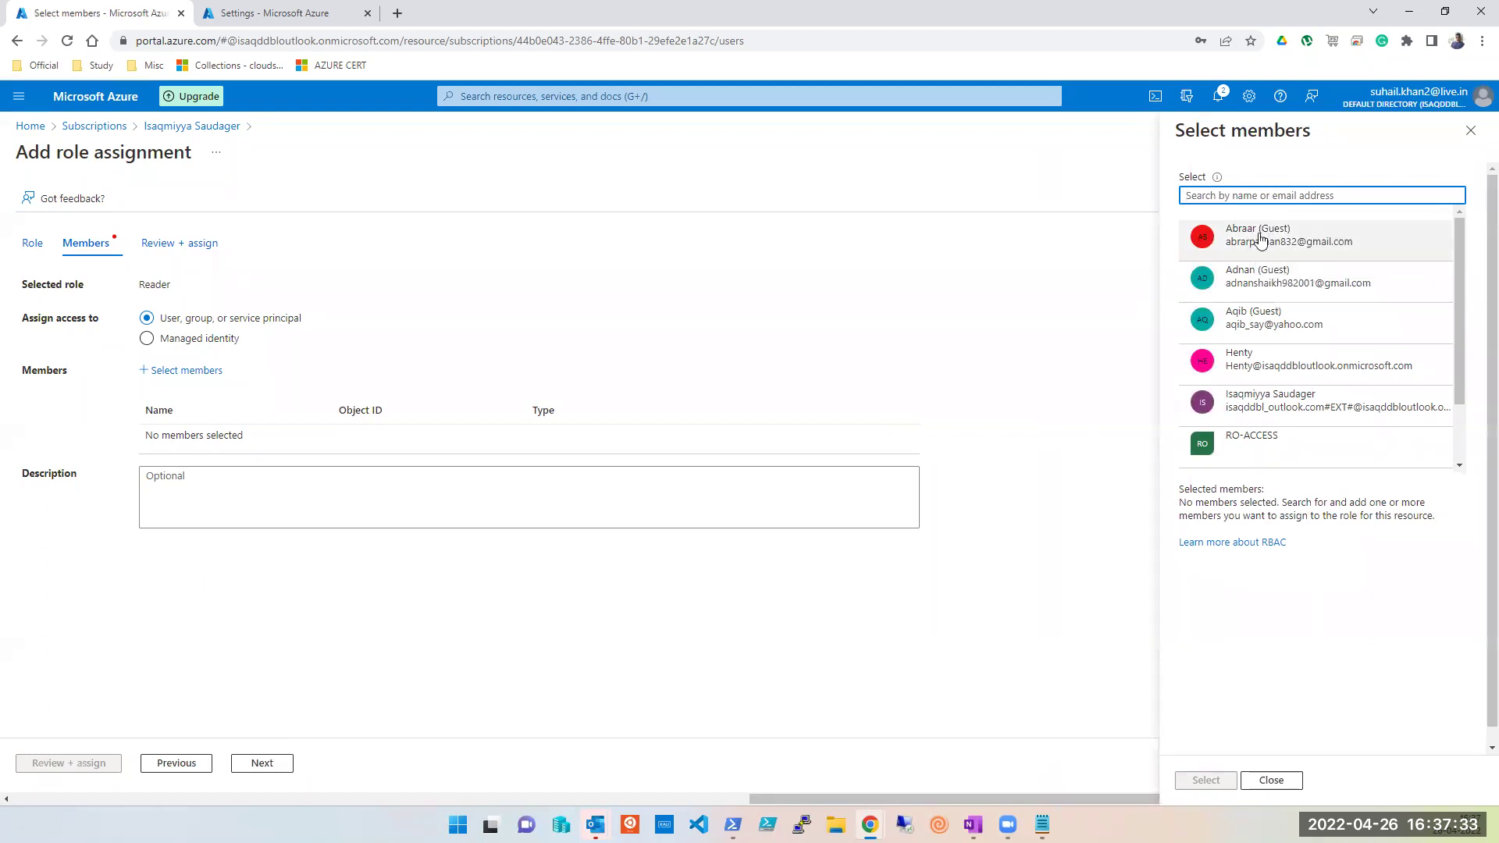
click(1257, 359)
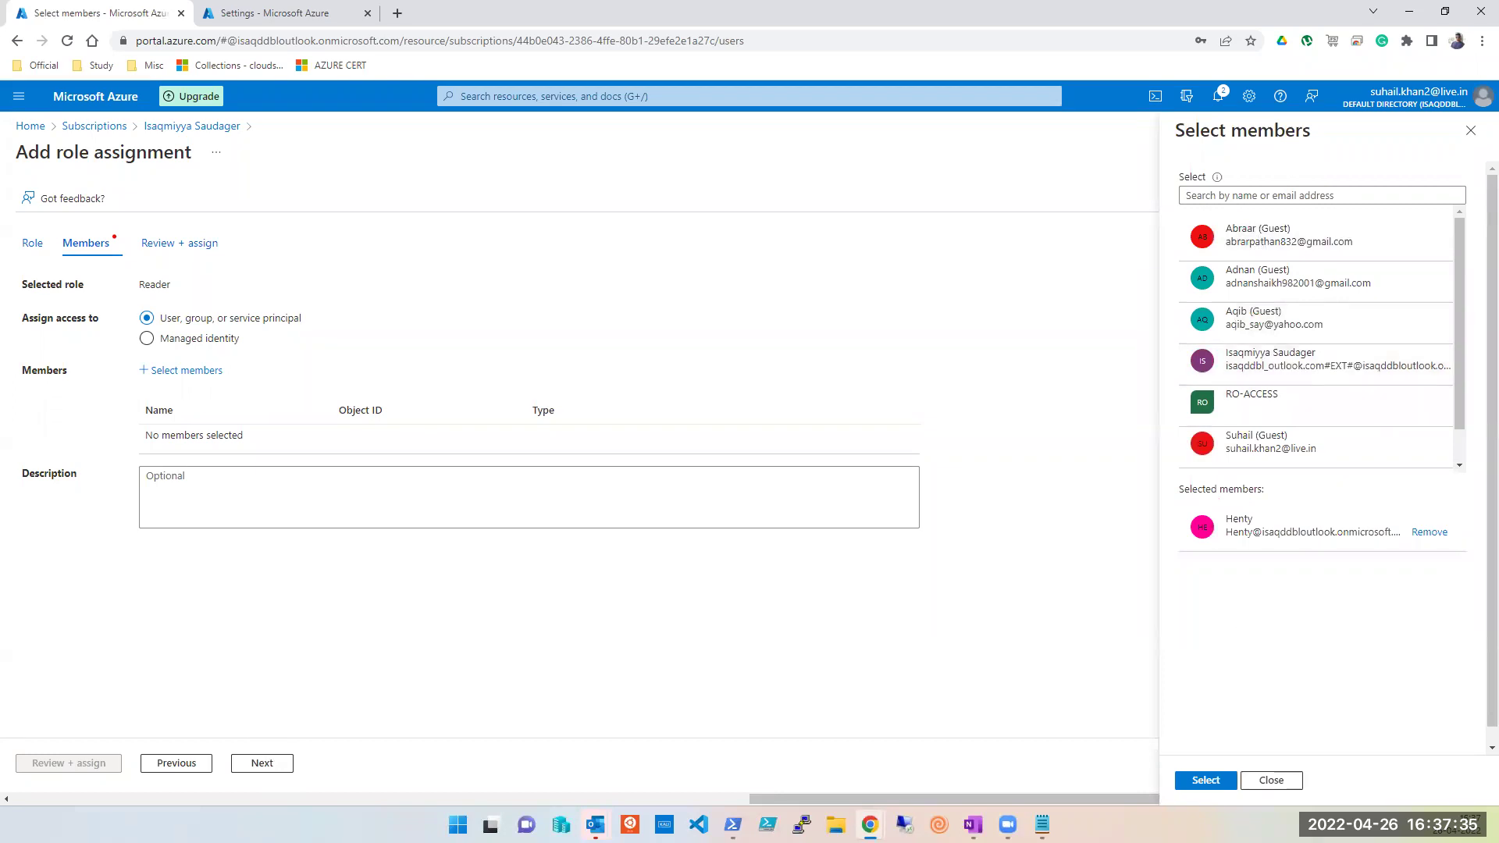
click(1209, 784)
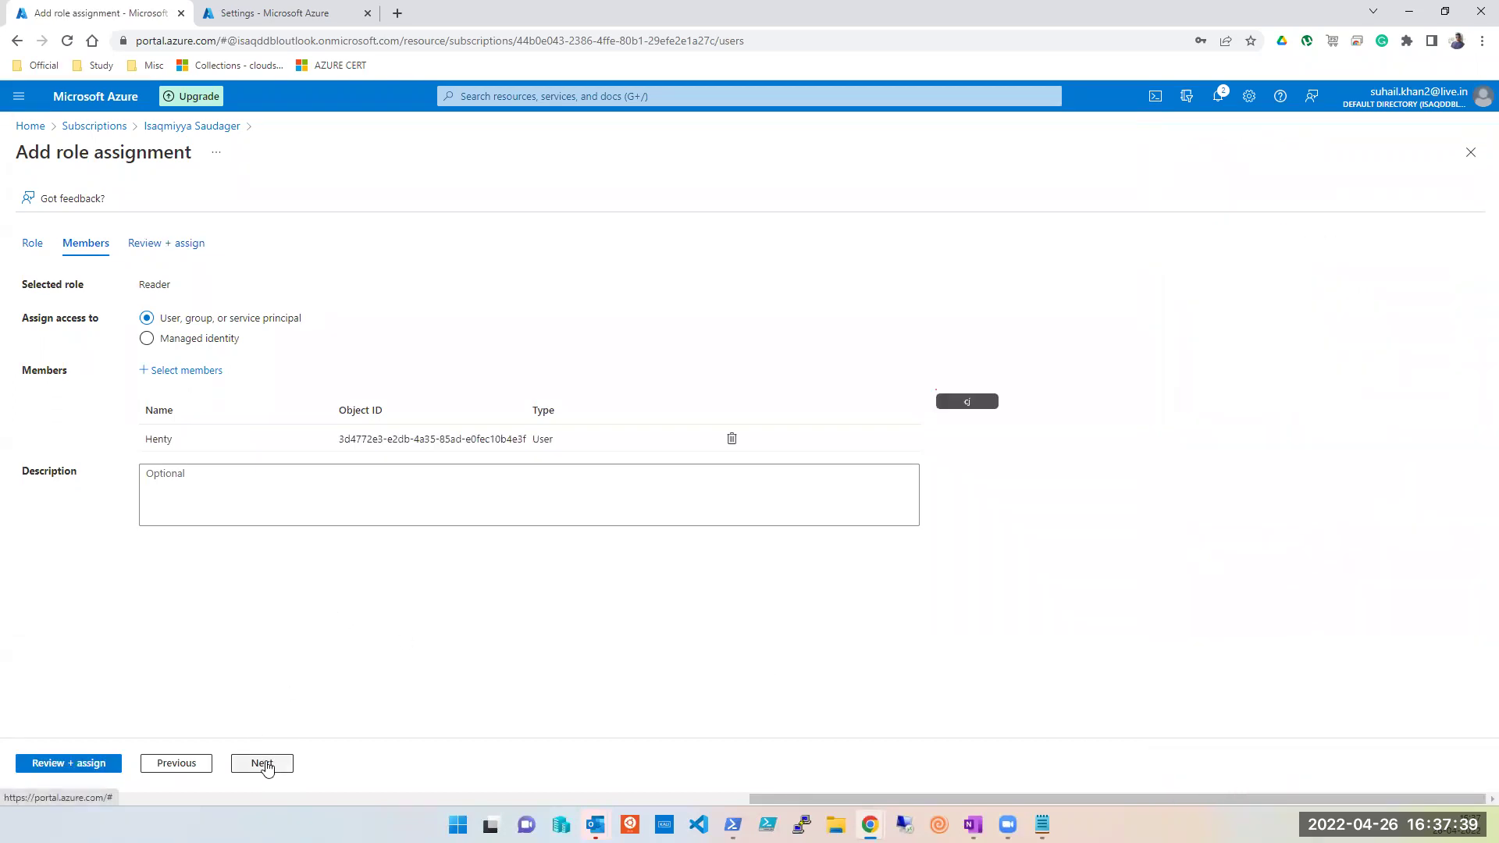
click(67, 765)
click(66, 766)
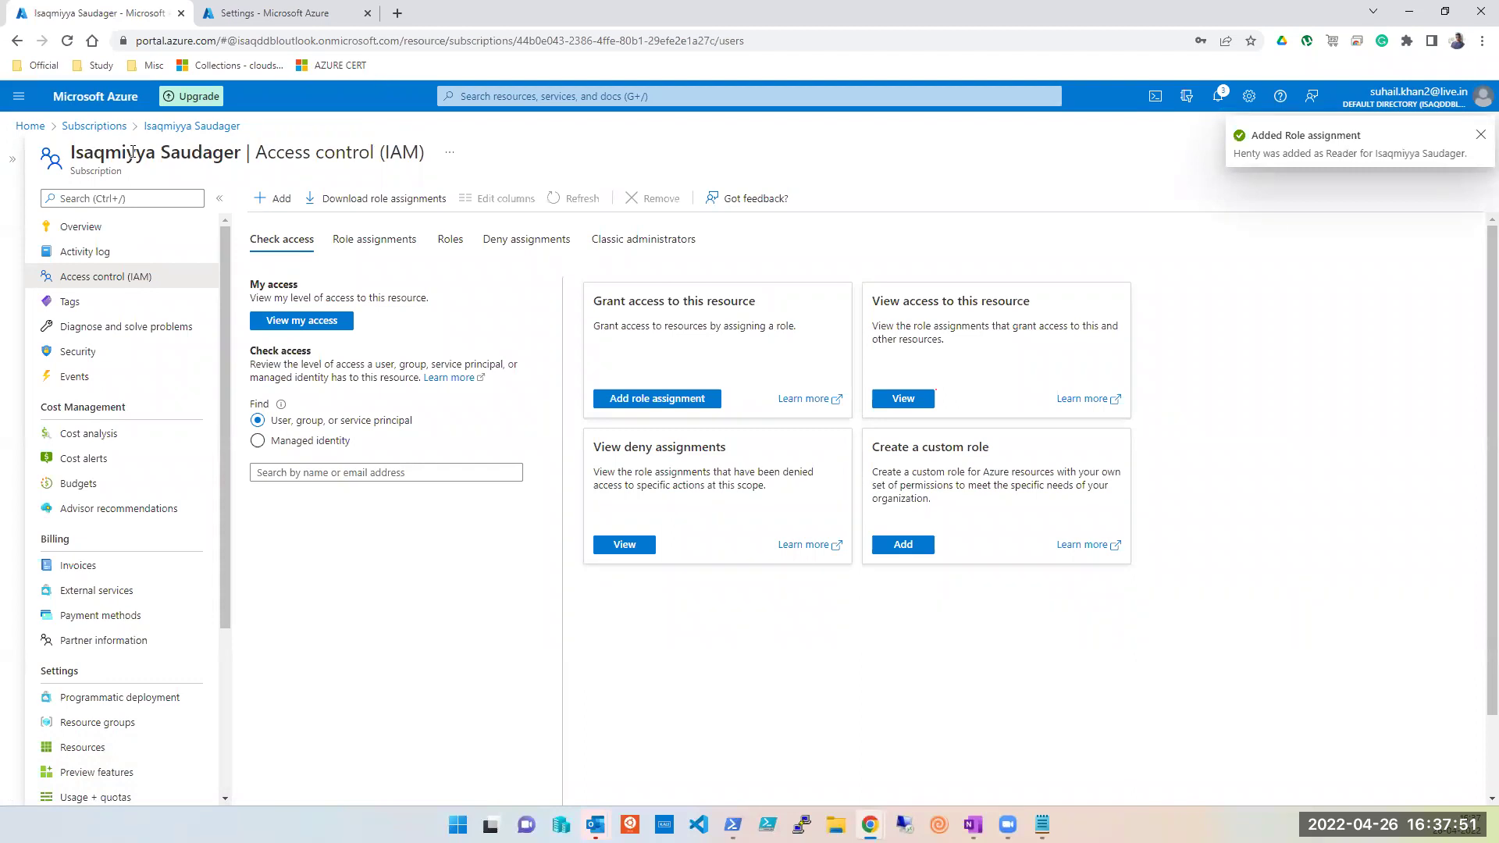
Go Home and open the Resource groups tile to list the four East US groups.
click(31, 126)
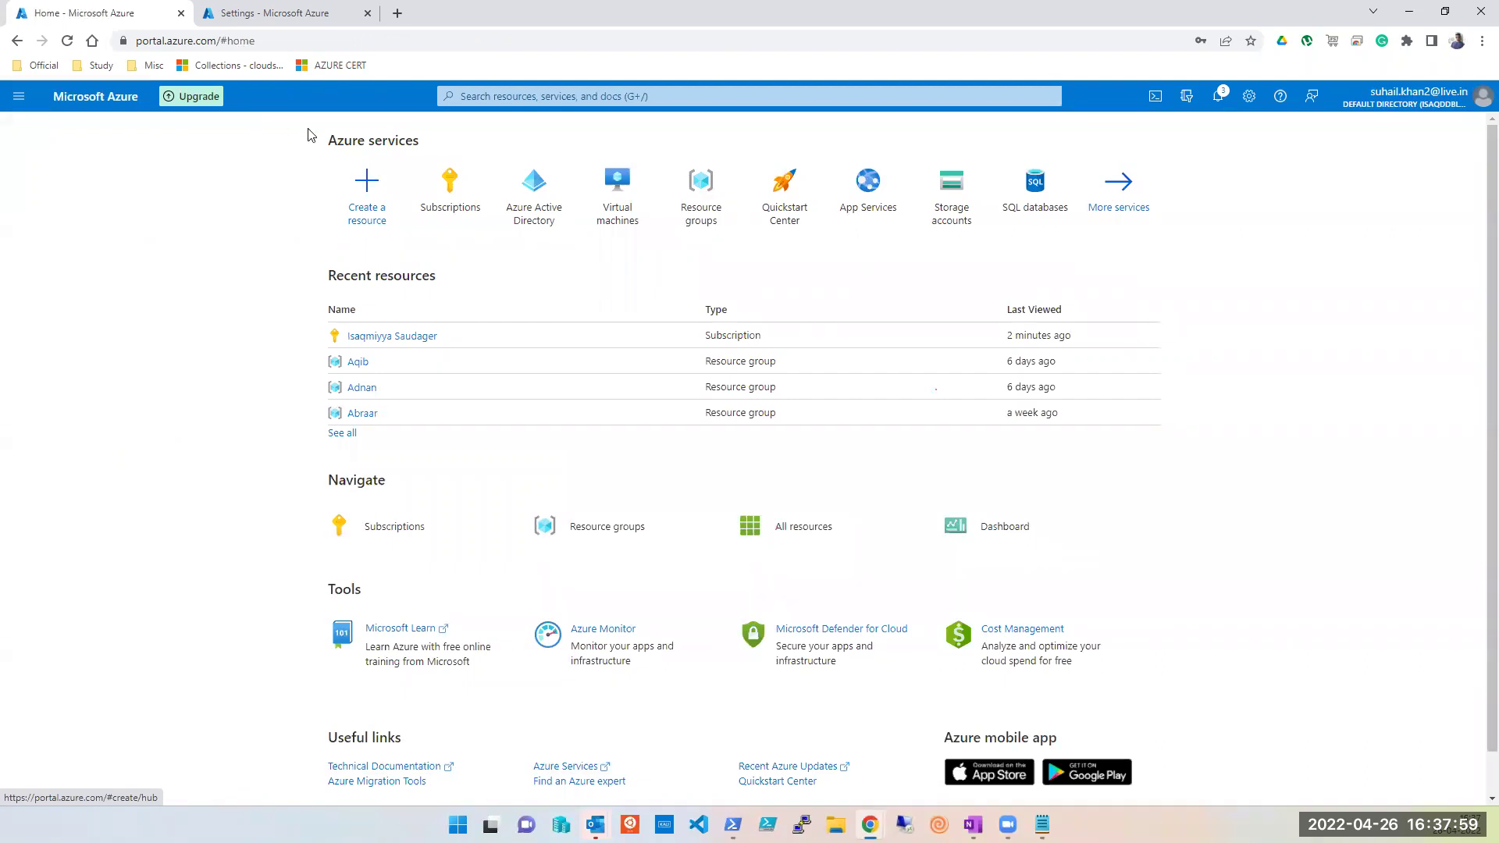
click(689, 200)
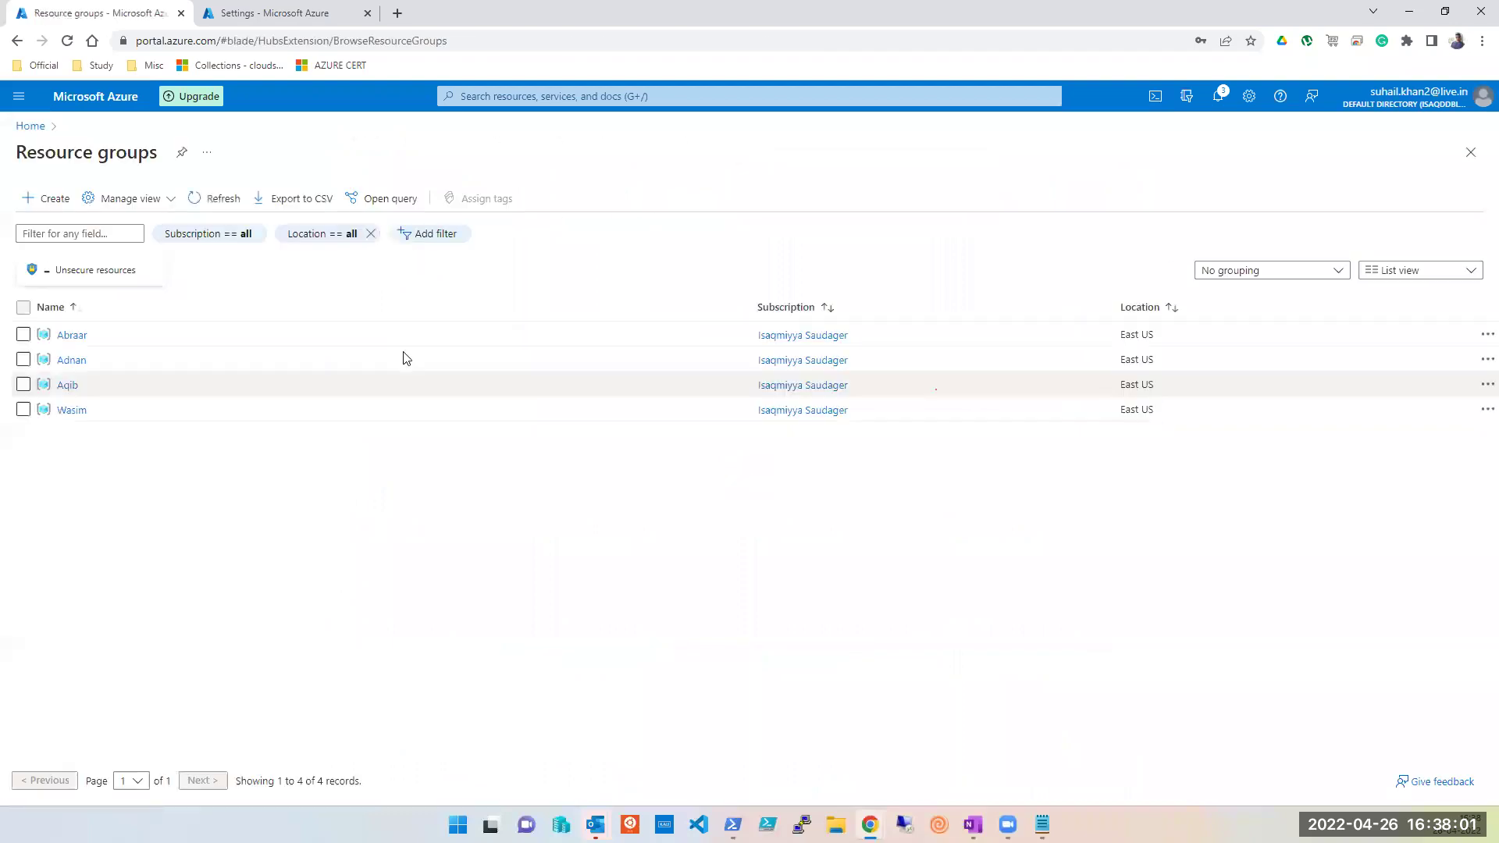
key(Up)
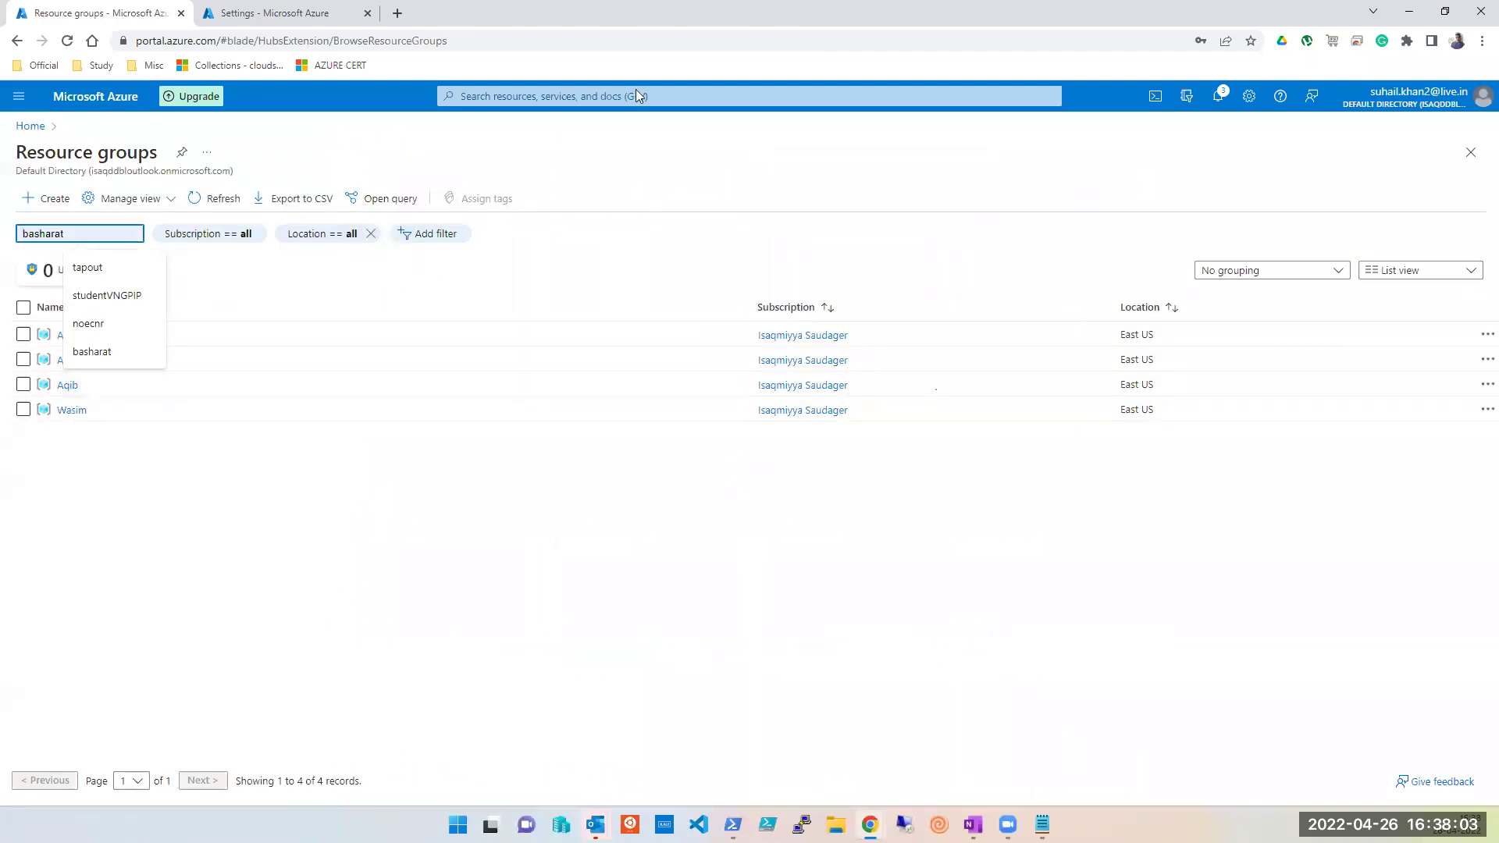
key(Down)
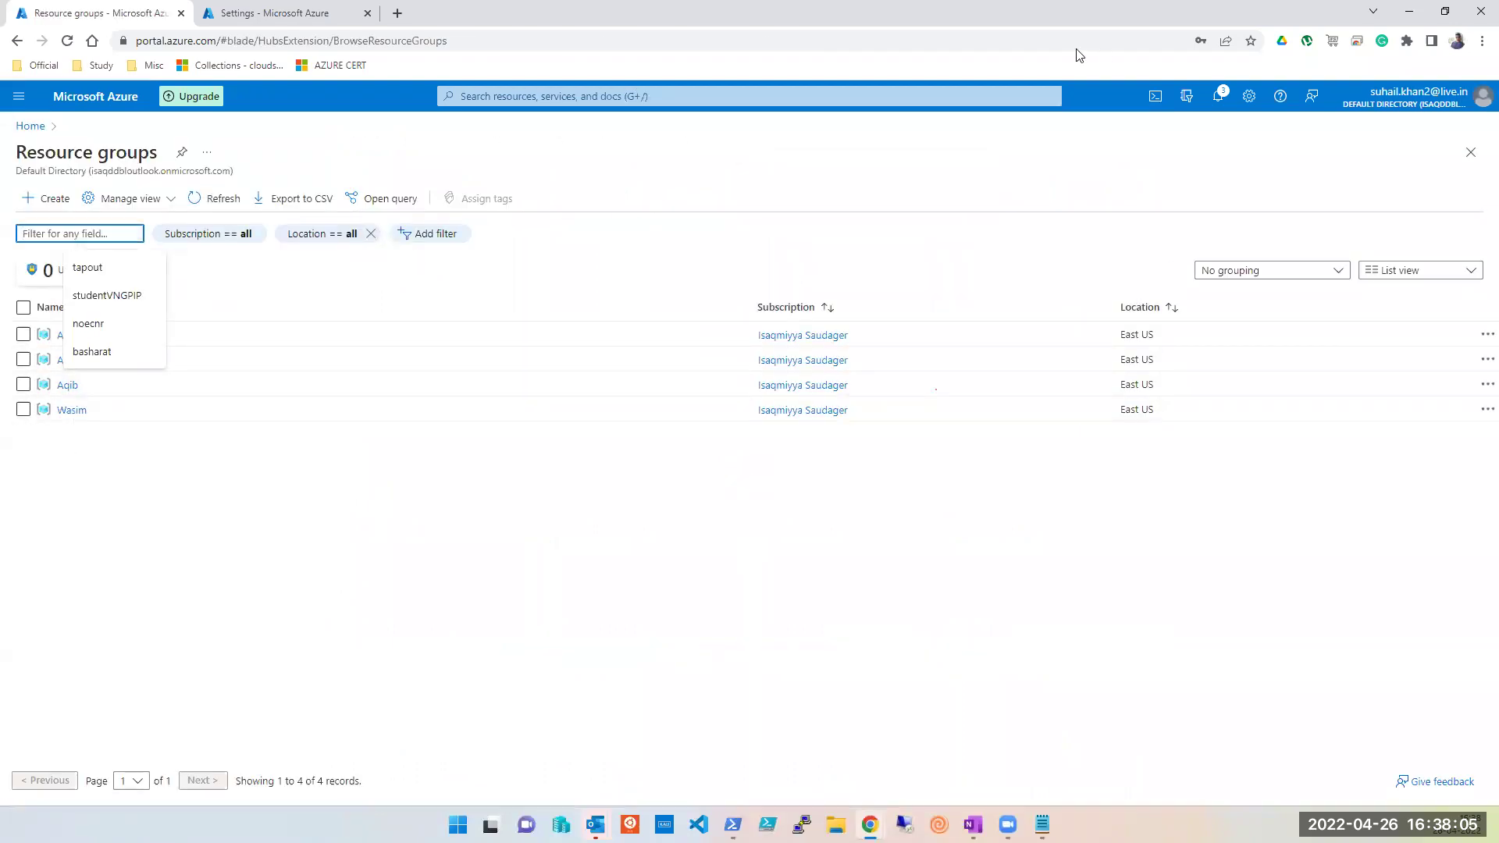